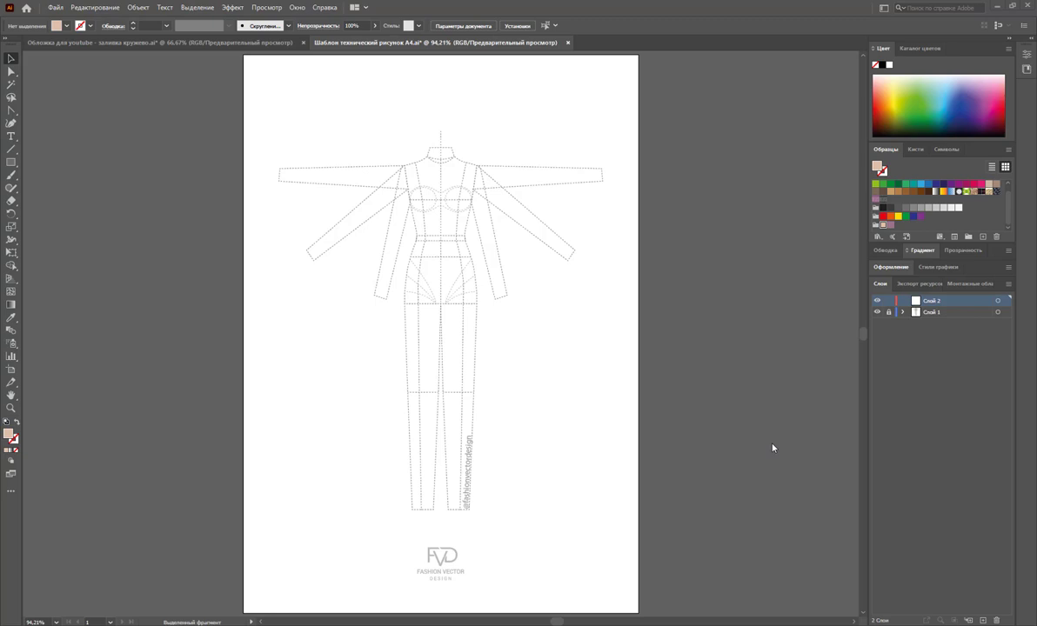
- Unlock Layer 1 and delete the outstretched right and left arm outlines
left_click(888, 311)
left_click(935, 311)
key("a")
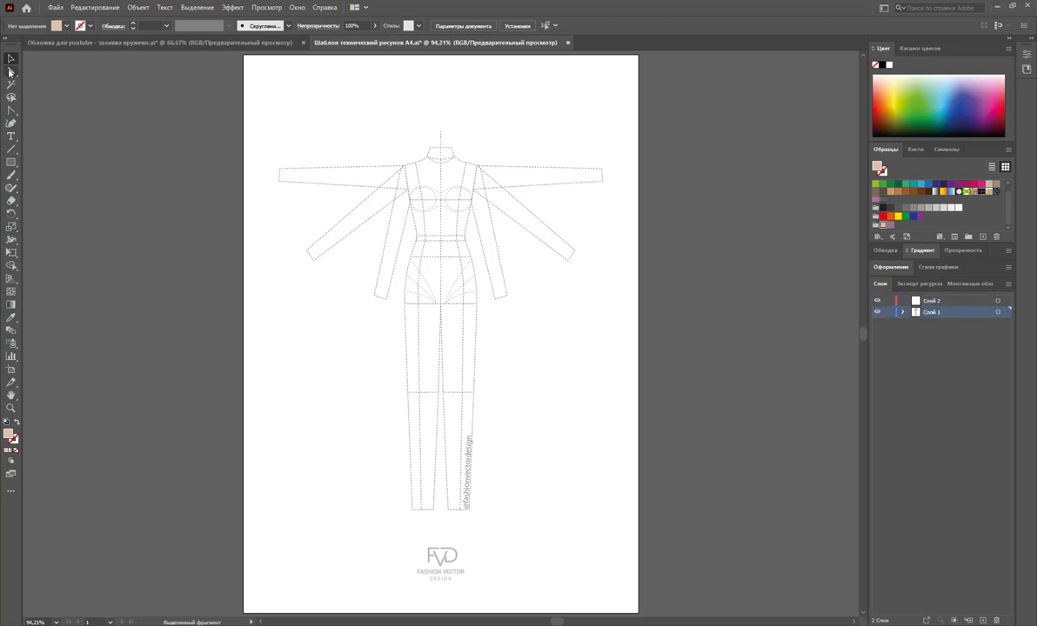
left_click_drag(557, 119, 503, 261)
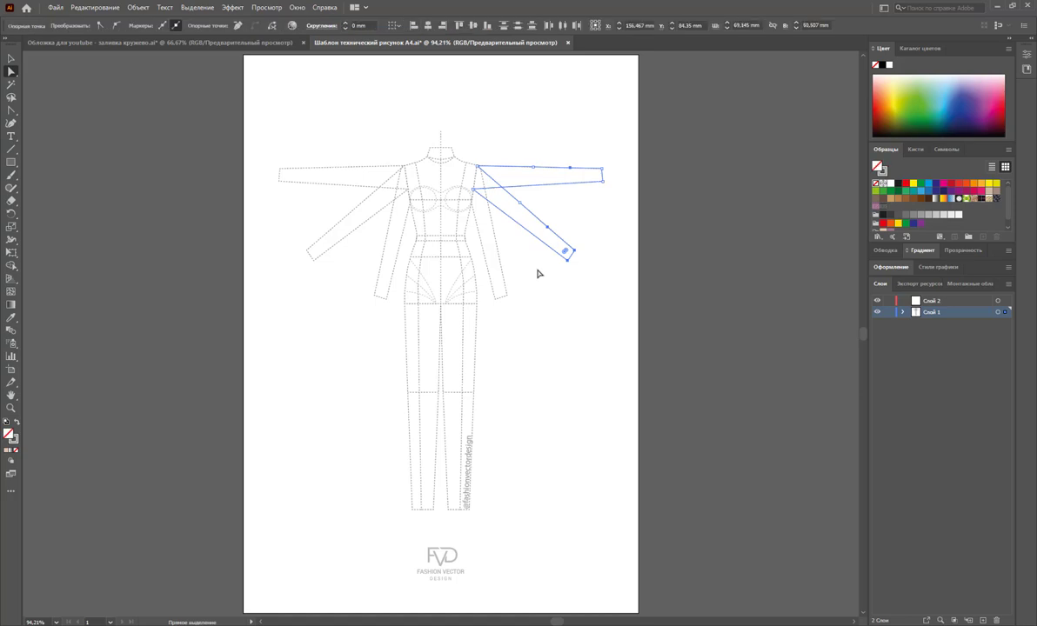
key("Delete")
key("Delete")
left_click_drag(292, 114, 341, 278)
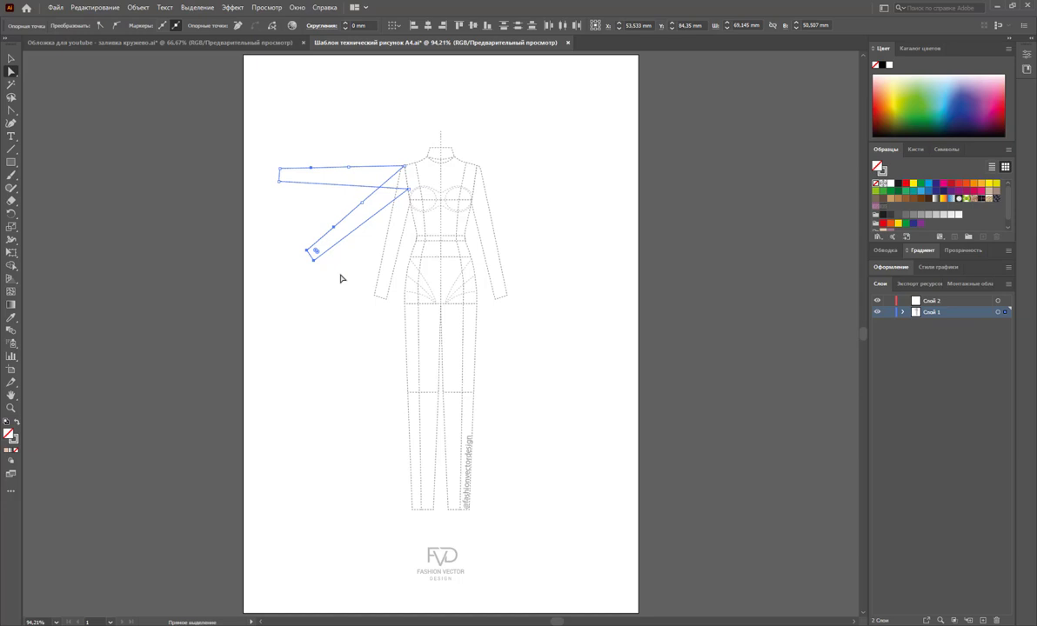
key("Delete")
key("Delete")
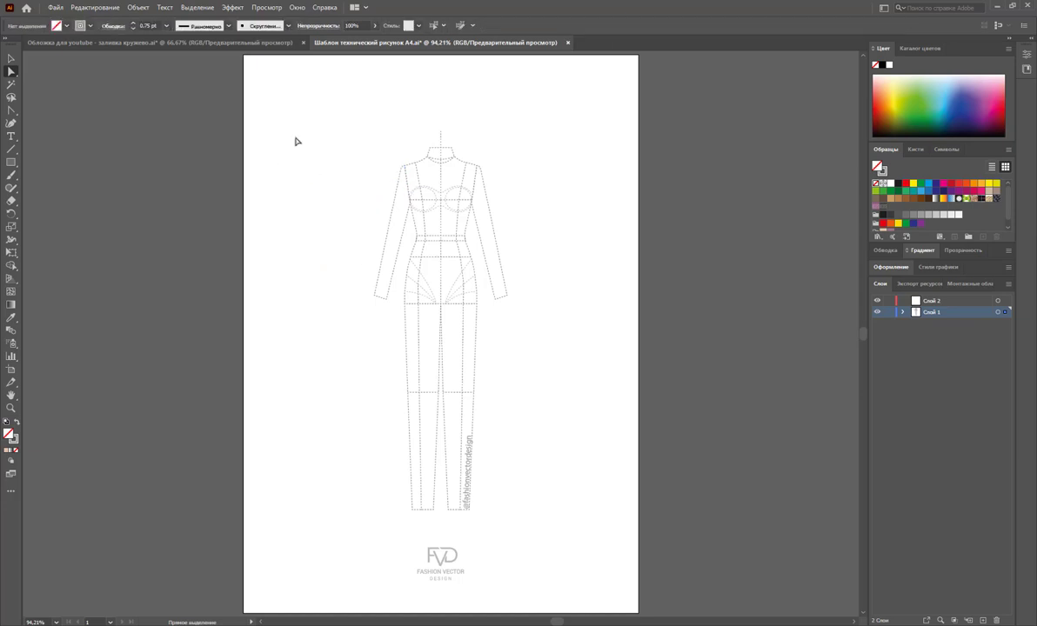
- Re-lock Layer 1 and make Layer 2 the active drawing layer
left_click(10, 60)
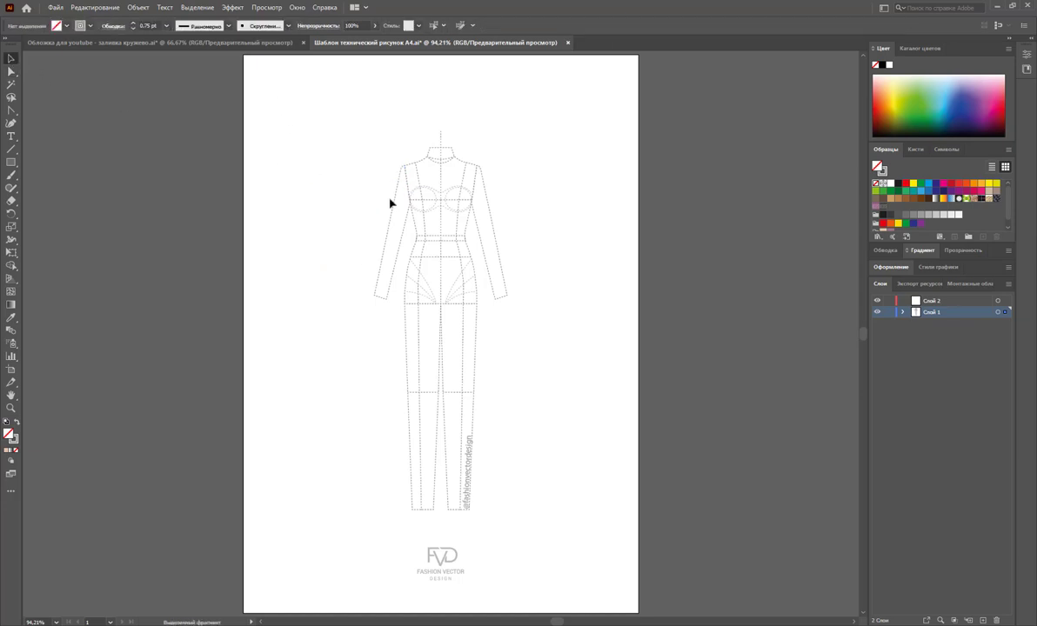
left_click(889, 312)
left_click(943, 300)
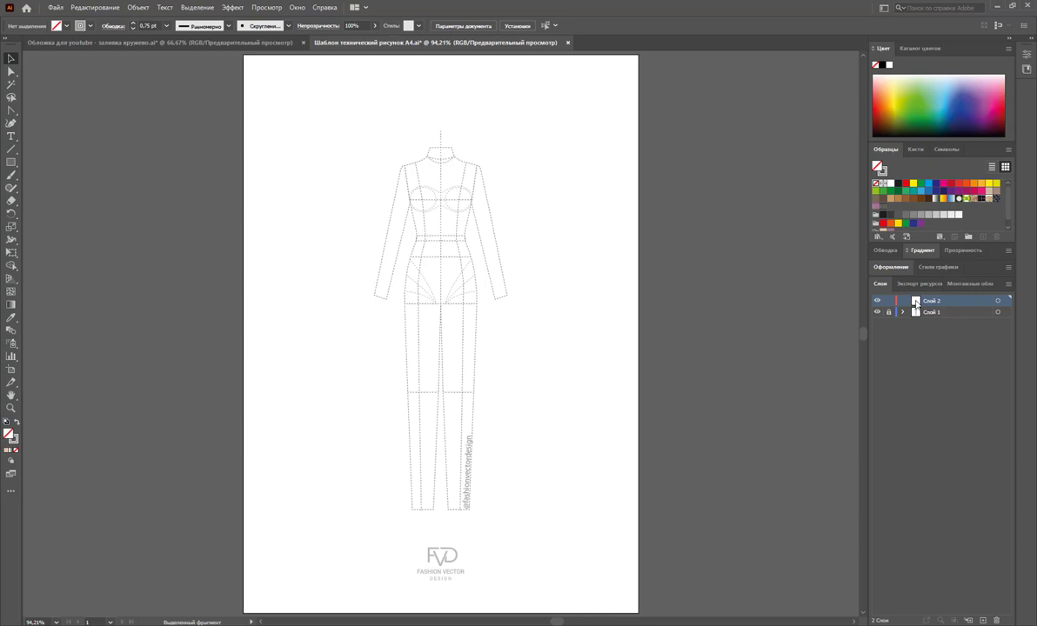
- Zoom in on the figure's torso for tracing
left_click(10, 407)
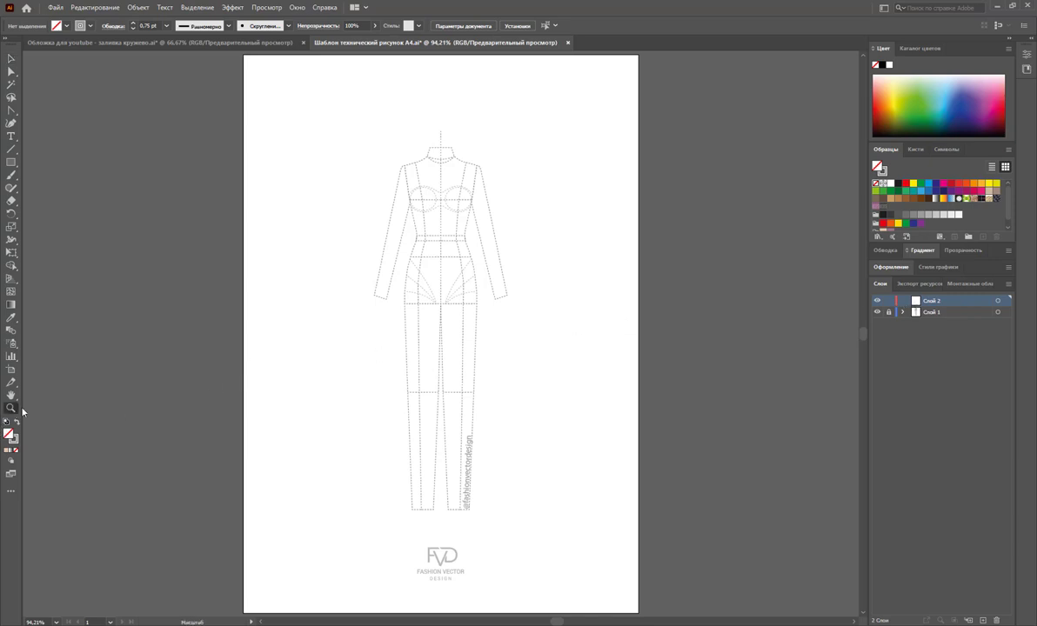
left_click_drag(472, 249, 573, 295)
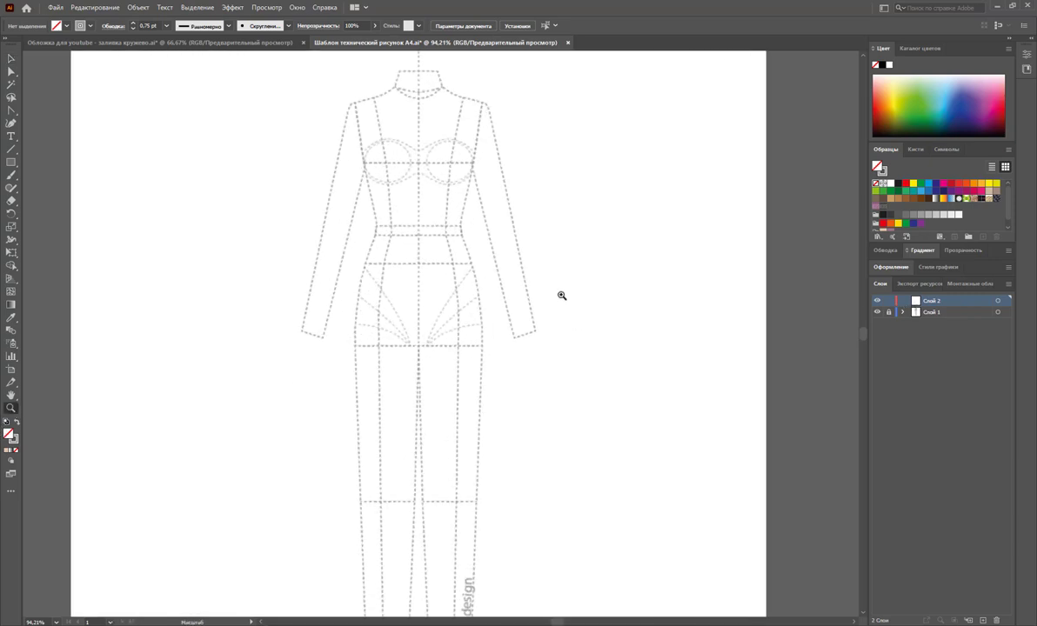
scroll(574, 295, "up", 1)
scroll(573, 296, "up", 1)
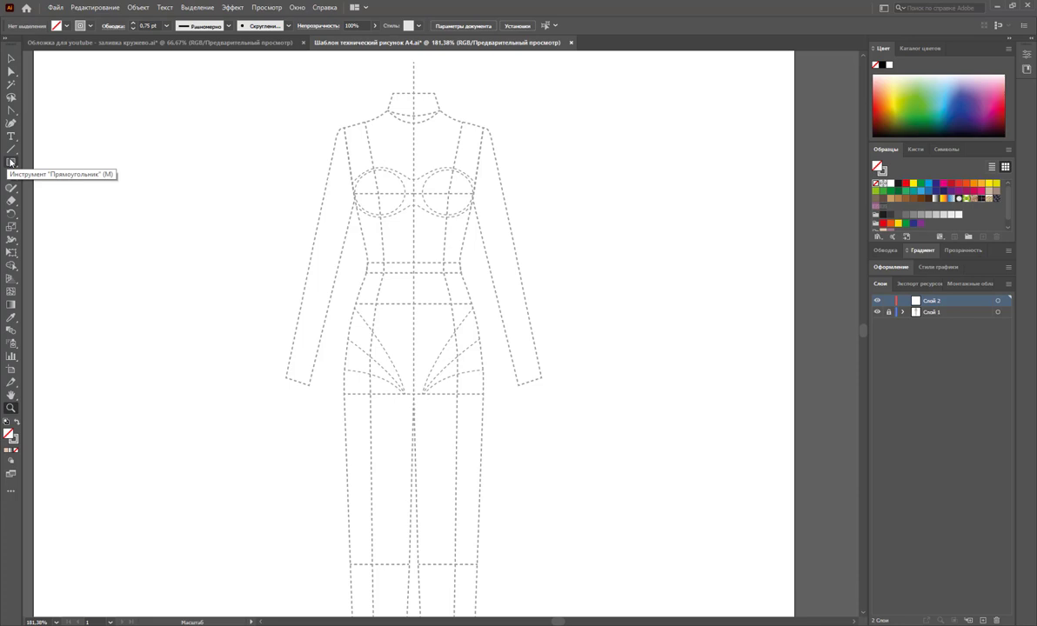
left_click(10, 163)
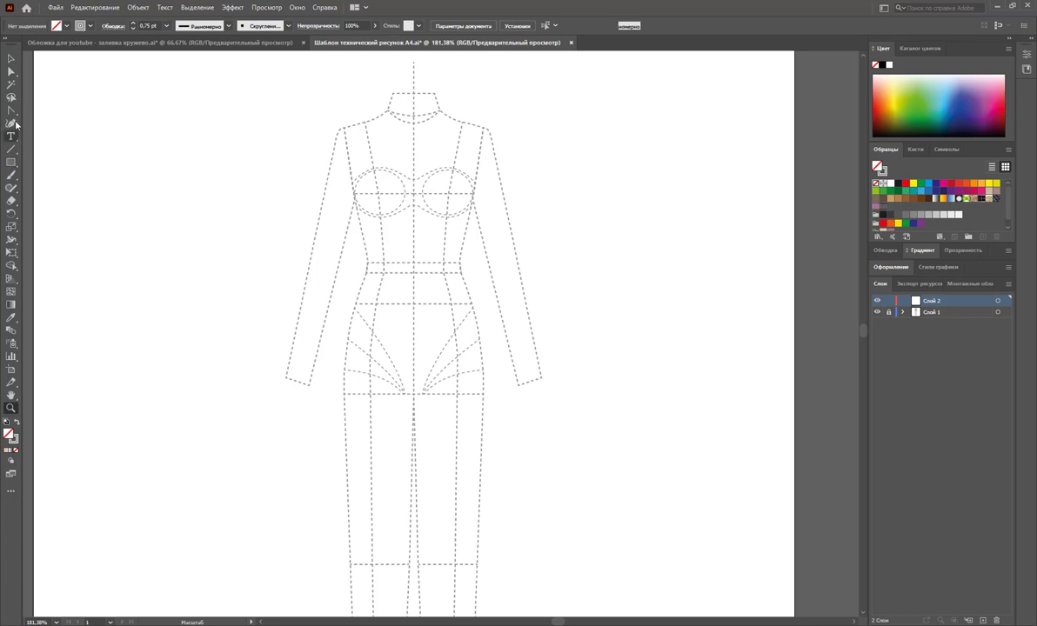
left_click(9, 124)
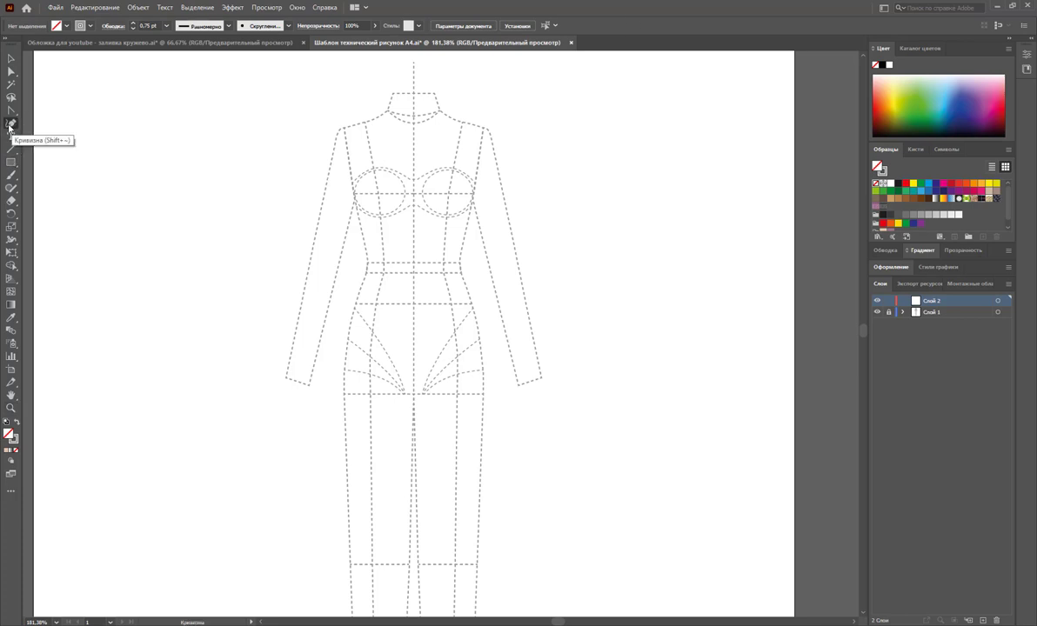
- Tear off the Pen tool flyout into a floating panel beside the toolbar
left_click(12, 113)
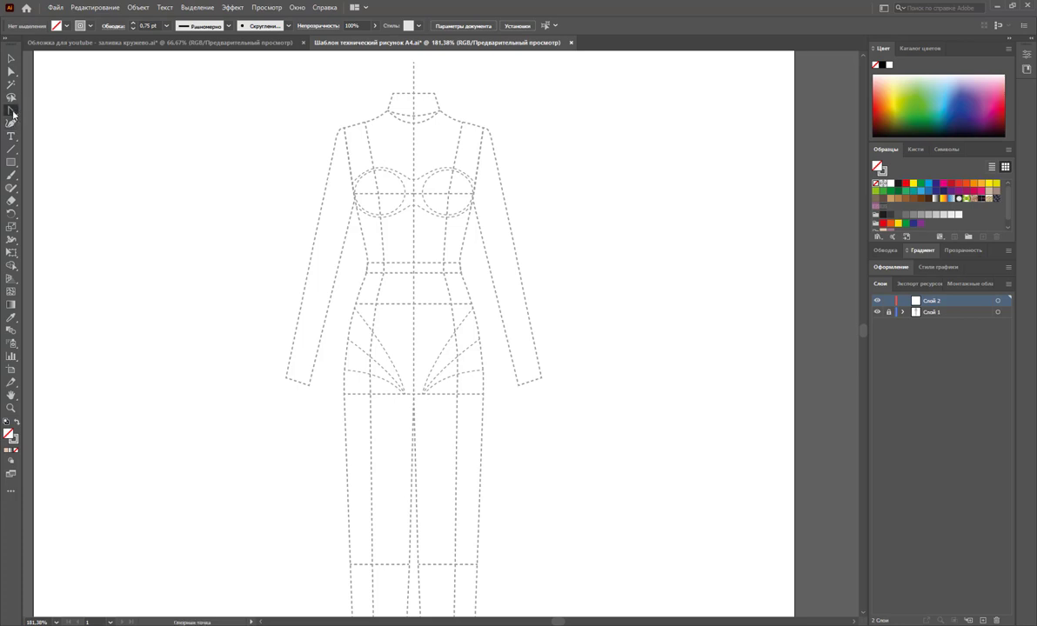
left_click_drag(12, 112, 160, 117)
left_click_drag(40, 121, 56, 106)
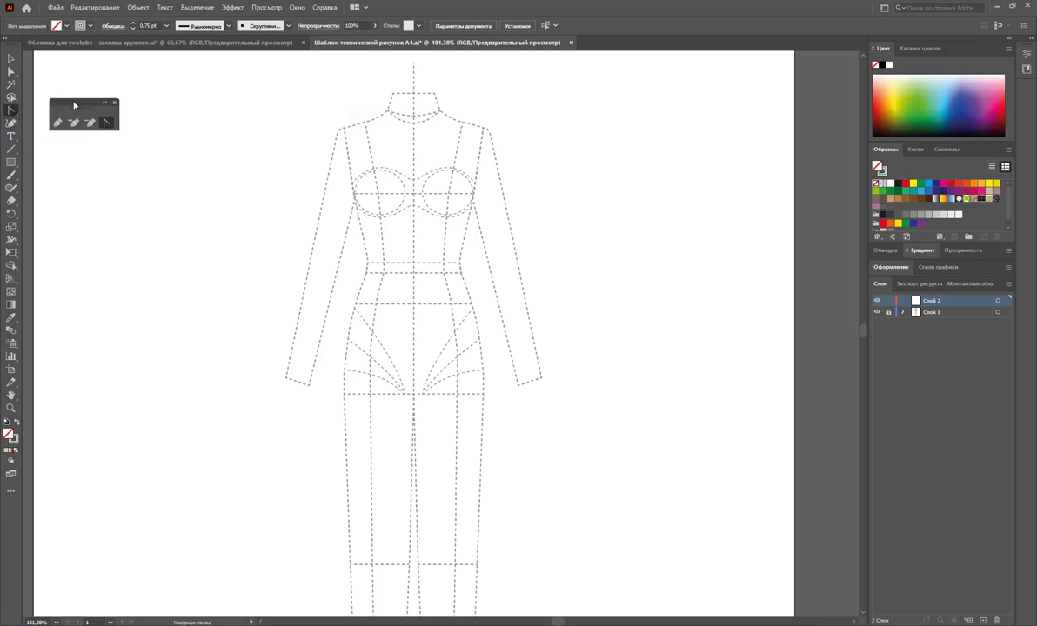
- Set the stroke to a 1 pt weight with Dashed Line unchecked
left_click(13, 439)
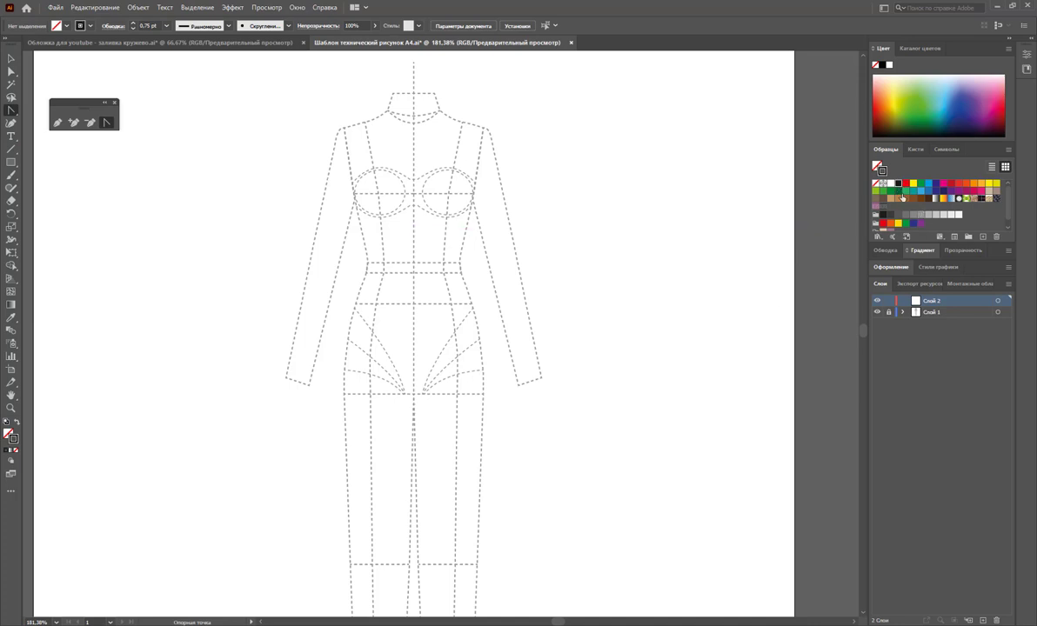
left_click(885, 250)
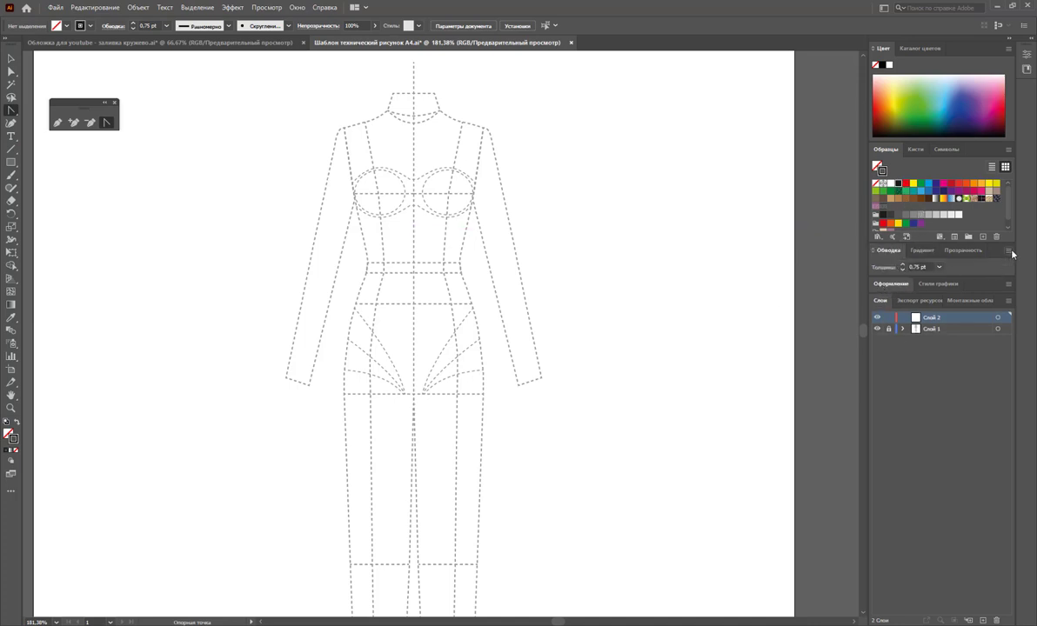
left_click(1009, 250)
left_click(939, 254)
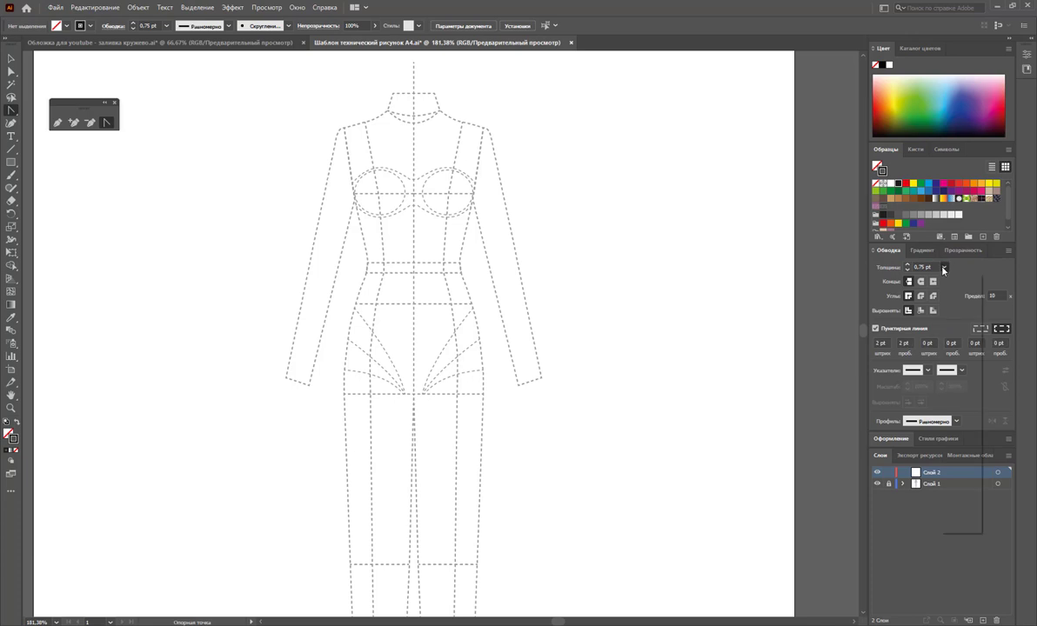
left_click(944, 268)
left_click(953, 321)
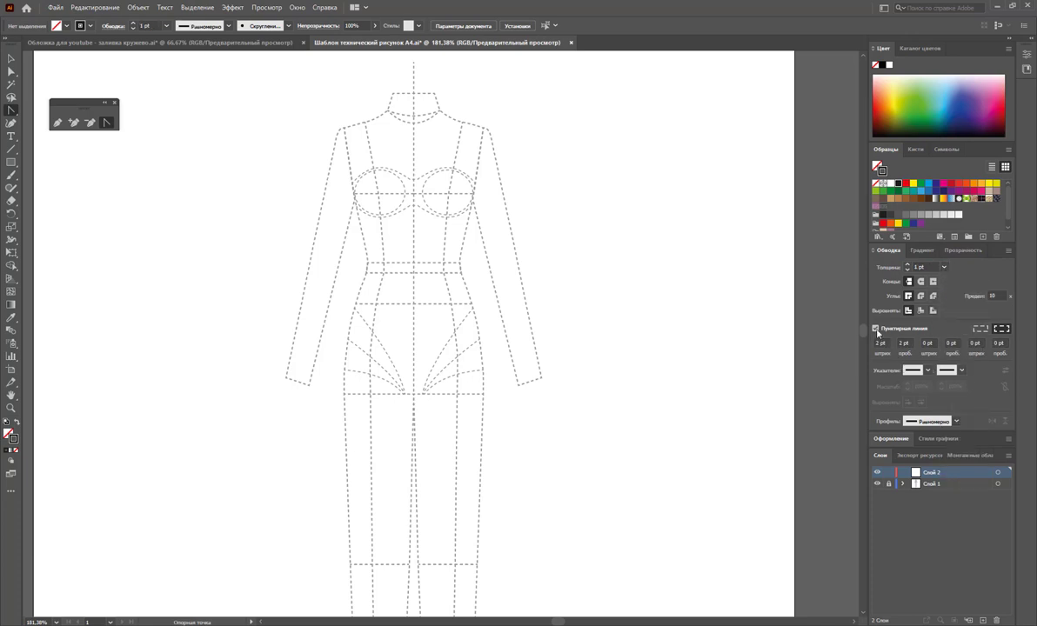
left_click(875, 329)
left_click(55, 122)
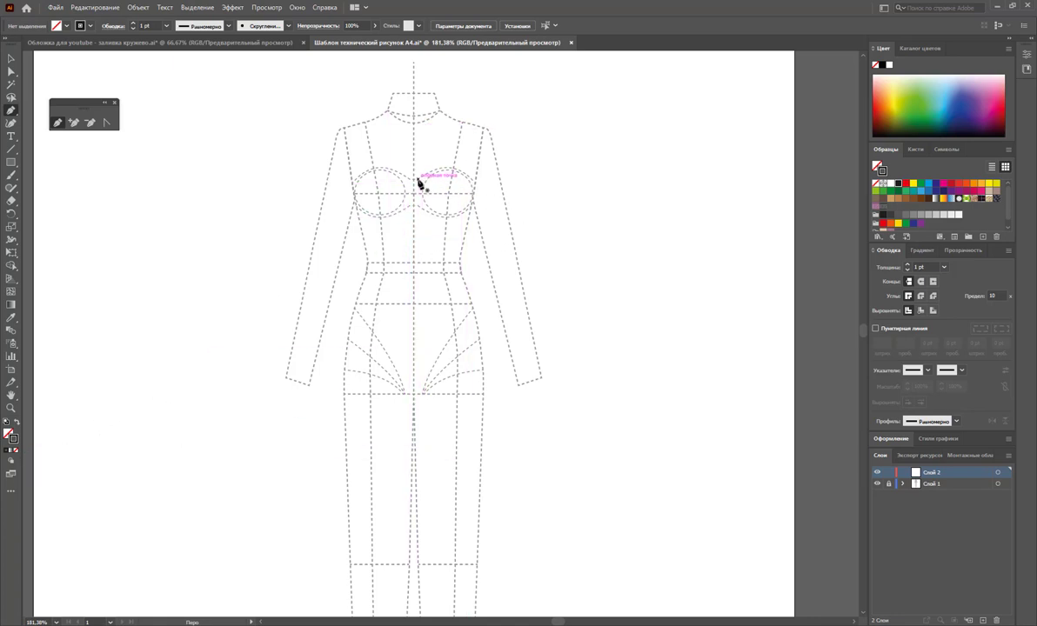
- Trace the neckline from bust centre over the right cup, down the upper side
left_click_drag(414, 180, 443, 172)
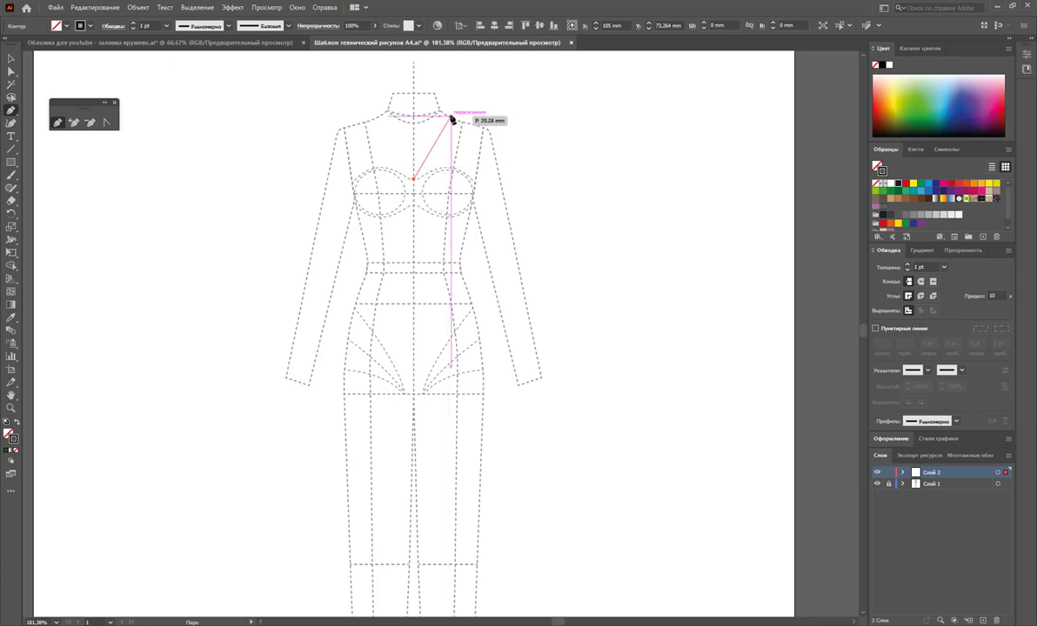
left_click_drag(441, 167, 470, 183)
left_click(475, 186)
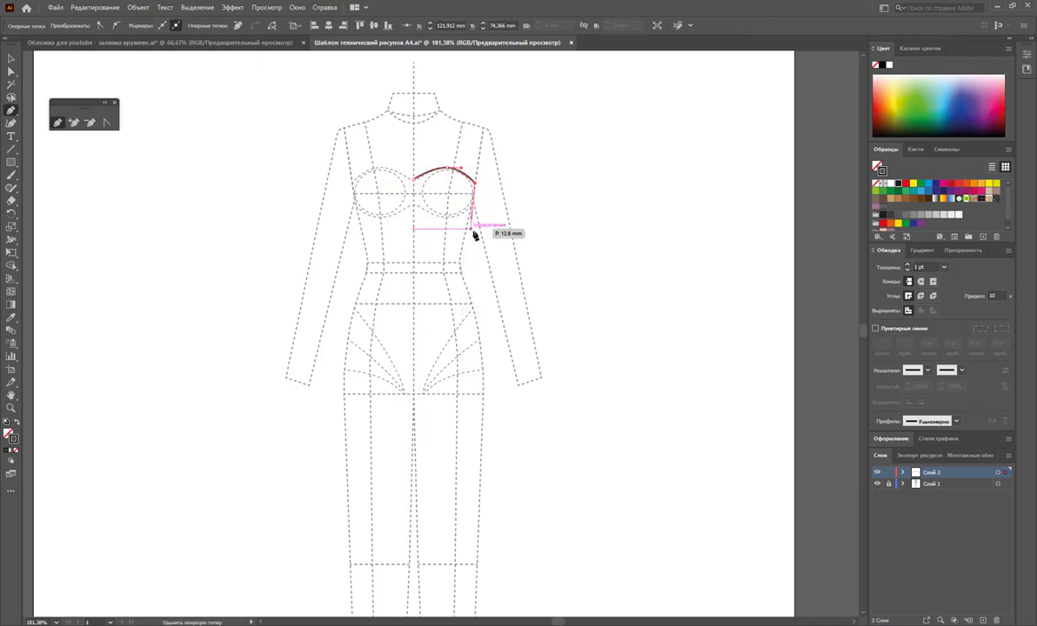
left_click_drag(464, 250, 465, 252)
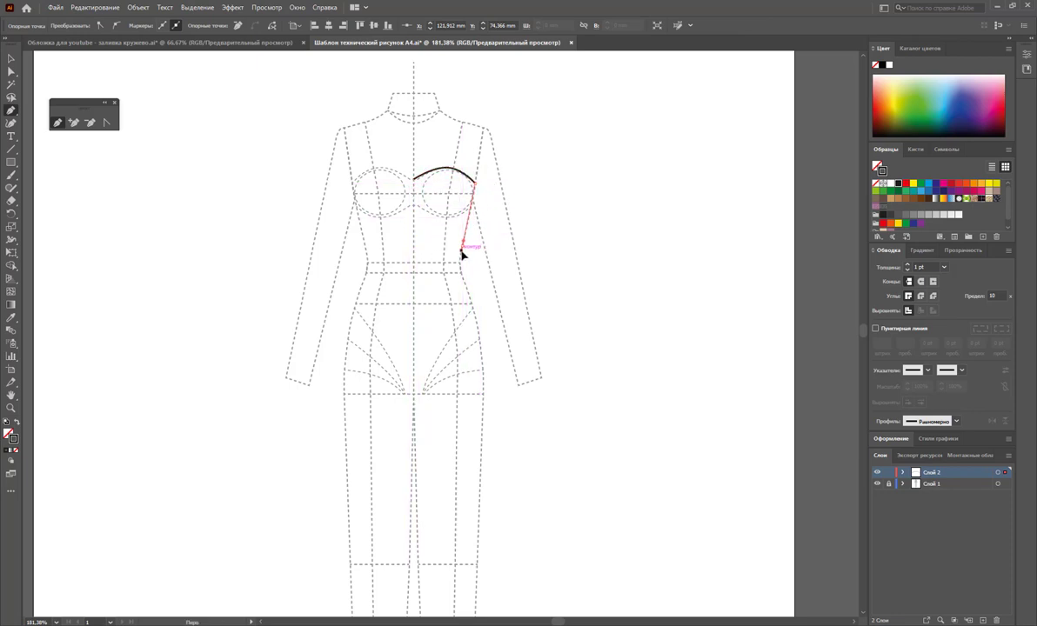
key("Escape")
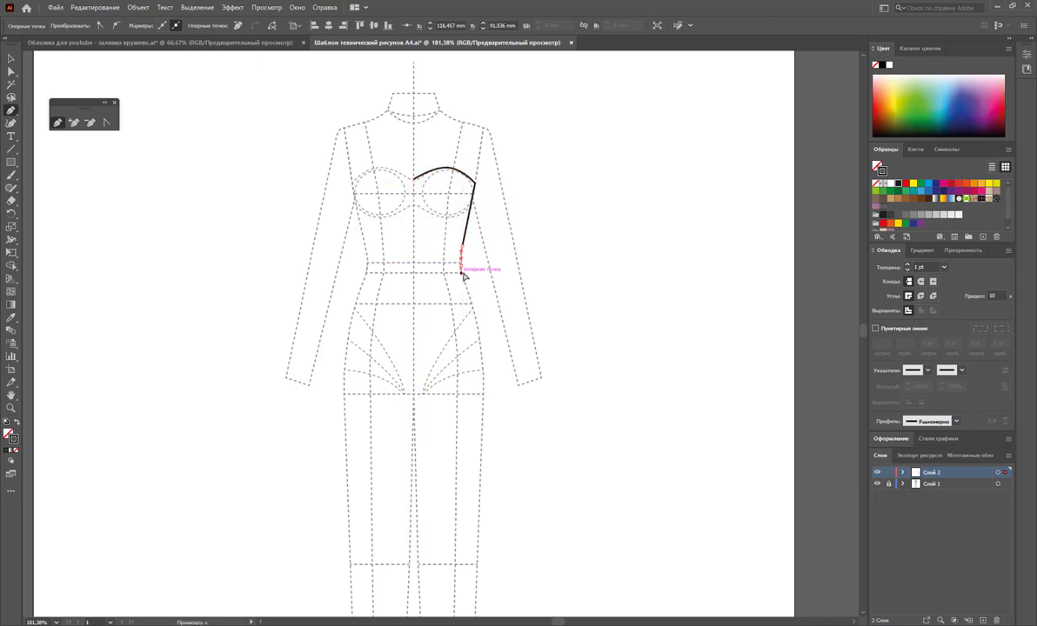
- Continue the side seam over the hip to the hem and close at the bust centre
left_click(462, 272)
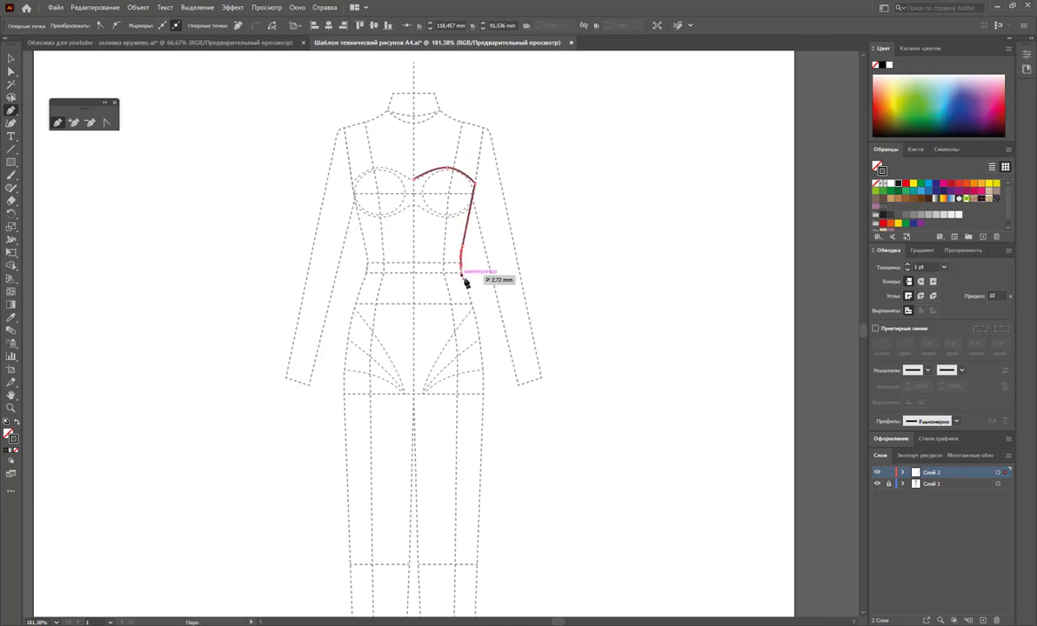
left_click(479, 329)
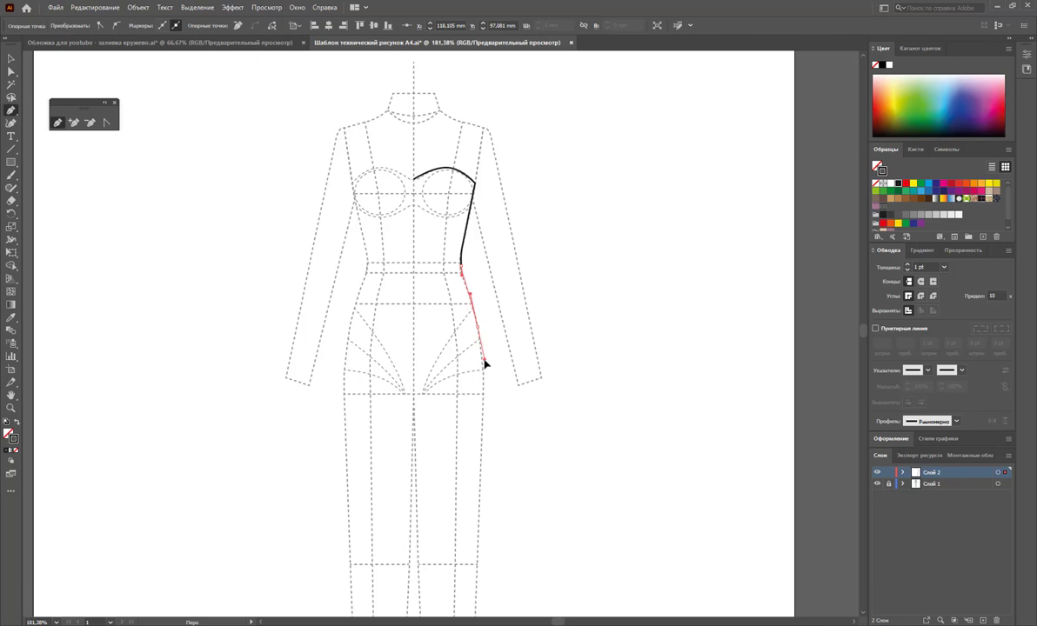
left_click(482, 359)
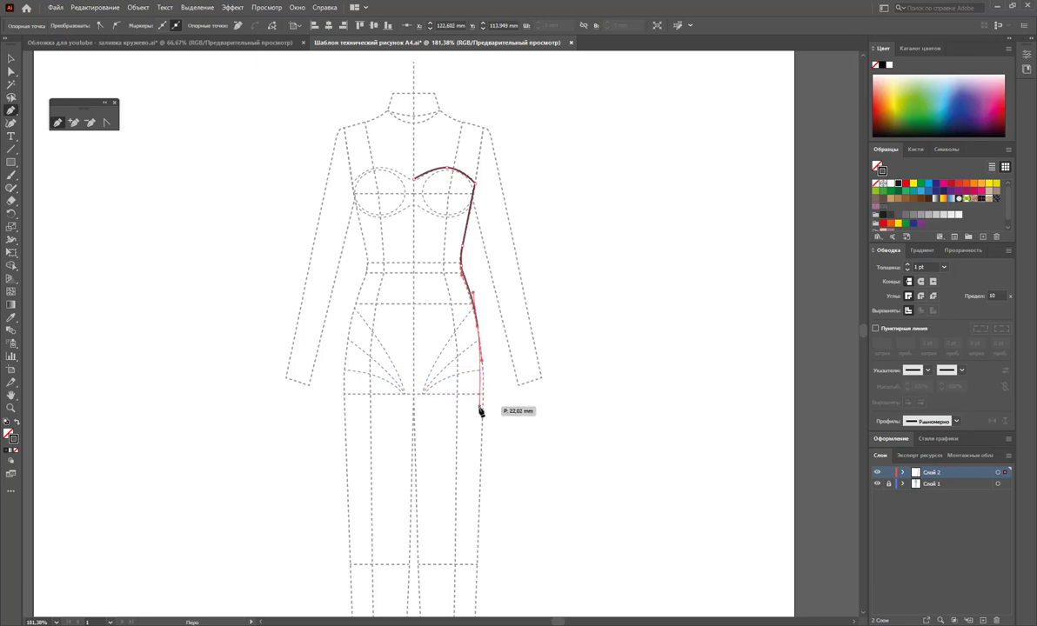
key("ctrl+z")
key("ctrl+z")
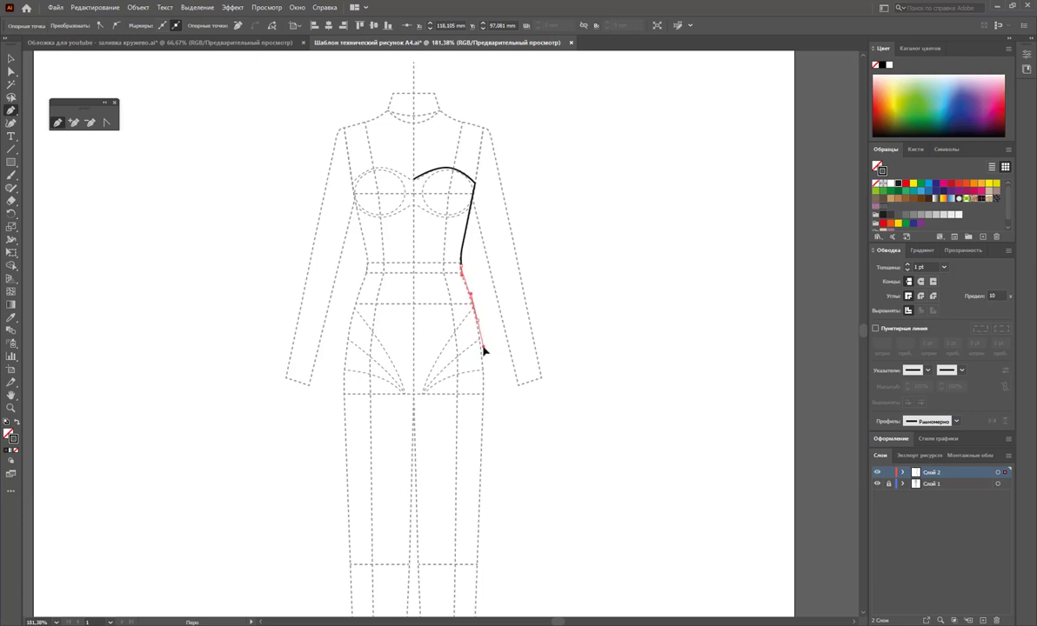
left_click(484, 351)
left_click(484, 389)
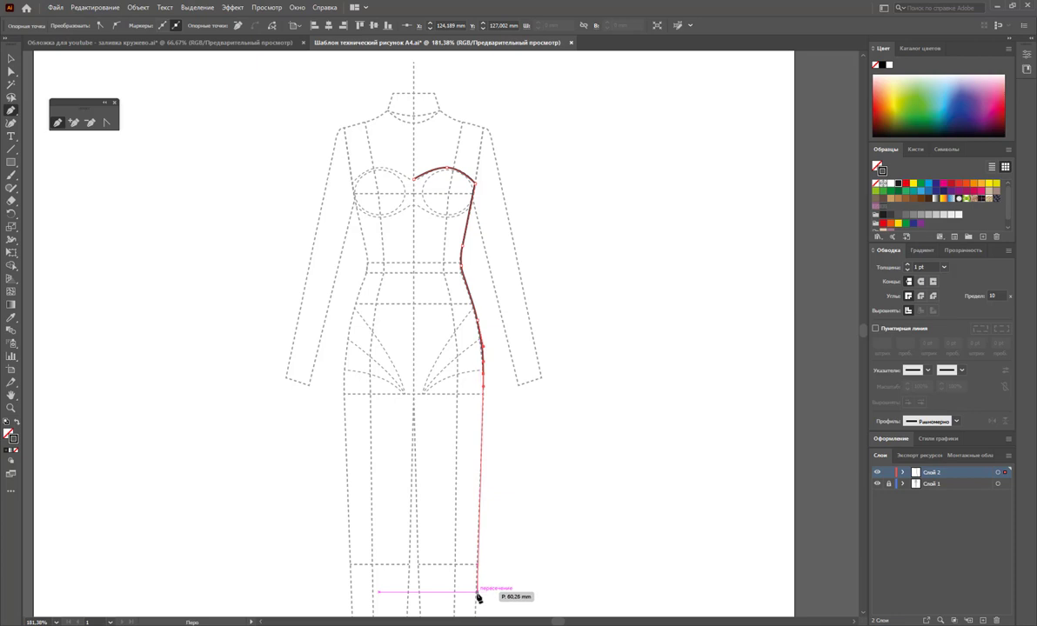
left_click(478, 593)
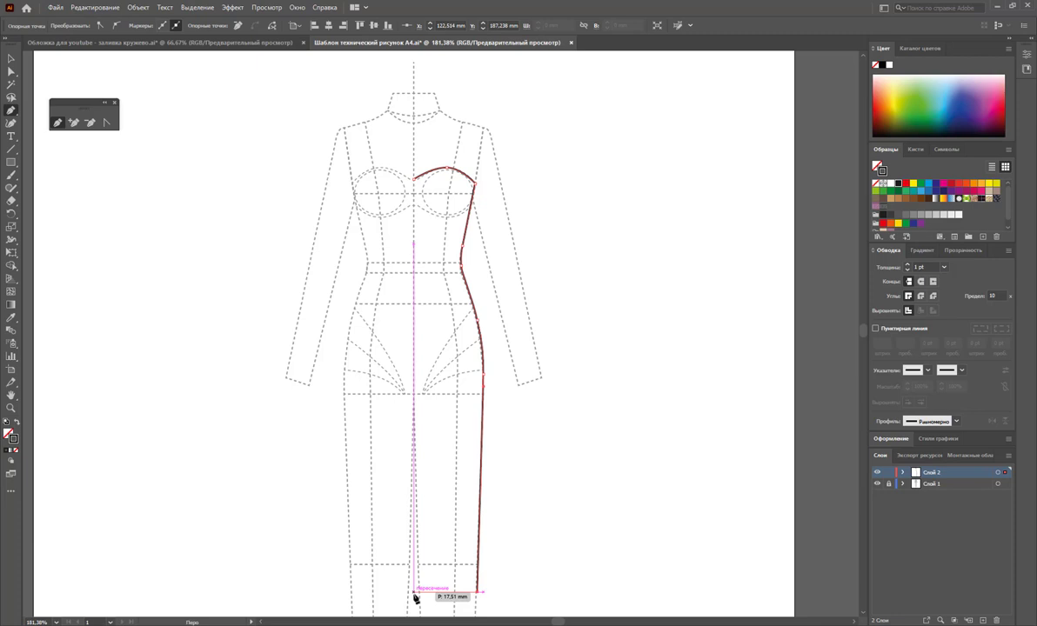
left_click(414, 593)
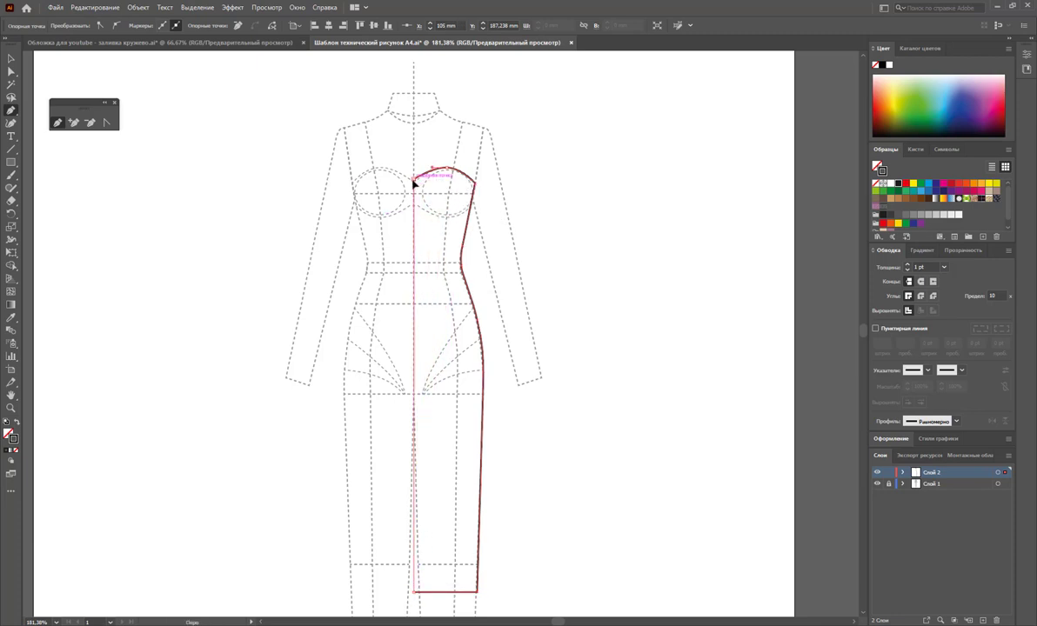
left_click(415, 180)
left_click(11, 58)
- Select the half-dress outline and show the Pathfinder panel
left_click(471, 212)
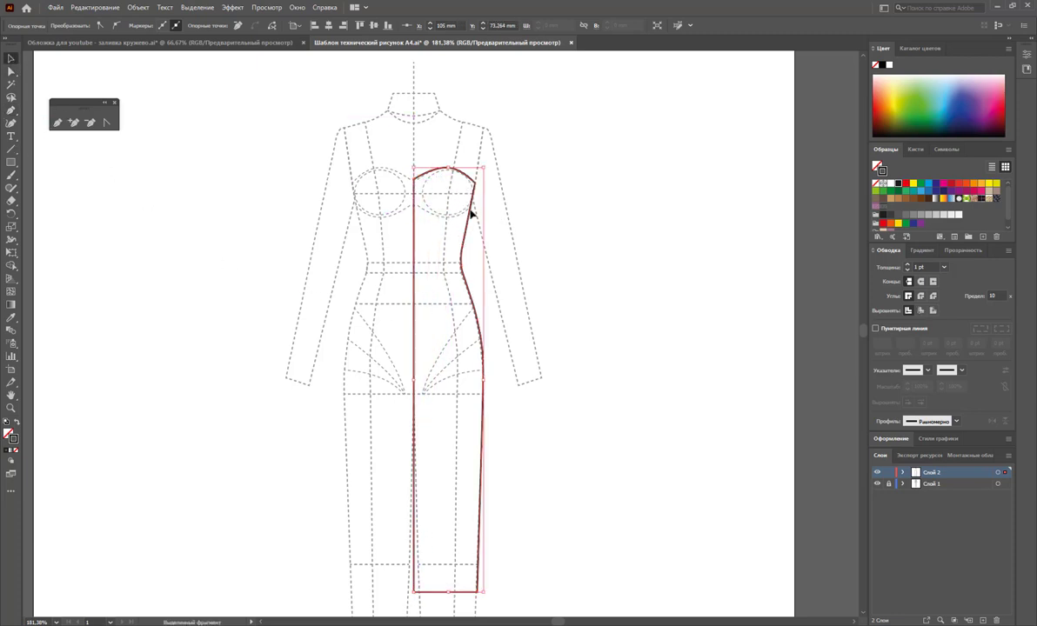
left_click(552, 188)
left_click_drag(543, 181, 435, 234)
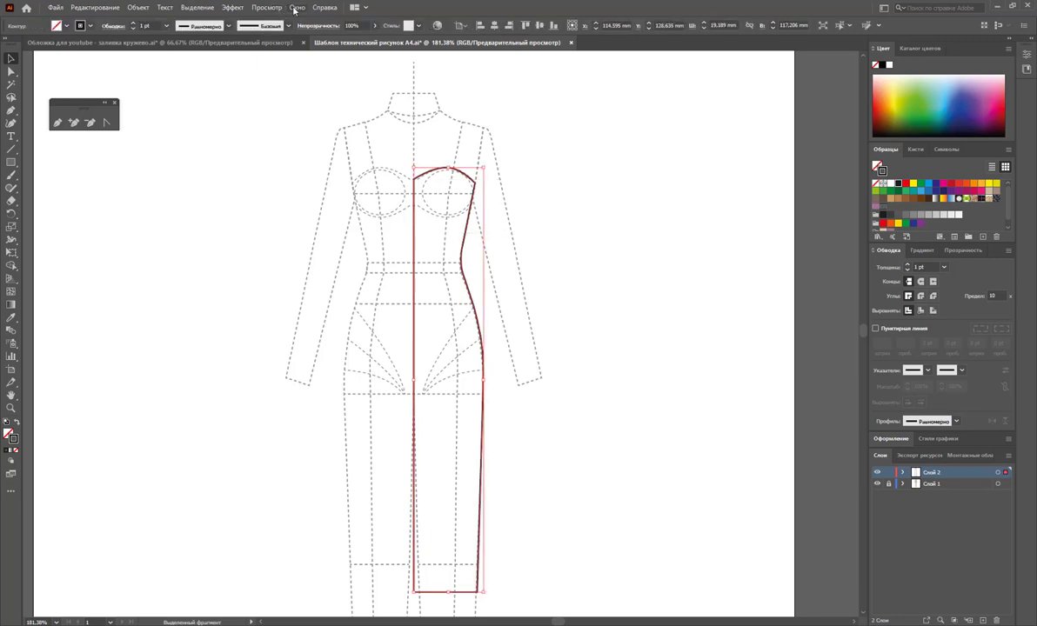
left_click(295, 8)
left_click(345, 284)
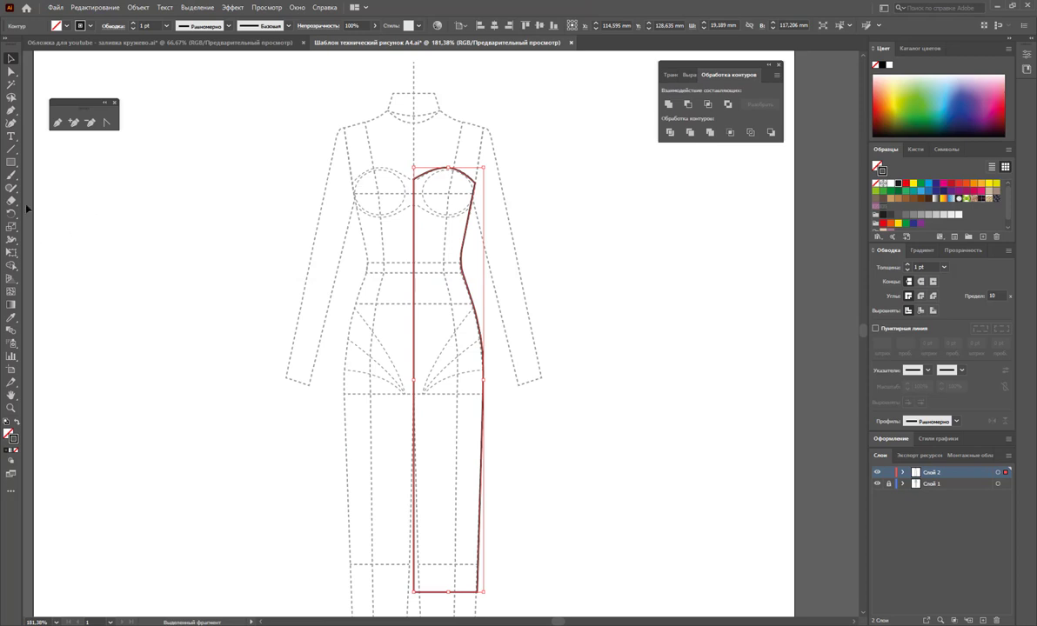
- Reflect a copy of the half outline across the centre line to form the left half
left_click_drag(11, 214, 52, 218)
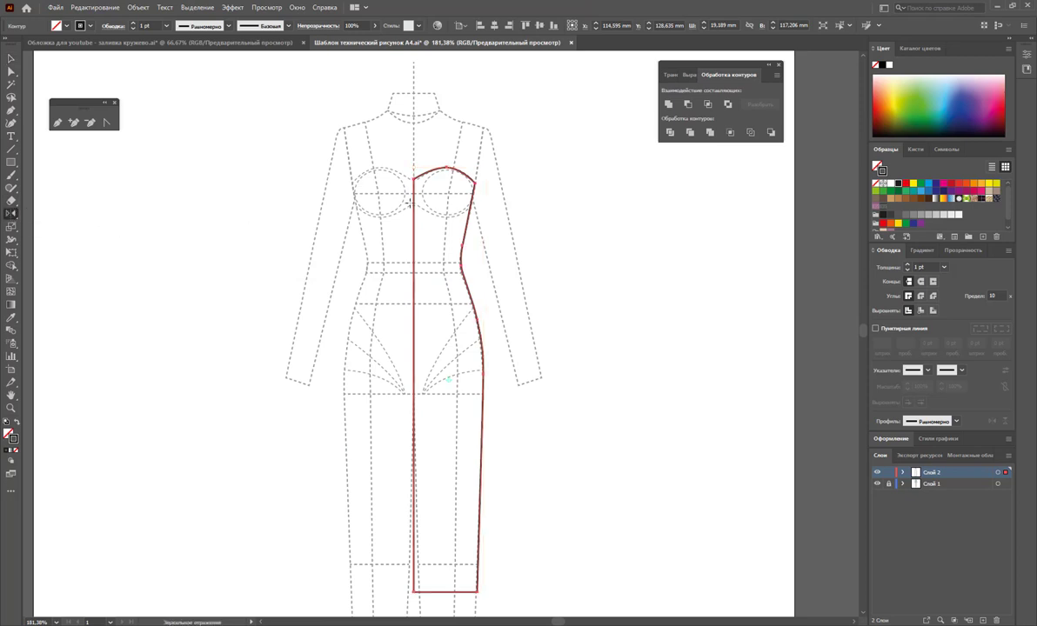
left_click(414, 228)
left_click_drag(418, 227, 348, 200)
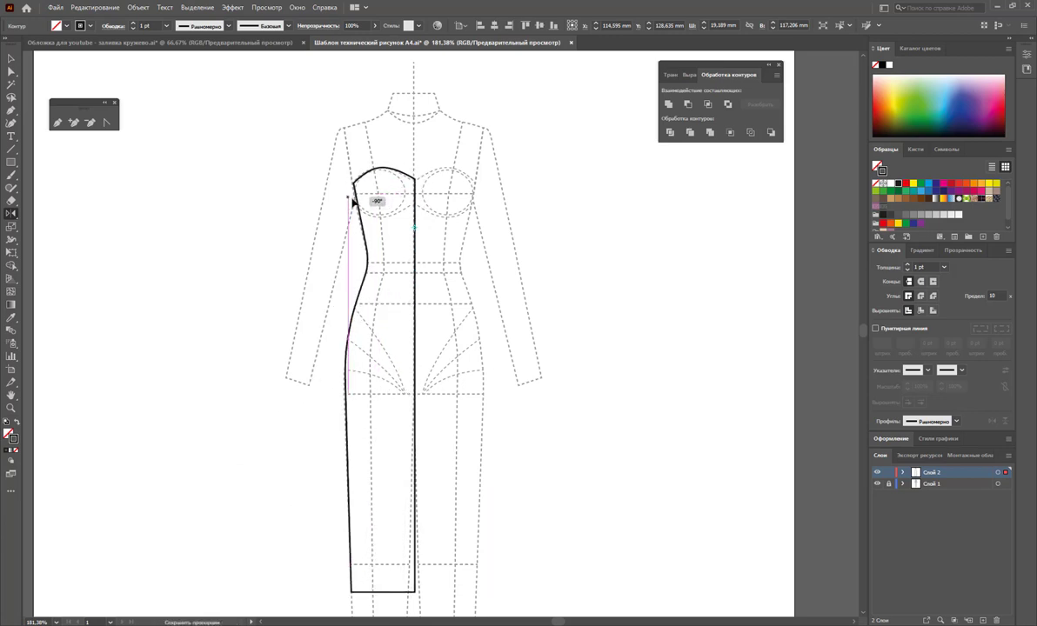
mouse_move(352, 198)
left_mouse_down()
mouse_move(453, 178)
mouse_move(361, 178)
left_mouse_up()
mouse_move(371, 266)
left_mouse_down()
mouse_move(458, 209)
mouse_move(372, 229)
left_mouse_up()
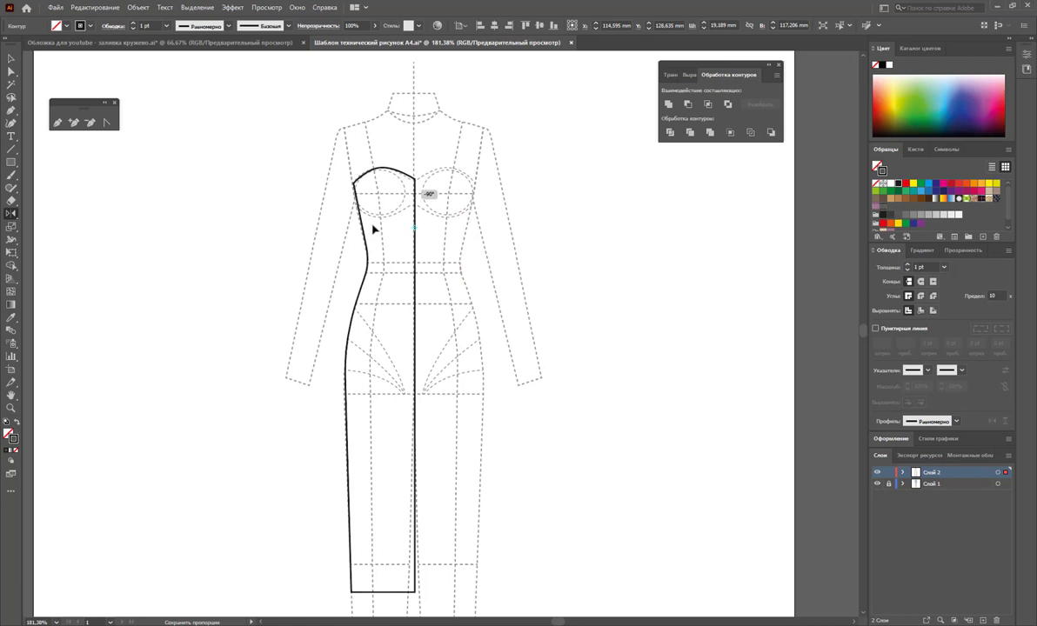
left_click_drag(372, 229, 371, 224)
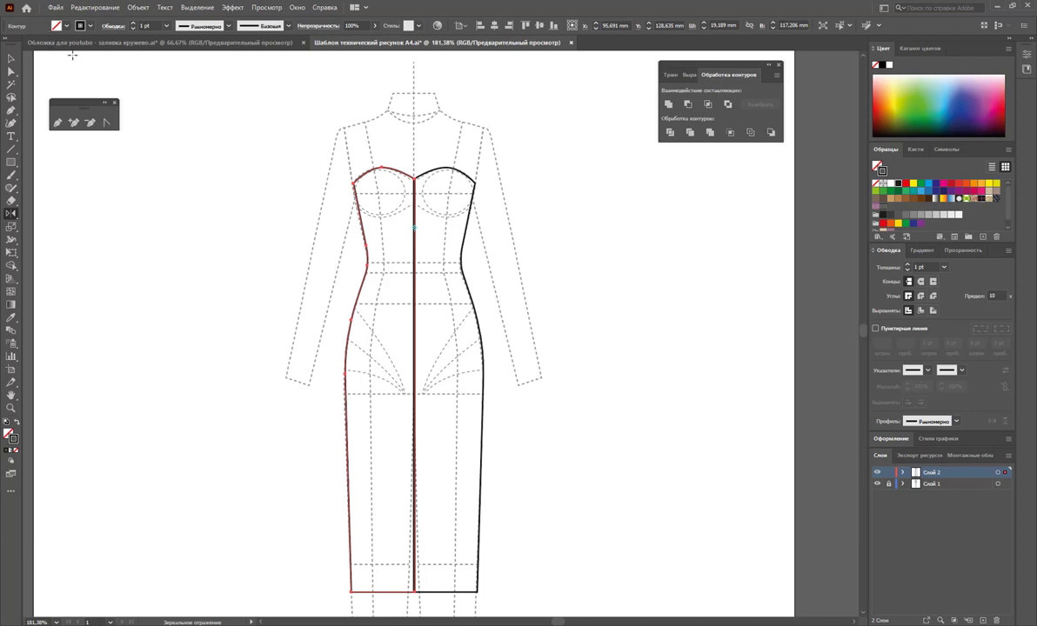
- Unite both halves into one dress shape and slightly widen the left hip
left_click(11, 58)
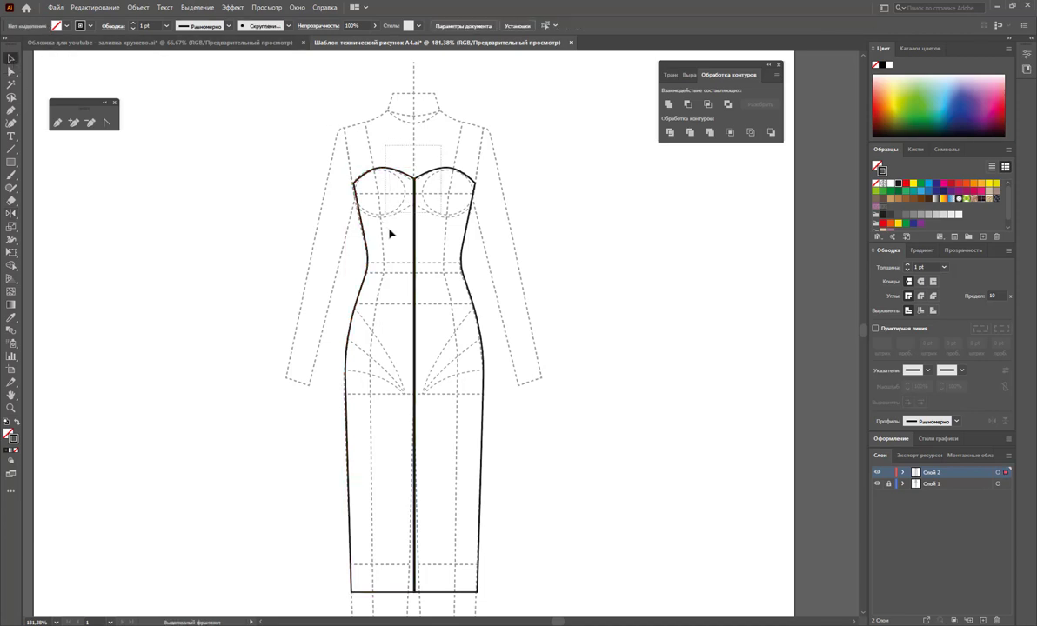
left_click_drag(443, 147, 393, 232)
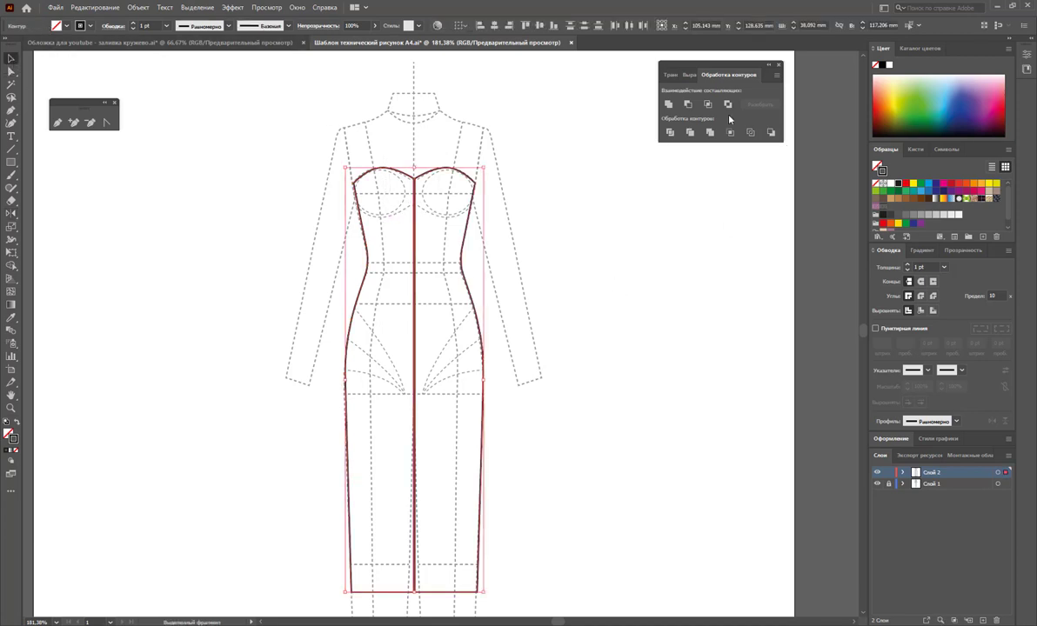
left_click(669, 104)
left_click(631, 185)
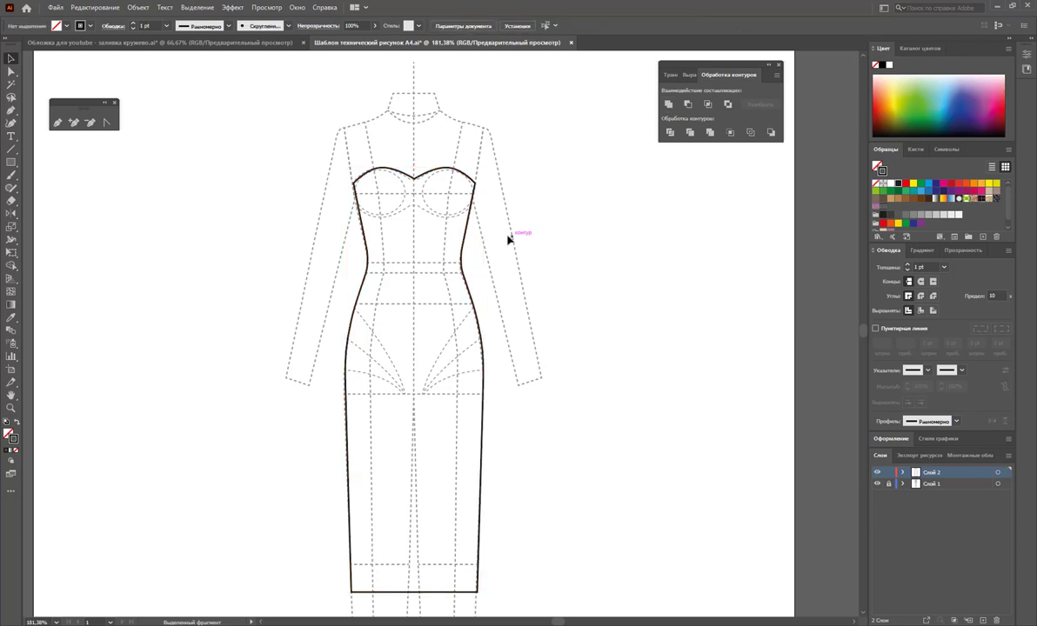
left_click(461, 244)
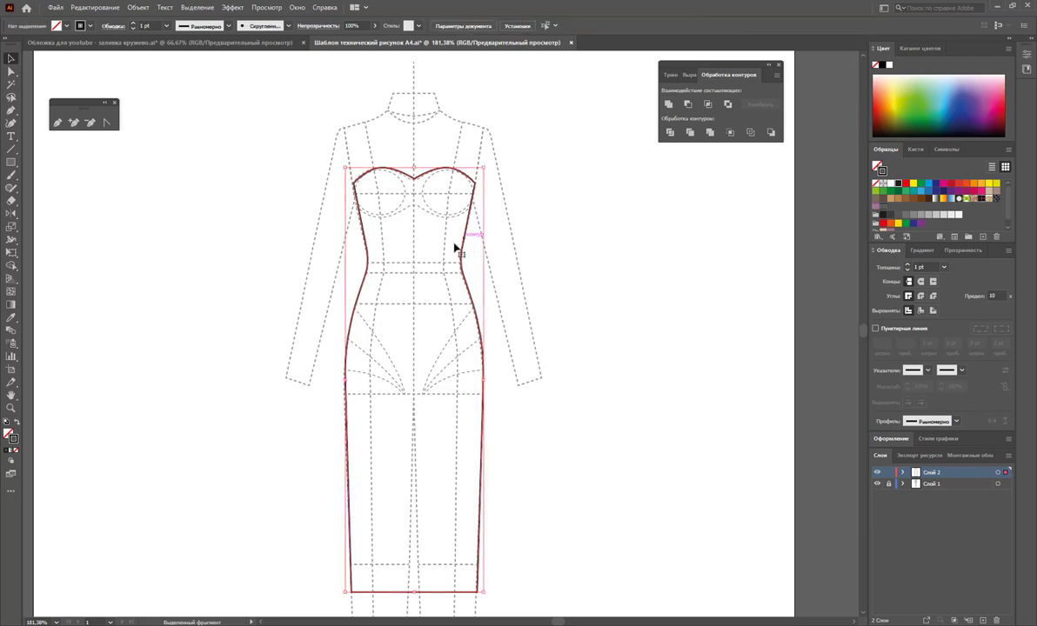
left_click_drag(347, 376, 345, 376)
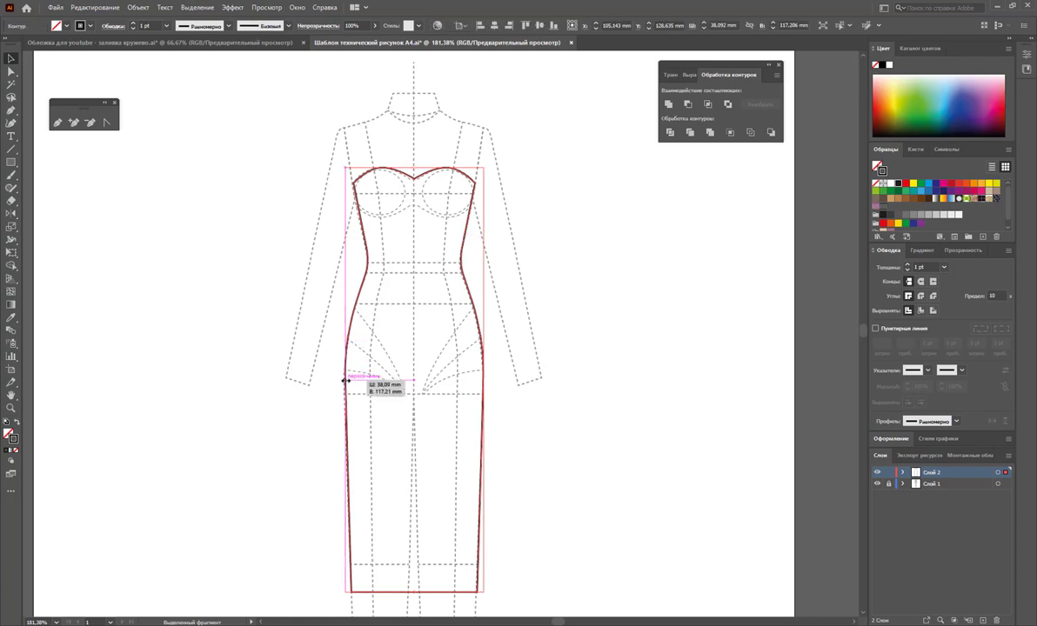
left_click(617, 304)
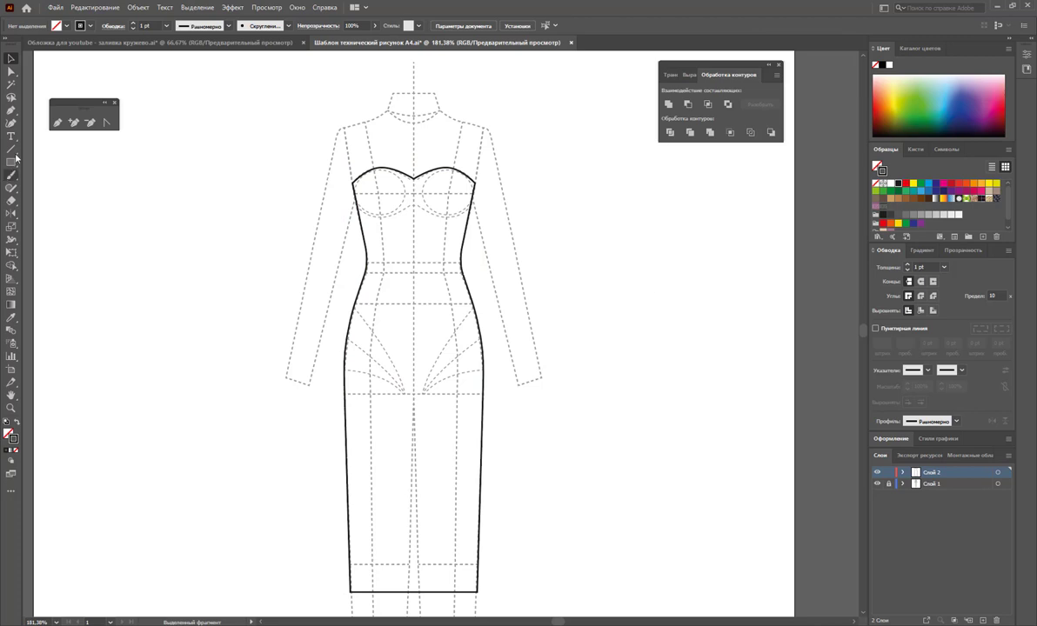
- Start the panel at the neck centre, curving over the right shoulder down to the waist
left_click(55, 121)
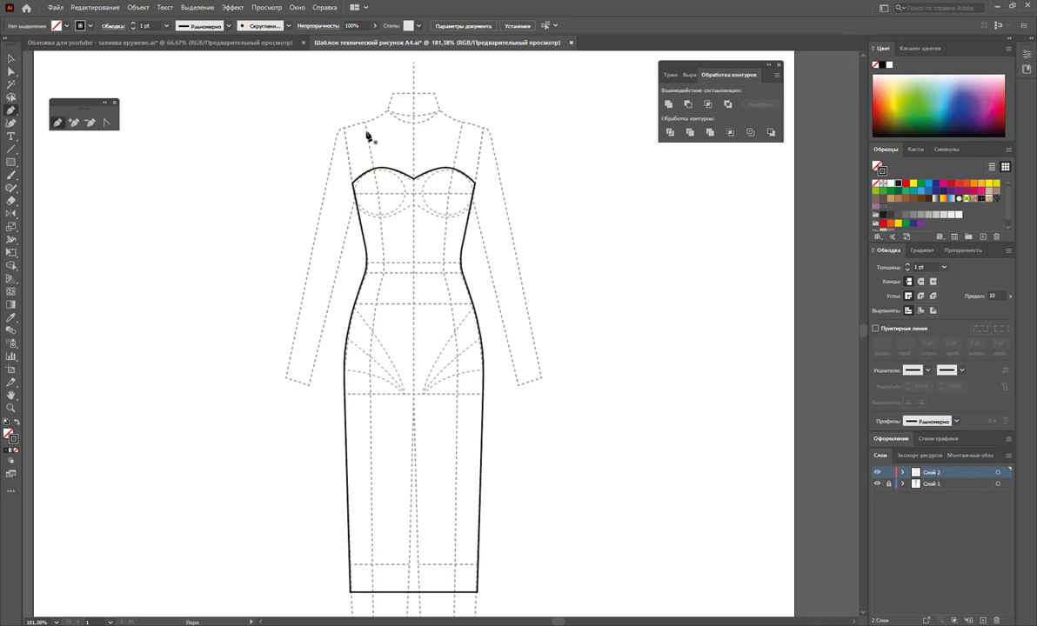
left_click(413, 136)
left_click_drag(453, 120, 487, 131)
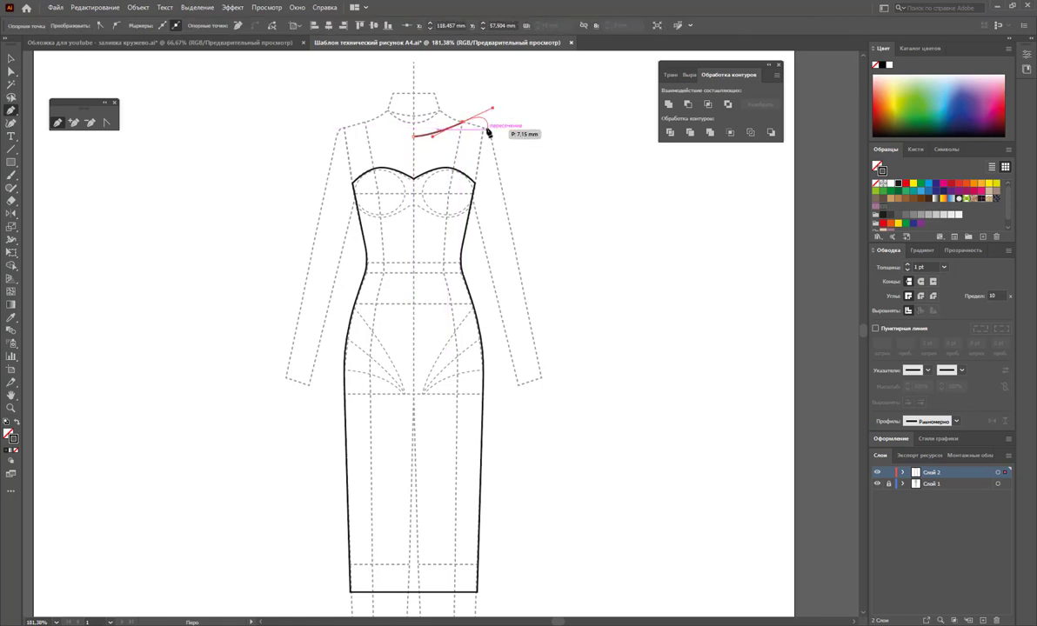
left_click(485, 128)
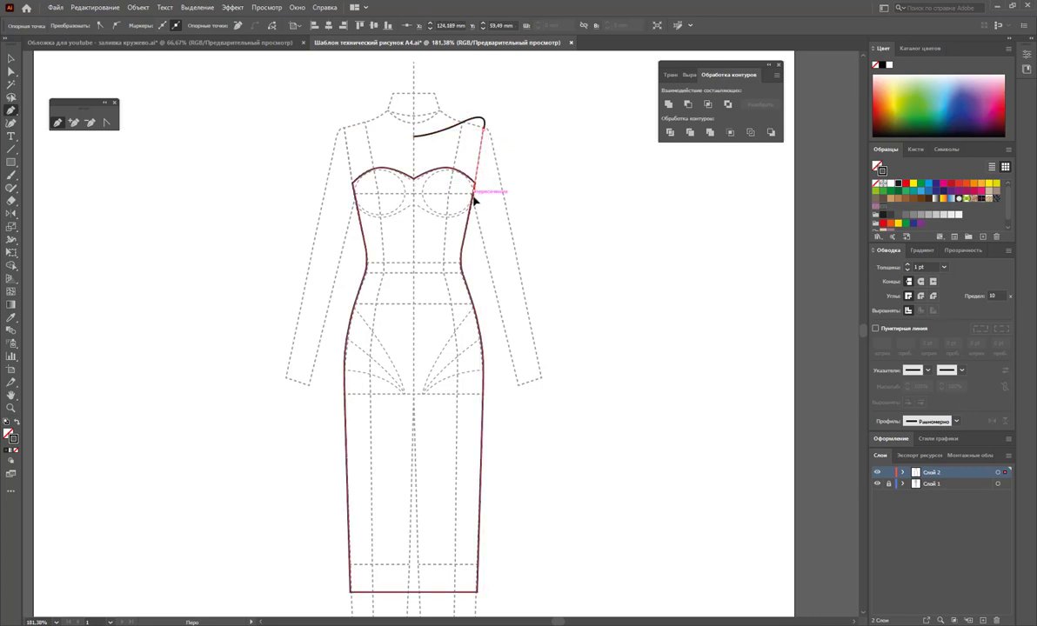
left_click(464, 264)
left_click(463, 269)
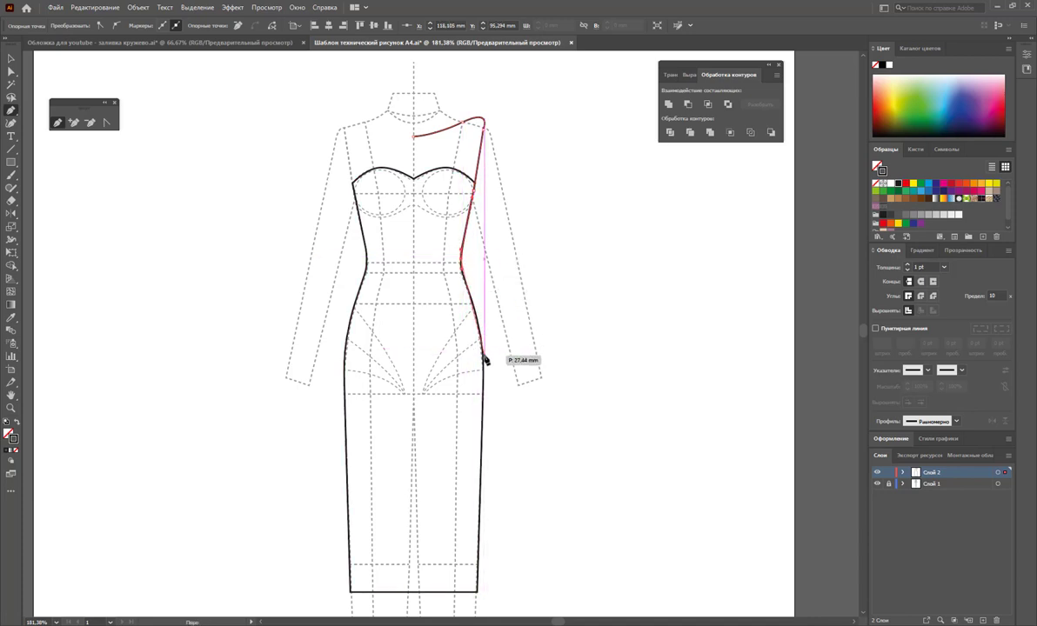
- Continue the panel edge along the right hip to the hem and close it at the neck
mouse_move(486, 361)
left_mouse_down()
mouse_move(488, 397)
mouse_move(486, 387)
left_mouse_up()
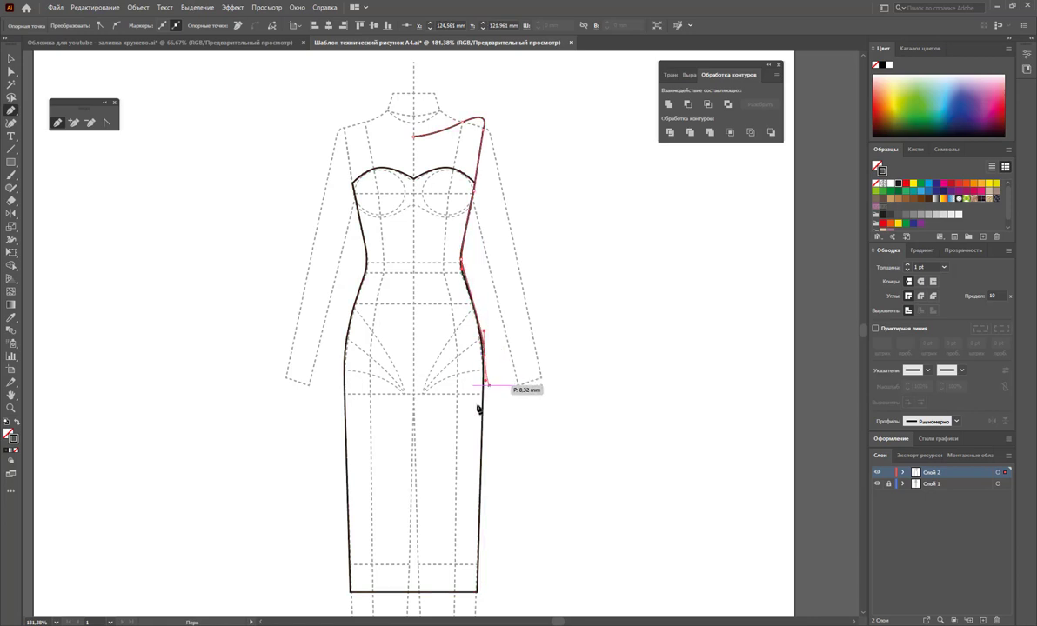
left_click(478, 605)
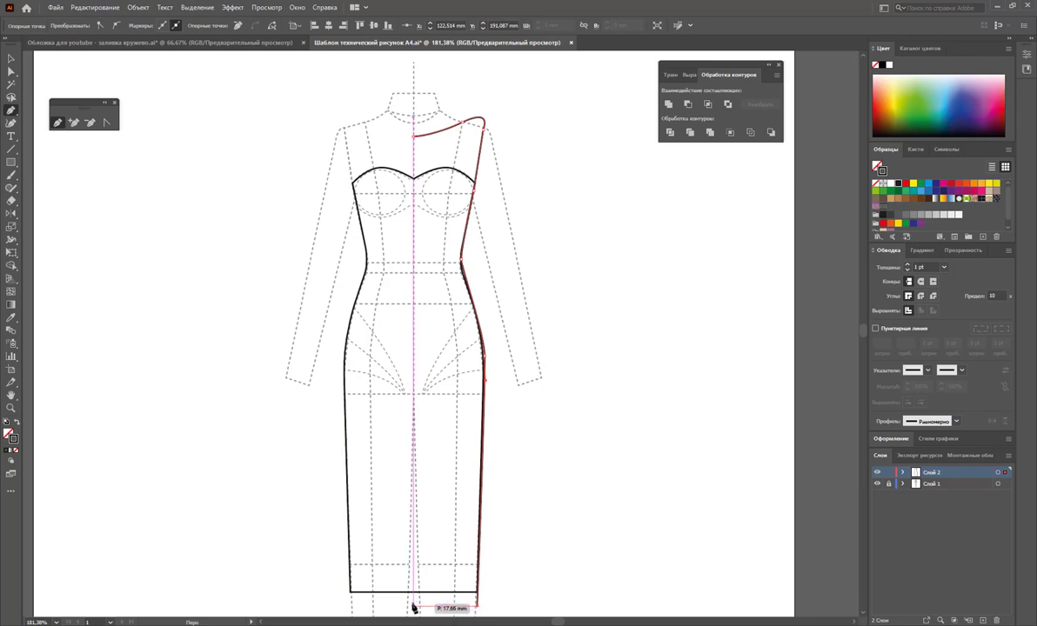
left_click(413, 605)
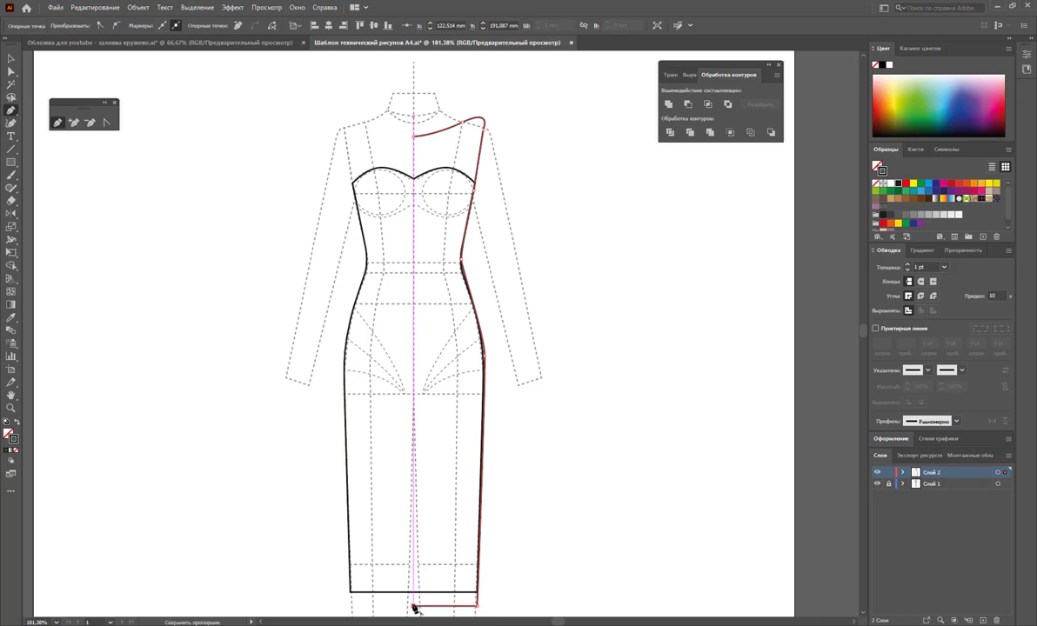
left_click(413, 137)
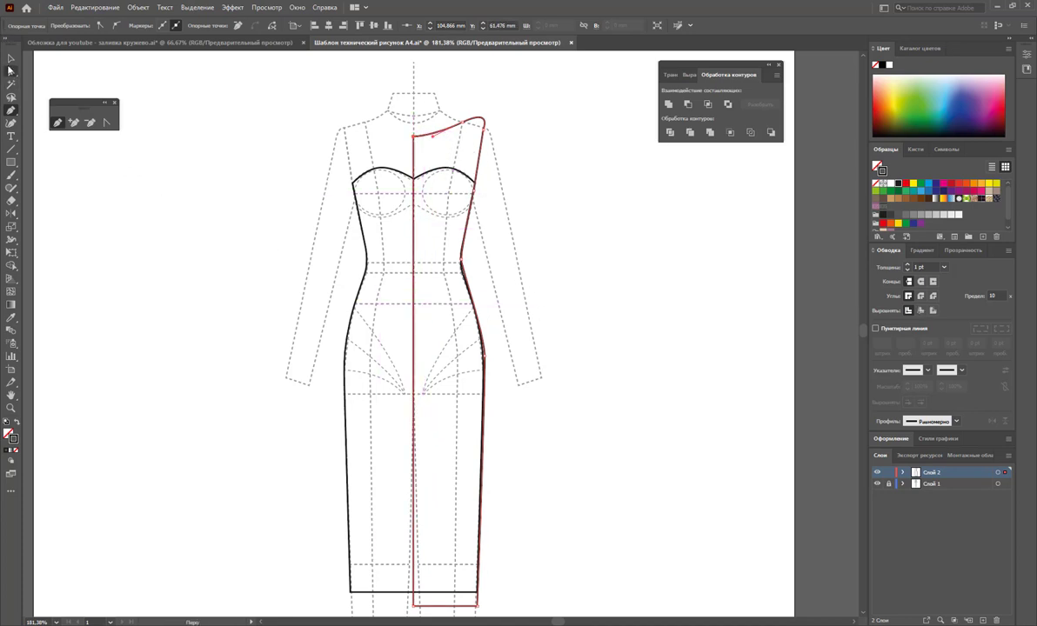
left_click(11, 59)
left_click(418, 366)
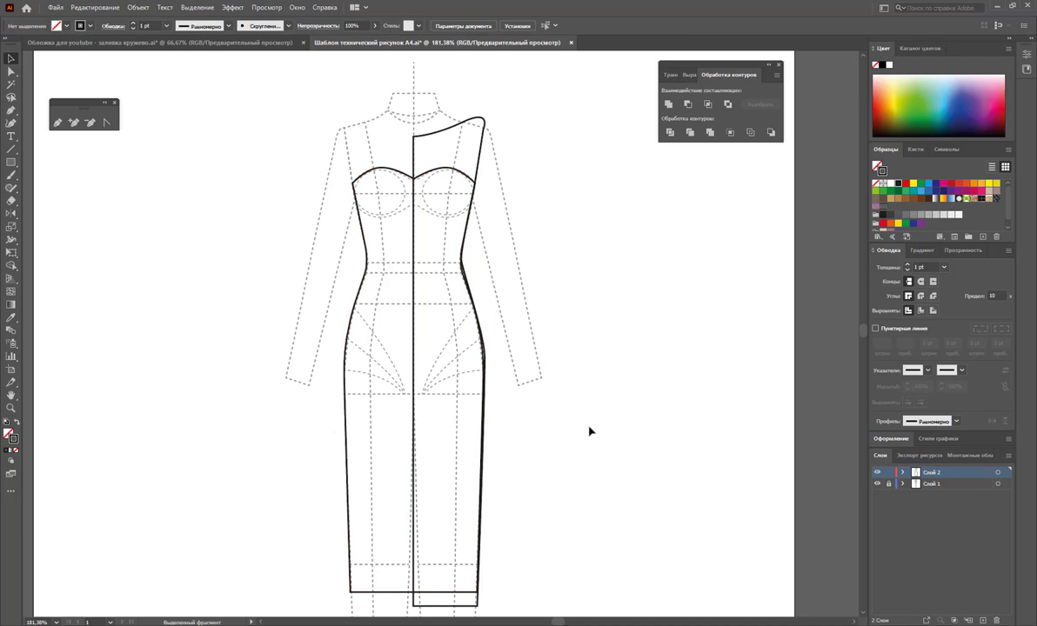
- Convert the panel's shoulder anchor into a sharp corner and nudge it slightly
left_click(407, 596)
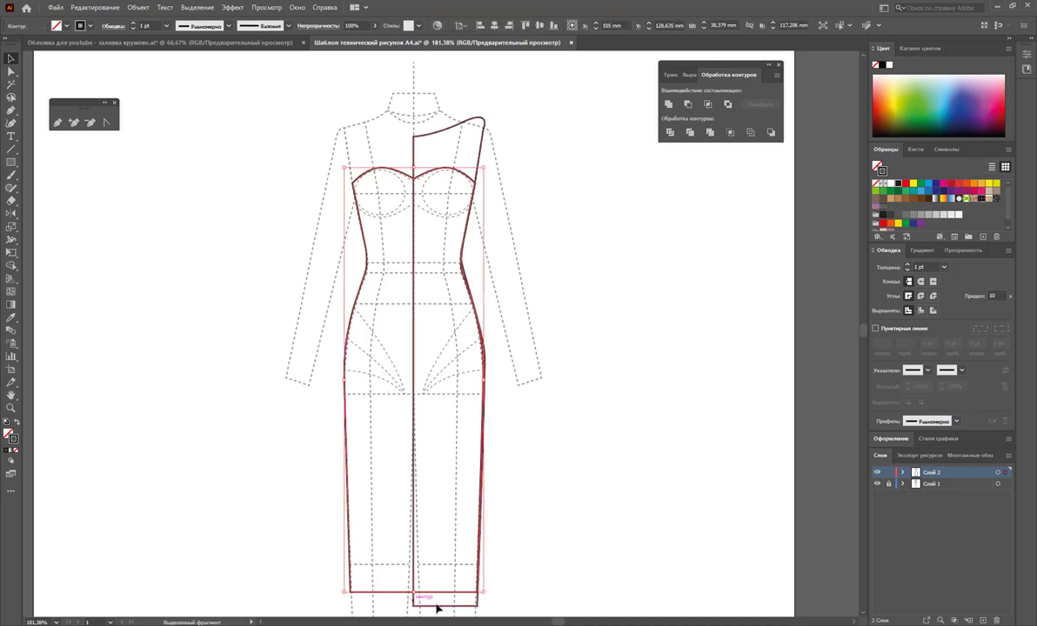
left_click(511, 565)
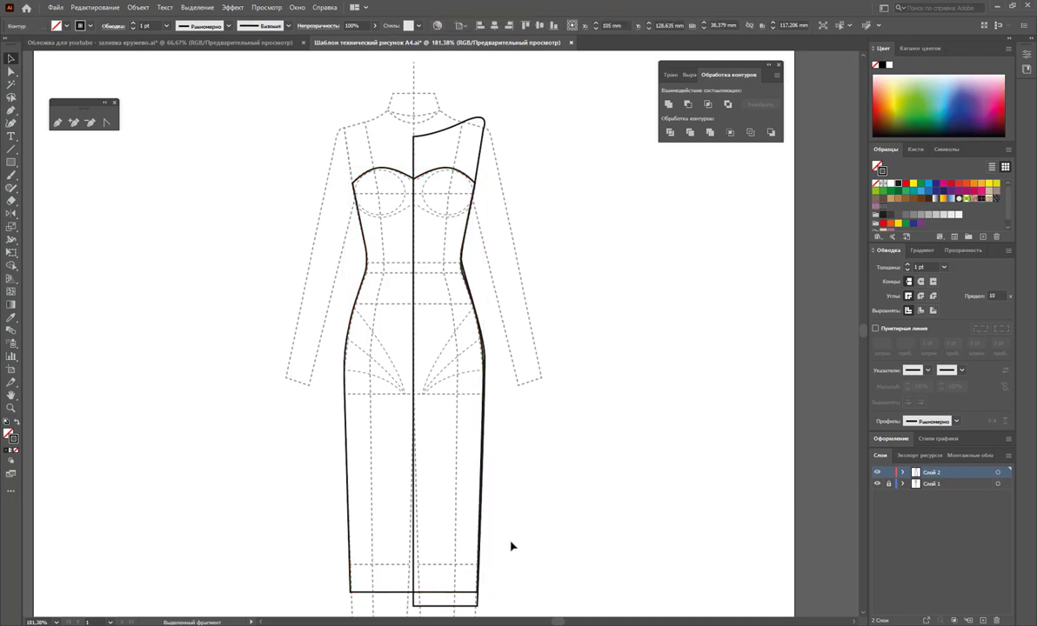
left_click(13, 72)
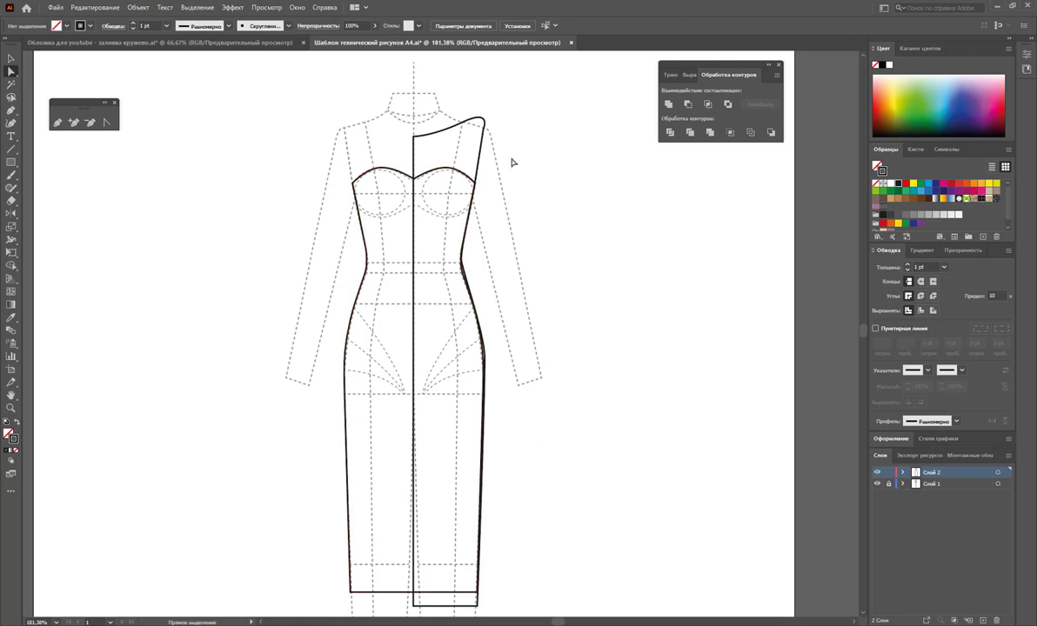
left_click(483, 119)
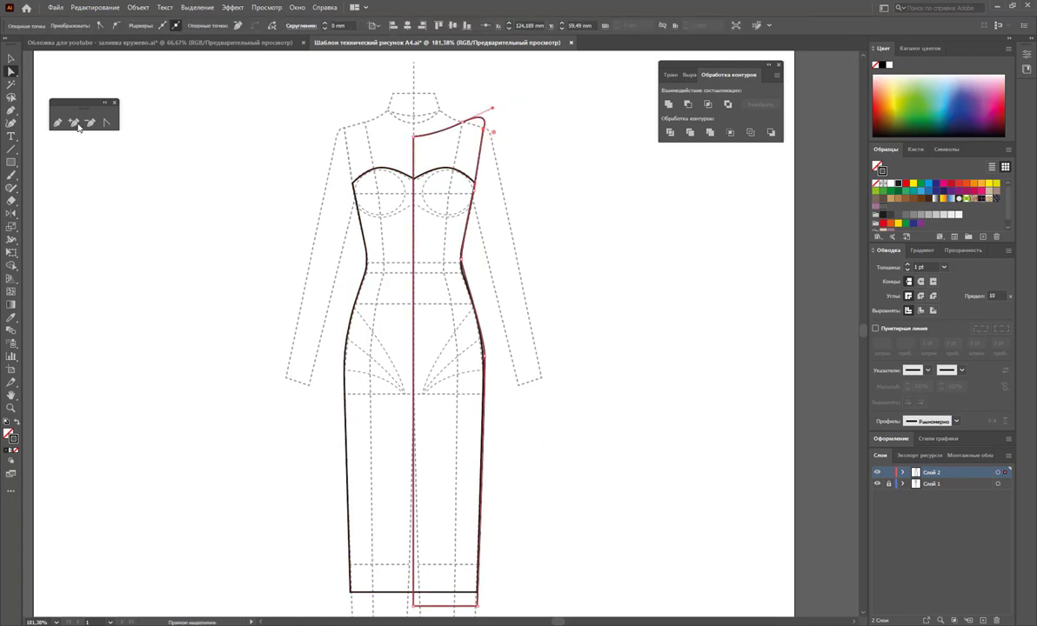
left_click(107, 122)
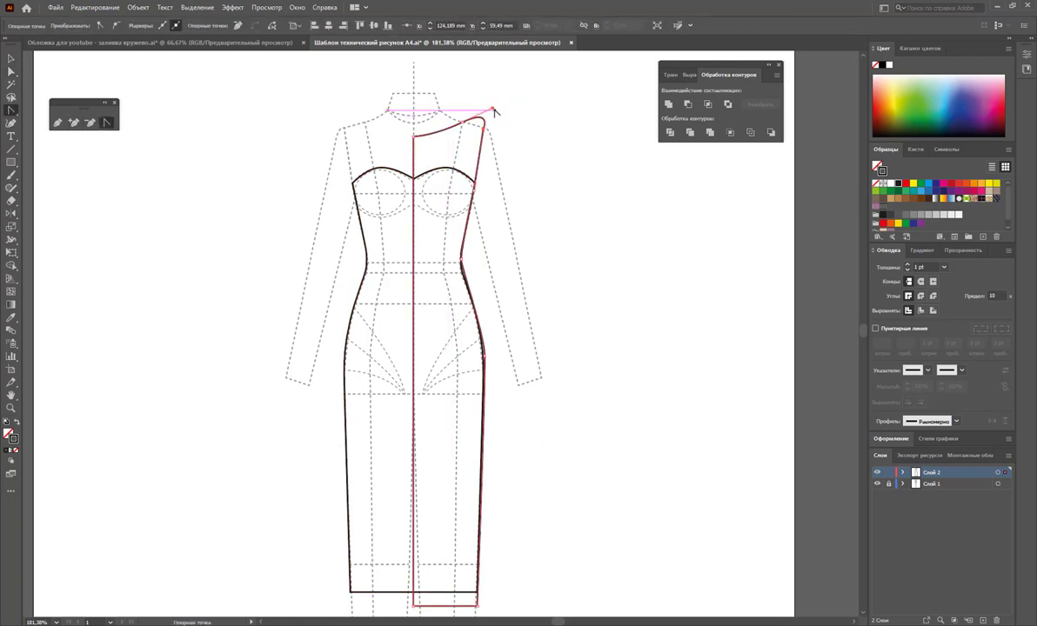
left_click_drag(493, 111, 494, 104)
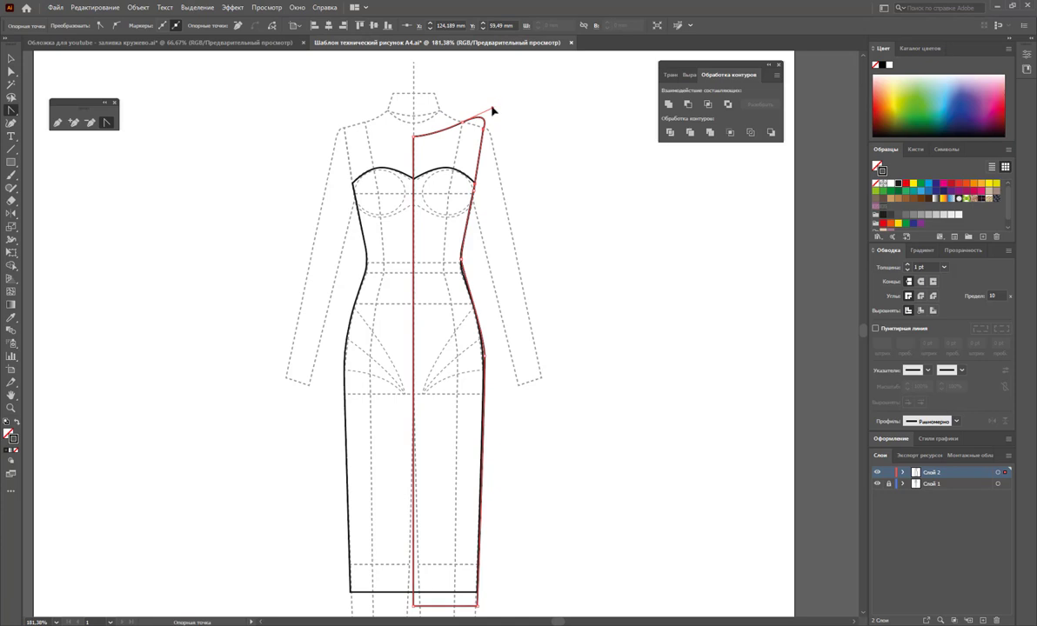
left_click(12, 72)
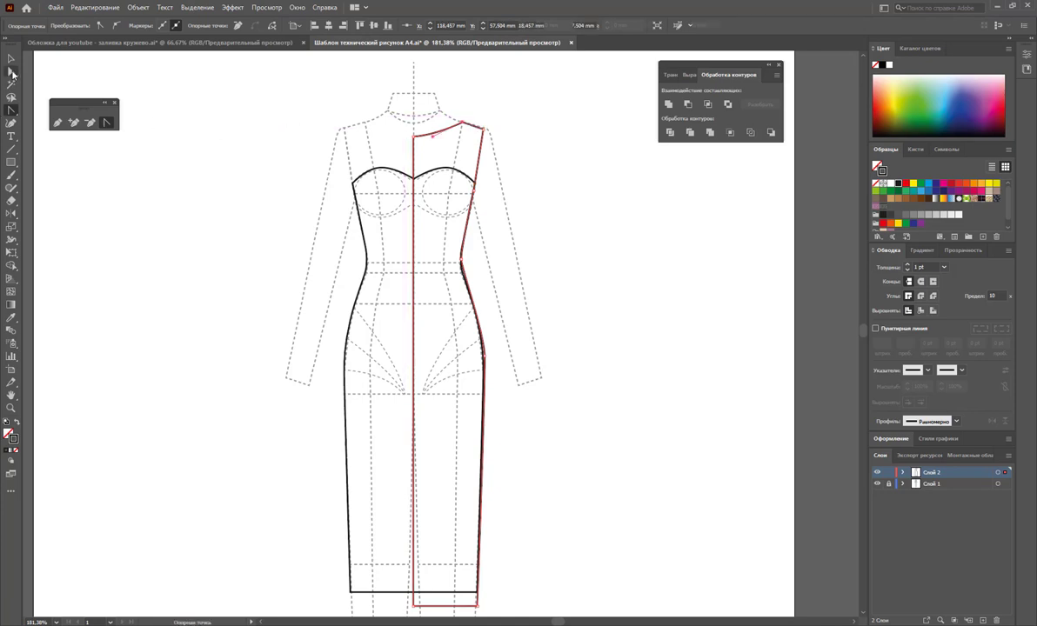
left_click(486, 131)
left_click_drag(465, 128, 474, 137)
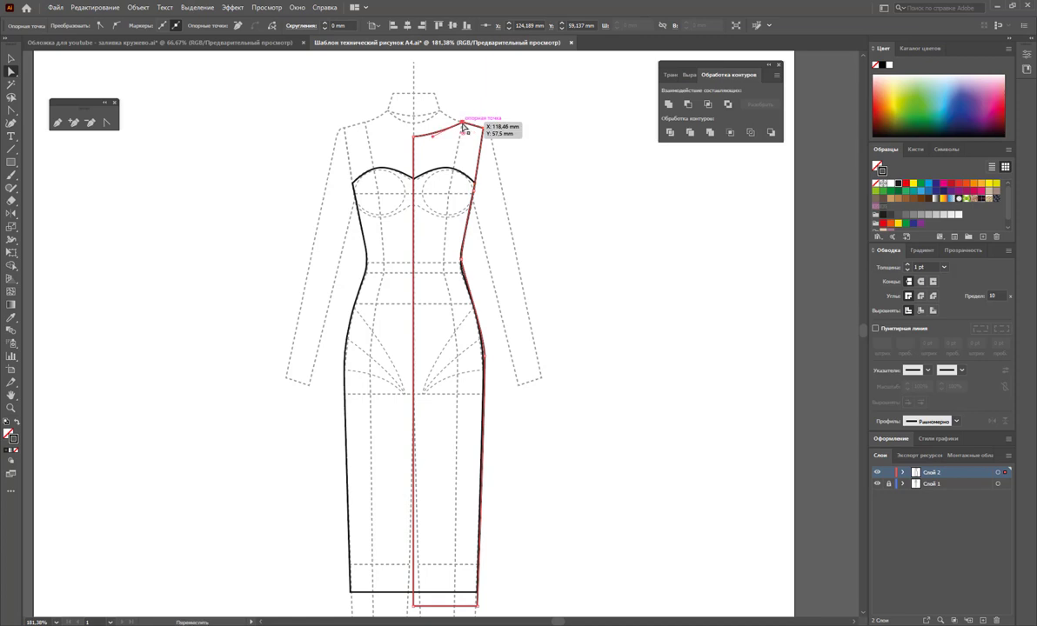
left_click(528, 139)
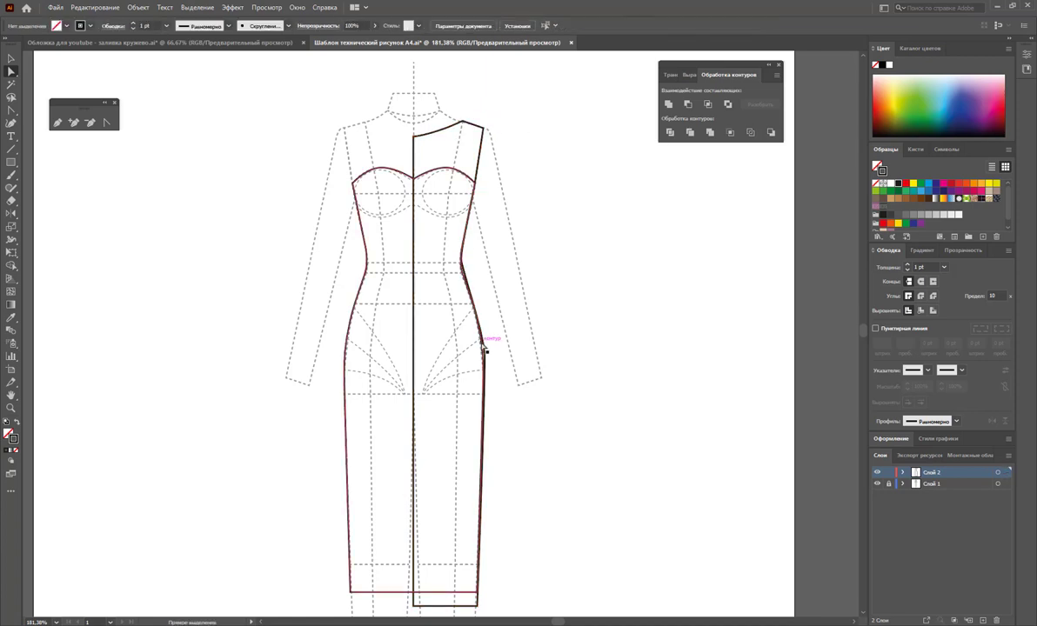
left_click(11, 108)
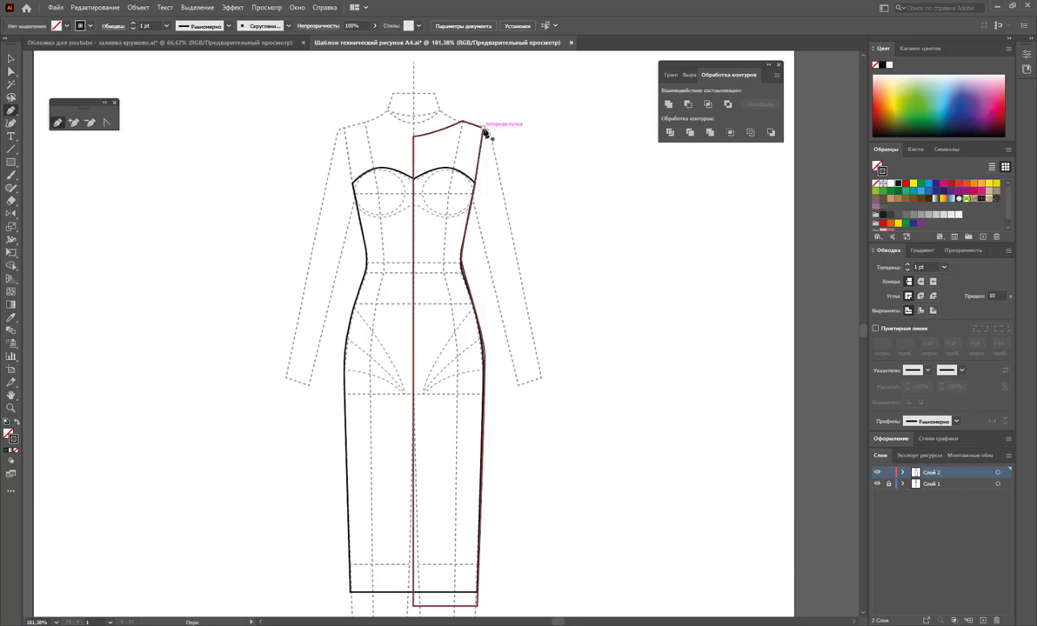
- Draw a closed long sleeve from the shoulder tip to the cuff and select it with the dress half
left_click(485, 128)
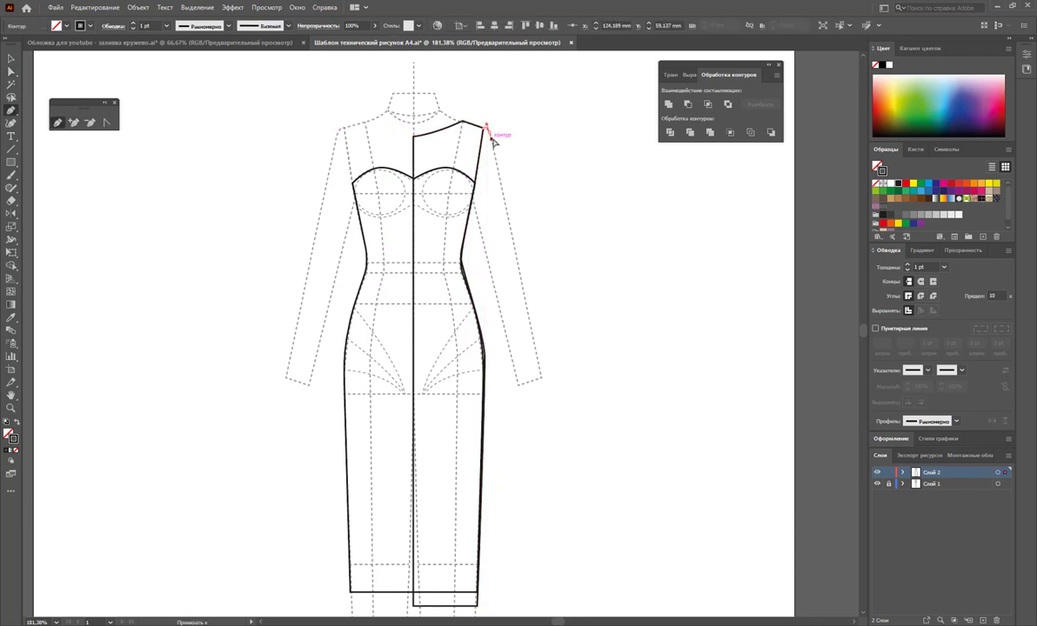
left_click(487, 129)
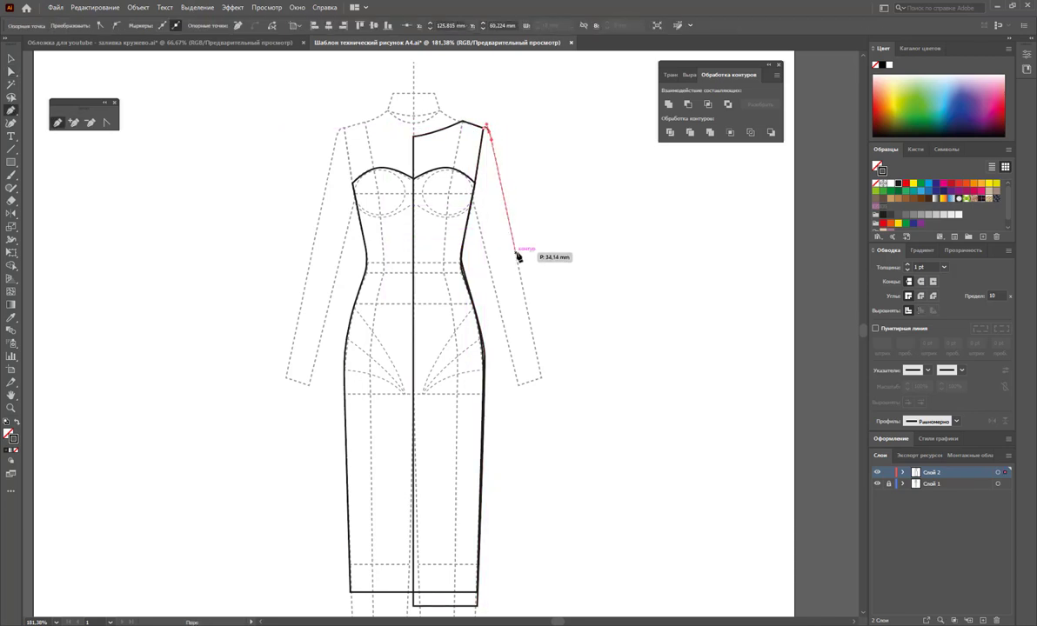
left_click(516, 253)
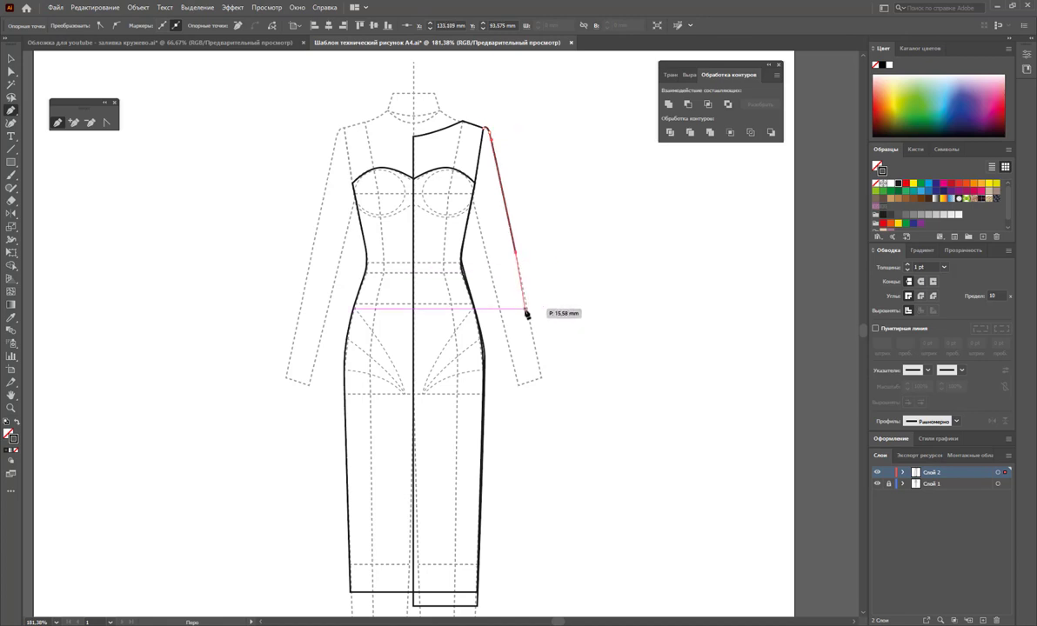
left_click(523, 299)
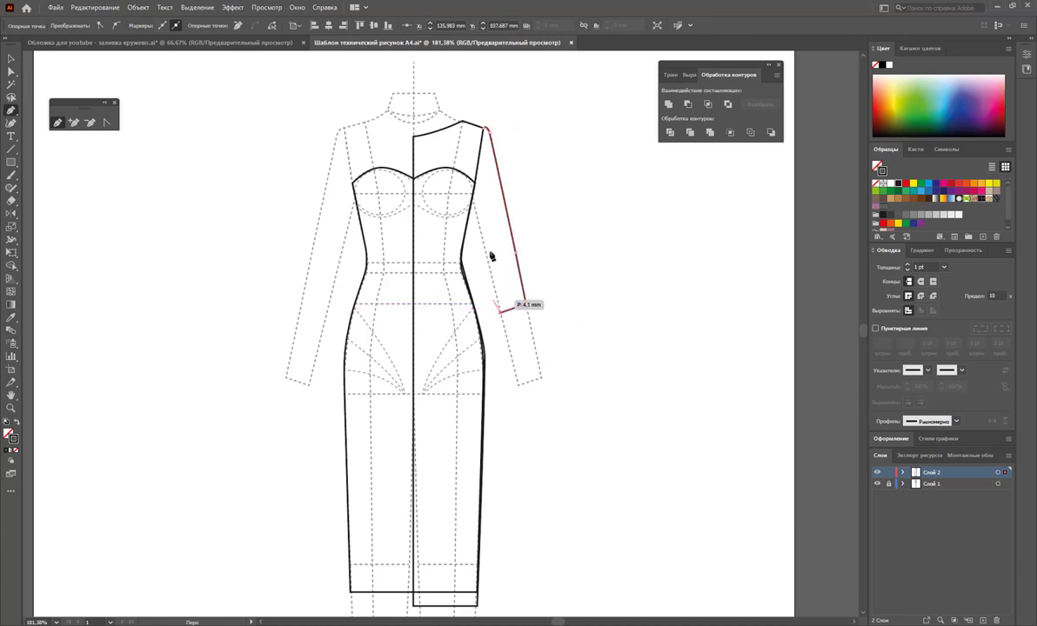
left_click(500, 310)
left_click(473, 200)
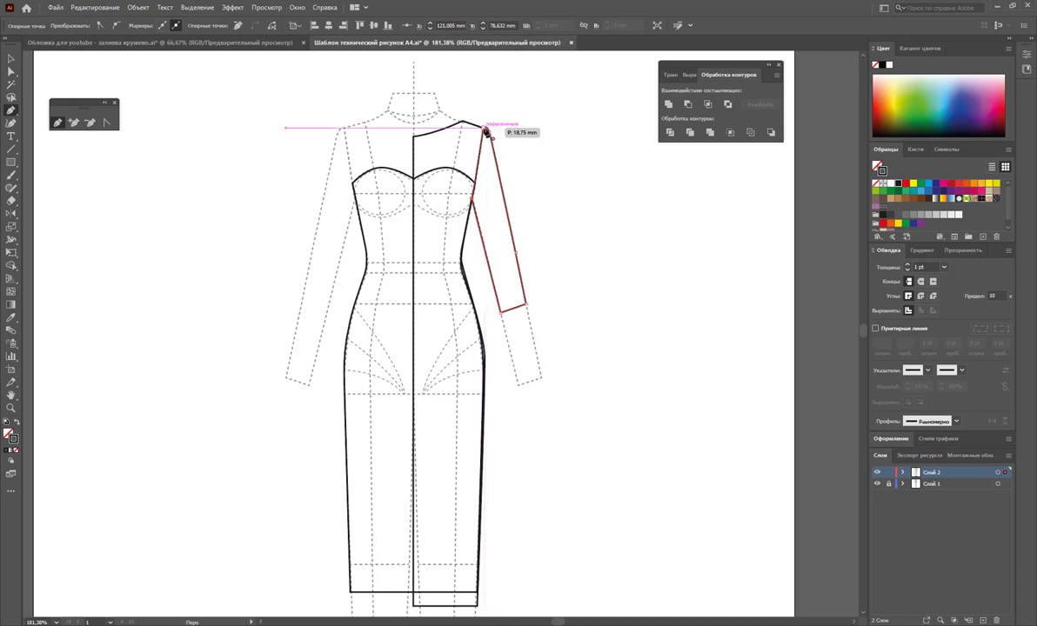
left_click(485, 131)
key("v")
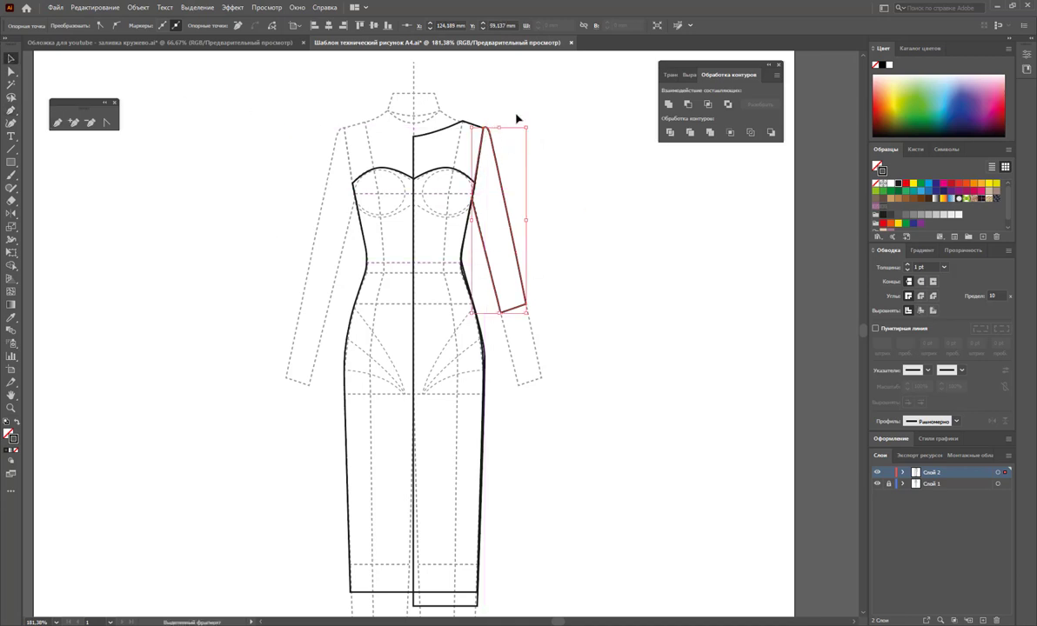
left_click(459, 149, "shift")
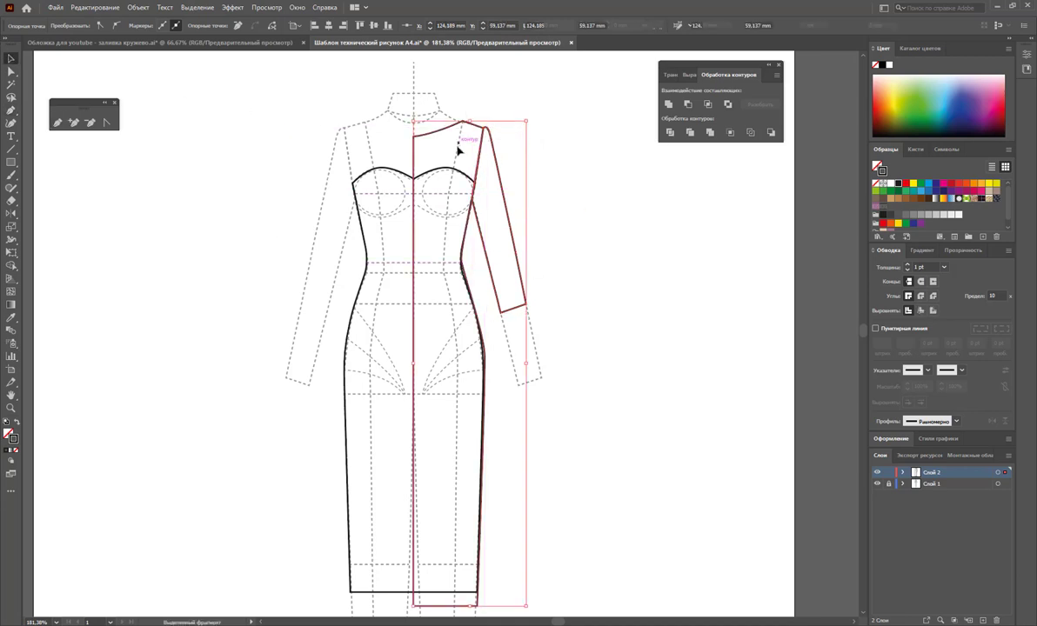
- Reflect the sleeve and dress half to the left and Unite everything into one outline
left_click(11, 214)
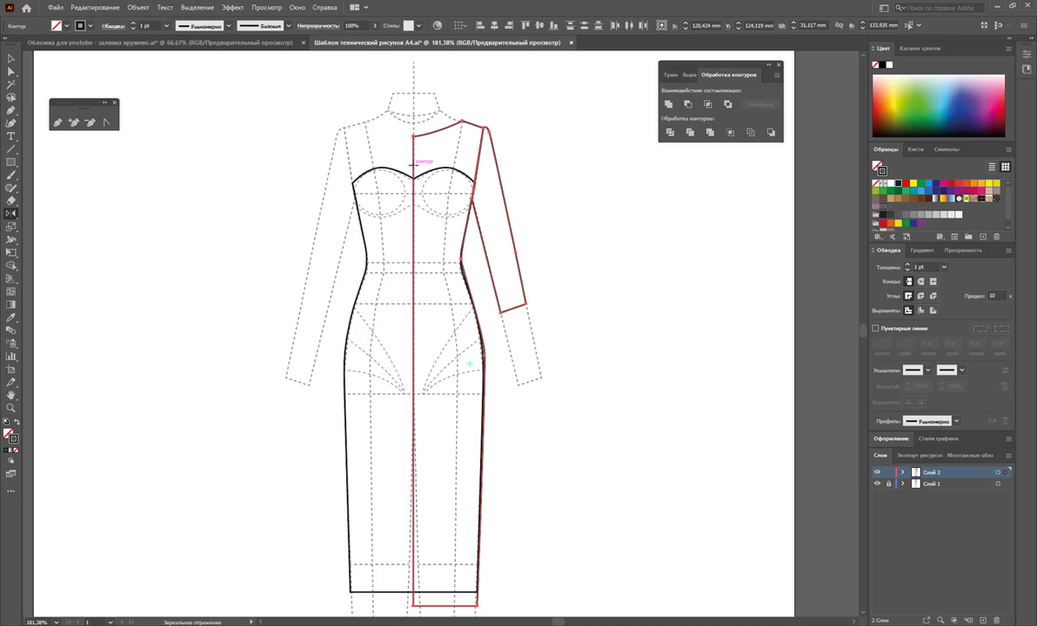
mouse_move(413, 162)
left_mouse_down()
mouse_move(326, 152)
mouse_move(336, 139)
left_mouse_up()
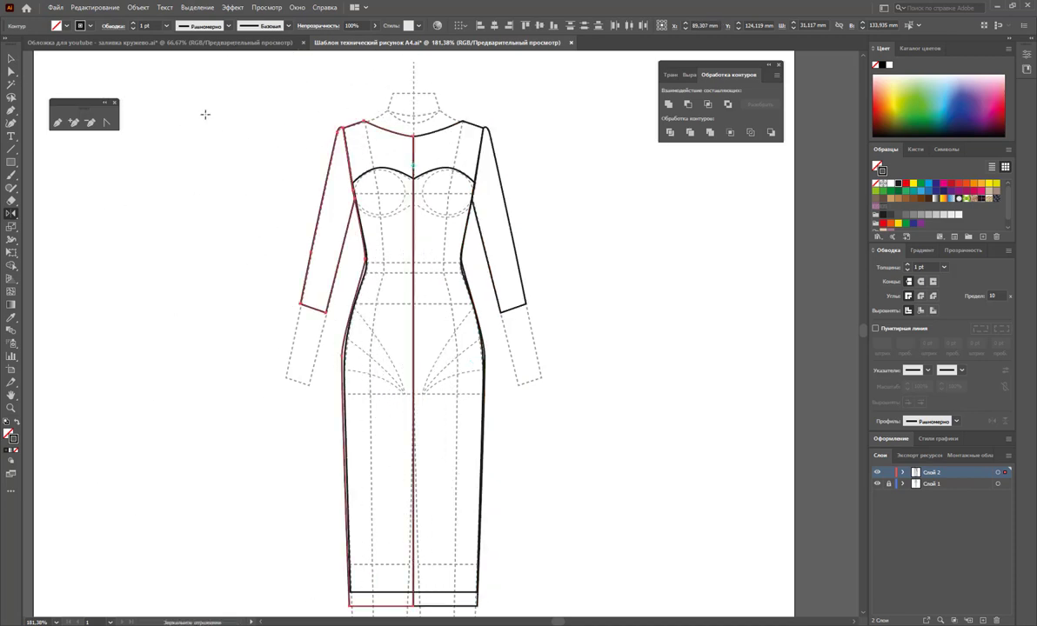
left_click(11, 58)
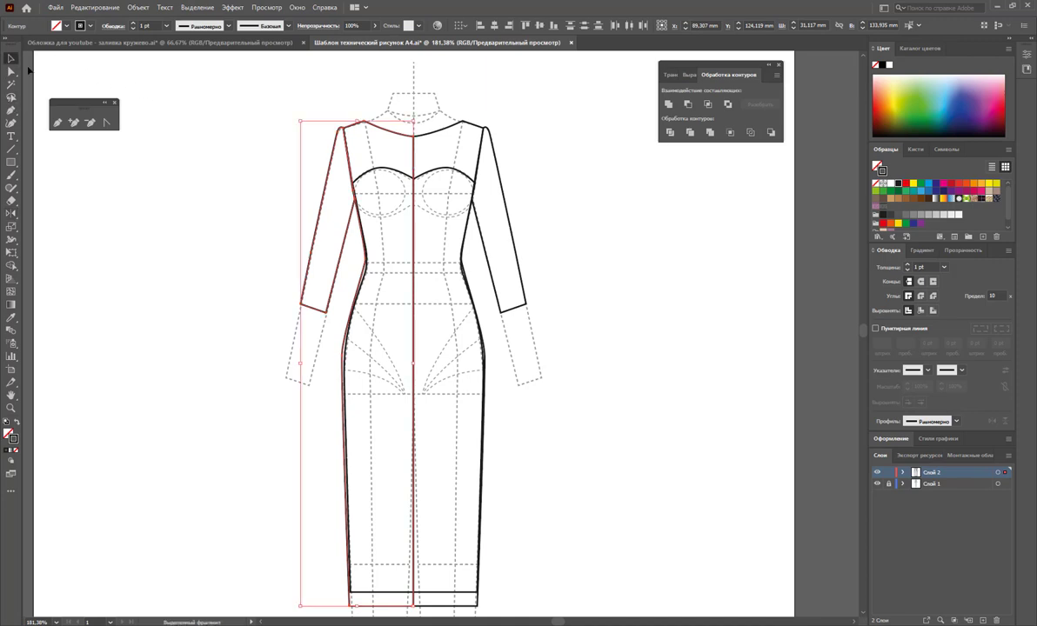
left_click(493, 105)
key("ctrl+a")
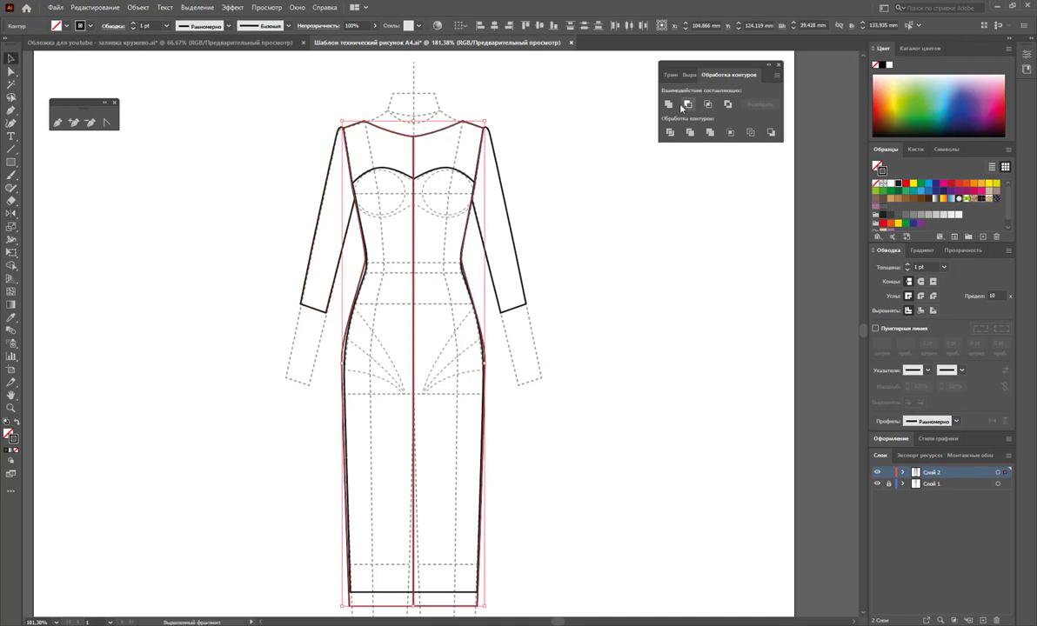
left_click(669, 104)
left_click(622, 211)
scroll(622, 212, "down", 1)
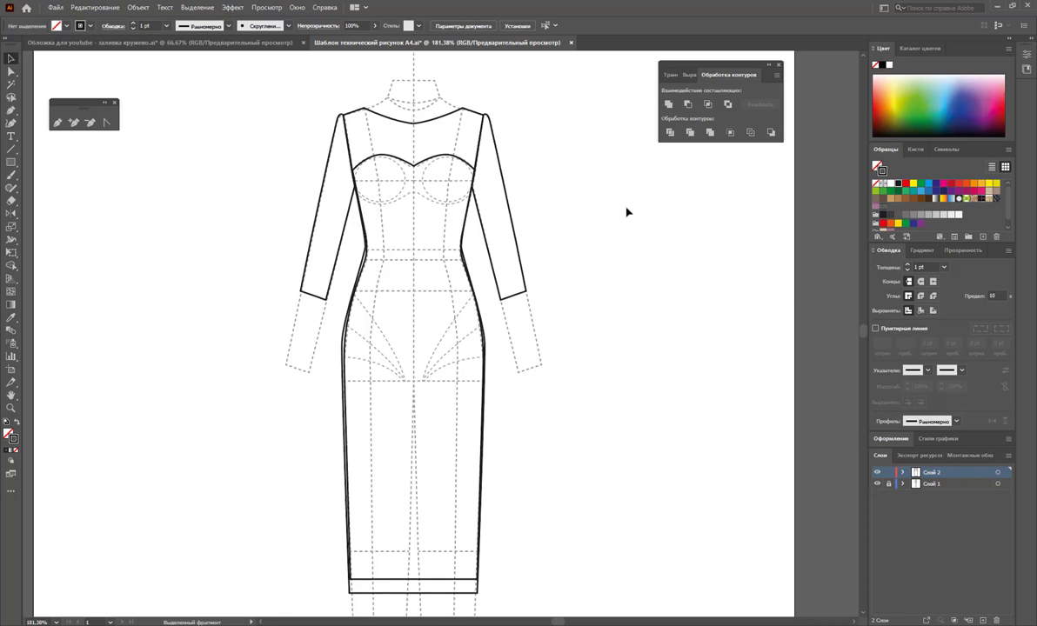
- Draw an unfilled rectangle in the empty page area right of the dress
left_click(398, 120)
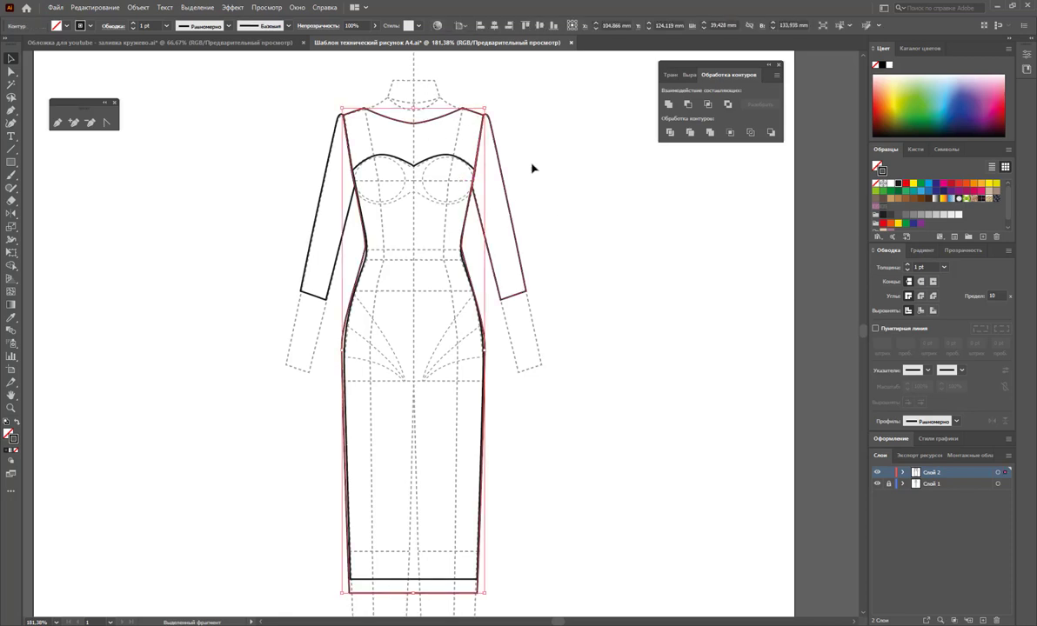
left_click(573, 173)
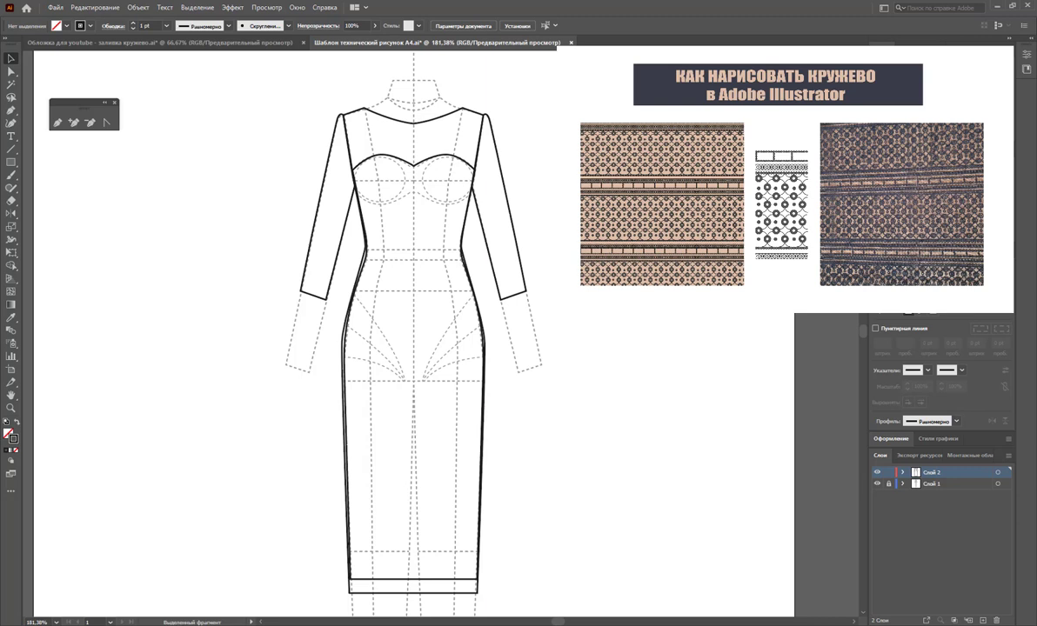
left_click(11, 161)
left_click_drag(555, 175, 498, 300)
left_click_drag(555, 174, 712, 300)
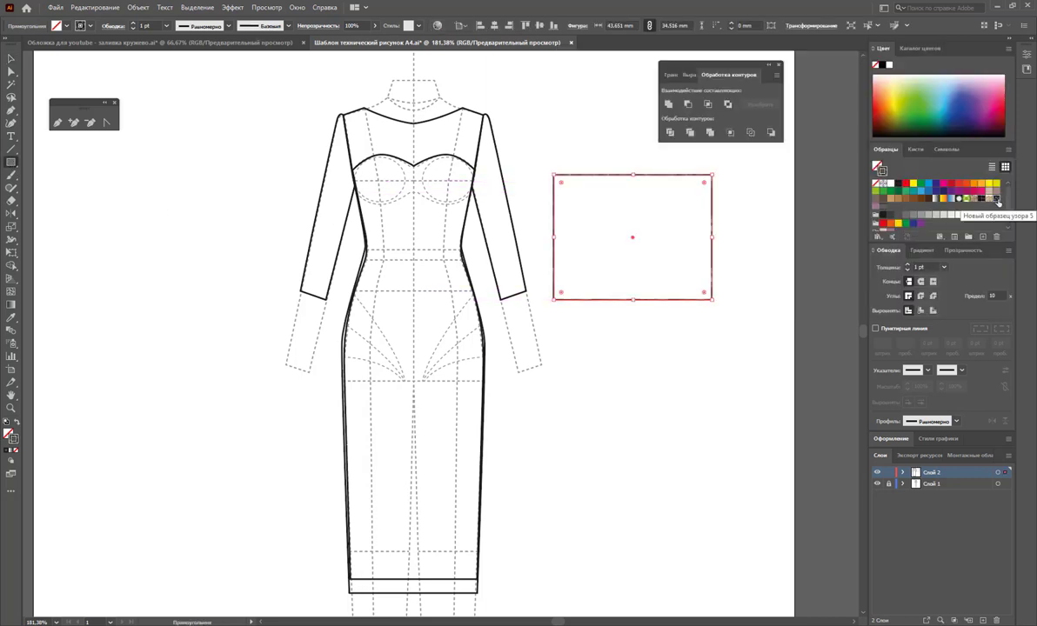
- Remove the test rectangle's stroke and fill it with the circle lace pattern
left_click(15, 450)
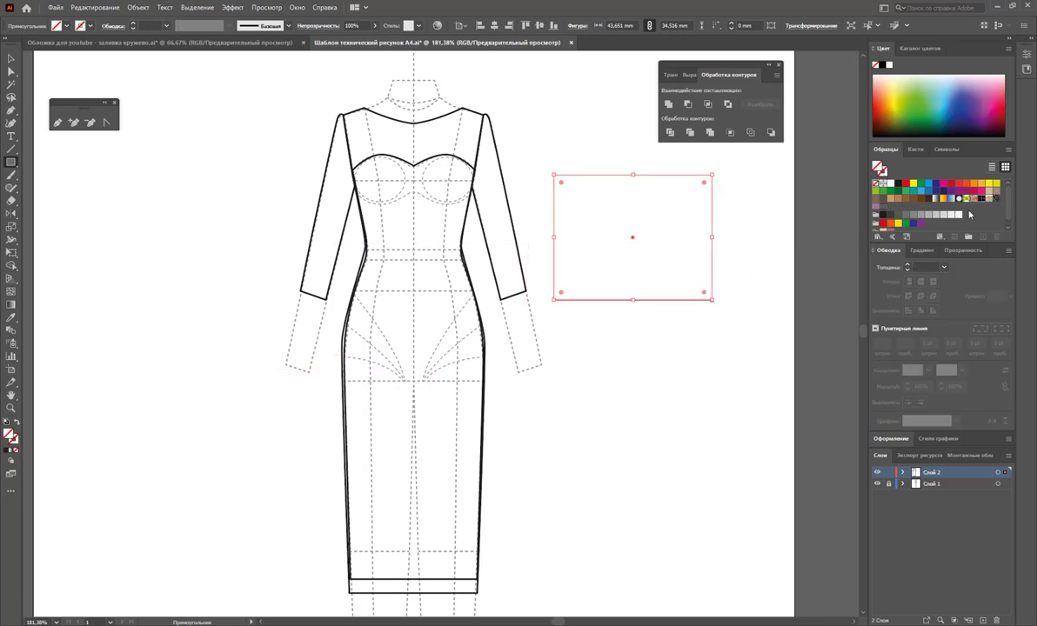
left_click(883, 205)
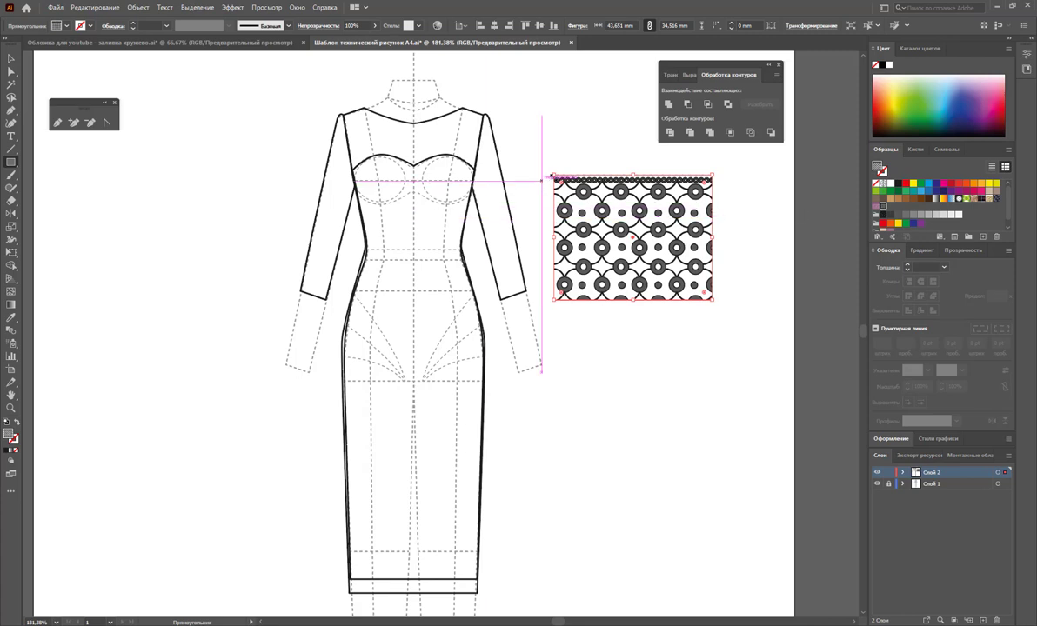
left_click(10, 60)
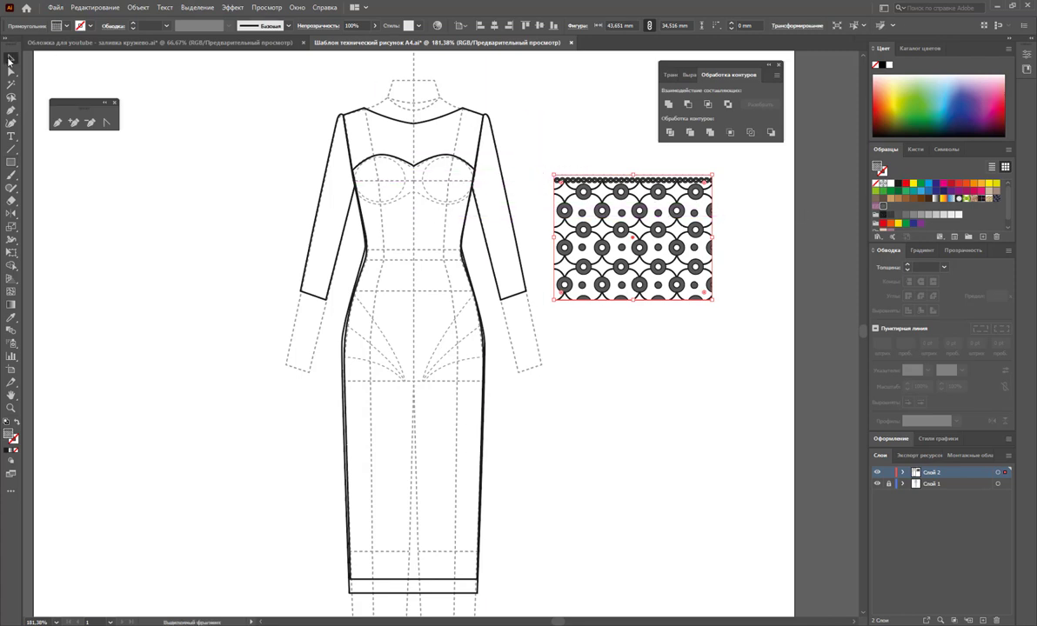
- Reselect the lace-filled test rectangle and delete it
left_click(612, 353)
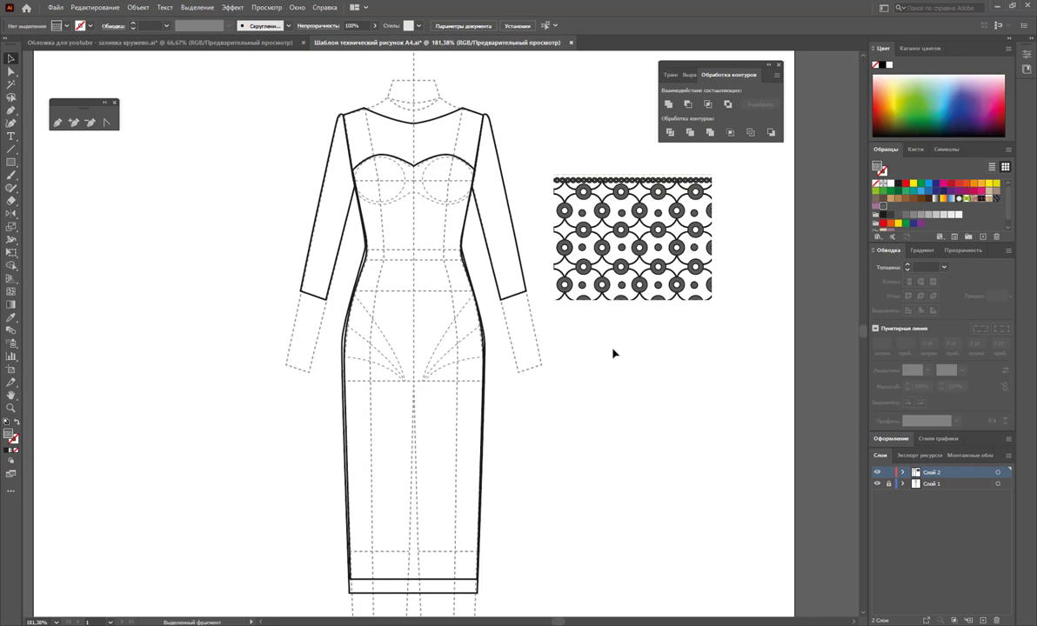
left_click_drag(684, 356, 656, 293)
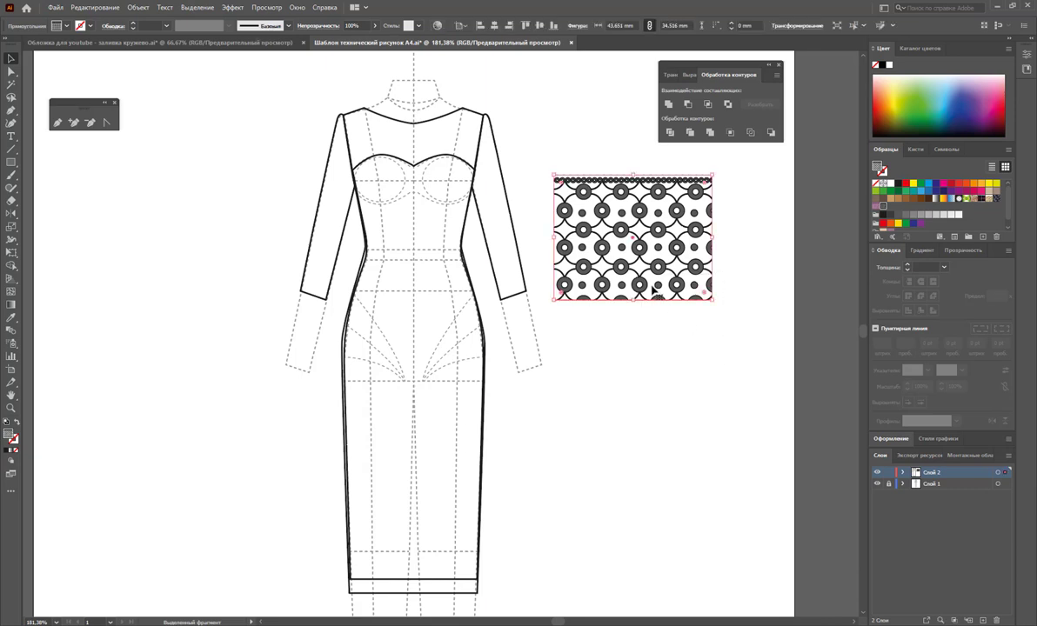
key("Delete")
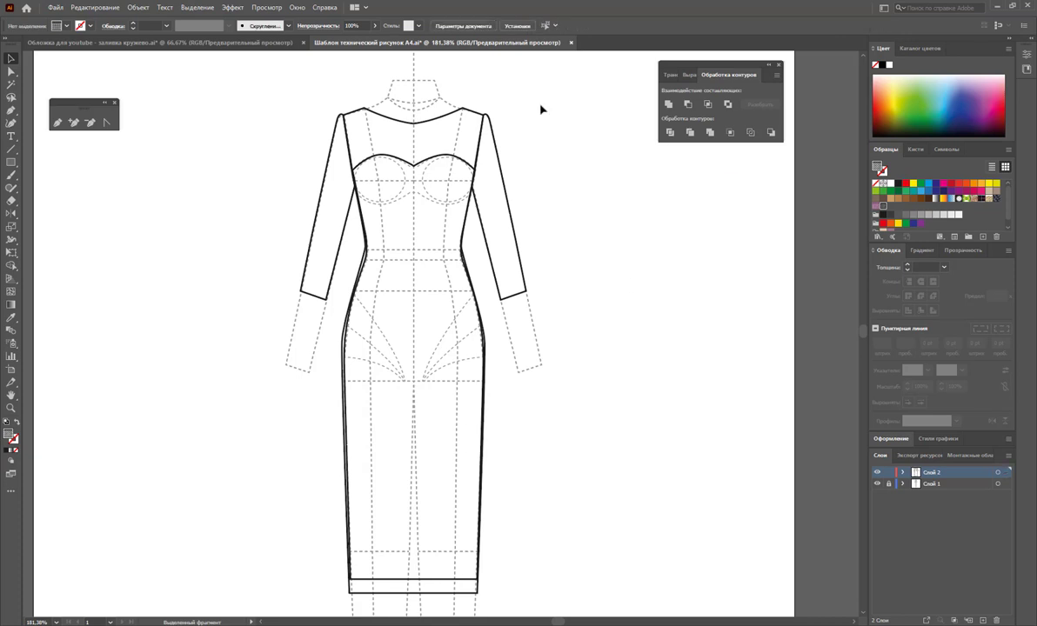
- Zoom out to the full page and select the dress together with its figure template
key("z")
left_click(516, 282, "alt")
left_click(477, 331, "alt")
left_click(455, 344, "alt")
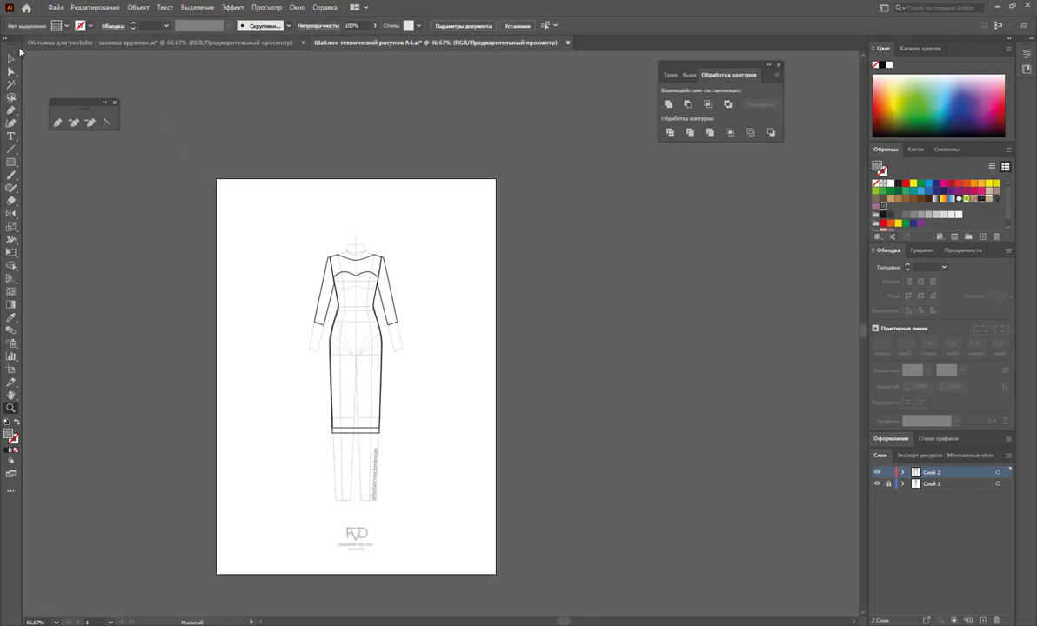
left_click(11, 59)
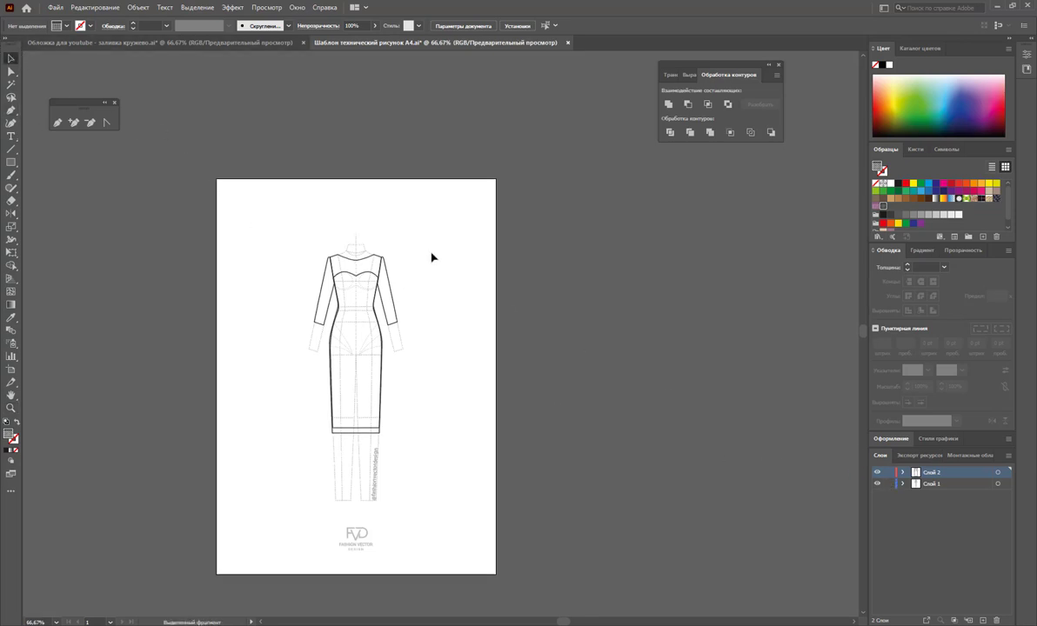
left_click_drag(474, 198, 274, 514)
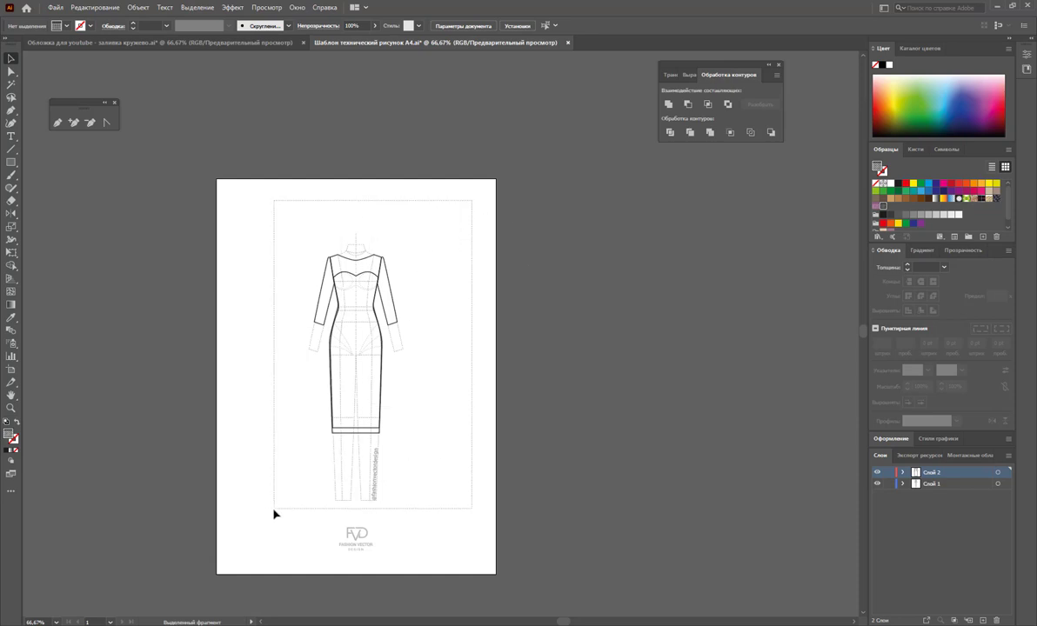
key("ctrl+shift+a")
left_click(11, 72)
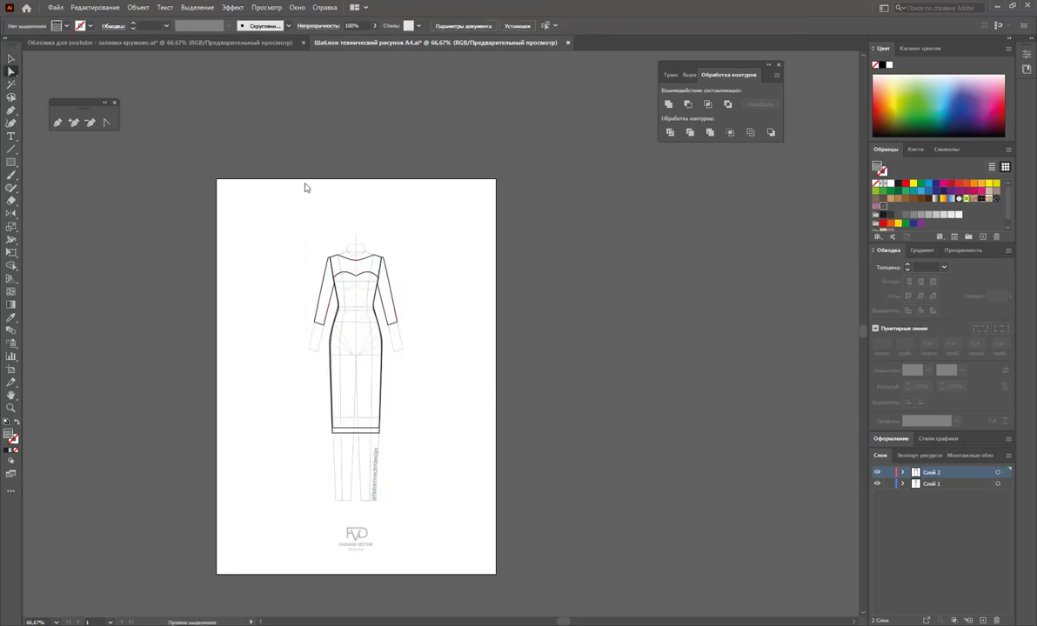
left_click_drag(443, 217, 303, 498)
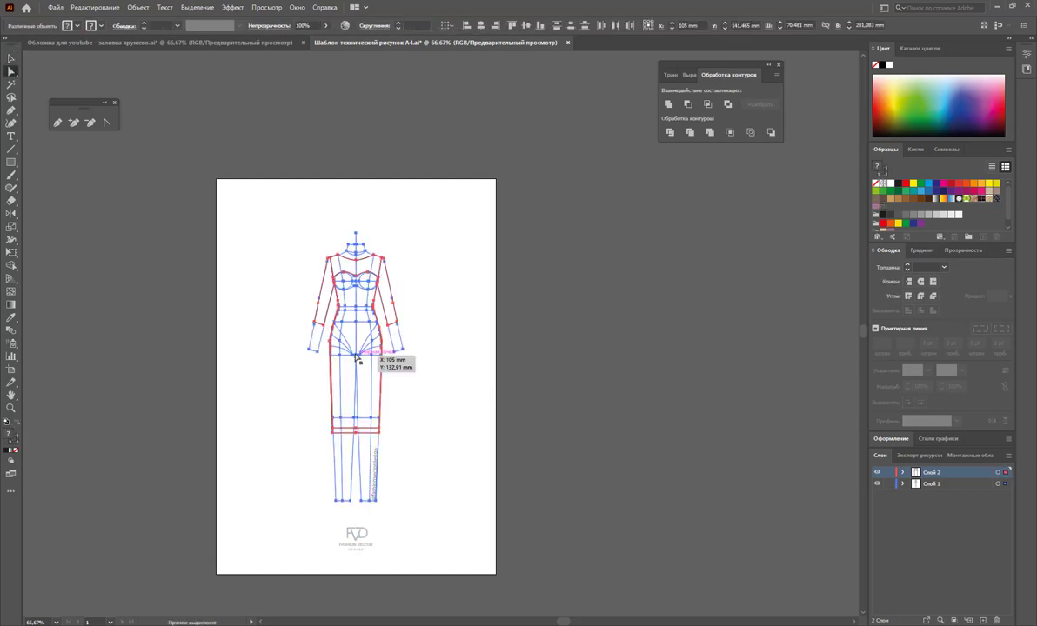
- Copy the dress twice to make three side by side, and widen the artboard to fit
mouse_move(335, 354)
left_mouse_down()
mouse_move(290, 358)
mouse_move(383, 356)
left_mouse_up()
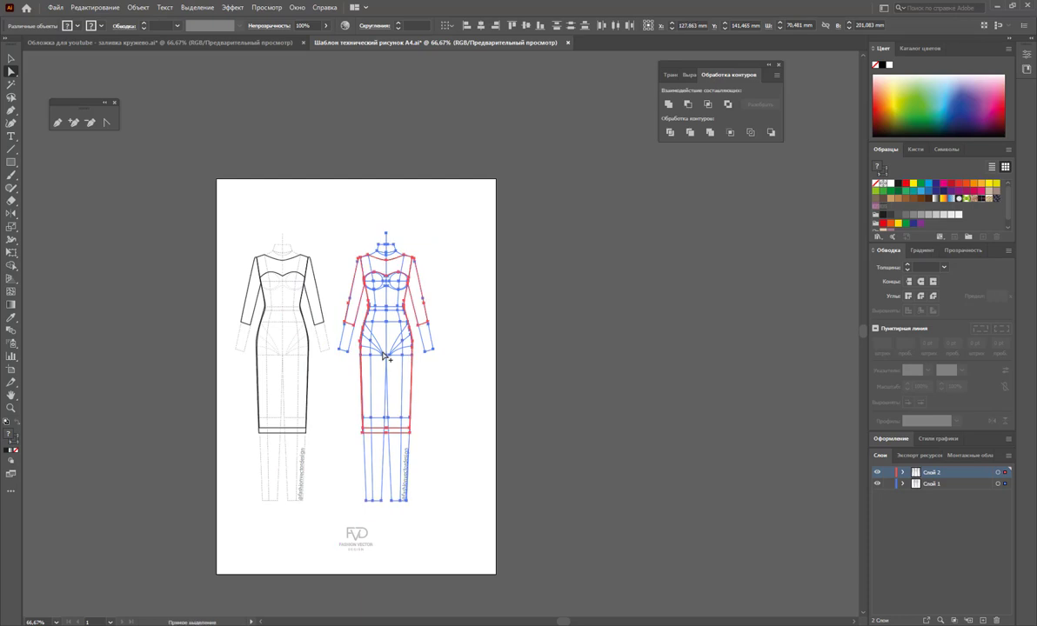
key("ctrl+d")
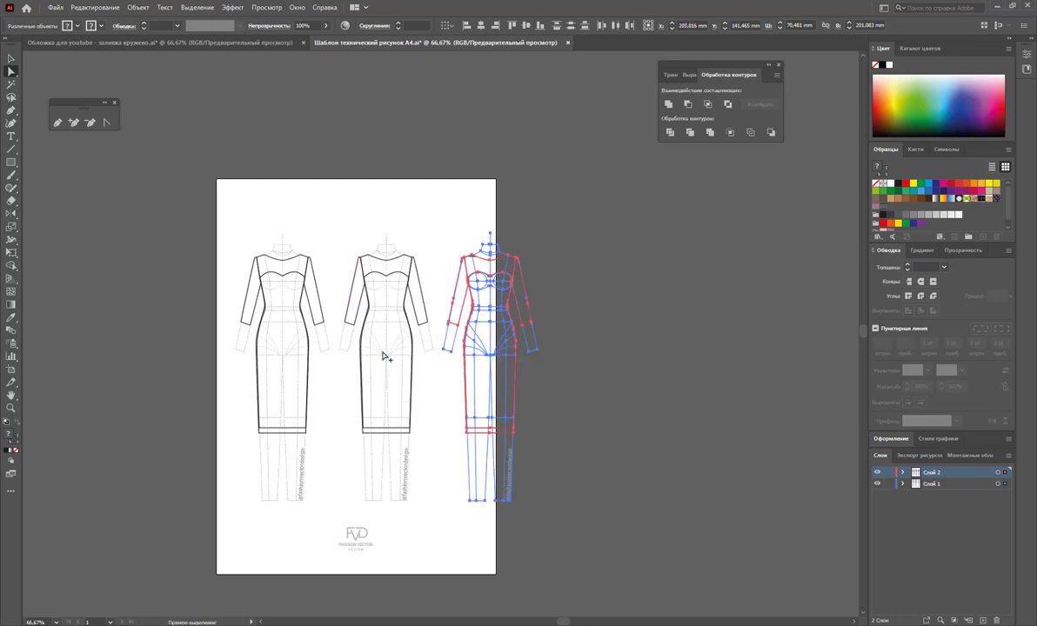
key("shift+o")
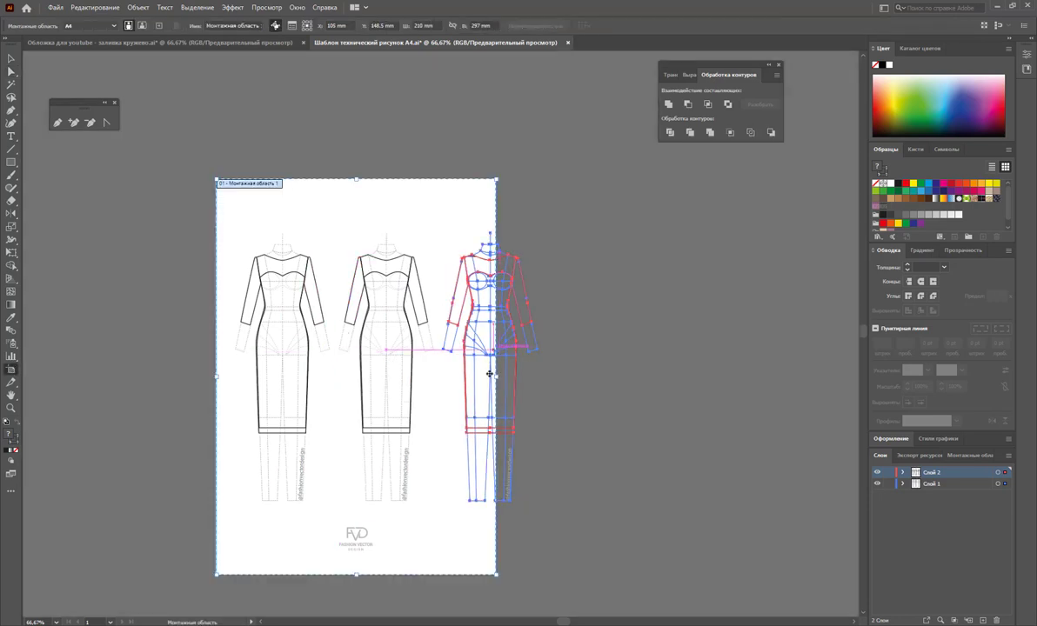
left_click_drag(497, 377, 558, 378)
- Select the logo at the bottom of the page as one compound path
left_click(11, 71)
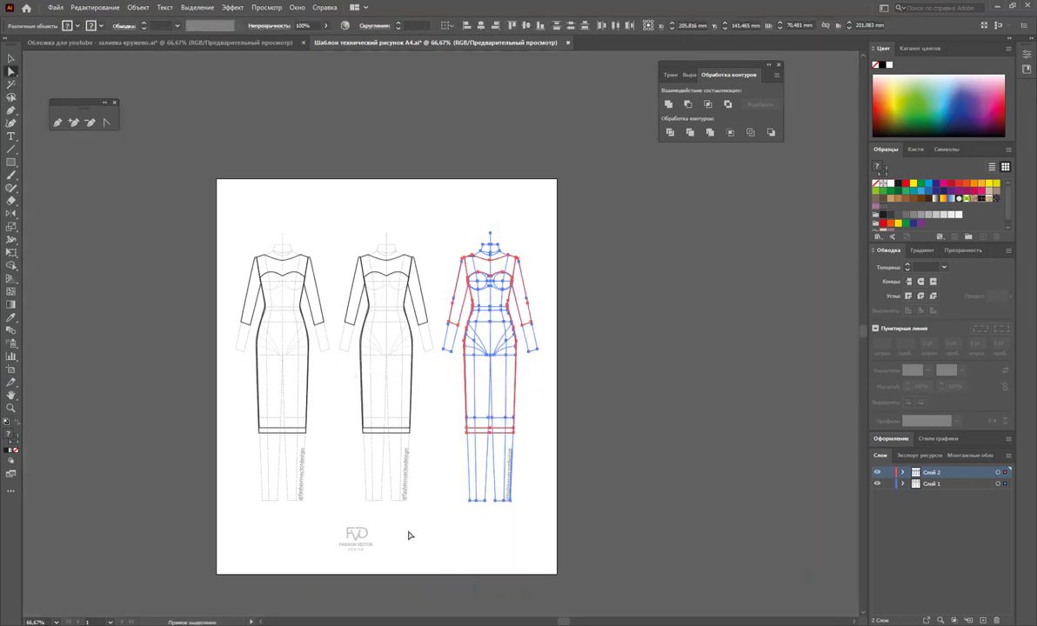
left_click_drag(409, 557, 305, 485)
left_click(364, 533)
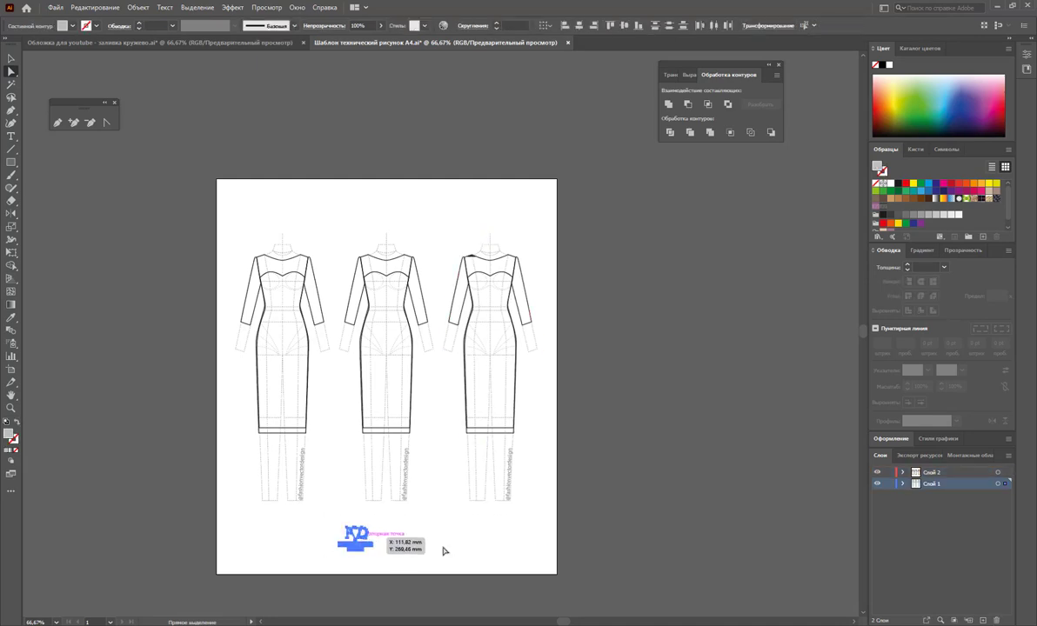
- Nudge the logo right twice to centre it under the middle dress, then zoom in and deselect
key("Right")
key("Right")
key("Right")
key("Right")
key("Right")
key("Right")
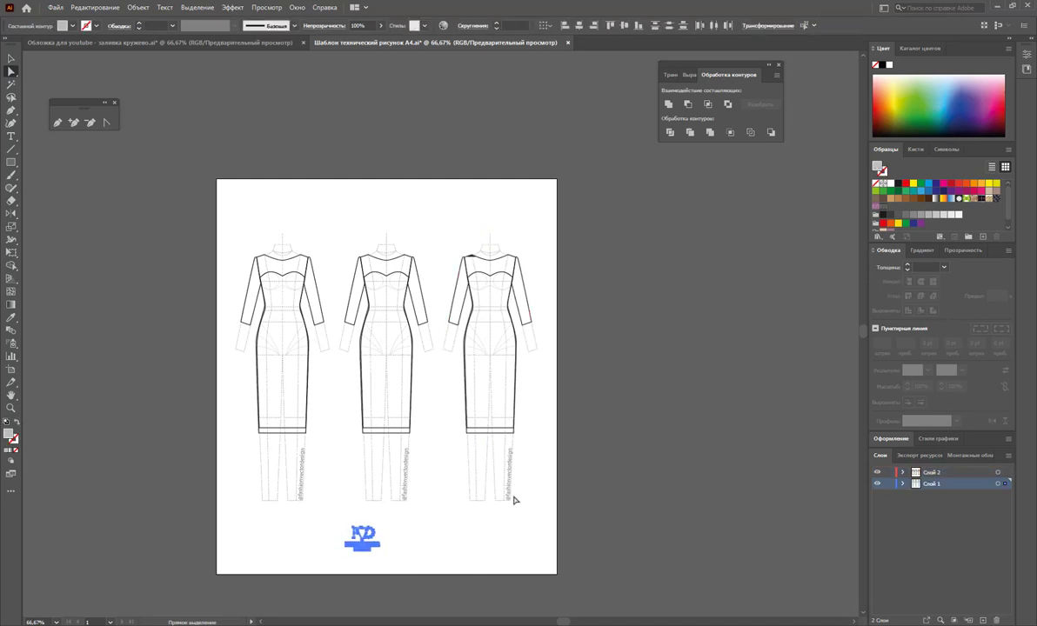
key("Right")
key("Right")
key("Right")
key("Right")
key("Right")
key("Right")
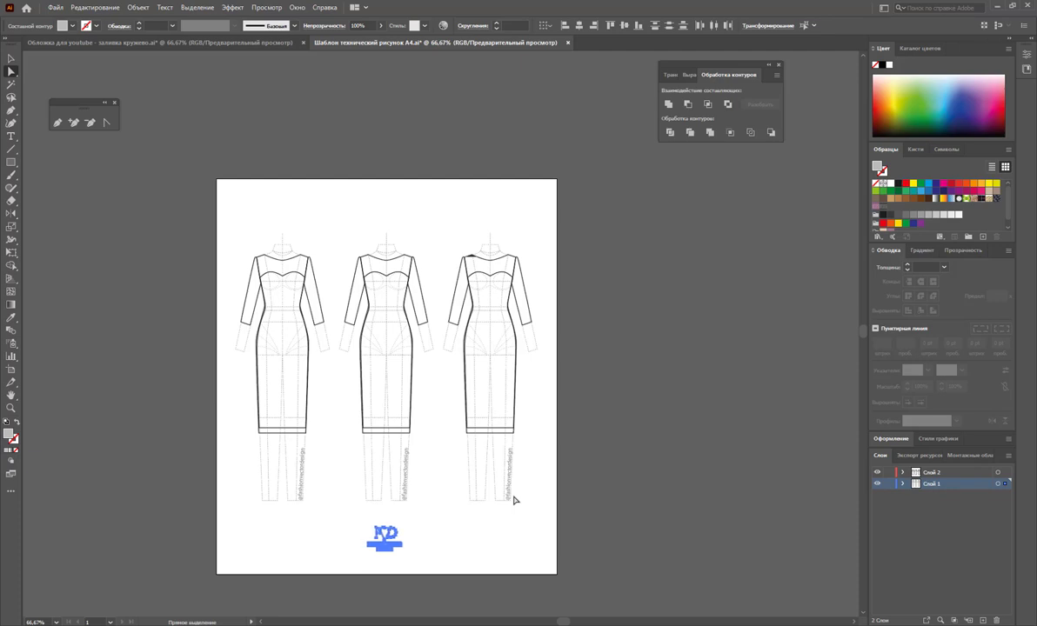
left_click(12, 409)
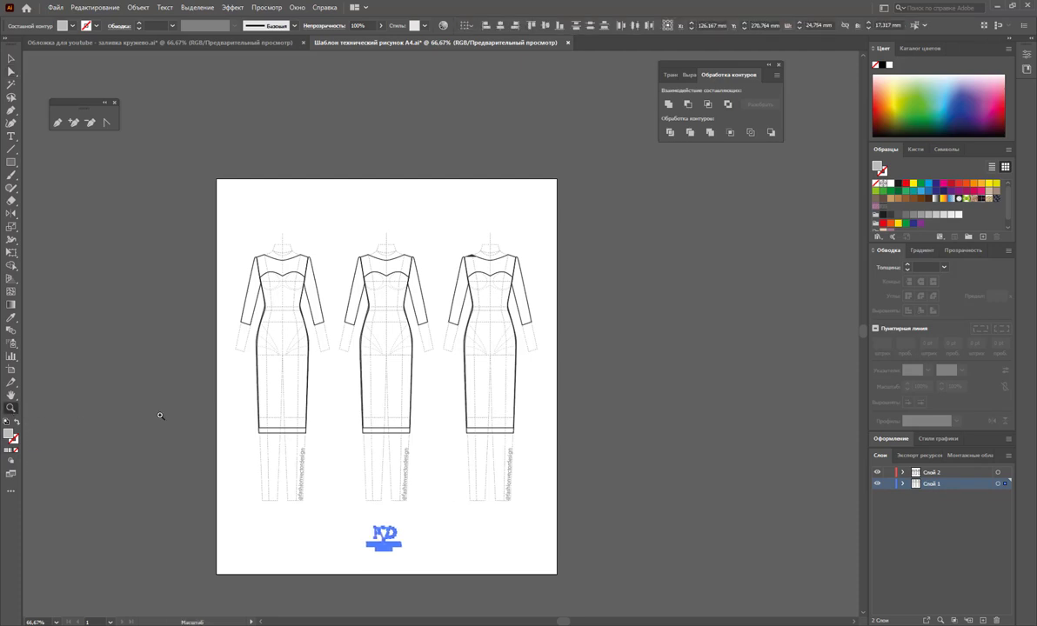
left_click_drag(421, 315, 459, 357)
key("v")
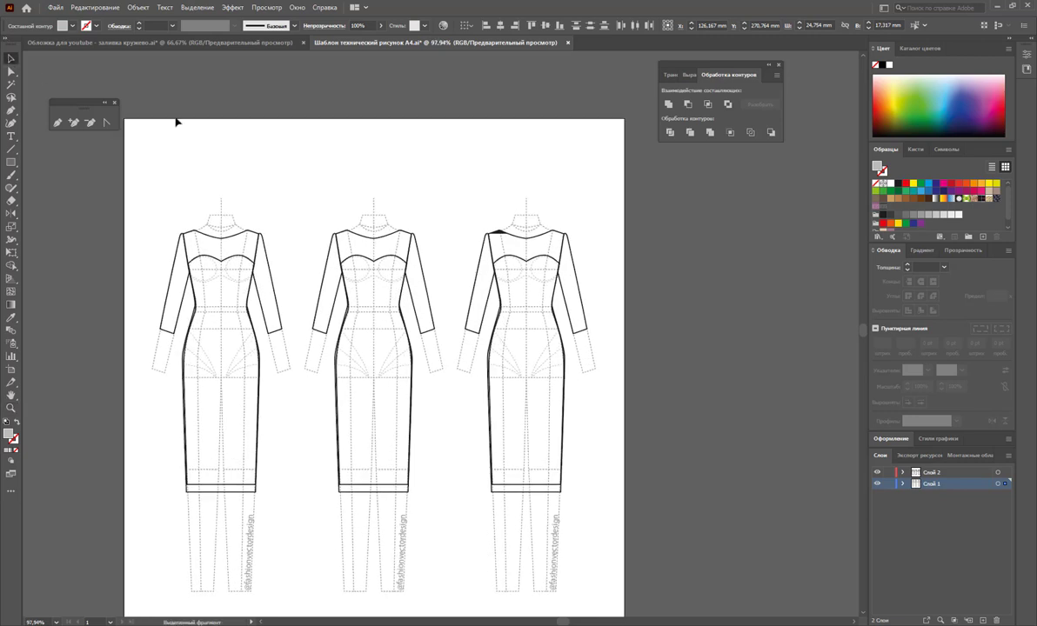
left_click(412, 141)
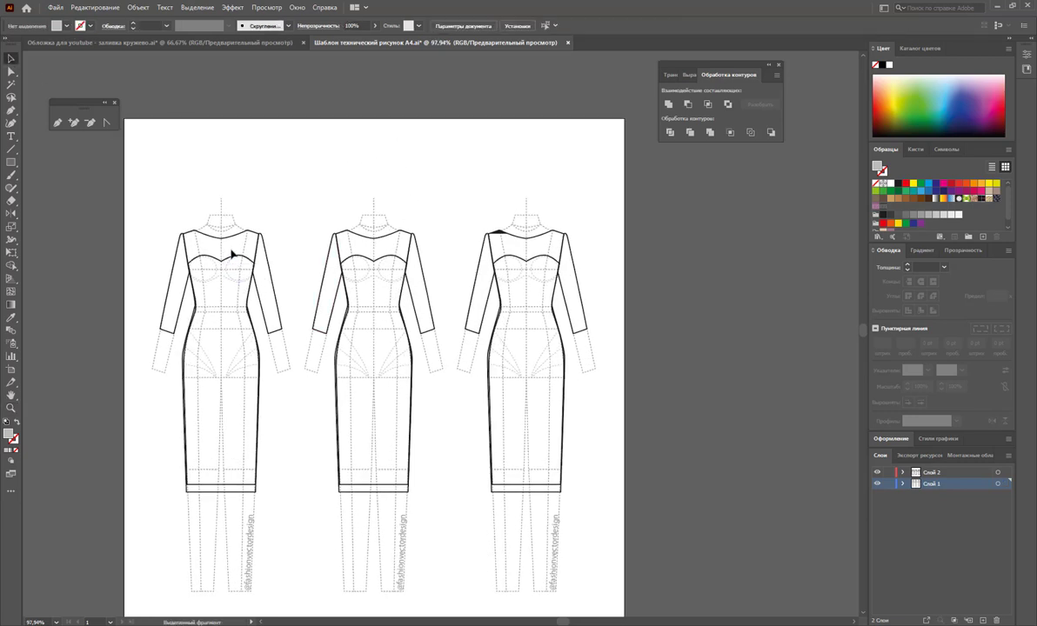
- Lock Слой 1 so the figure template can't be selected
key("ctrl+a")
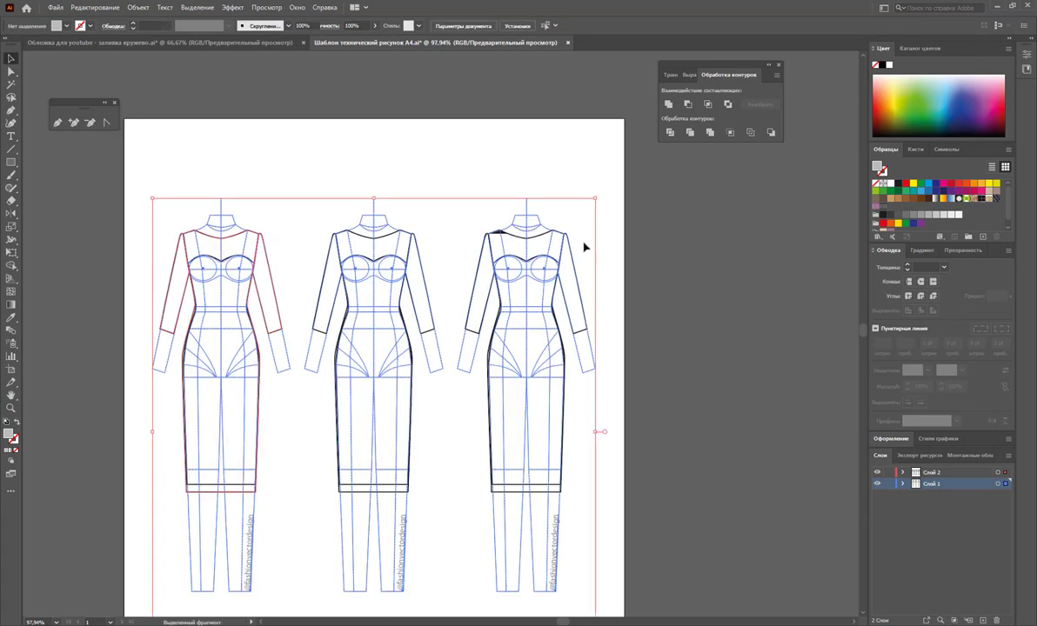
left_click(311, 213)
left_click(888, 484)
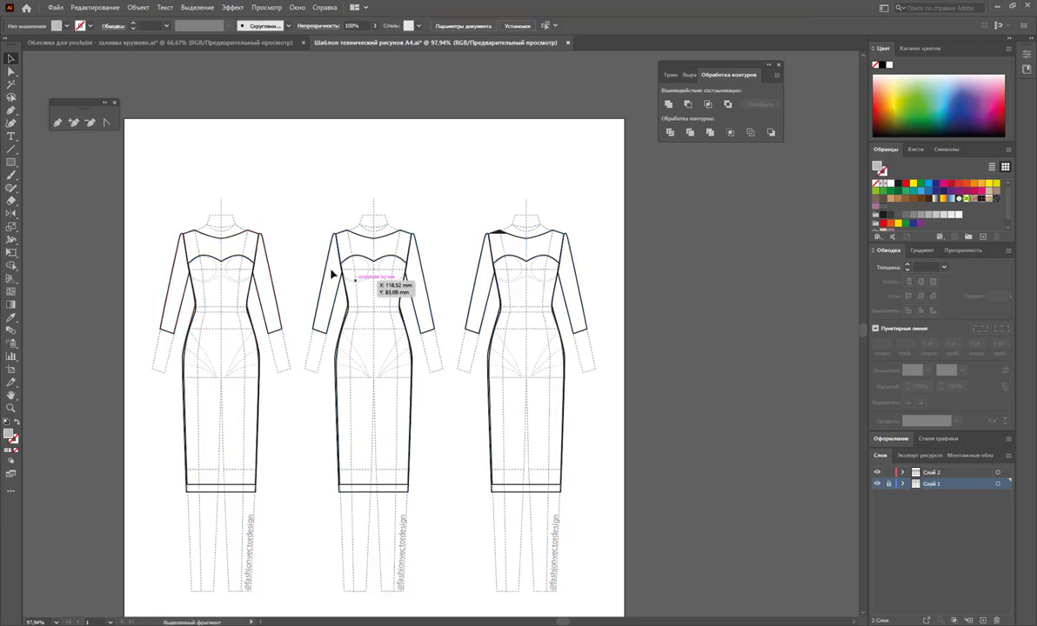
- Fill the first dress outline grey at 32% opacity for sheer sleeves and yoke
left_click(176, 246)
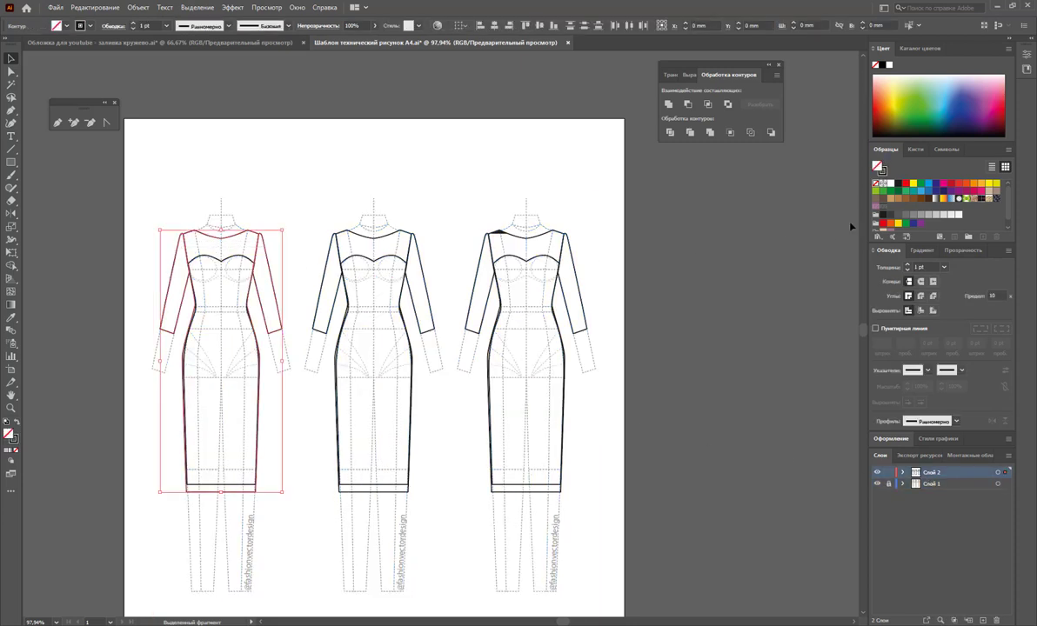
left_click(920, 215)
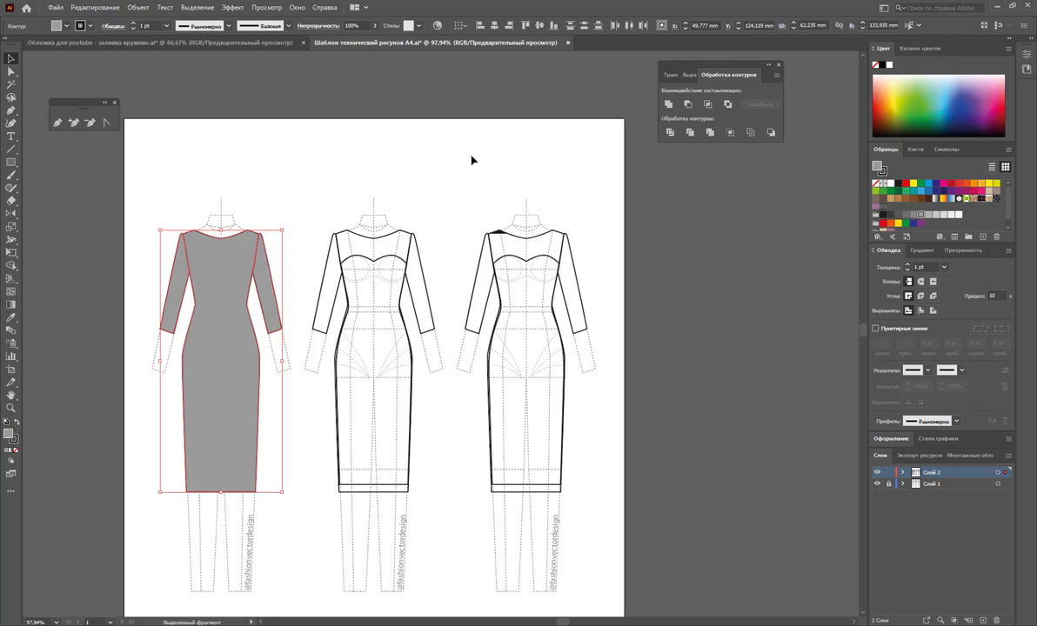
left_click(375, 29)
left_click_drag(365, 39, 347, 39)
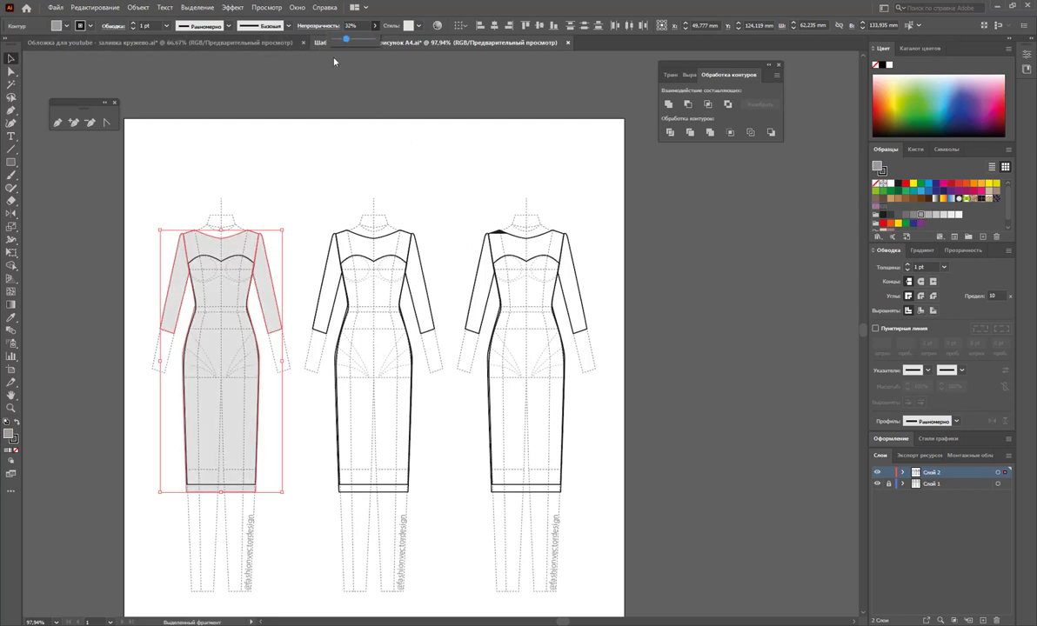
- Fill the first dress's inner bodice-and-skirt path with solid grey
left_click(271, 148)
left_click(229, 252)
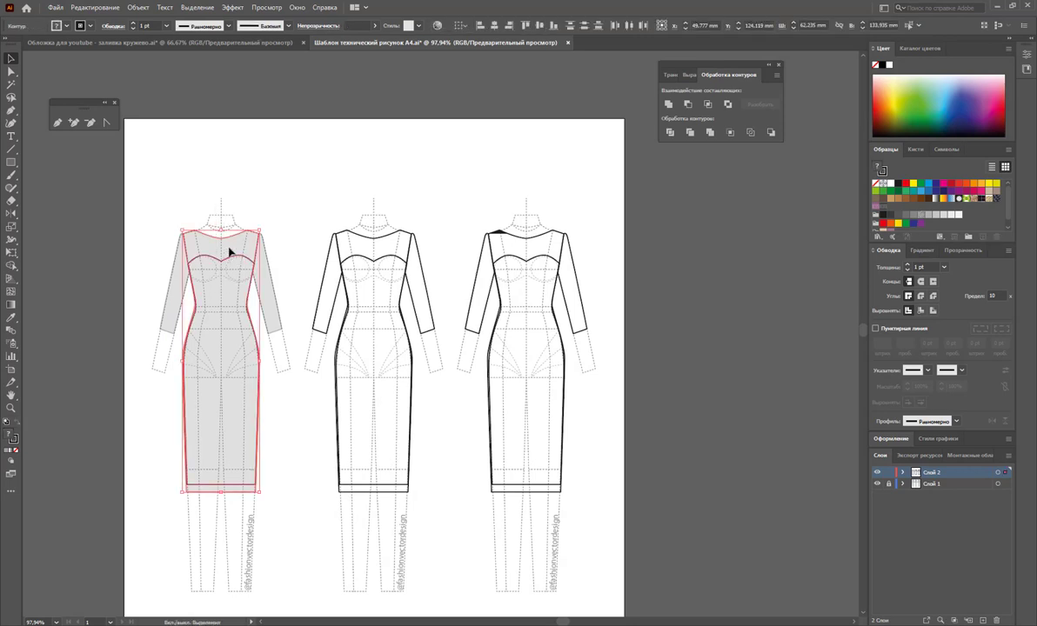
left_click(245, 256)
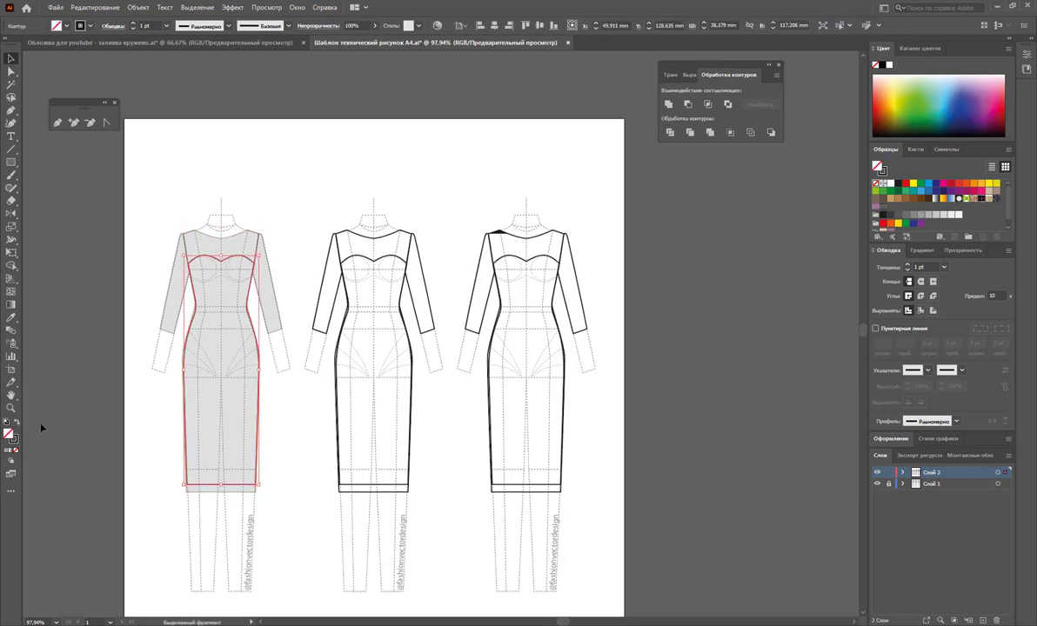
left_click(920, 217)
- Fill the middle dress's inner bodice-and-skirt path with peach-beige, then select the whole dress
left_click(296, 196)
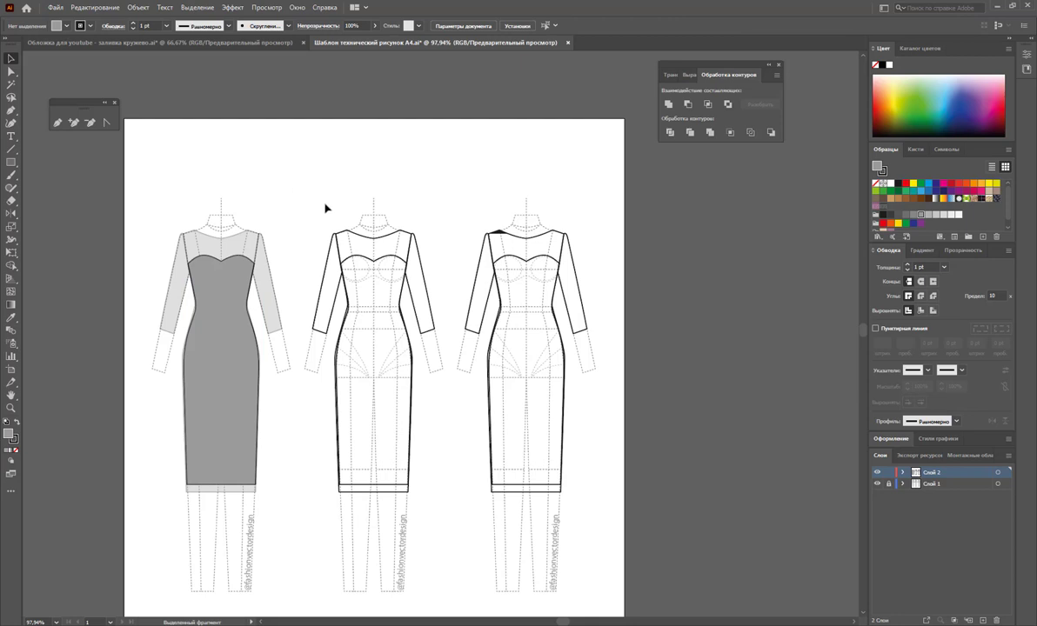
left_click(375, 258)
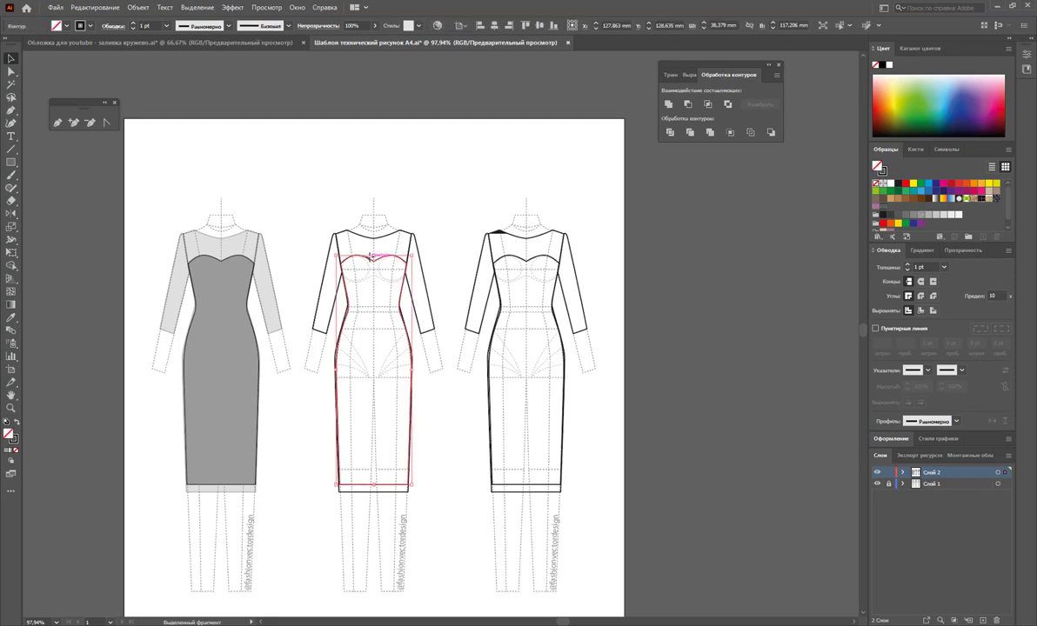
scroll(953, 194, "down", 1)
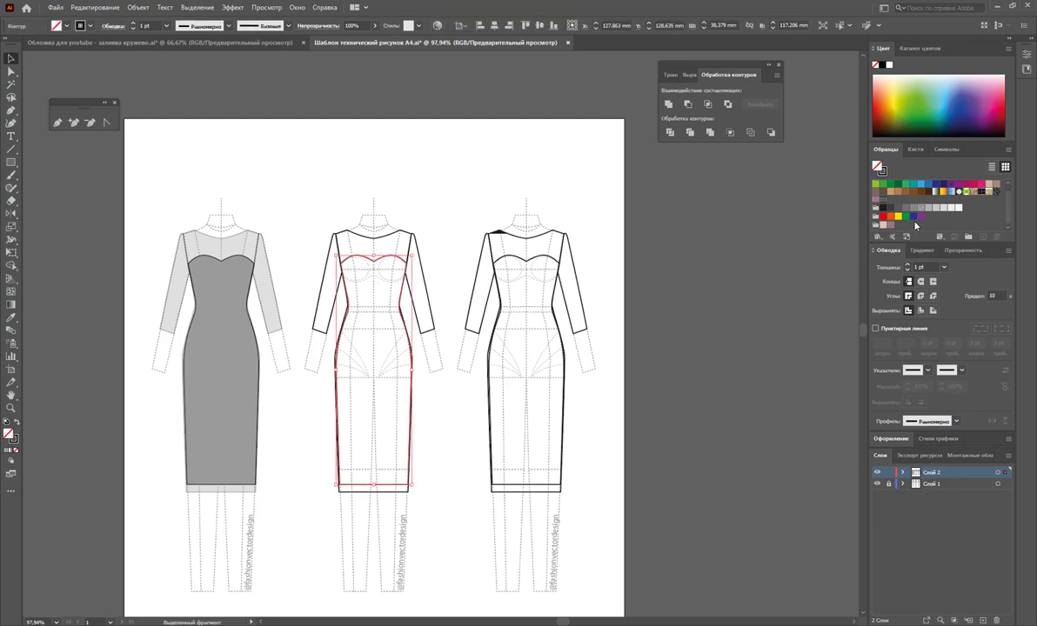
left_click(883, 225)
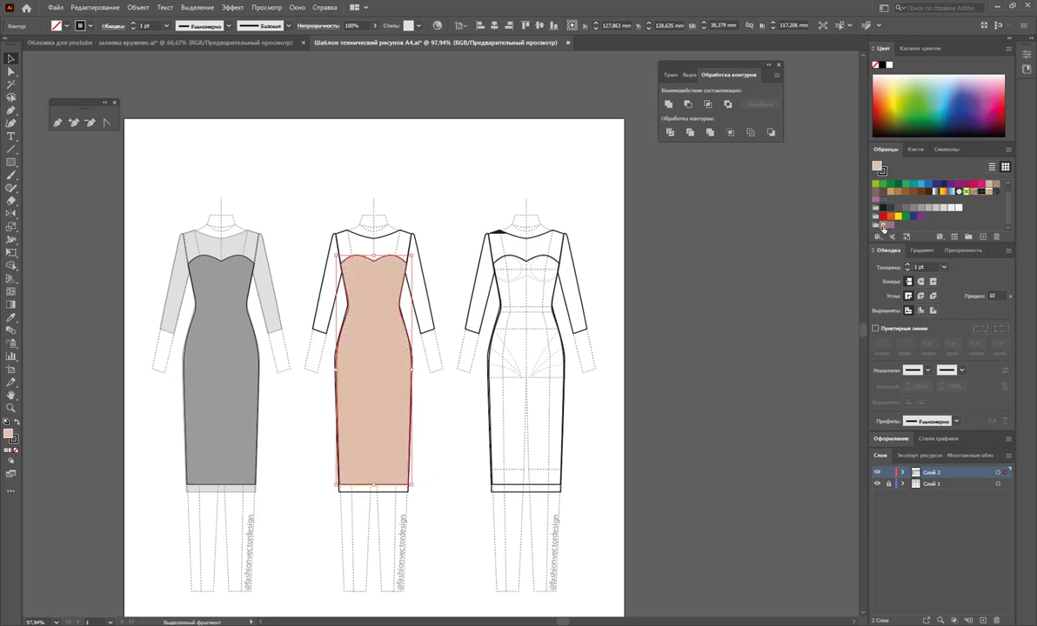
left_click(752, 332)
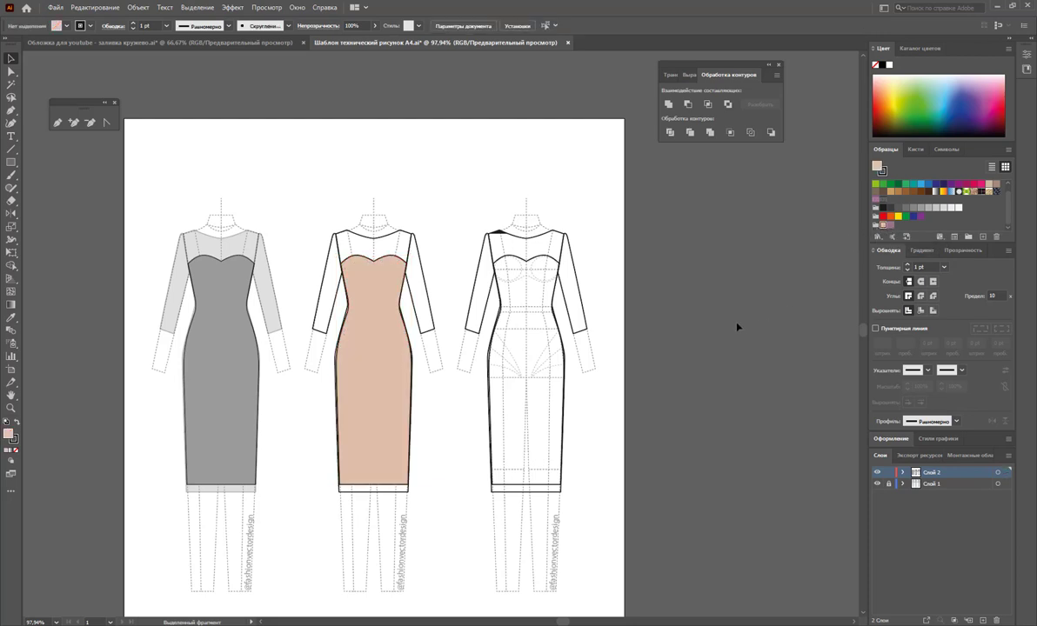
left_click(346, 258)
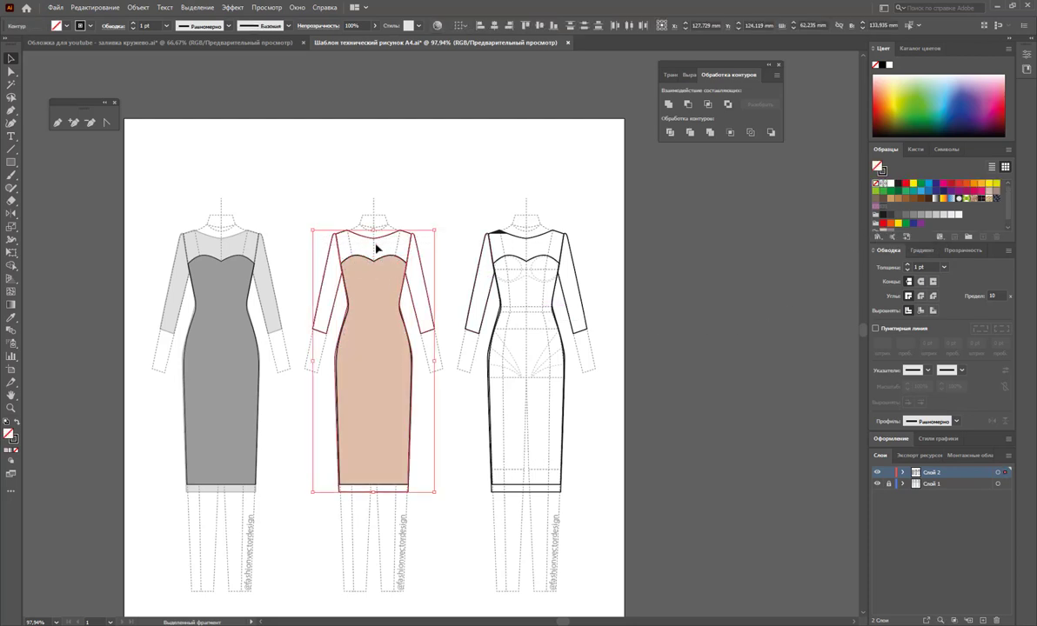
scroll(575, 232, "down", 2)
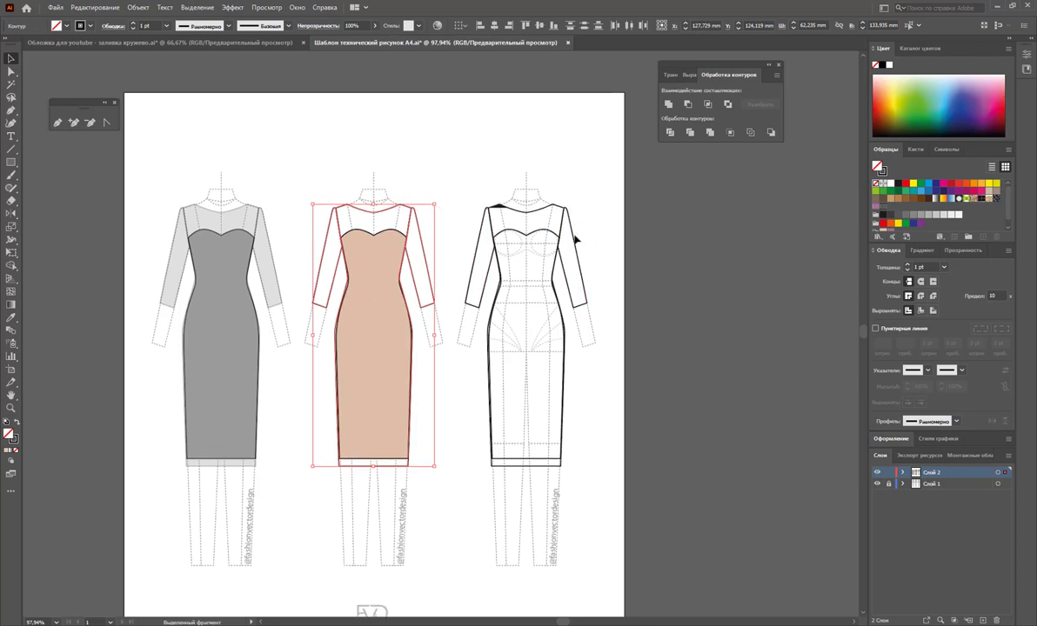
- Apply the lace pattern to the middle dress and scale only the pattern to 35% uniform
left_click(877, 213)
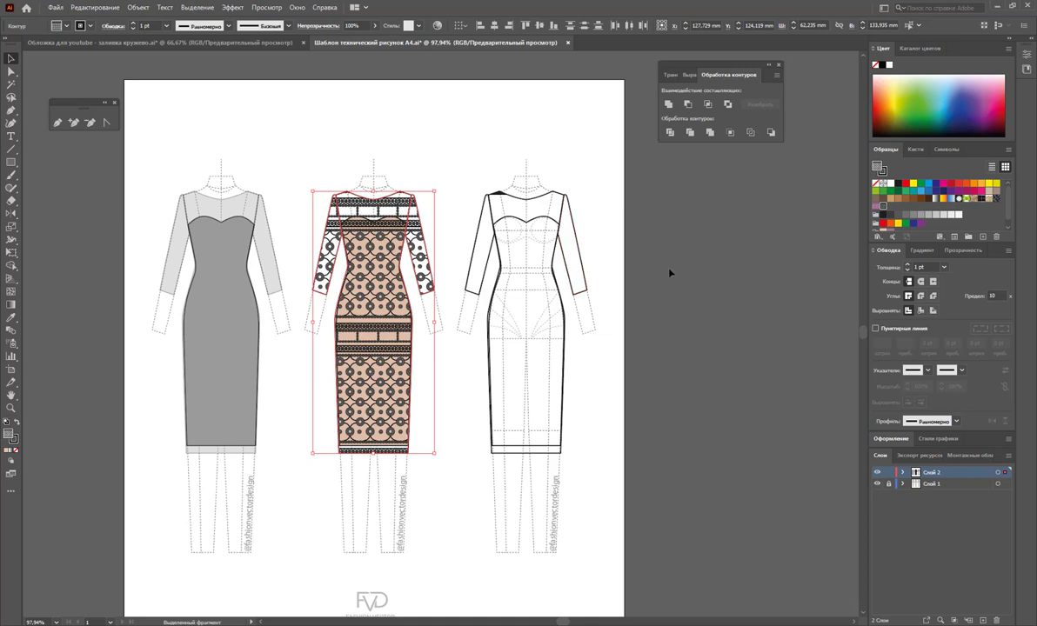
double_click(11, 227)
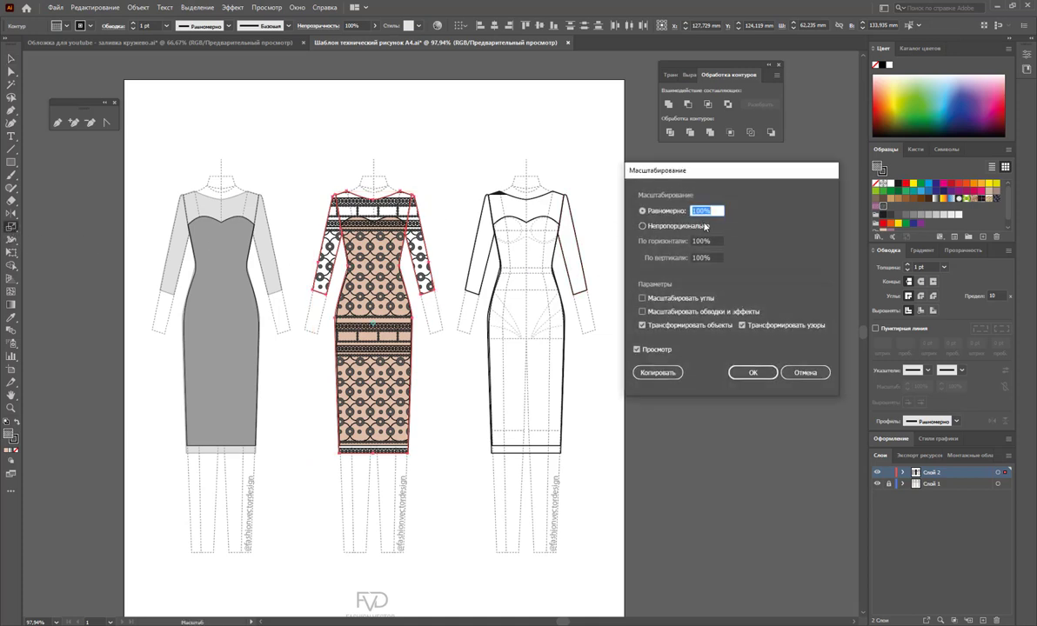
left_click(651, 327)
left_click(657, 214)
type("50")
left_click(637, 350)
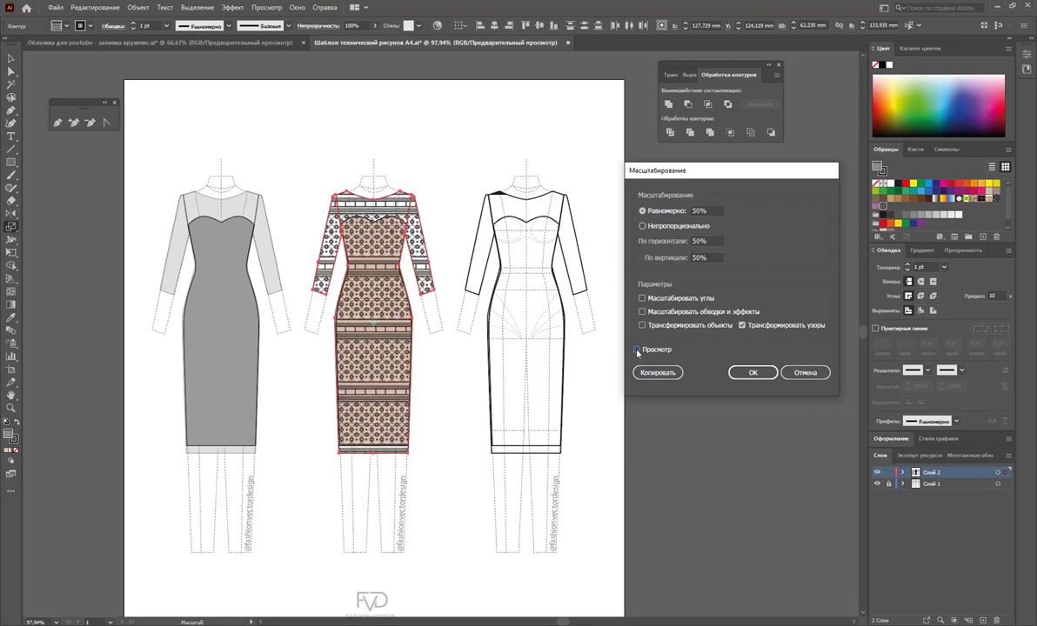
left_click(660, 215)
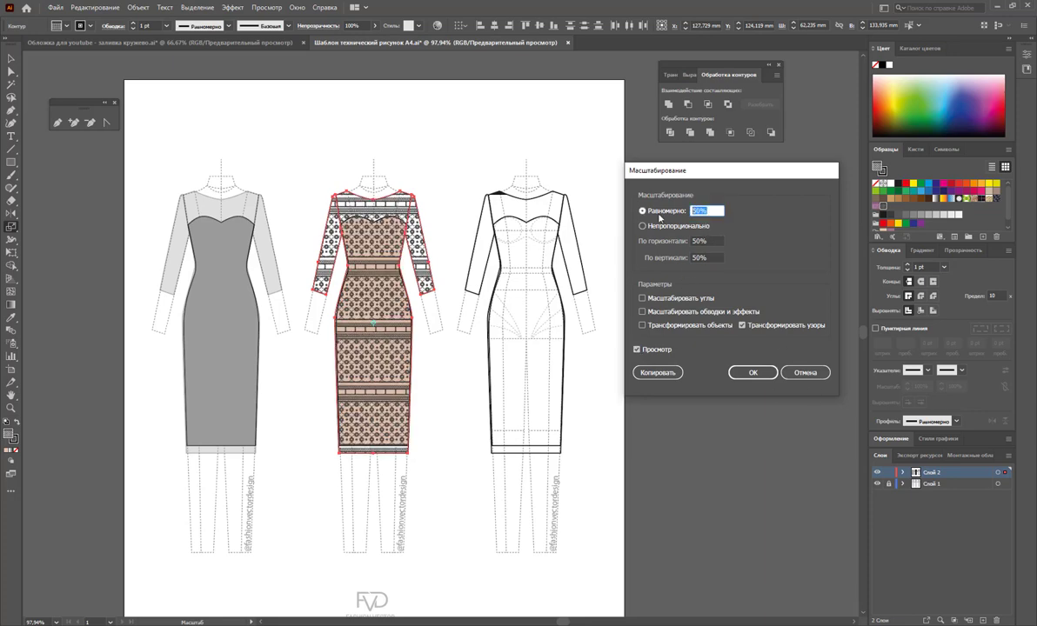
type("35")
left_click(637, 350)
left_click(637, 350)
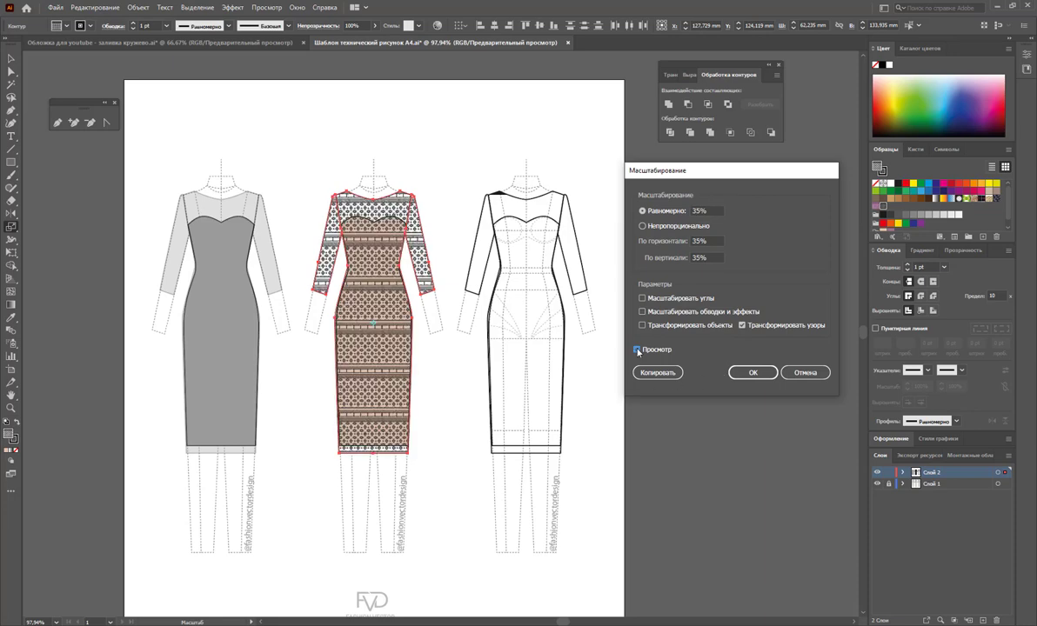
left_click(754, 372)
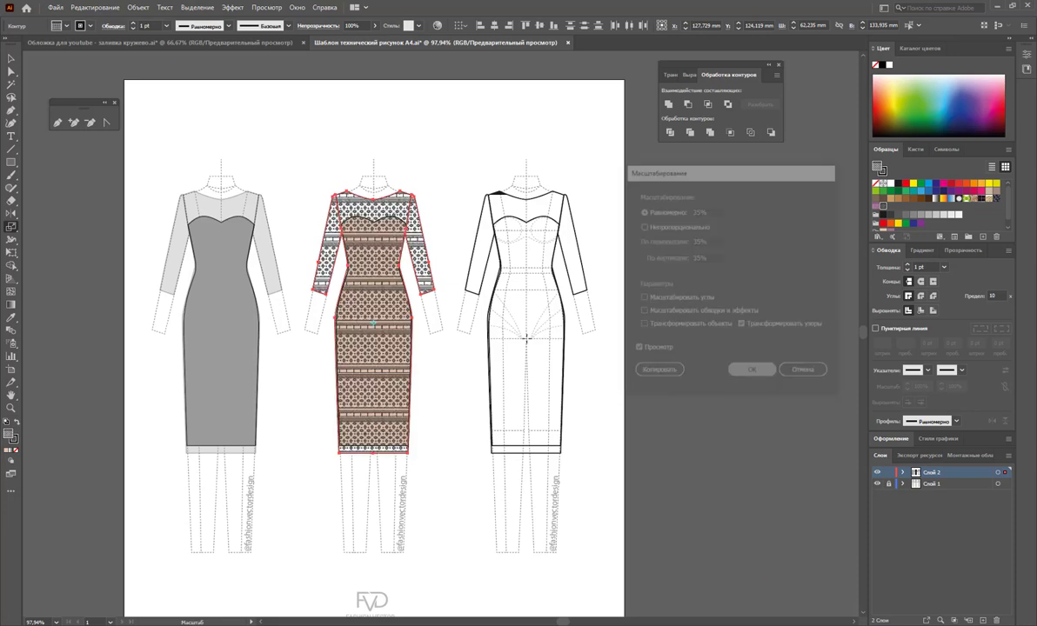
left_click(11, 58)
- Delete the right dress's outlines and copy the lace dress onto the right template
left_click(396, 148)
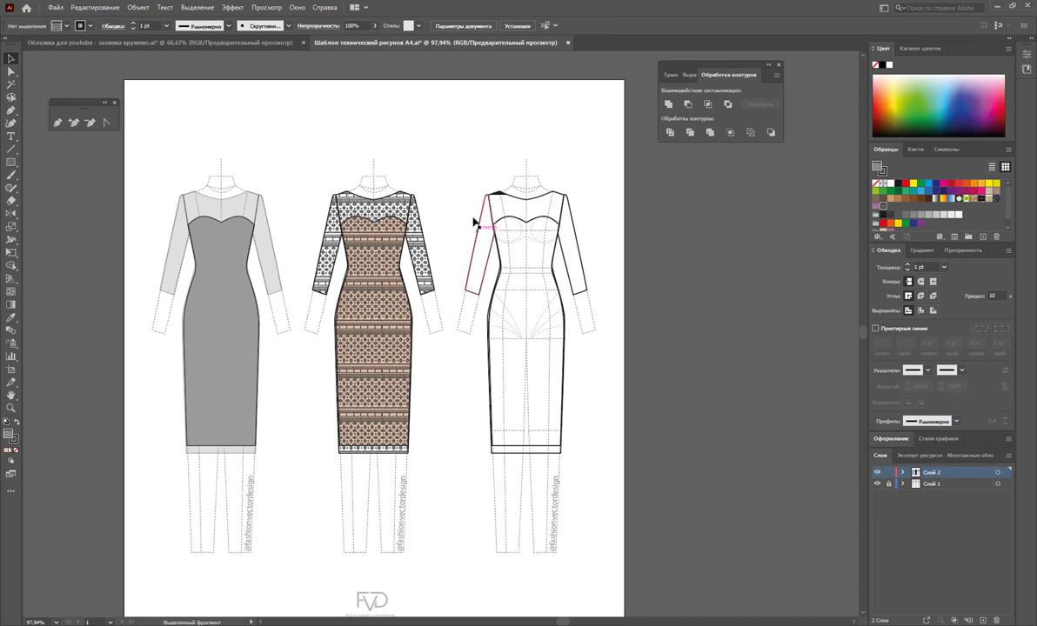
left_click(539, 224)
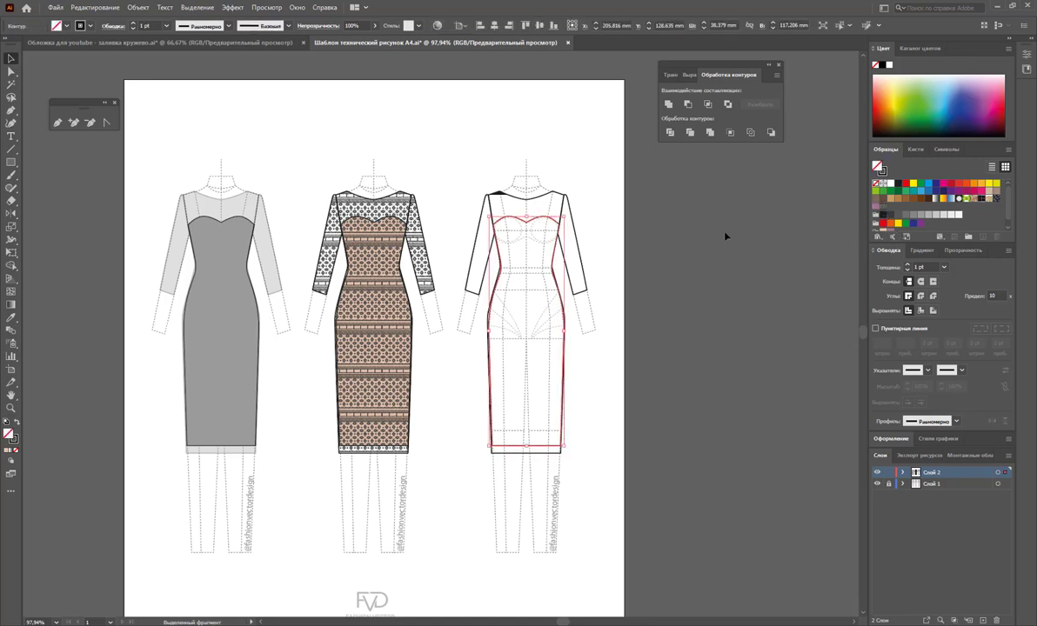
left_click(609, 234)
mouse_move(612, 170)
left_mouse_down()
mouse_move(450, 456)
mouse_move(470, 468)
left_mouse_up()
key("Delete")
left_click_drag(439, 178, 308, 463)
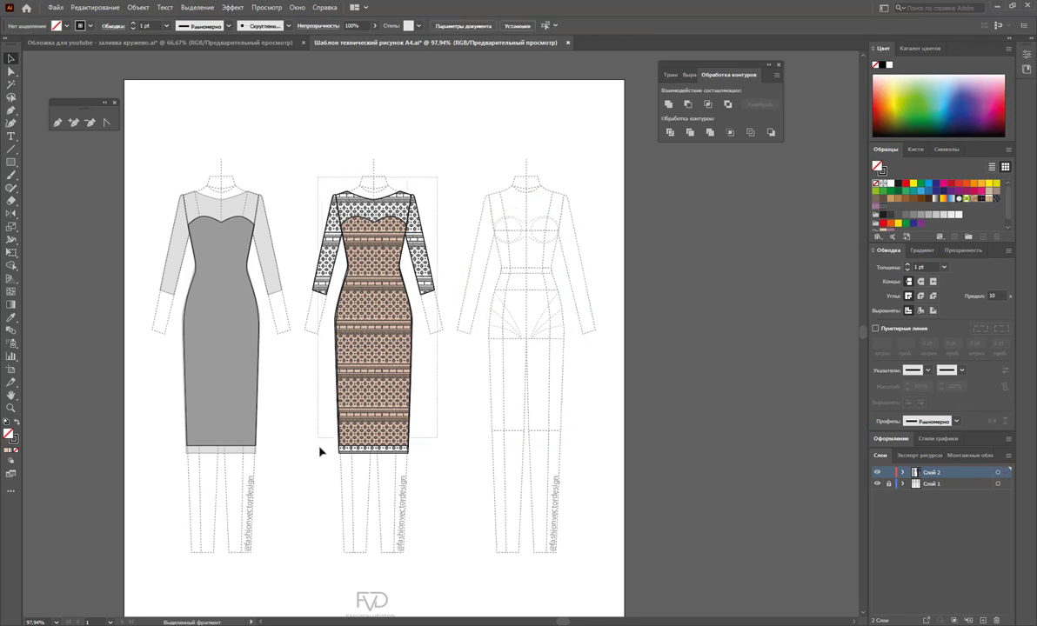
left_click_drag(384, 383, 503, 385)
- Recolour the third dress's body mauve, then select the whole third dress
left_click(593, 391)
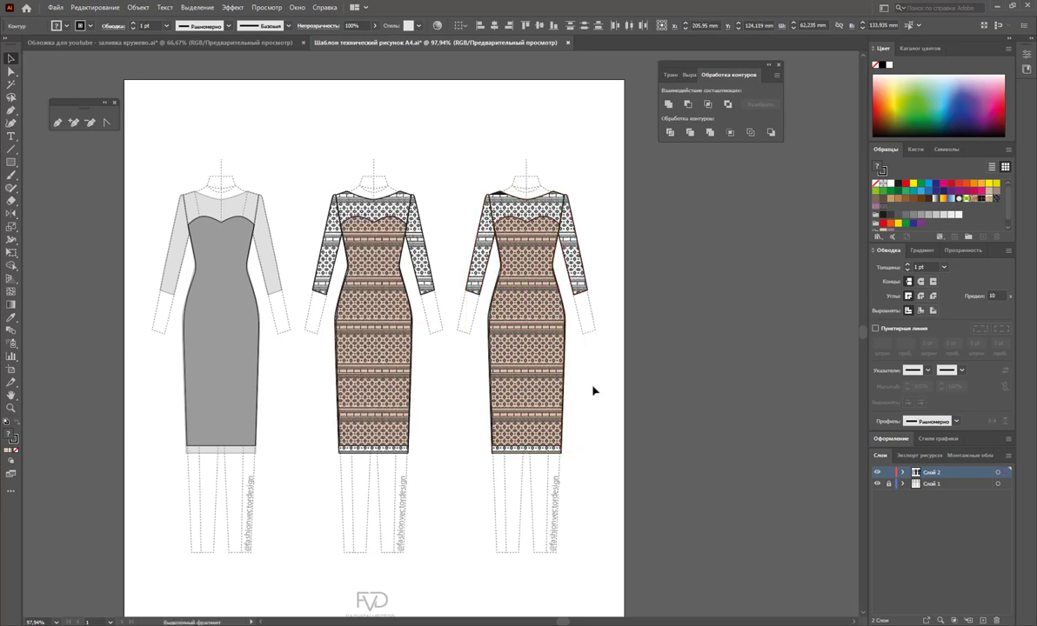
left_click(529, 259)
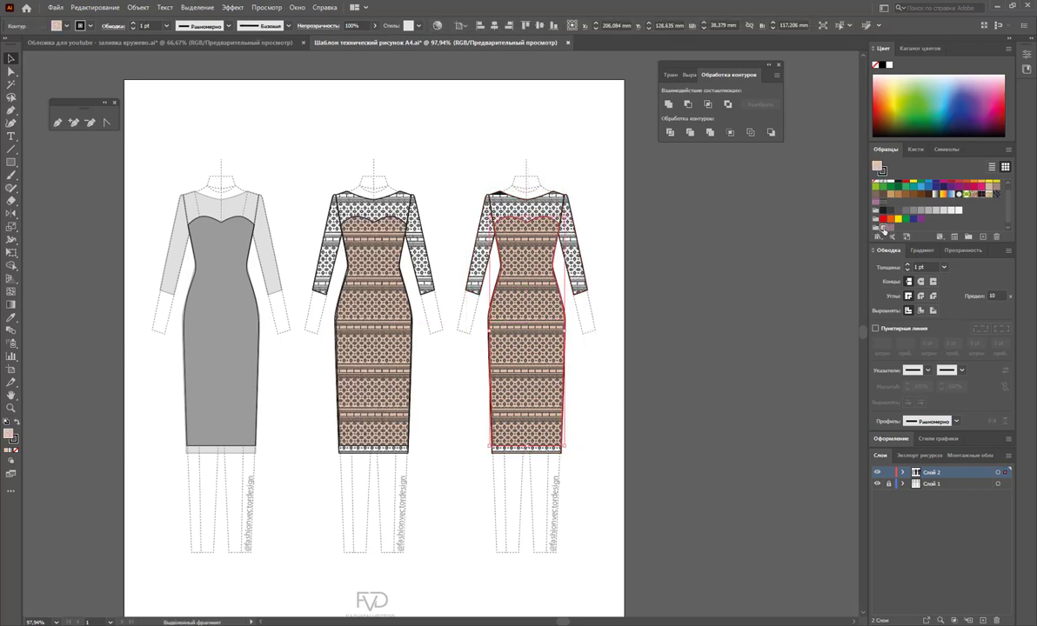
left_click(890, 228)
left_click(732, 287)
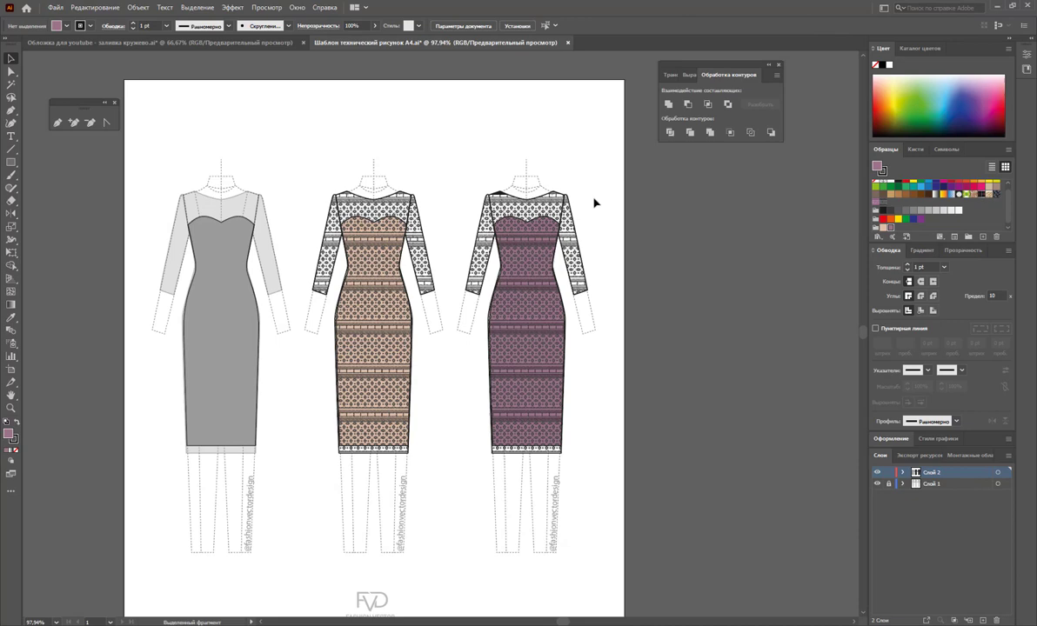
left_click(484, 203)
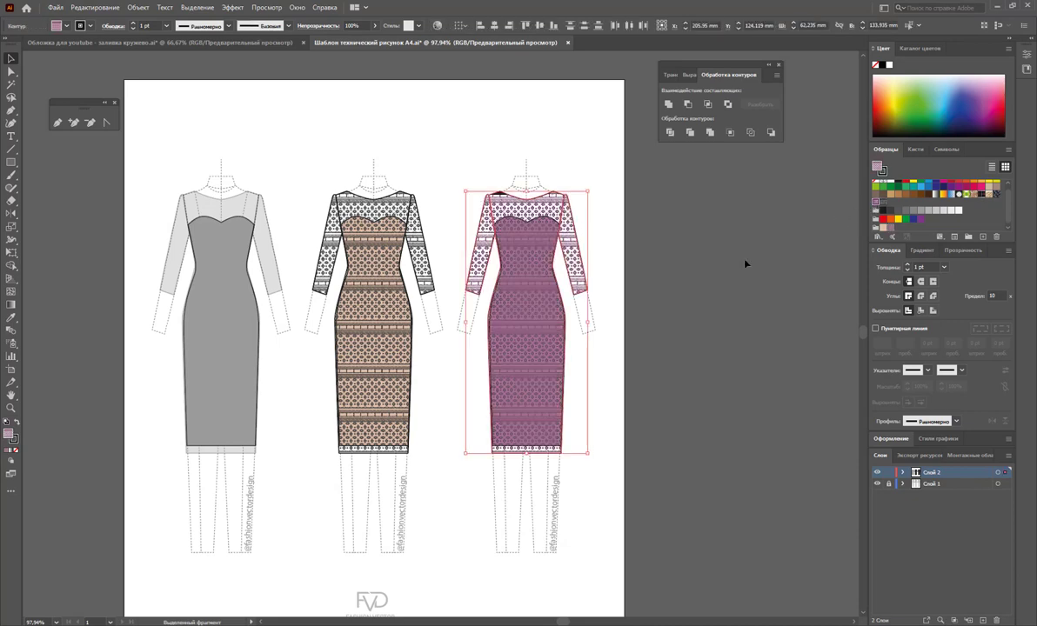
- Alt-drag a copy of the middle lace dress onto the pasteboard right of the artboard
left_click(745, 261)
key("z")
left_click(474, 320)
left_click_drag(474, 320, 528, 359)
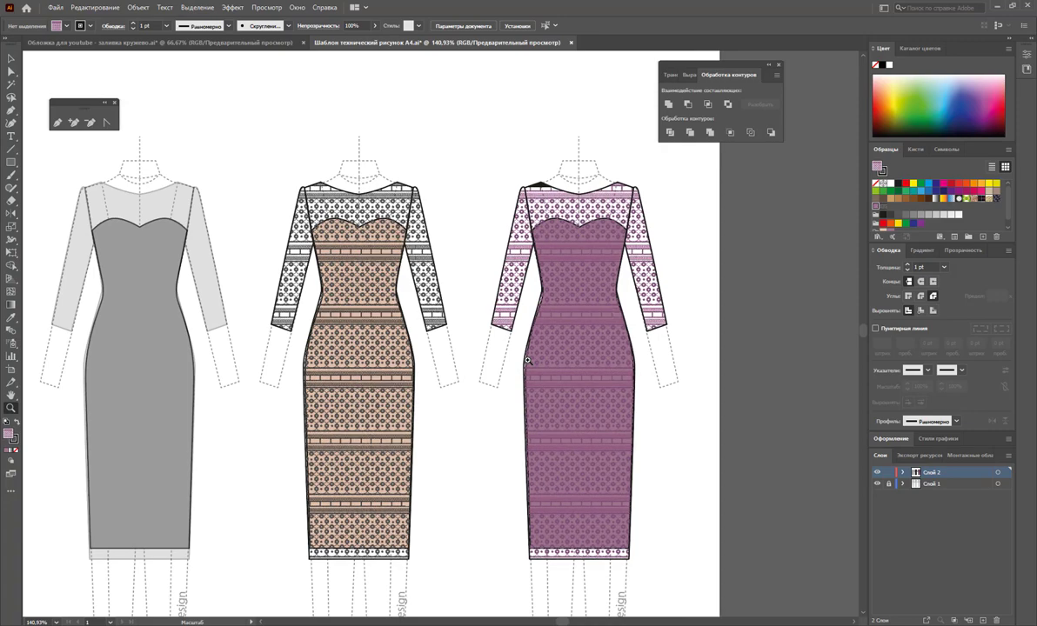
left_click_drag(388, 315, 319, 253)
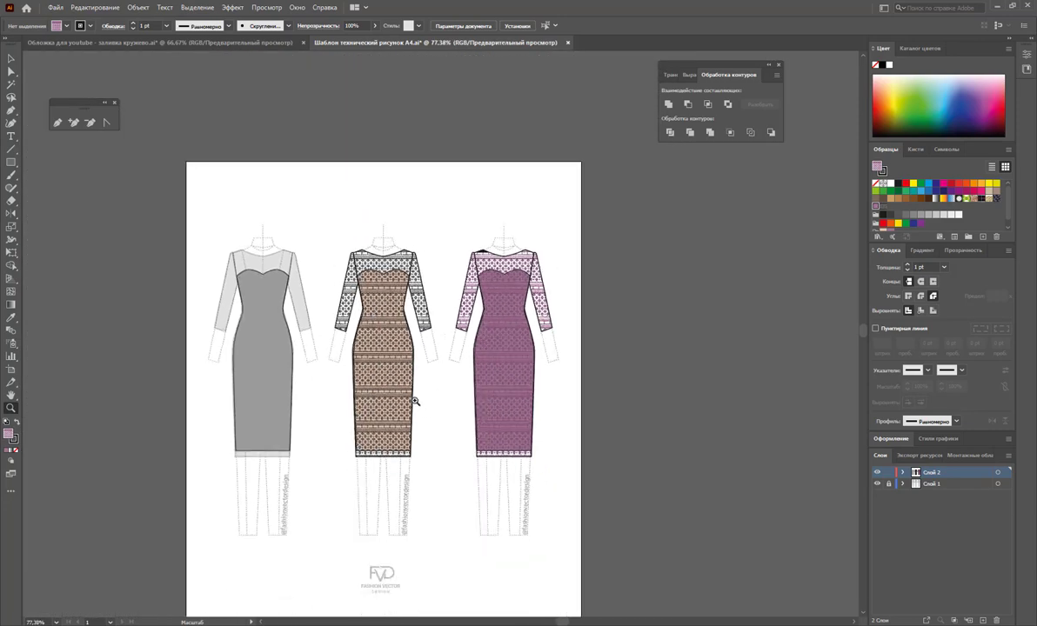
left_click_drag(415, 399, 463, 428)
key("v")
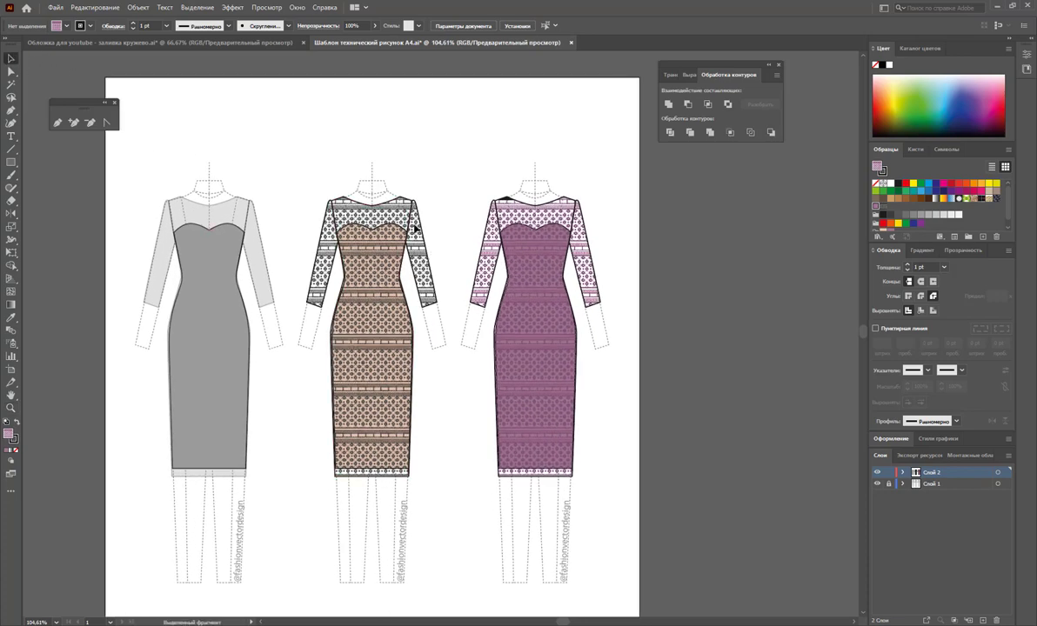
left_click_drag(373, 347, 725, 395)
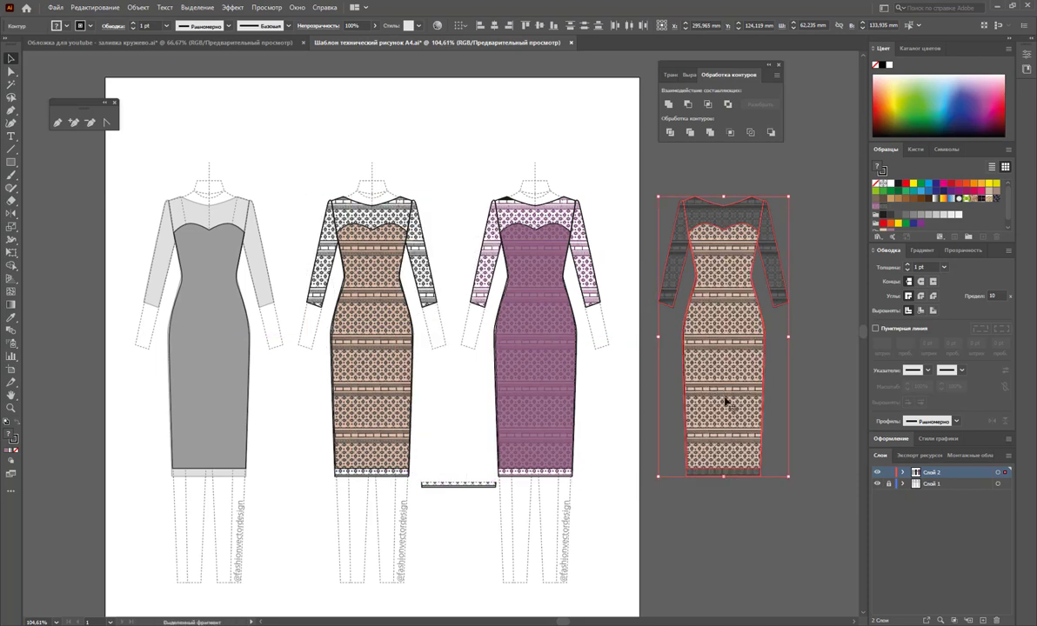
left_click(798, 522)
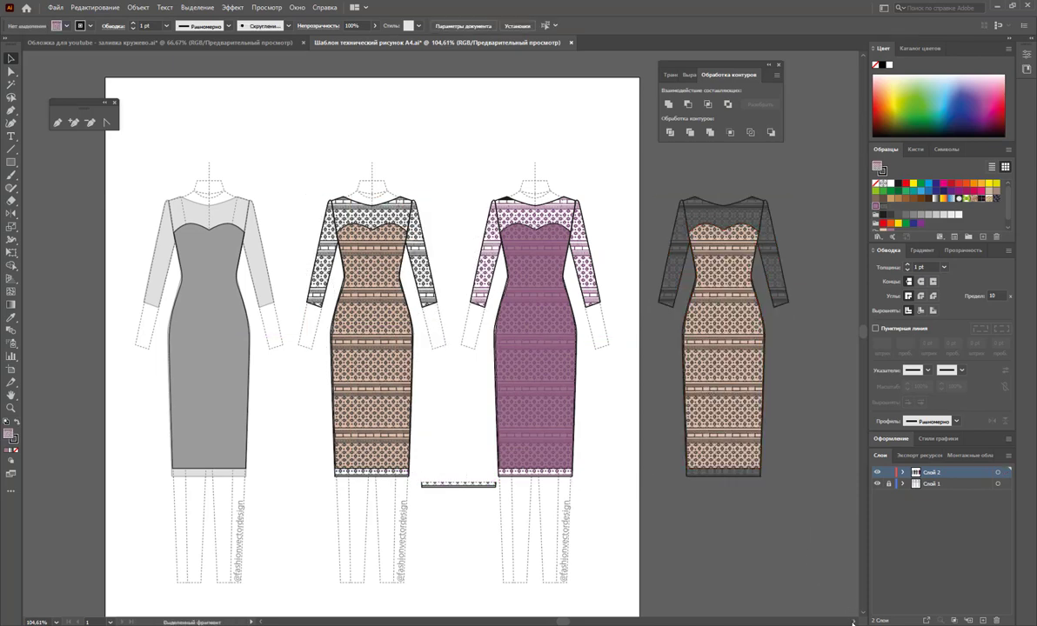
scroll(853, 622, "right", 5)
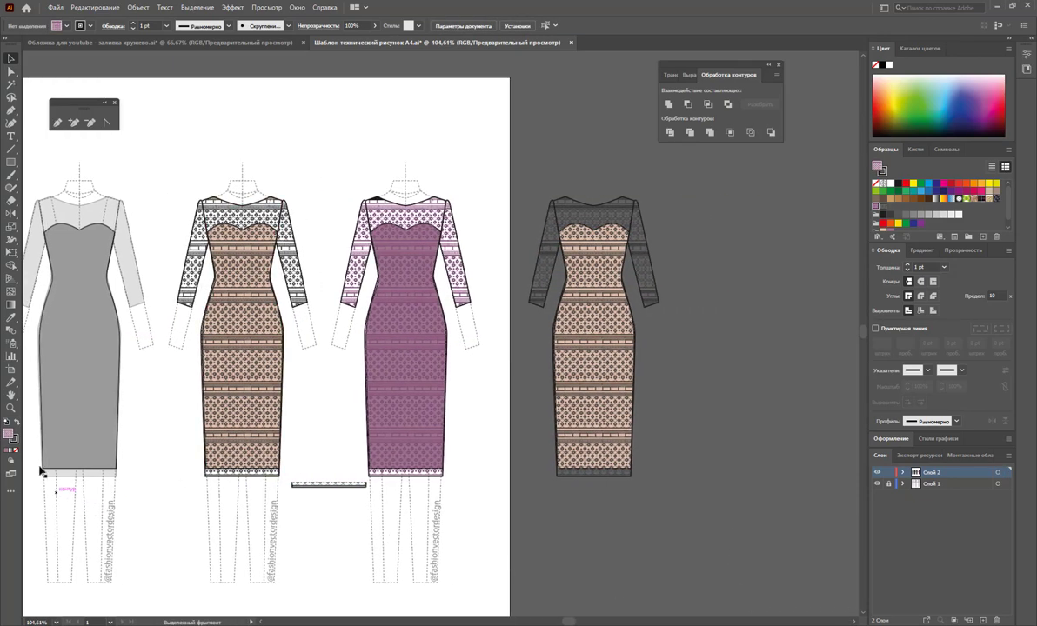
- Expand the copied dress's lace pattern fill and stroke into shapes via Object > Expand
left_click(11, 408)
left_click_drag(557, 416, 733, 505)
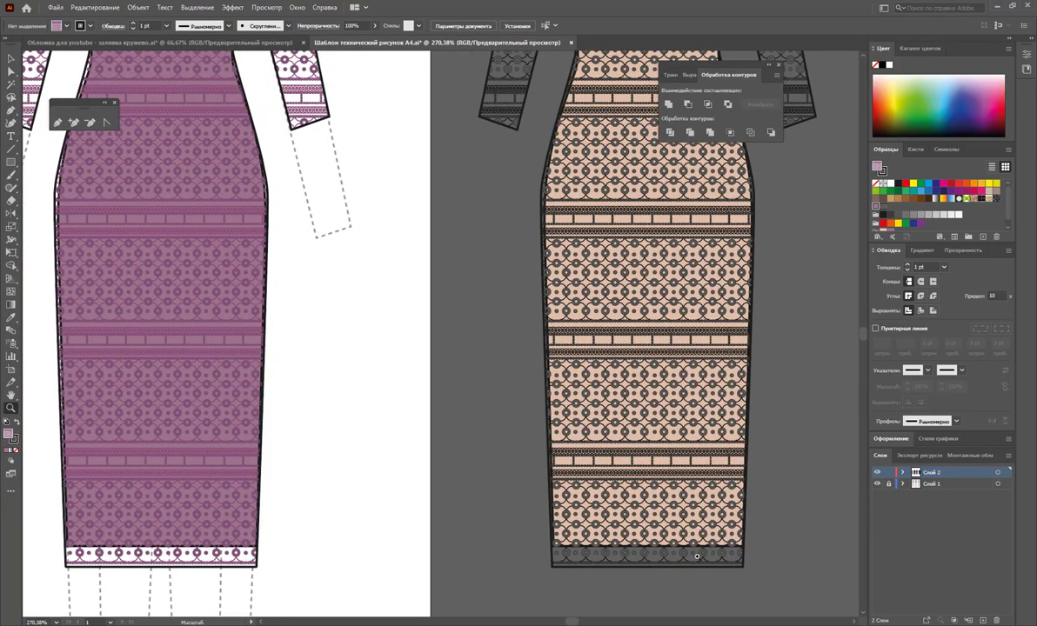
left_click_drag(696, 557, 760, 490)
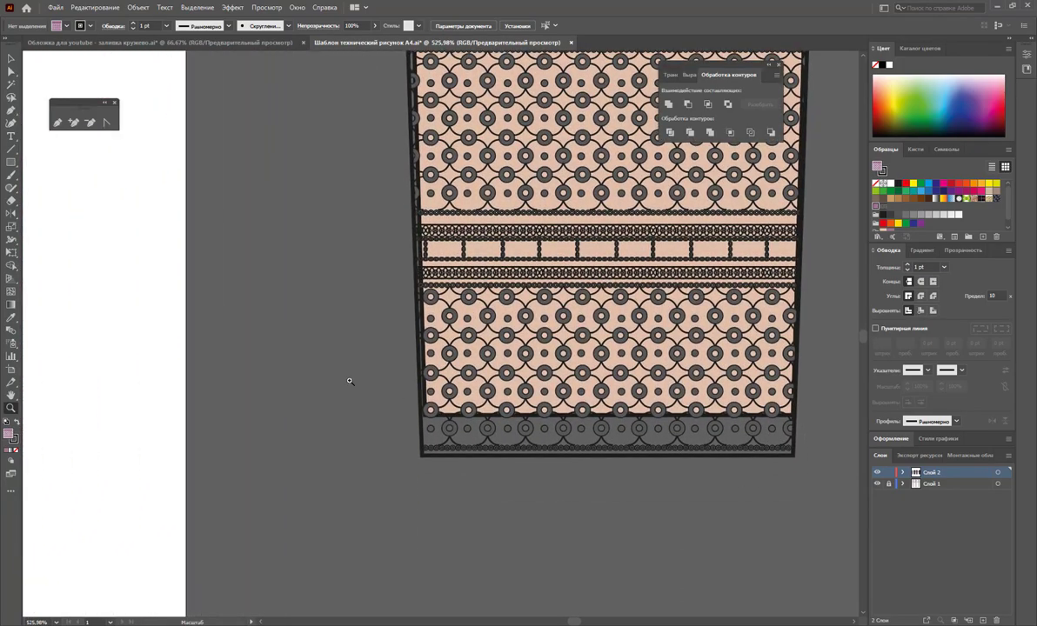
left_click(10, 59)
left_click_drag(454, 461, 374, 52)
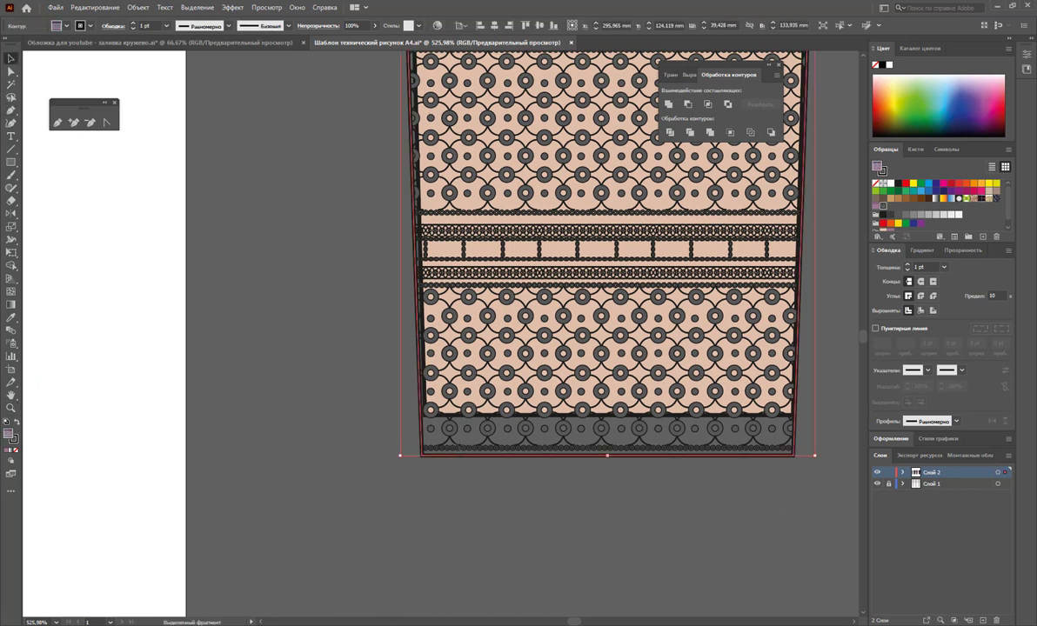
left_click(143, 7)
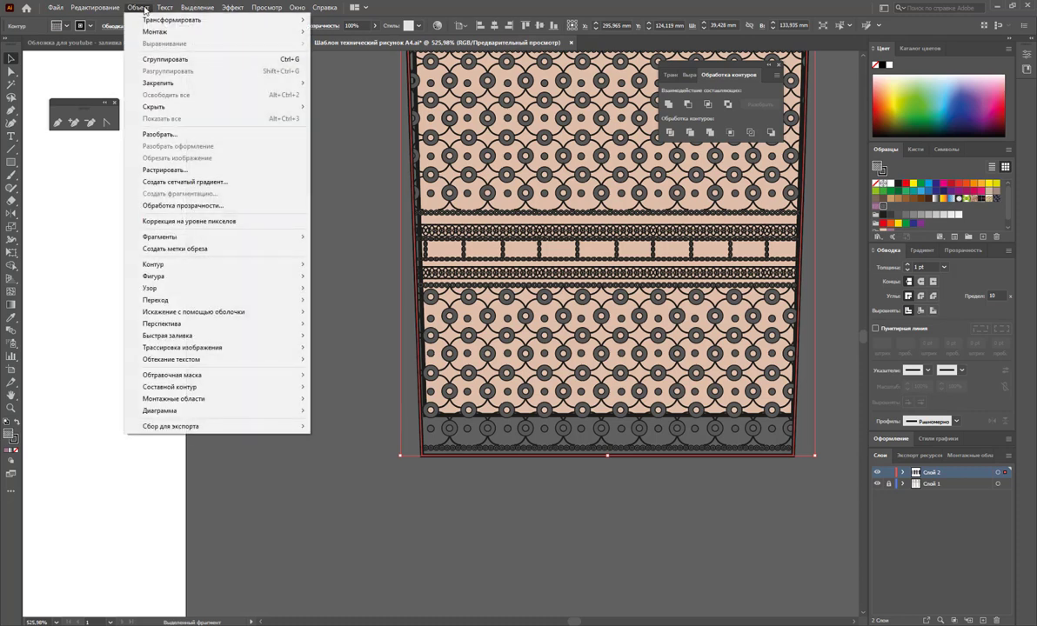
left_click(158, 135)
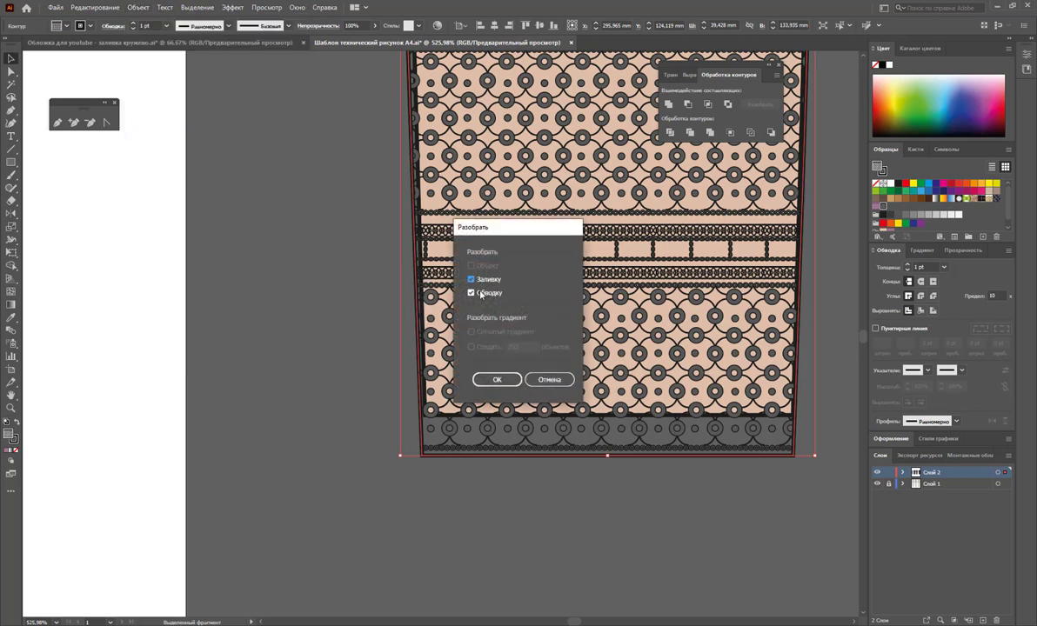
left_click(498, 379)
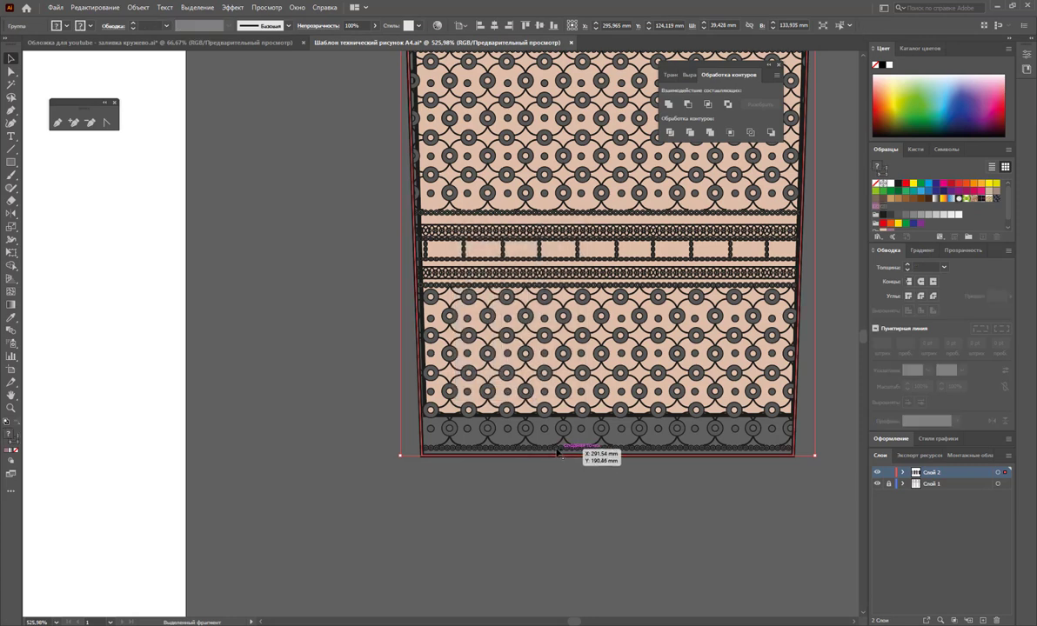
- Ungroup the expanded lace and release its clipping mask
right_click(584, 415)
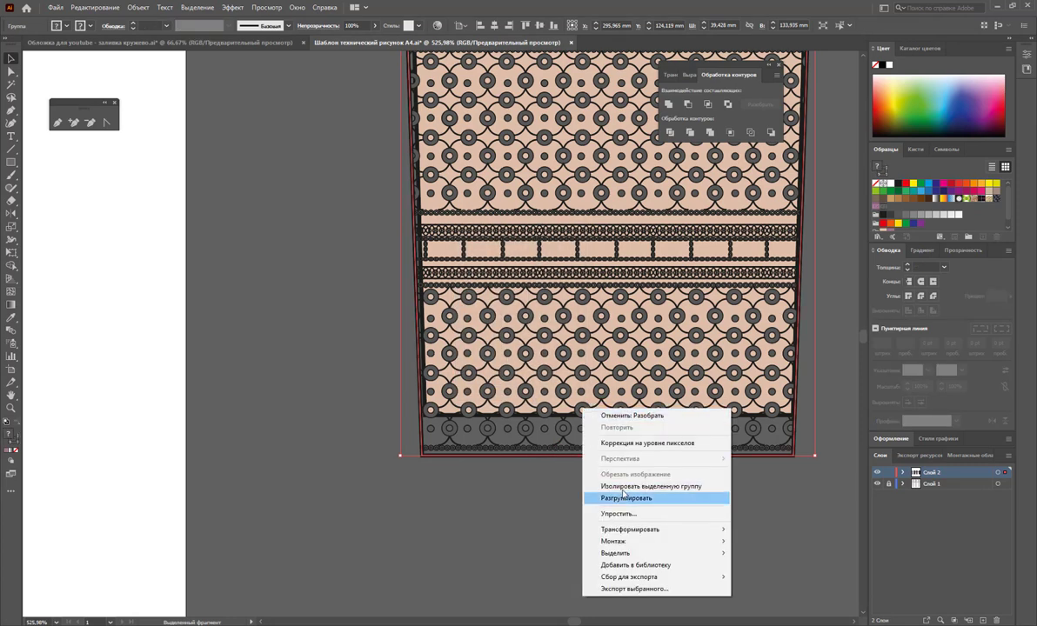
left_click(625, 498)
left_click(577, 499)
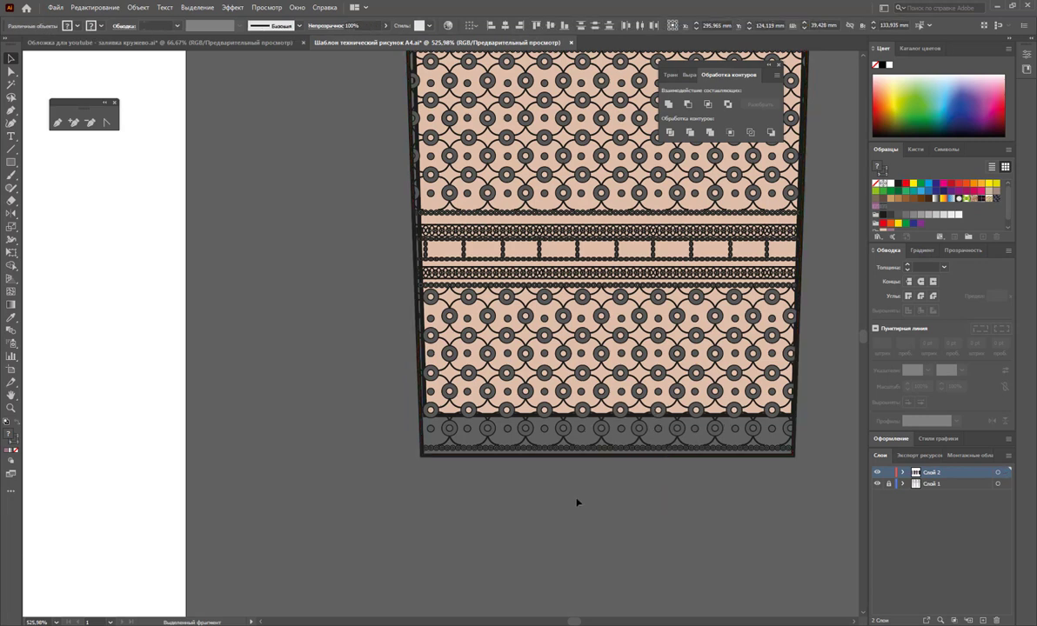
left_click(607, 431)
right_click(606, 428)
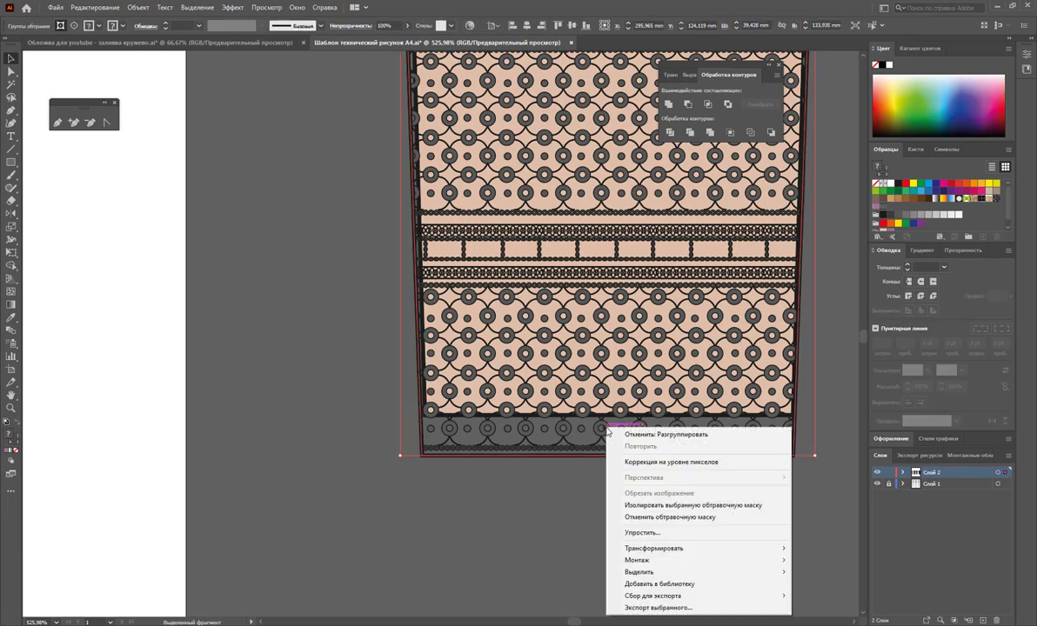
left_click(644, 517)
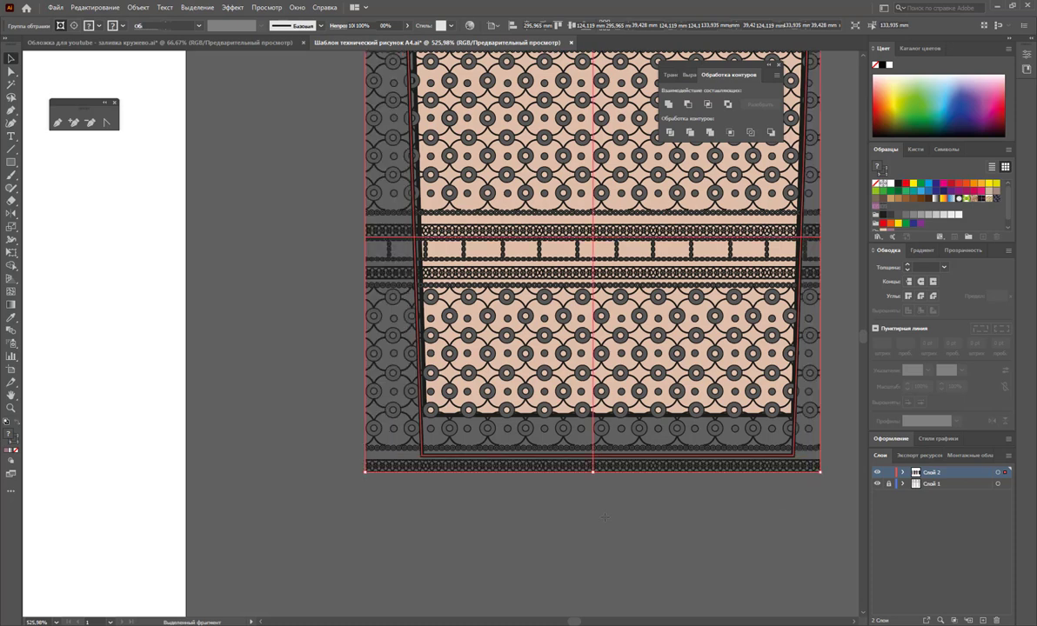
left_click(604, 522)
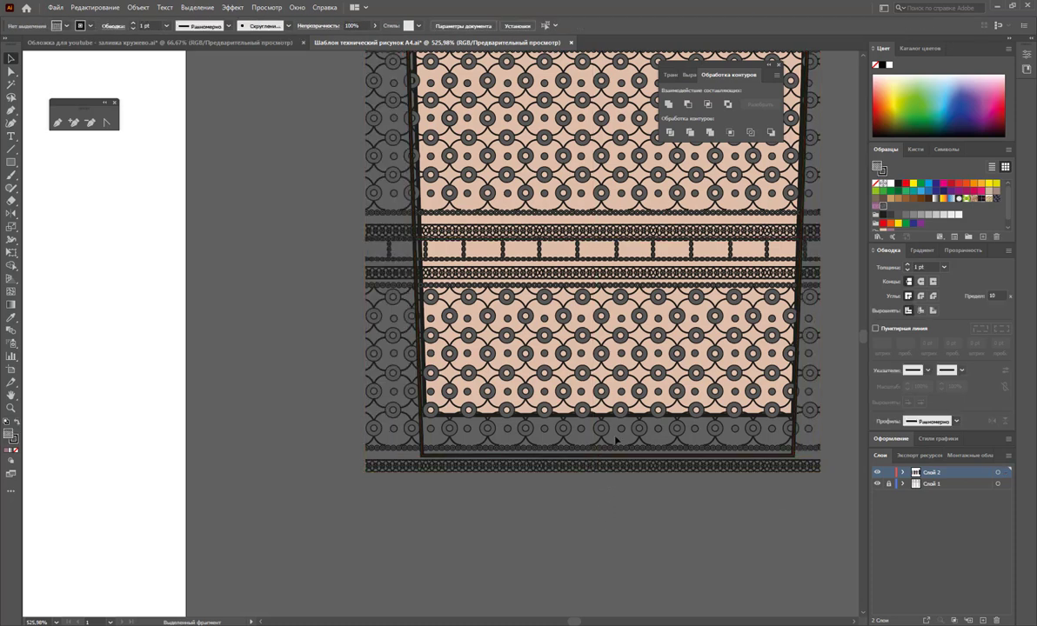
- Ungroup the lower-left lace group and direct-select the bottom lace band's paths
left_click(532, 459)
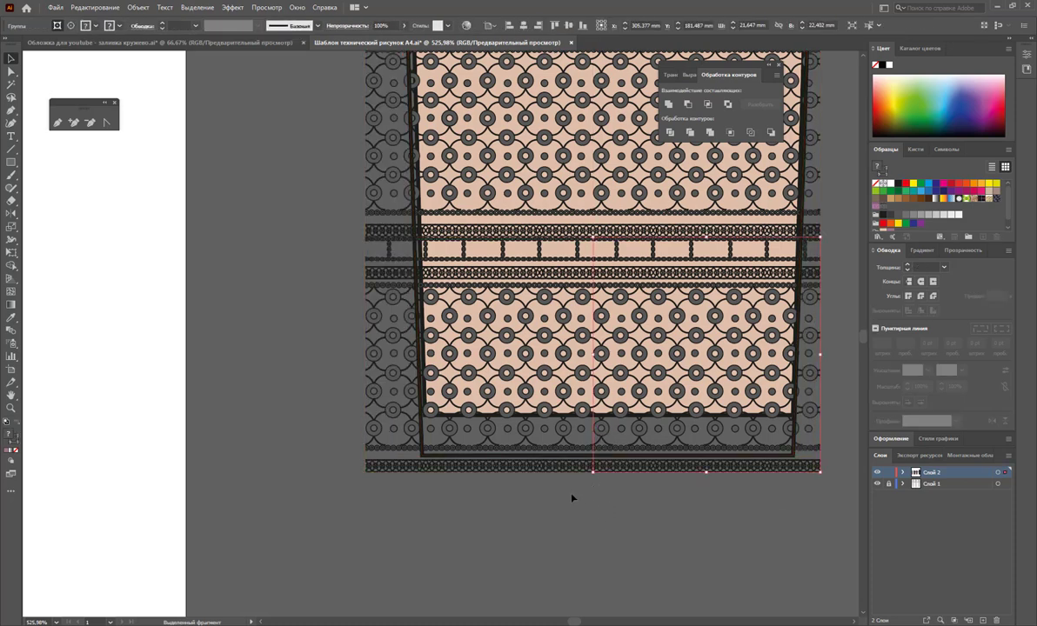
right_click(513, 448)
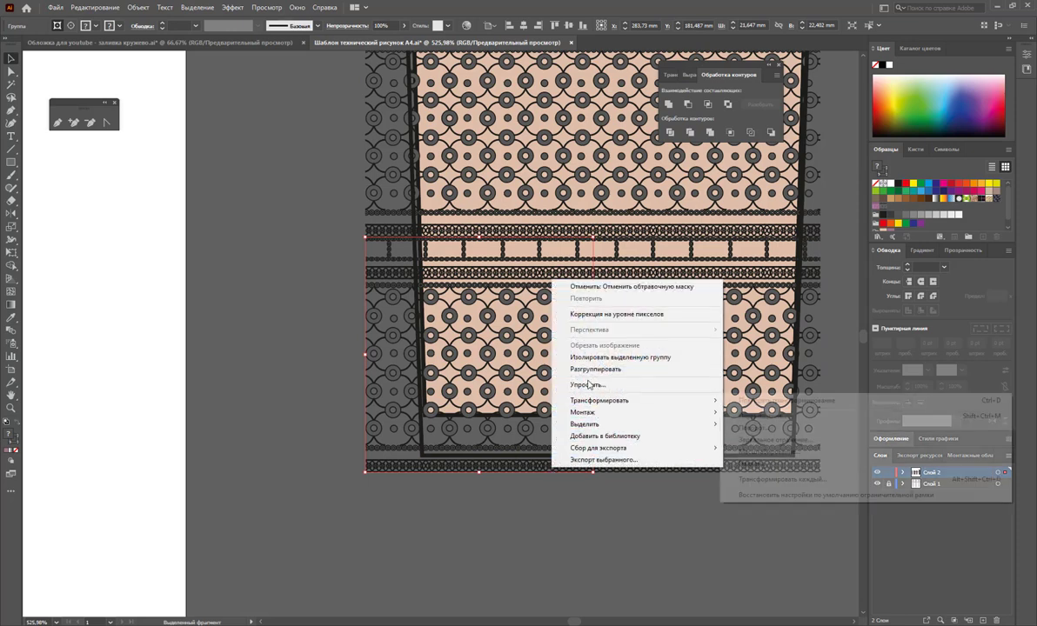
left_click(545, 346)
left_click(570, 487)
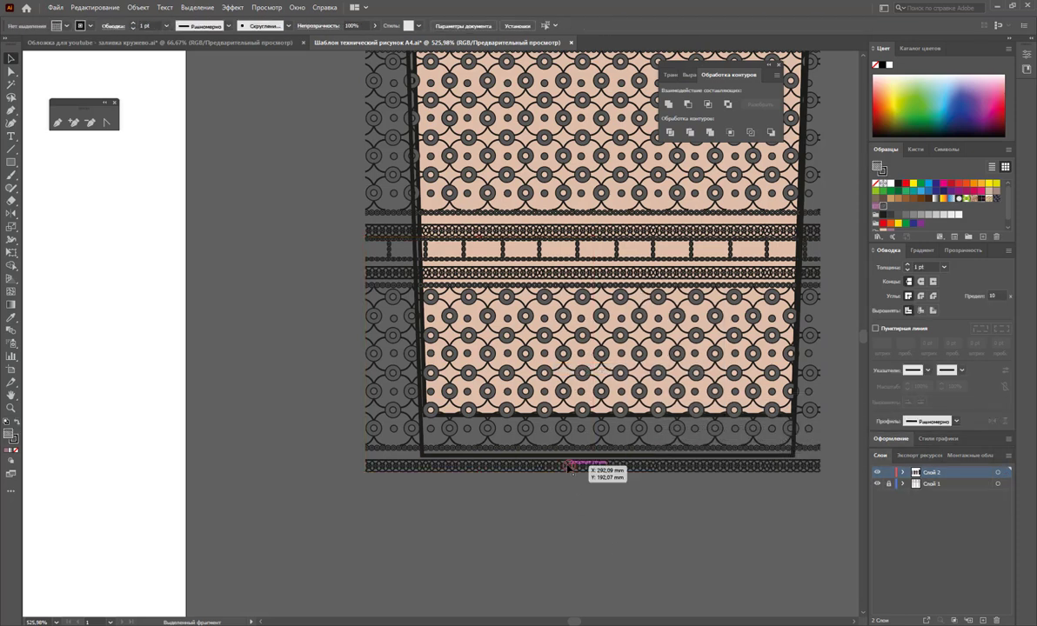
left_click(11, 71)
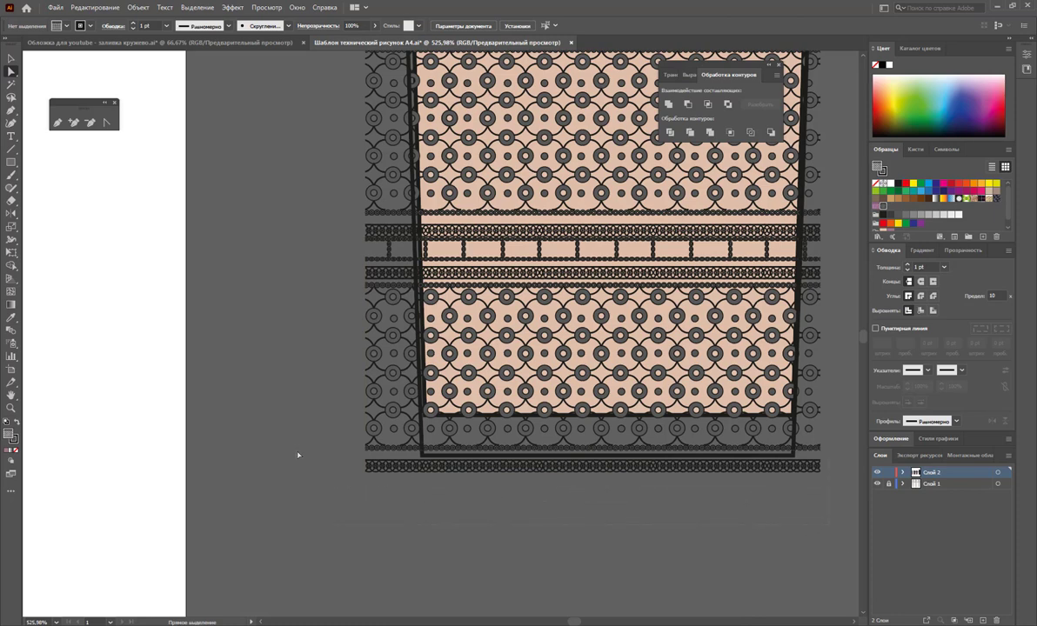
left_click_drag(295, 453, 315, 467)
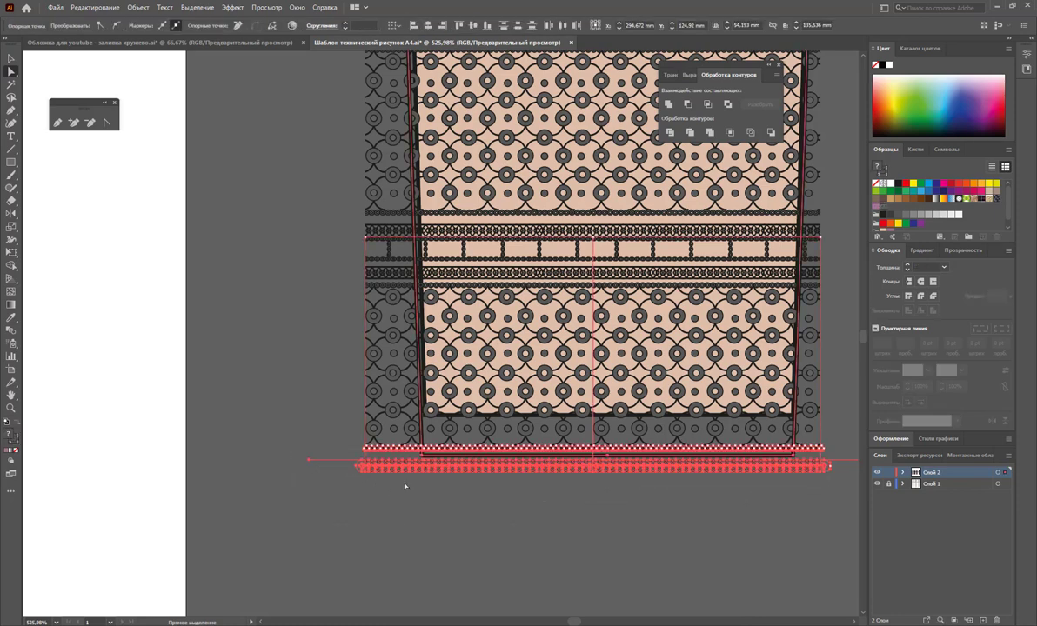
- Isolate a lace group and try deleting its lower-right pieces, undoing the deletion
left_click(12, 58)
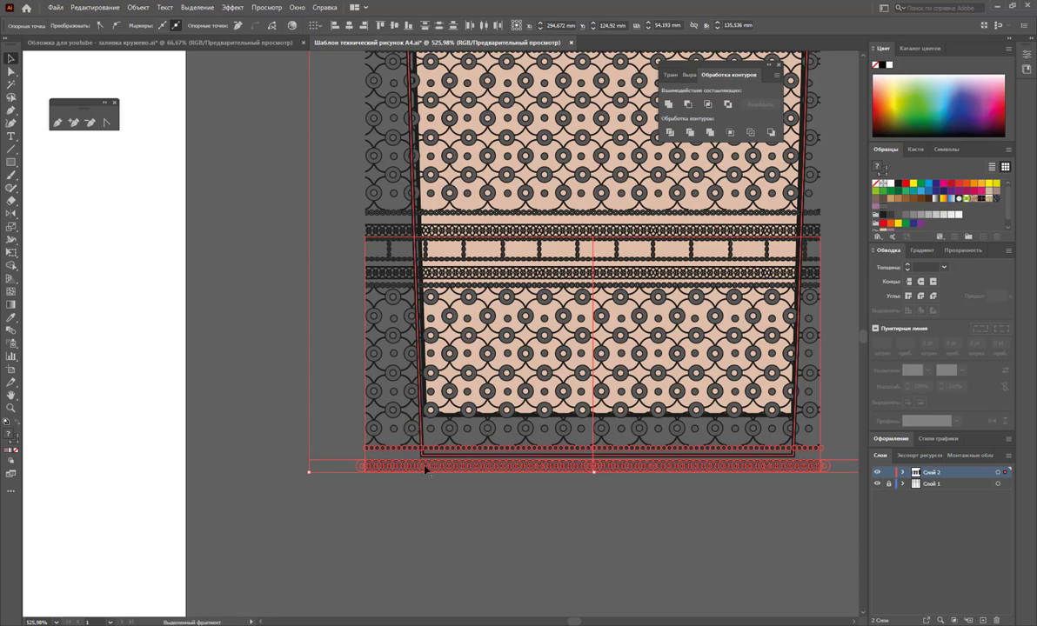
left_click(600, 556)
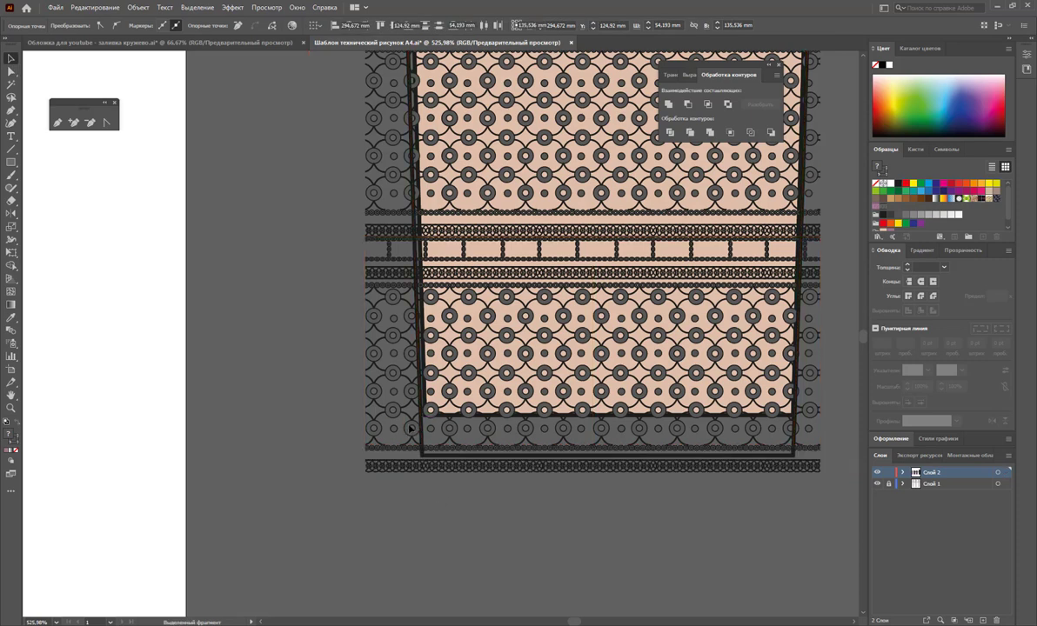
double_click(721, 431)
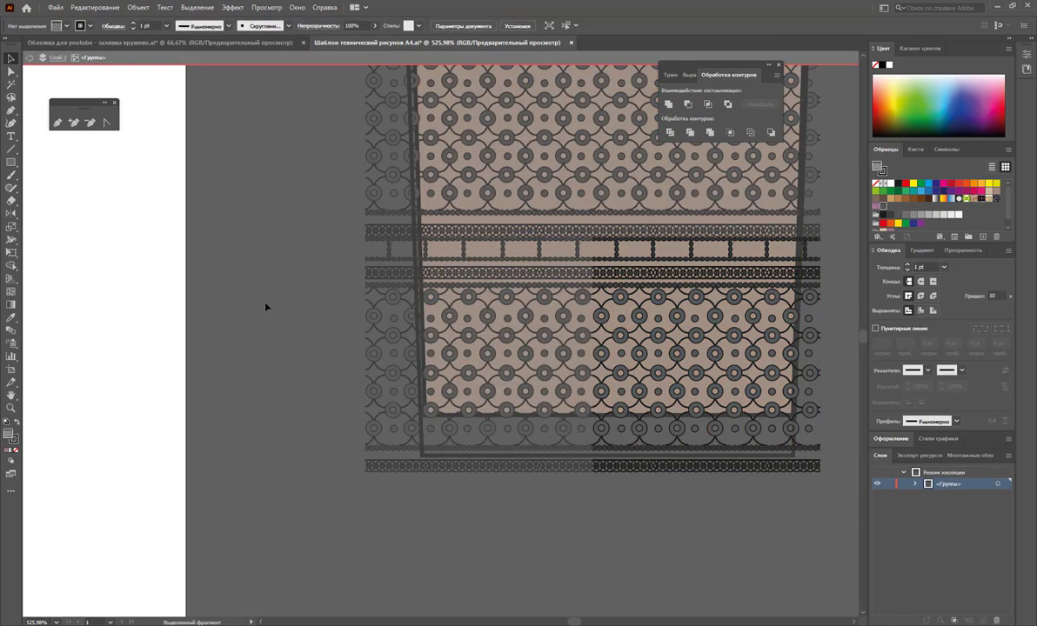
left_click(12, 72)
left_click_drag(596, 452, 679, 511)
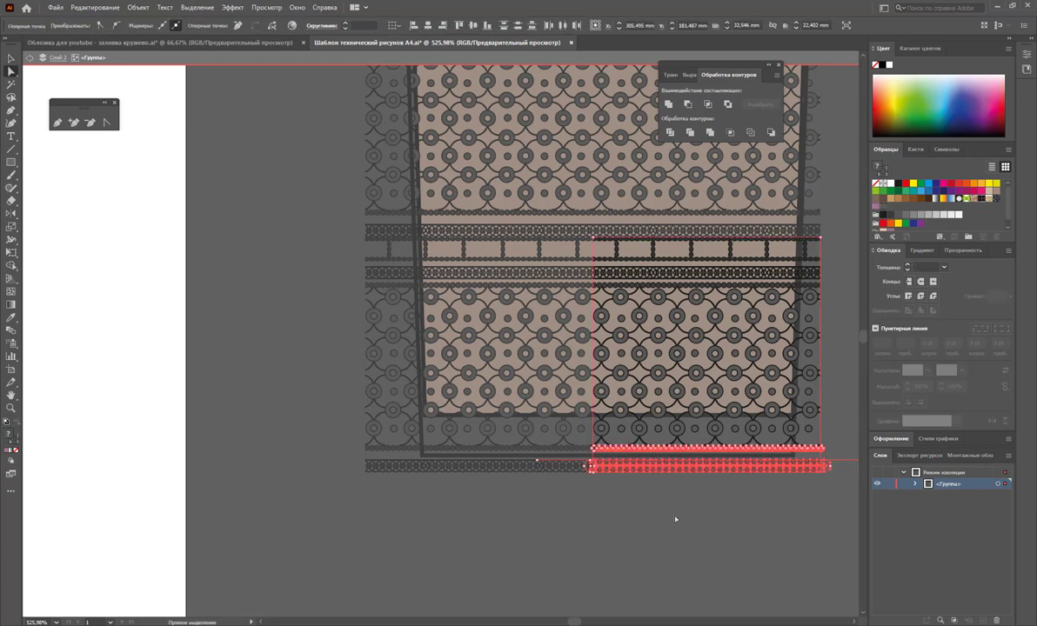
key("Delete")
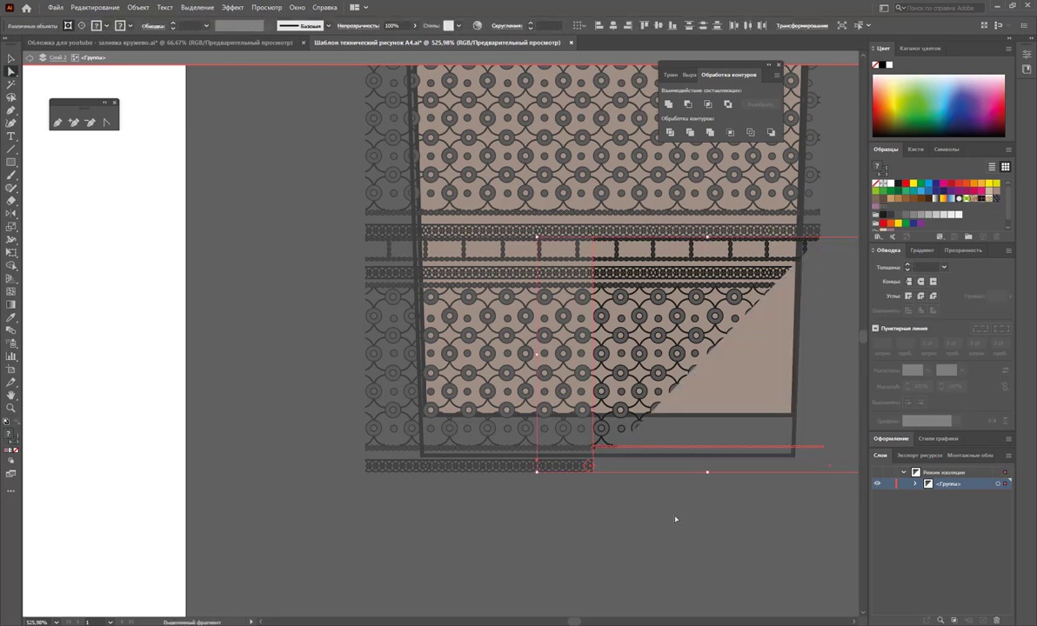
key("ctrl+z")
- Ungroup the lace group and drag the smaller right-hand group further right
left_click(10, 60)
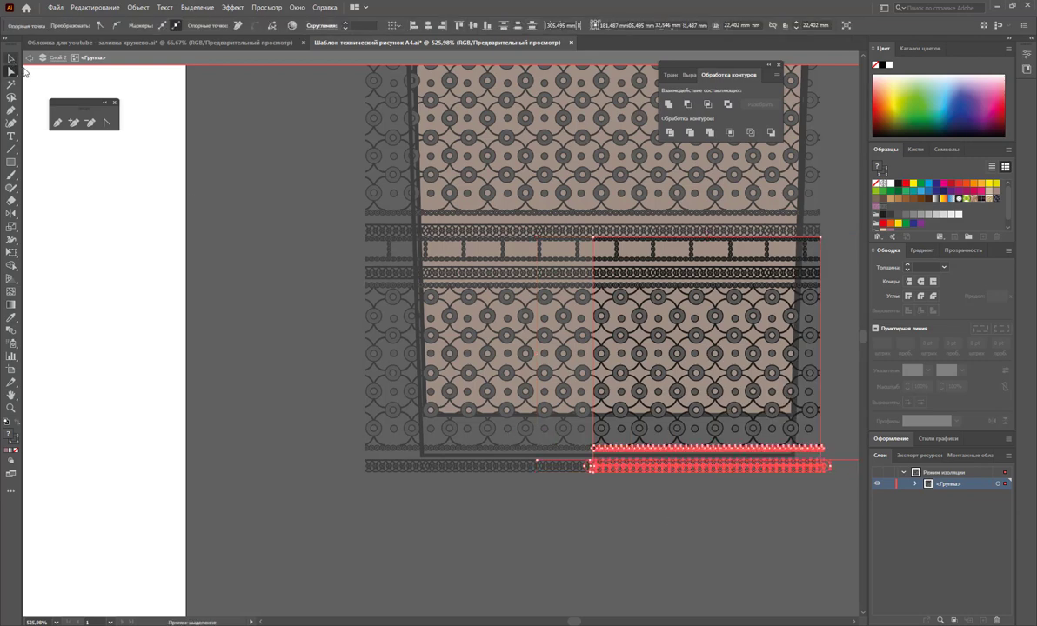
left_click(590, 514)
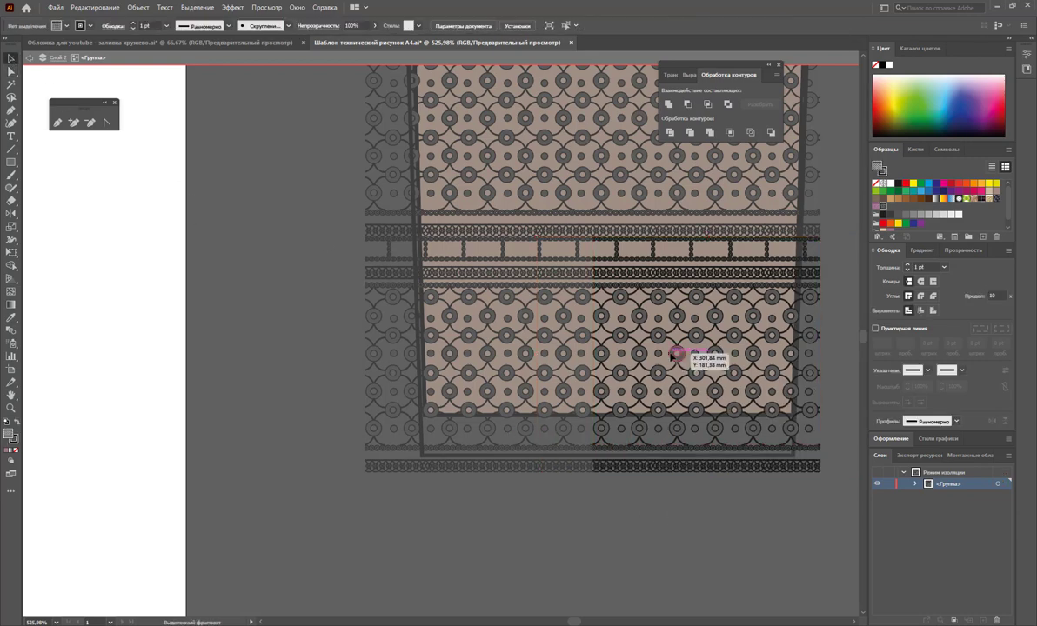
right_click(673, 352)
left_click(709, 455)
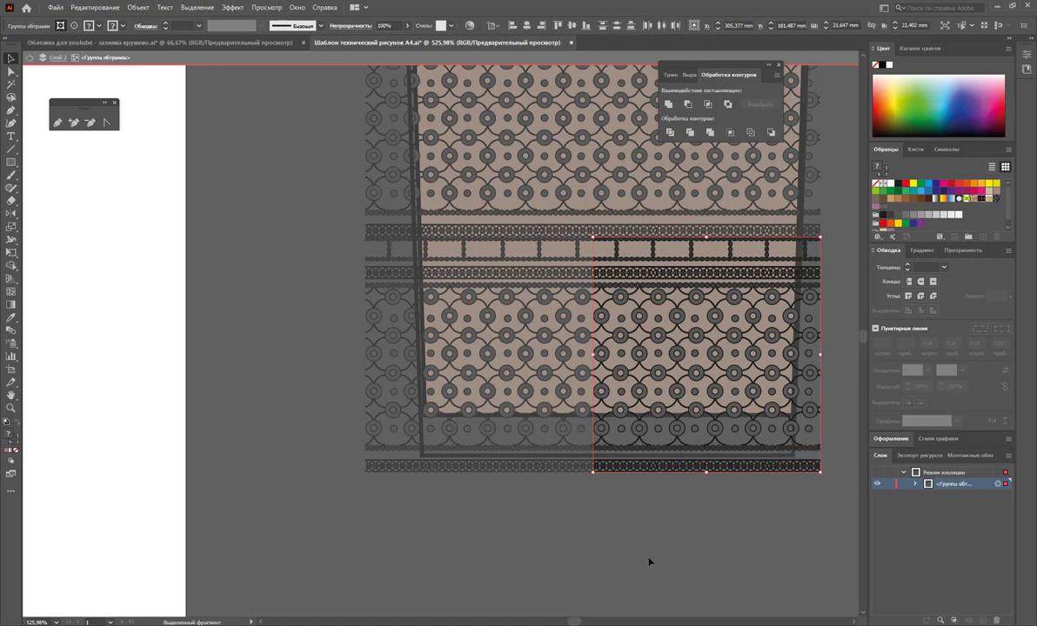
left_click(679, 443)
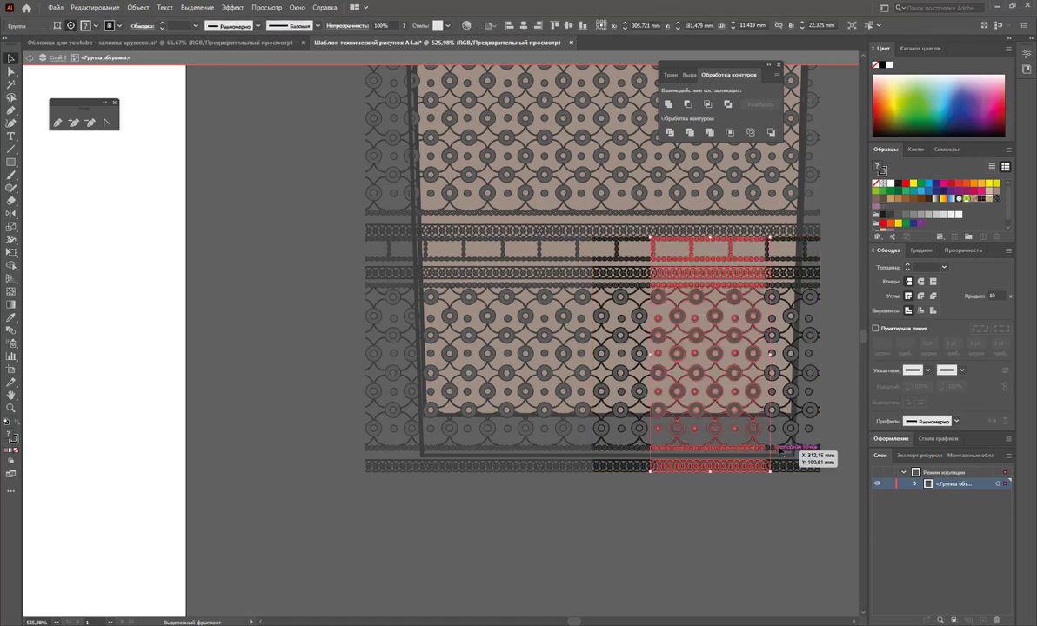
left_click_drag(679, 444, 787, 445)
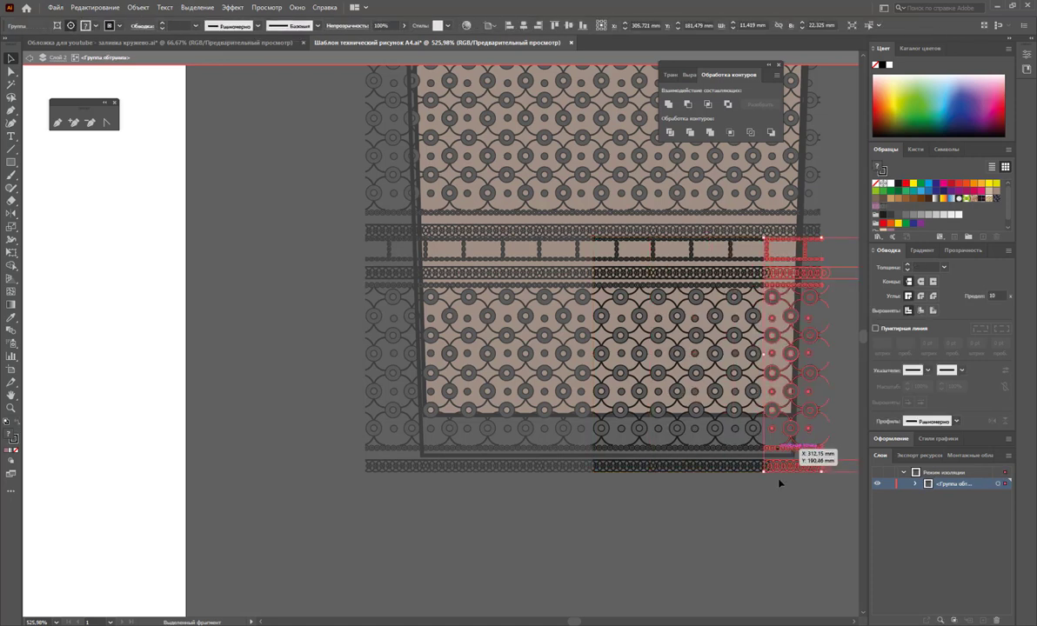
- Try deleting bottom-right lace strips with Direct Selection, undoing each wrong deletion
left_click(10, 74)
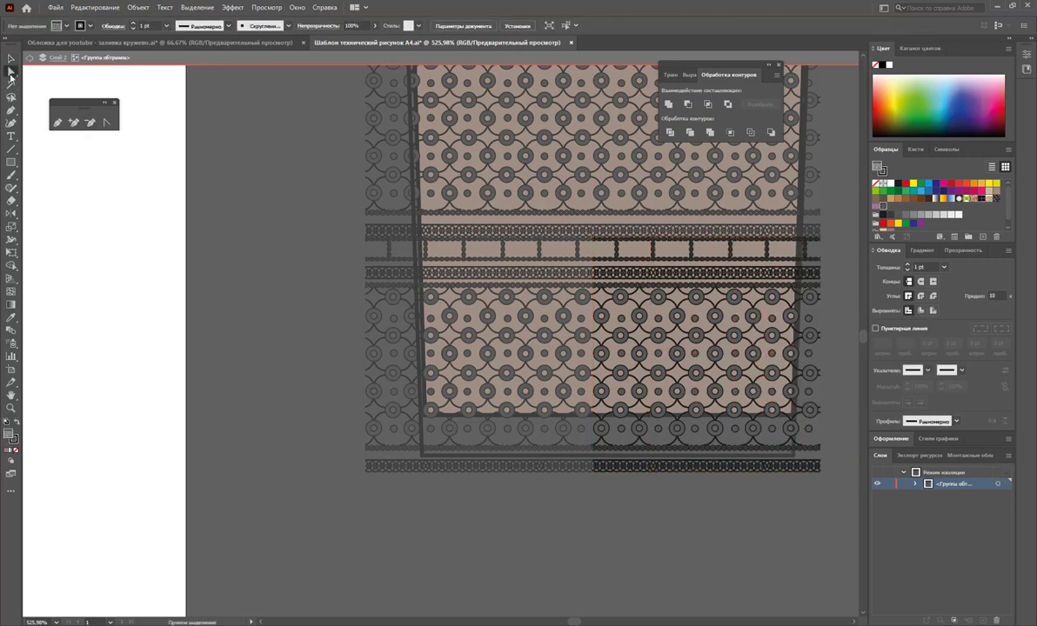
left_click(596, 452)
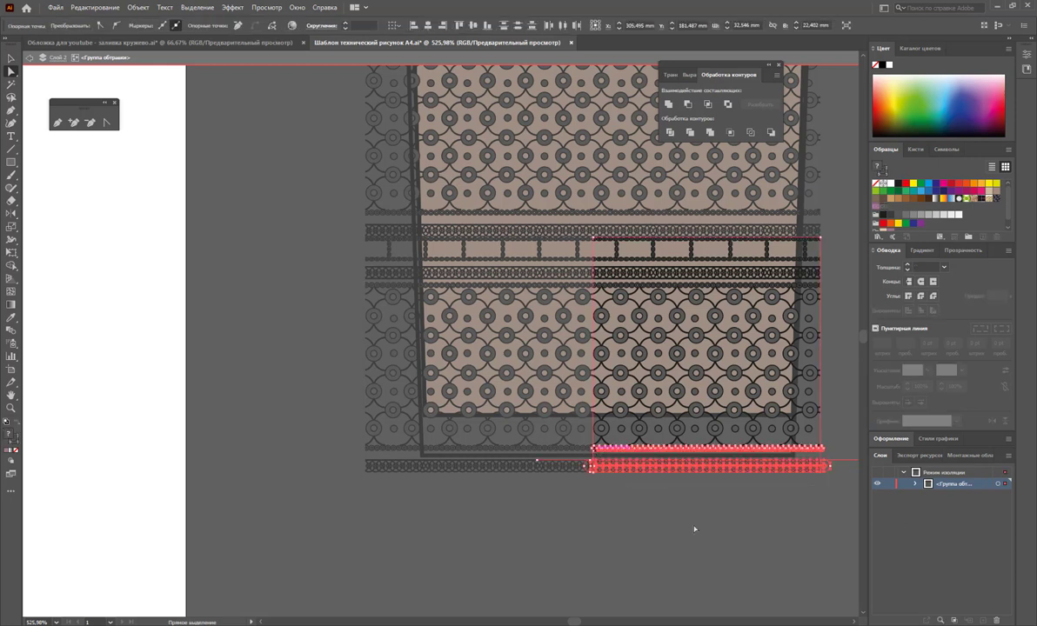
key("Delete")
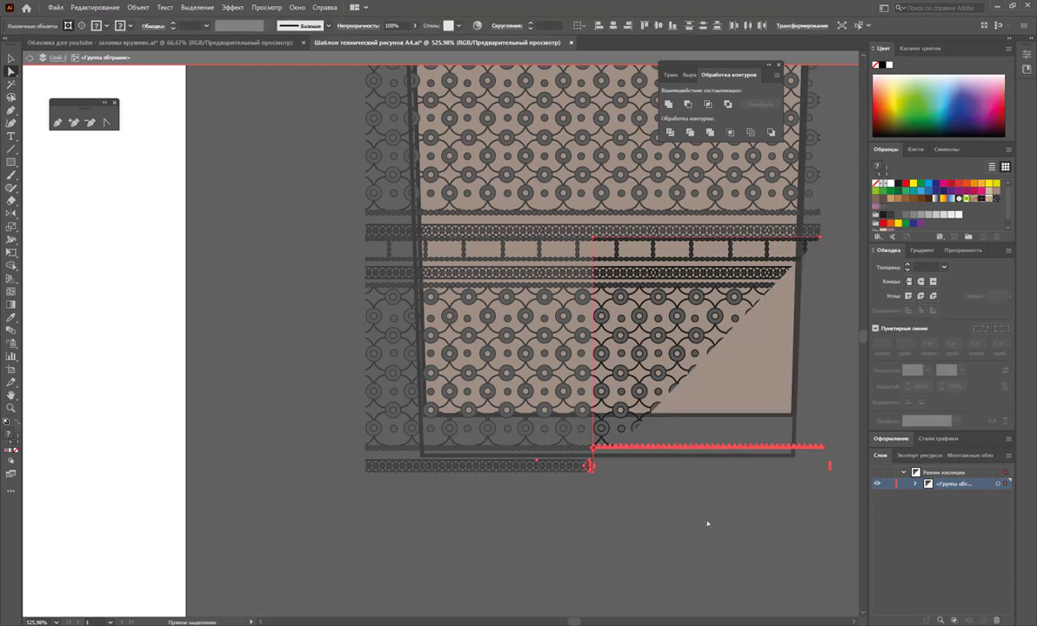
key("ctrl+z")
left_click(824, 537)
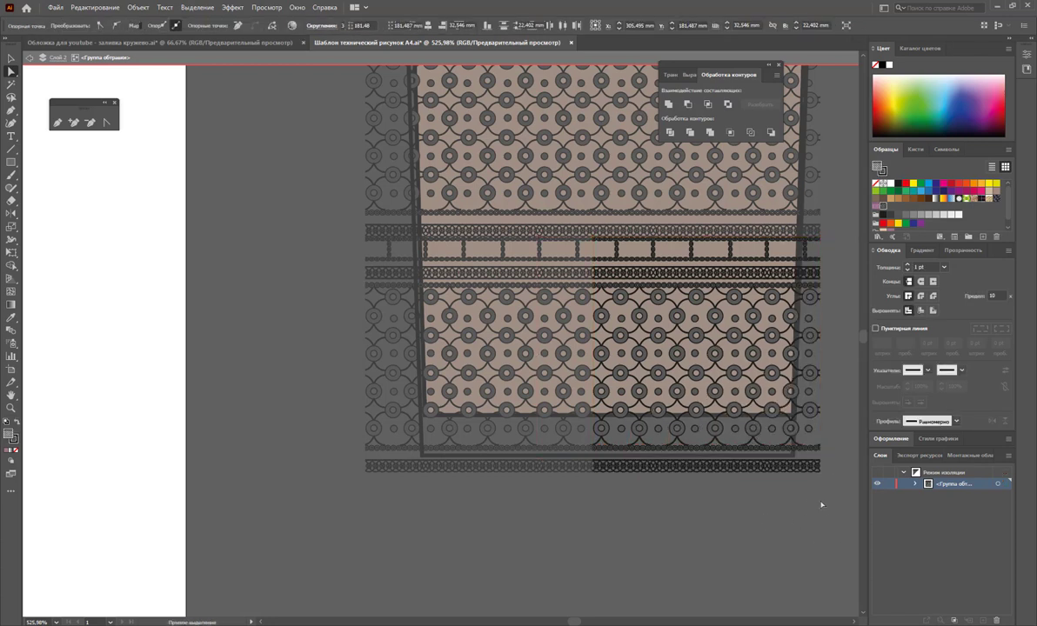
left_click(598, 469)
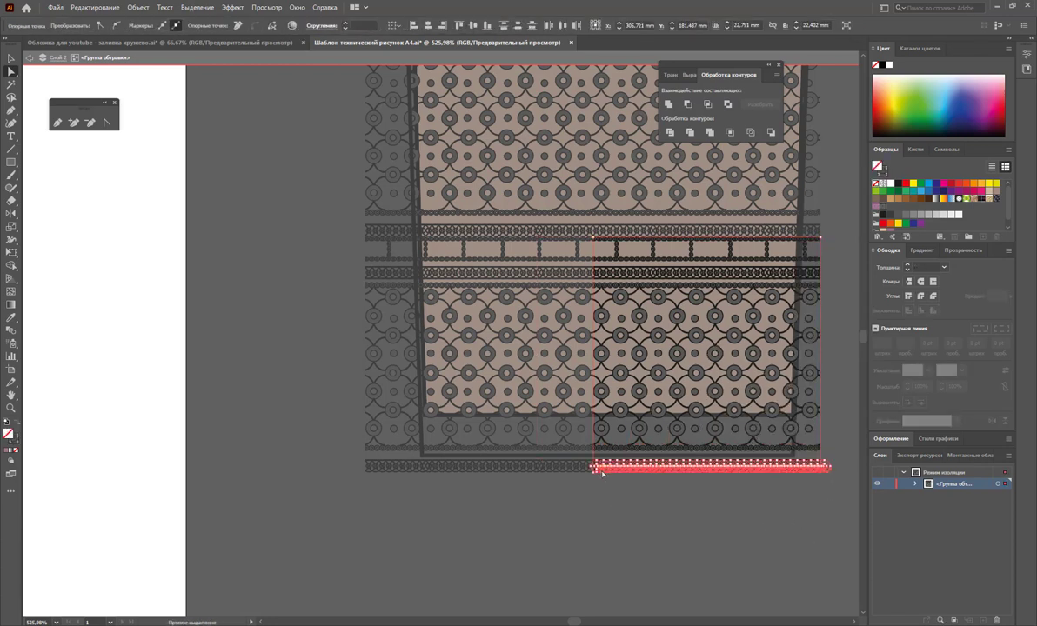
key("Delete")
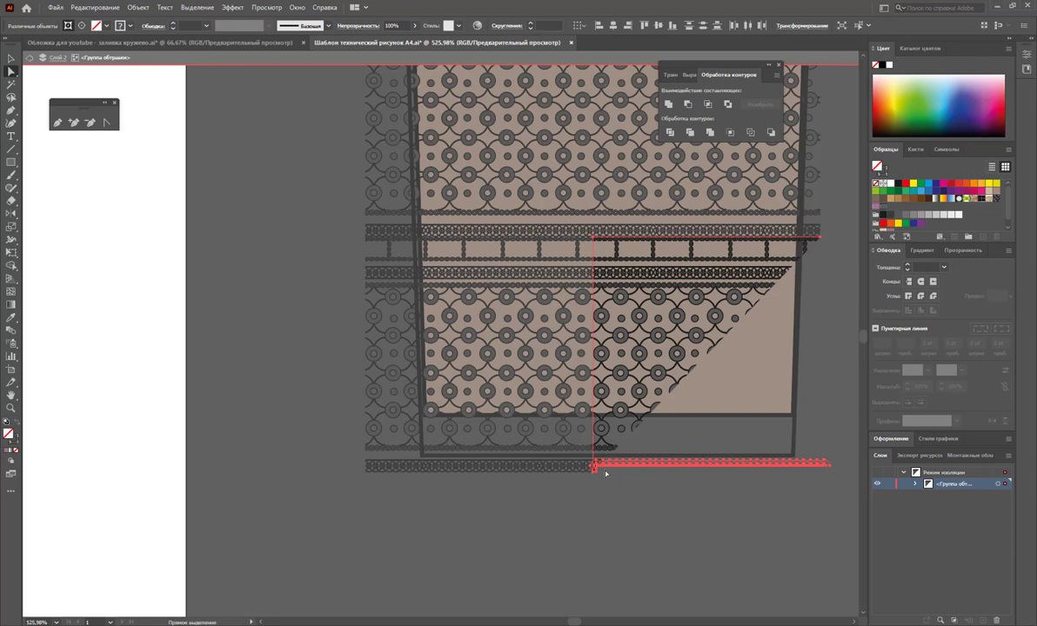
key("v")
key("ctrl+z")
key("ctrl+z")
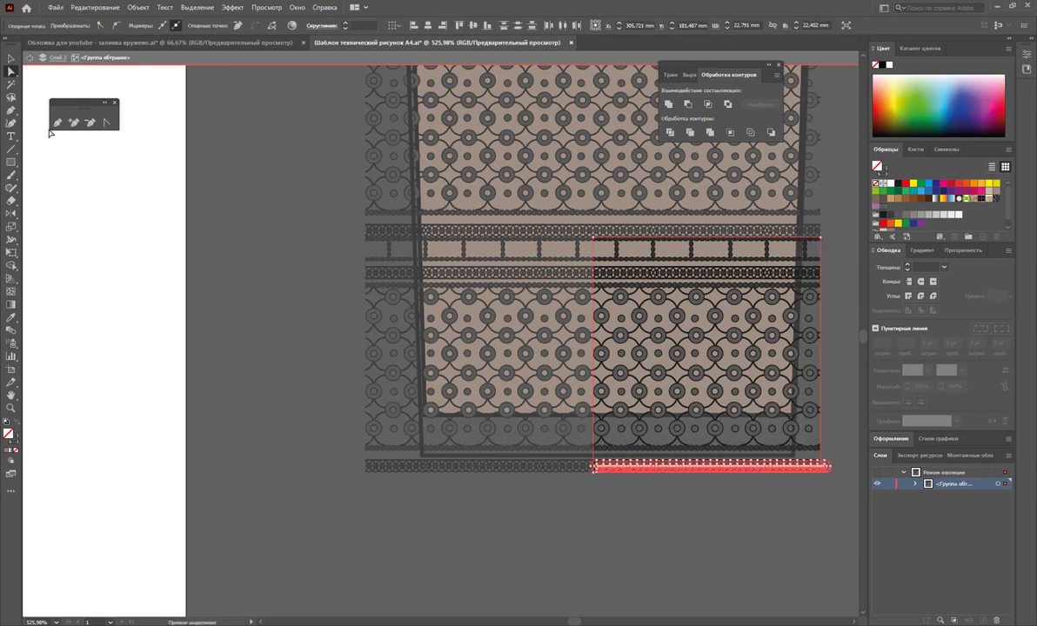
- Delete a segment of the hem lace strip and select the next hem segment
left_click(670, 465)
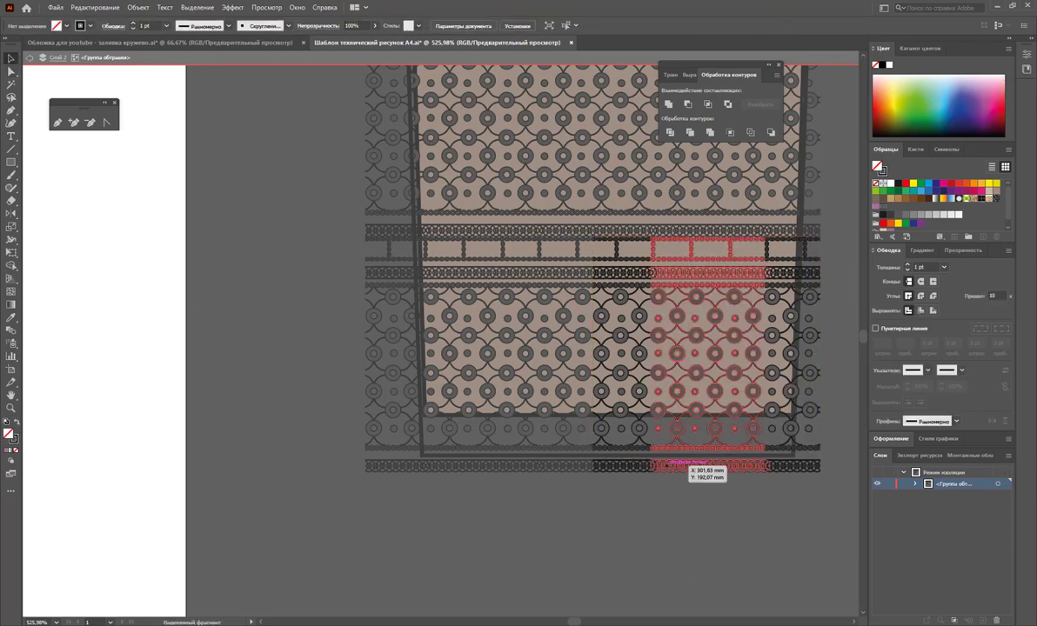
right_click(668, 466)
left_click(643, 477)
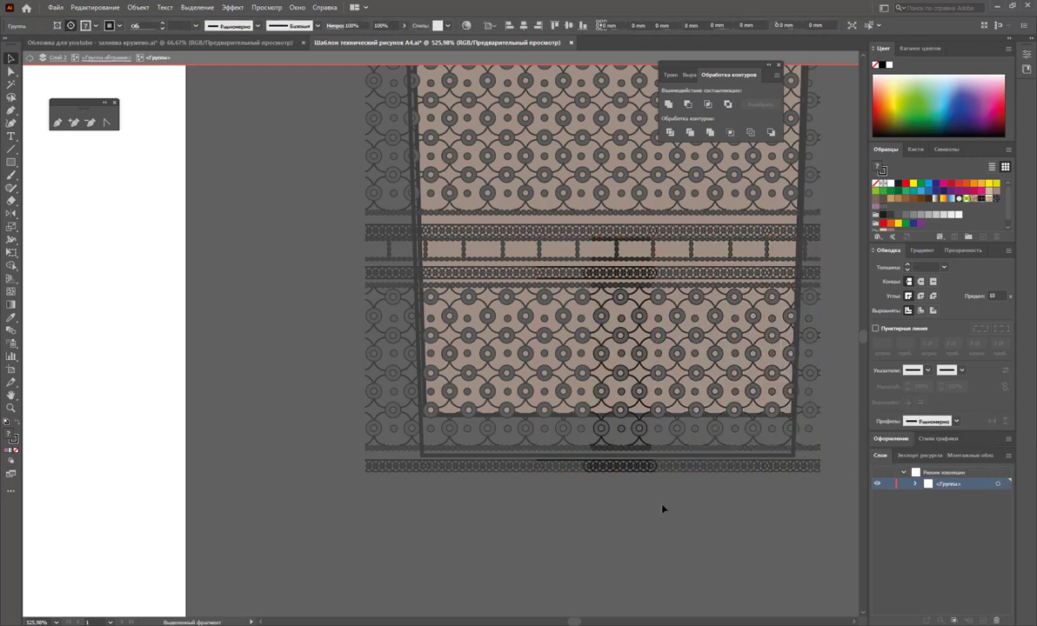
left_click(617, 468)
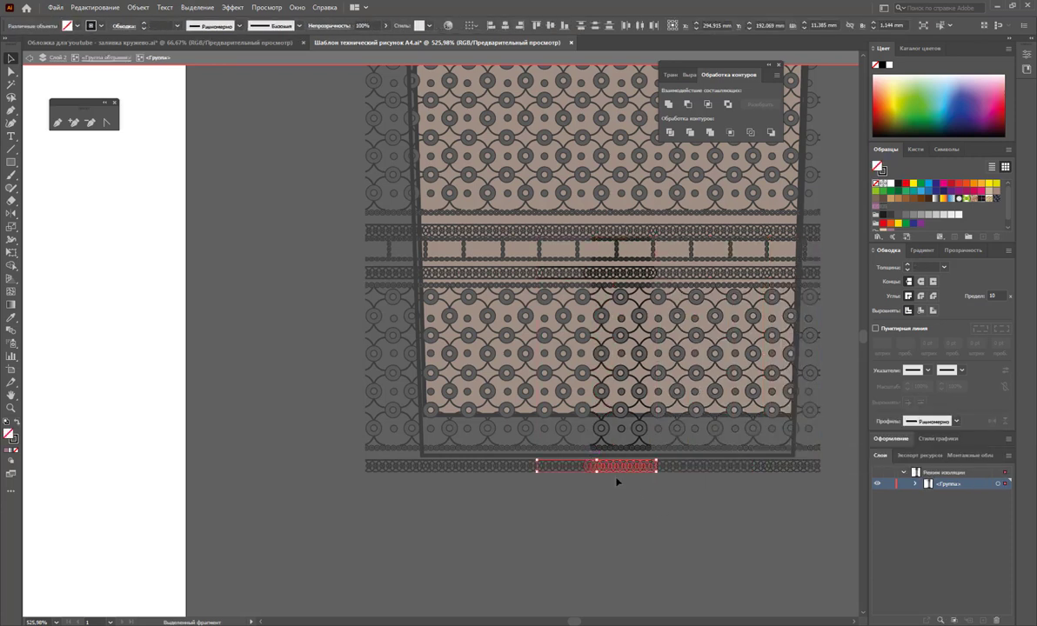
key("Delete")
left_click(585, 451)
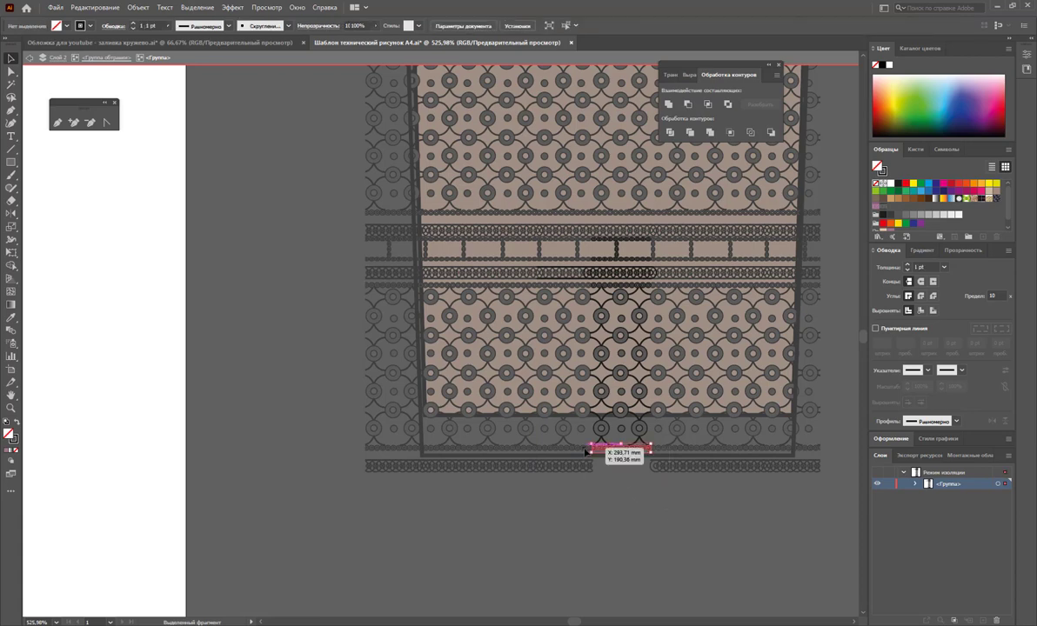
- Delete the hem strip segment and the bottom-right lace strip inside their isolated groups
key("Delete")
double_click(654, 510)
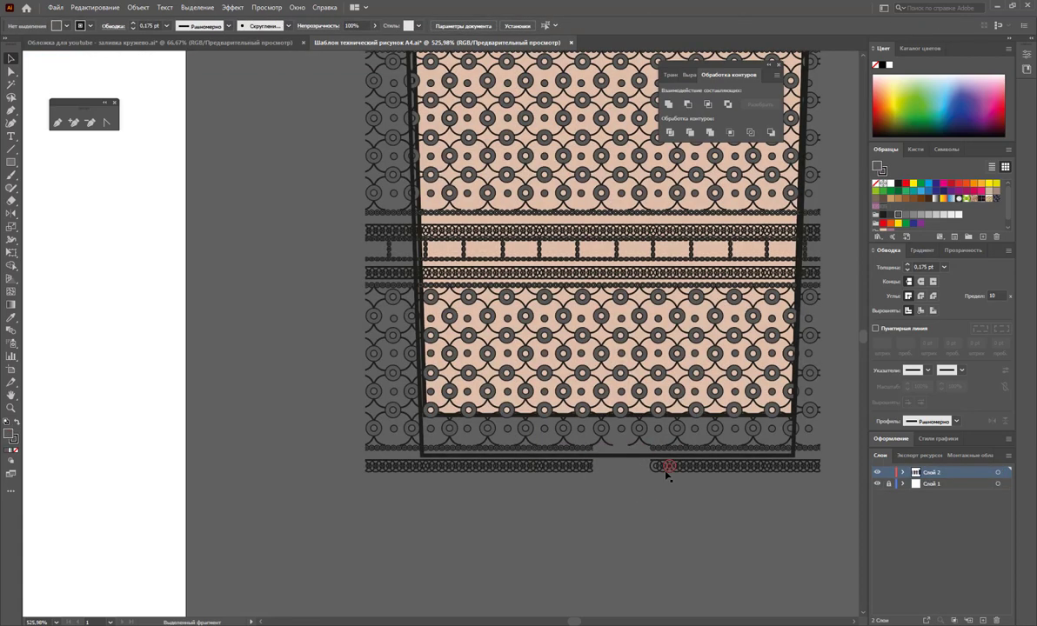
double_click(683, 468)
left_click(692, 470)
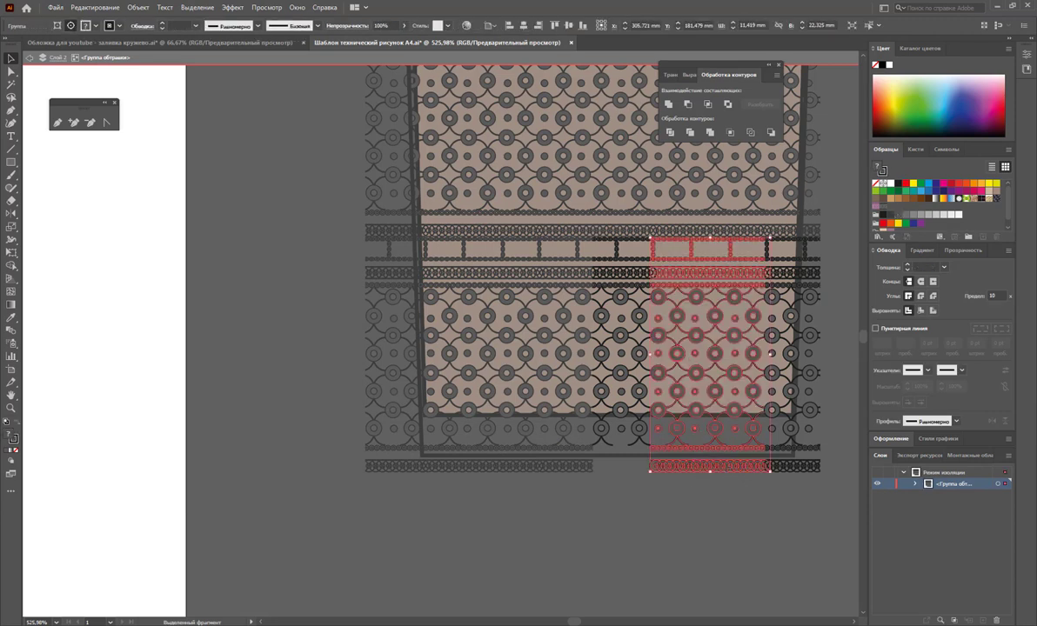
double_click(729, 470)
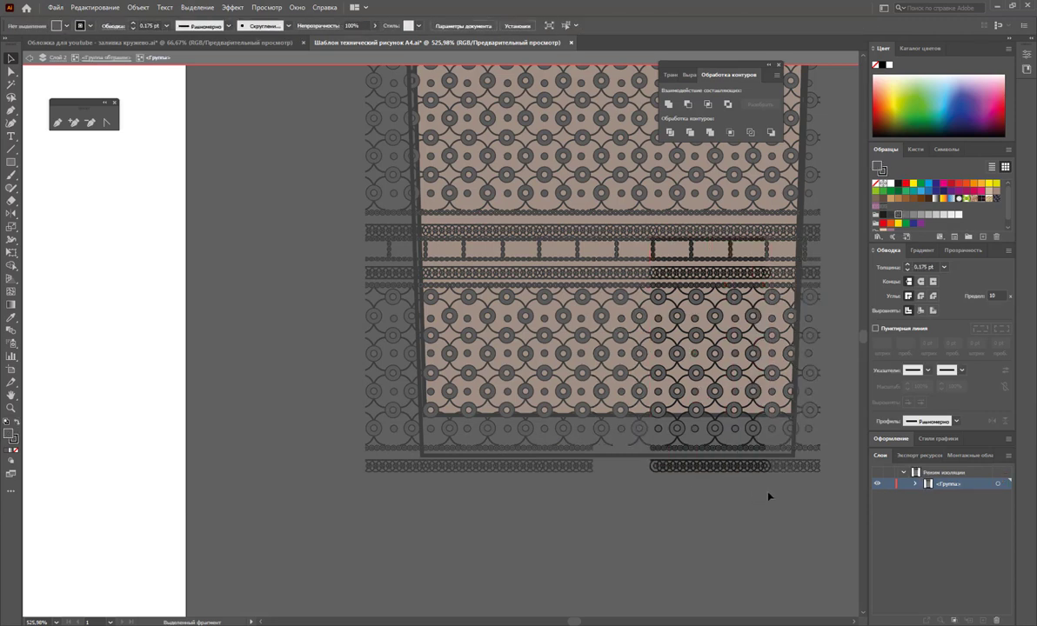
left_click_drag(640, 452, 639, 450)
key("Delete")
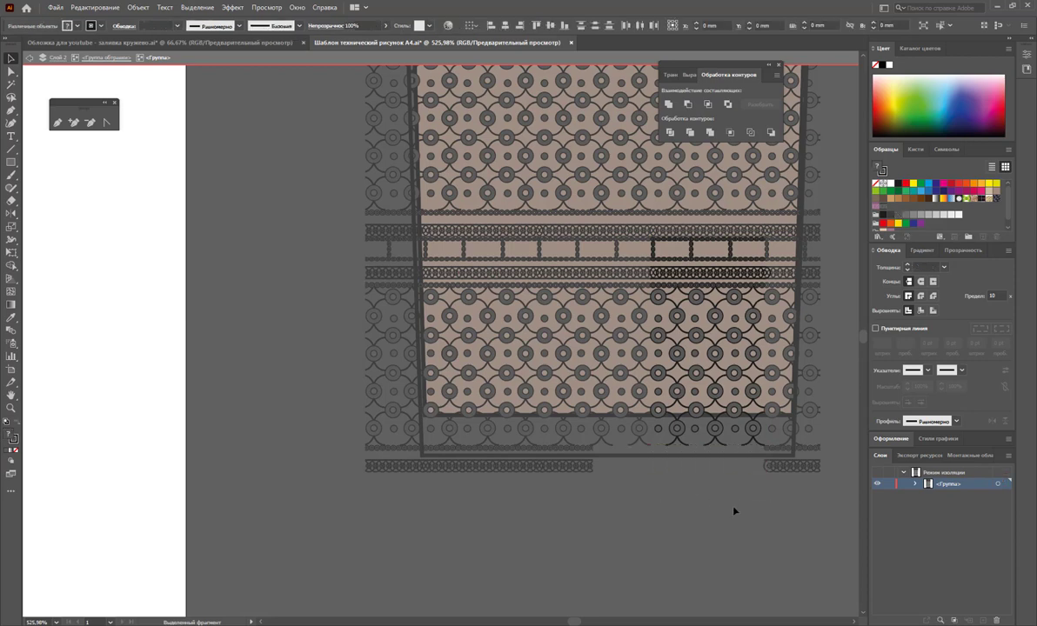
double_click(701, 466)
- Delete the right-side lace strips from the isolated right lace group
double_click(742, 438)
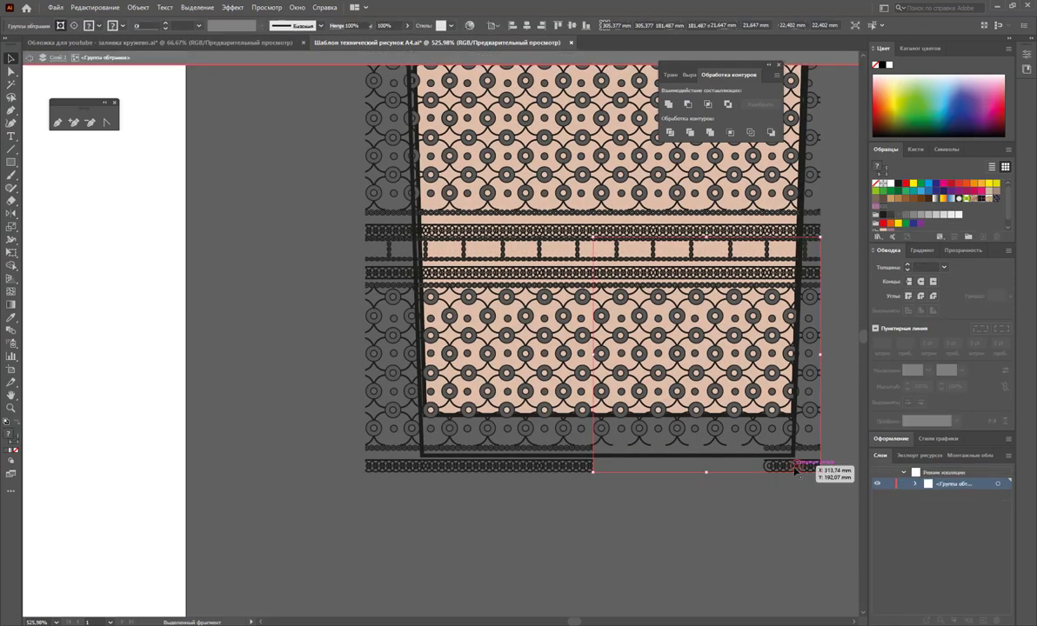
left_click(809, 468)
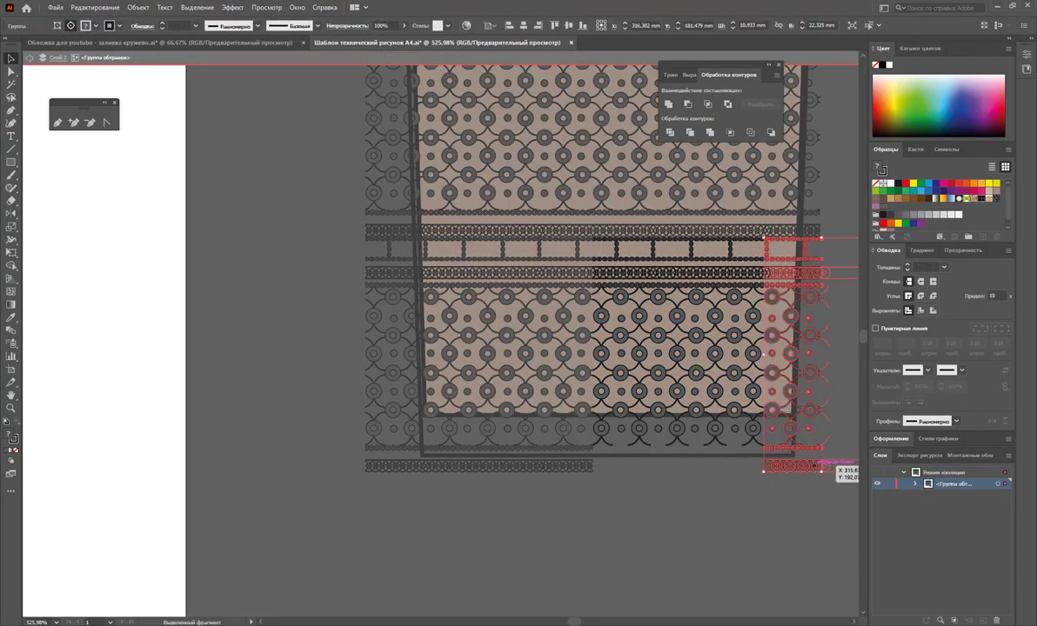
double_click(809, 468)
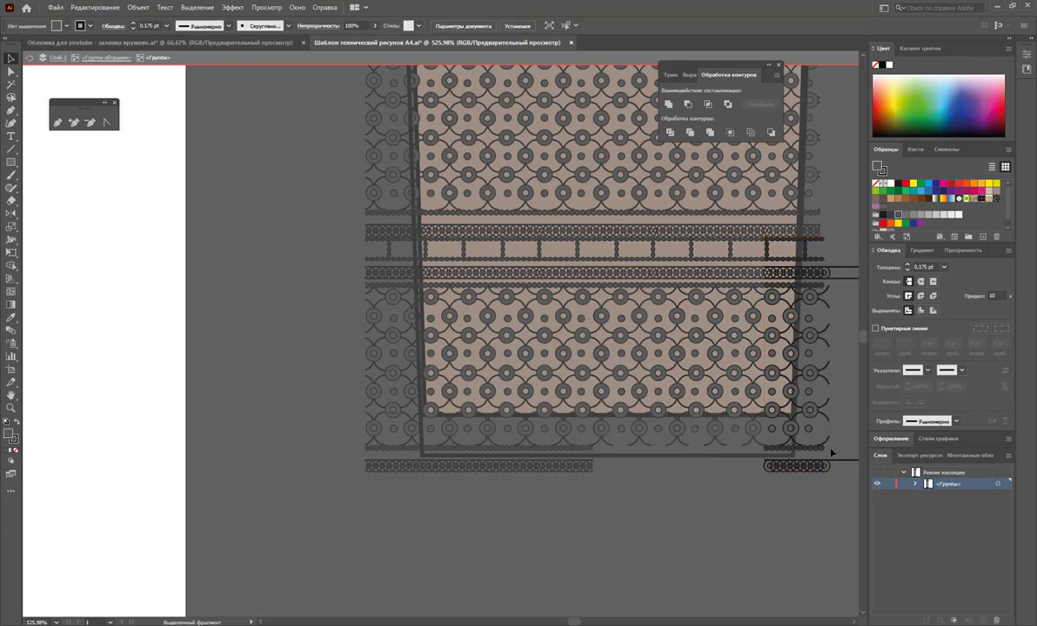
left_click_drag(830, 453, 852, 483)
key("Delete")
key("Escape")
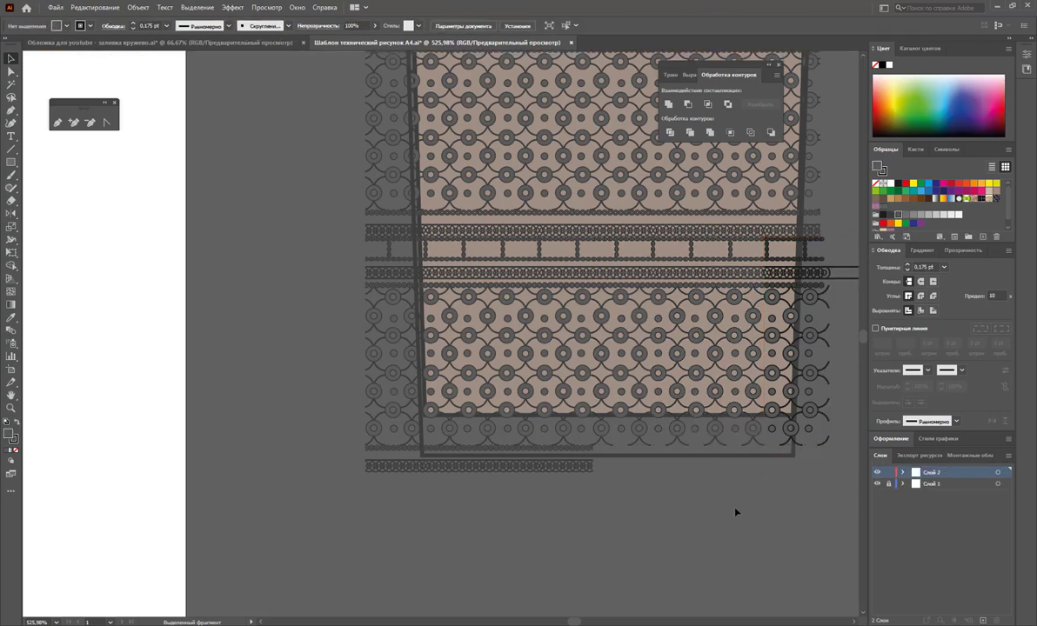
- Delete the darker lace segment at the end of the lower-left bottom strip
left_click(570, 467)
double_click(570, 467)
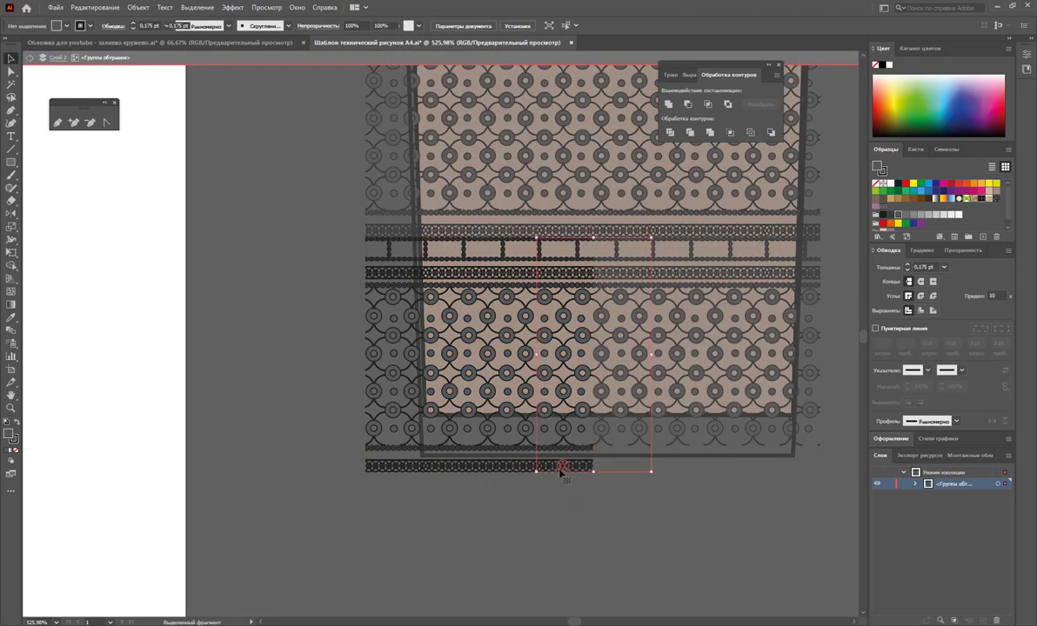
left_click(561, 474)
double_click(533, 464)
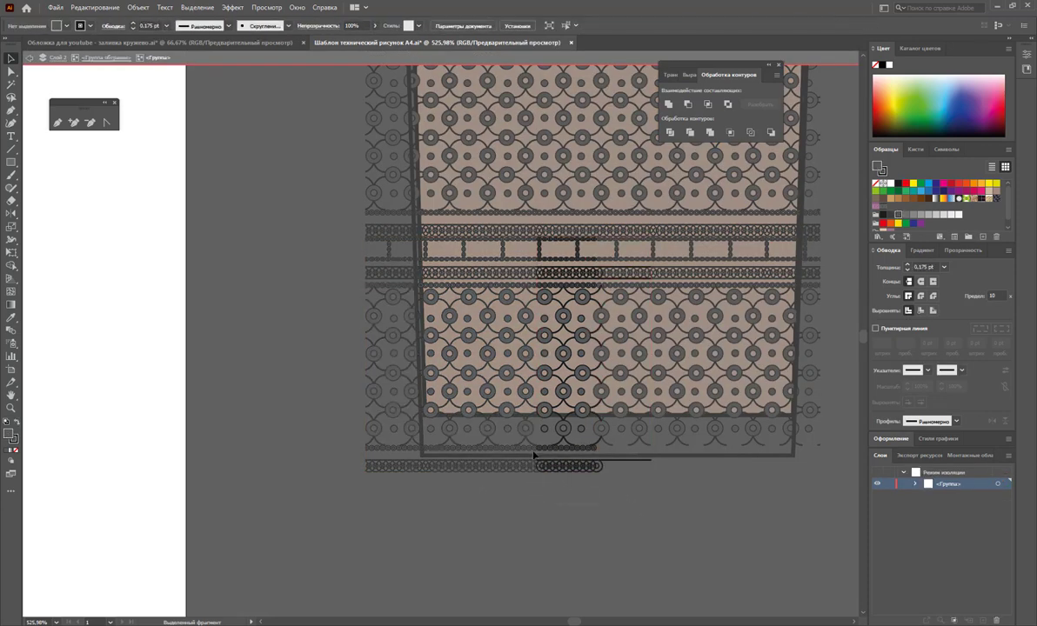
left_click(539, 448)
key("Delete")
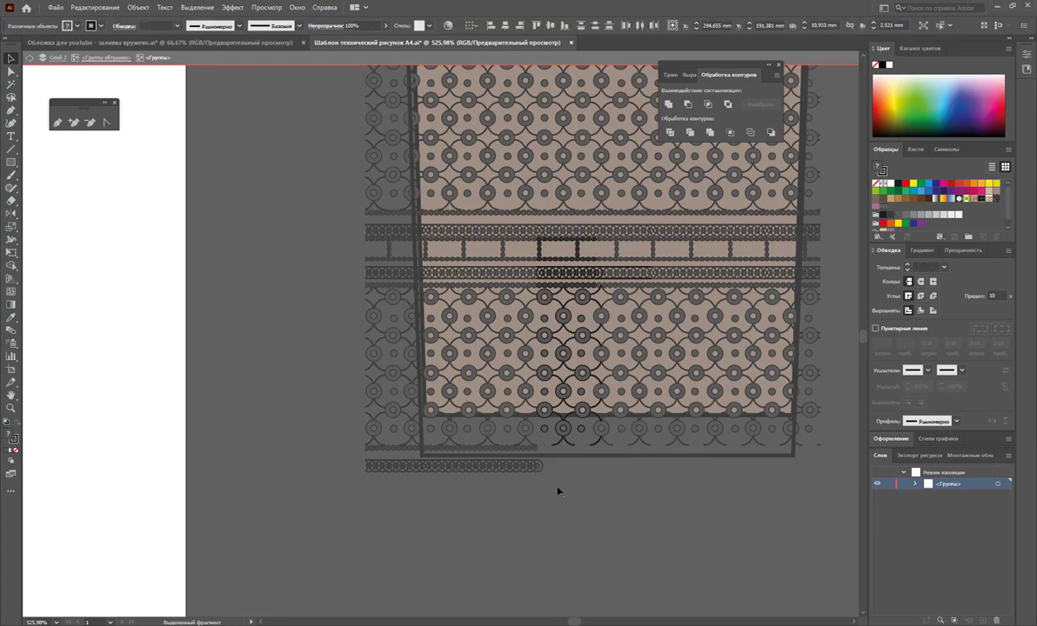
key("Escape")
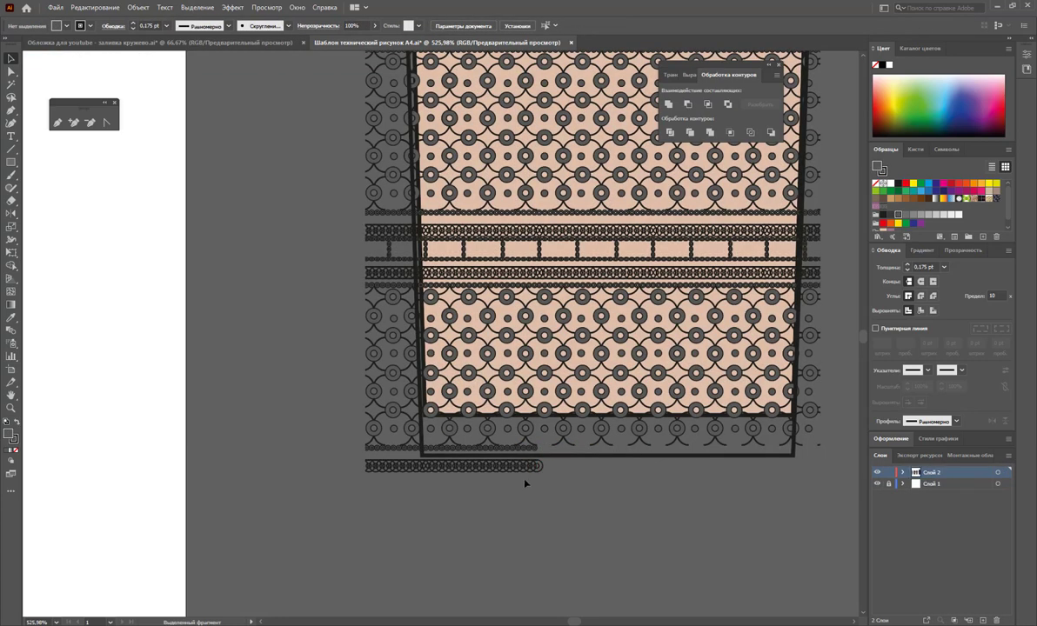
- Shorten the bottom lace strip of the left lace sub-group from the right
left_click(525, 474)
double_click(525, 474)
left_click(532, 467)
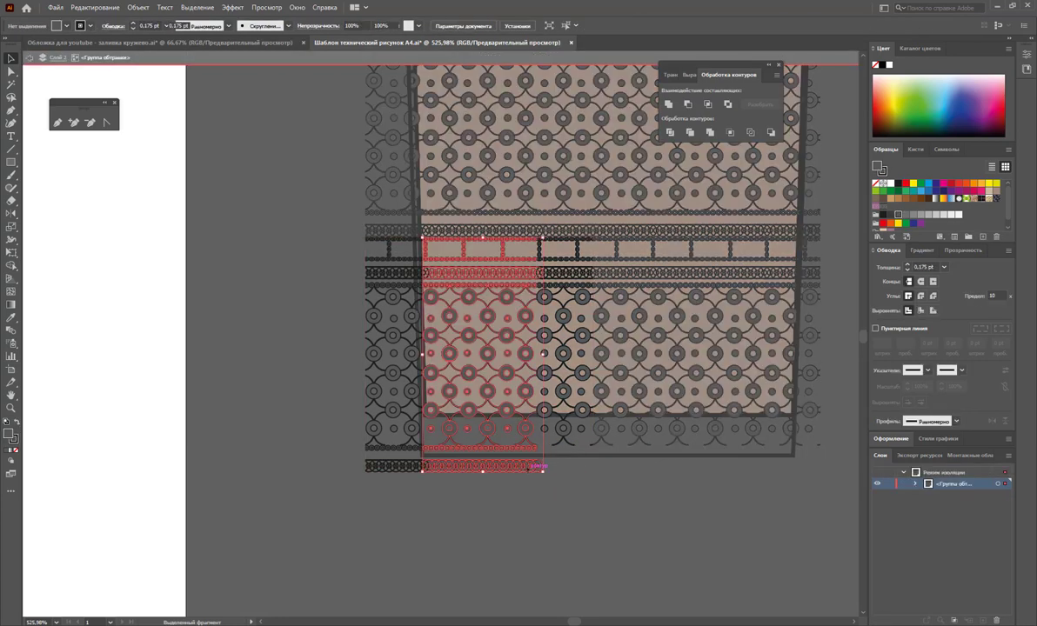
double_click(499, 468)
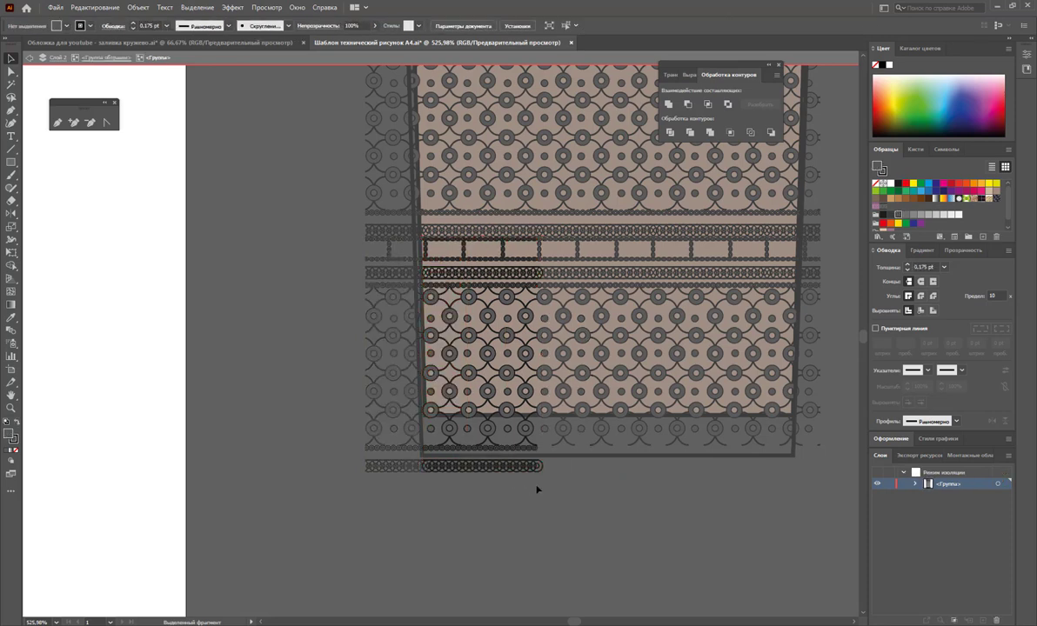
mouse_move(421, 451)
left_mouse_down()
mouse_move(541, 475)
mouse_move(428, 447)
left_mouse_up()
double_click(446, 487)
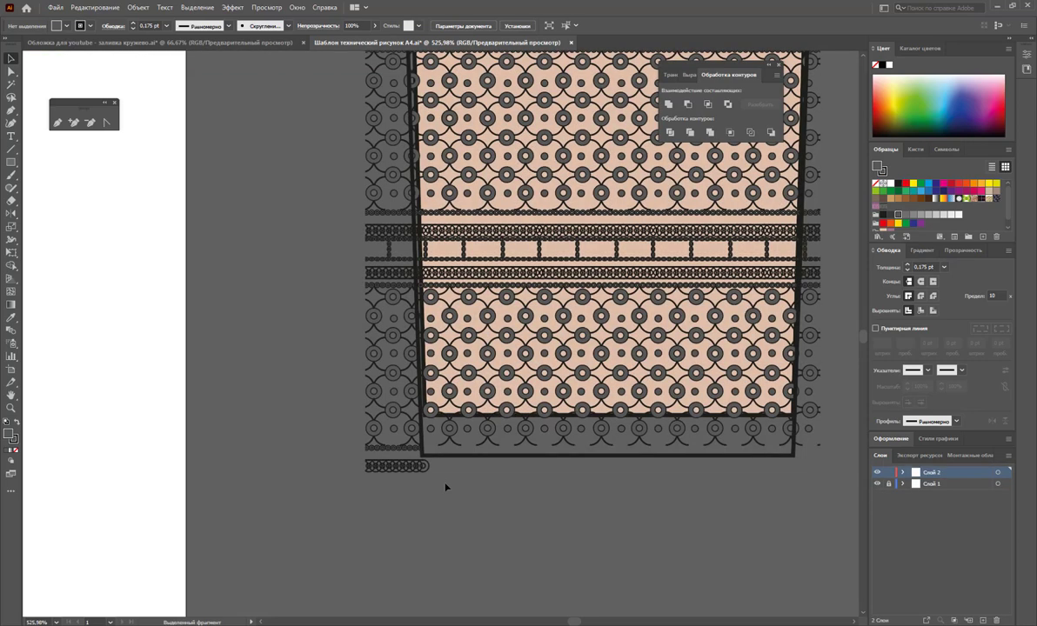
left_click(416, 470)
double_click(416, 470)
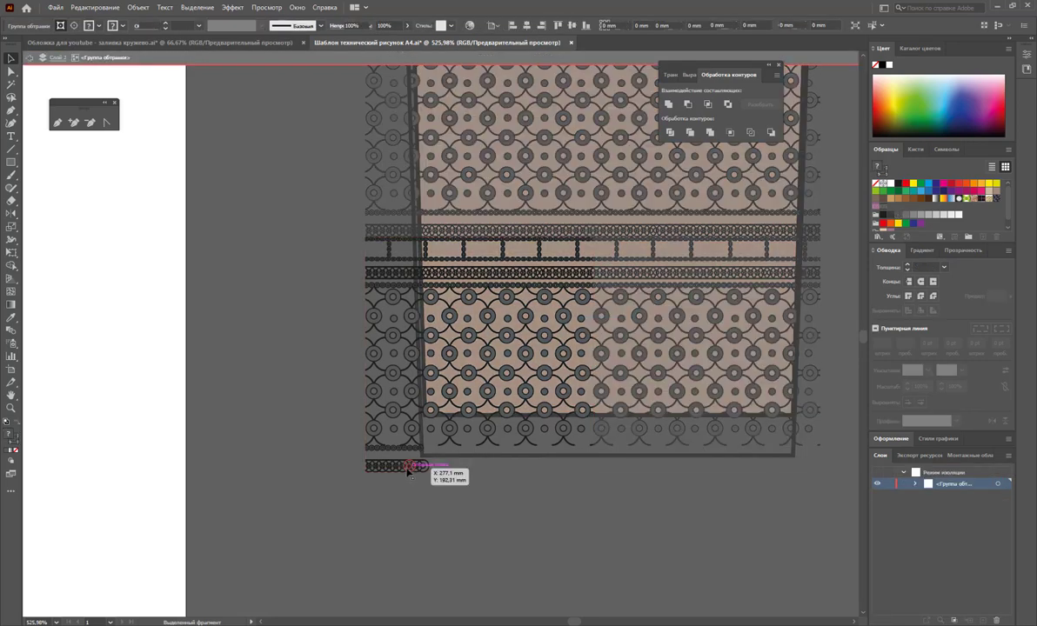
double_click(470, 491)
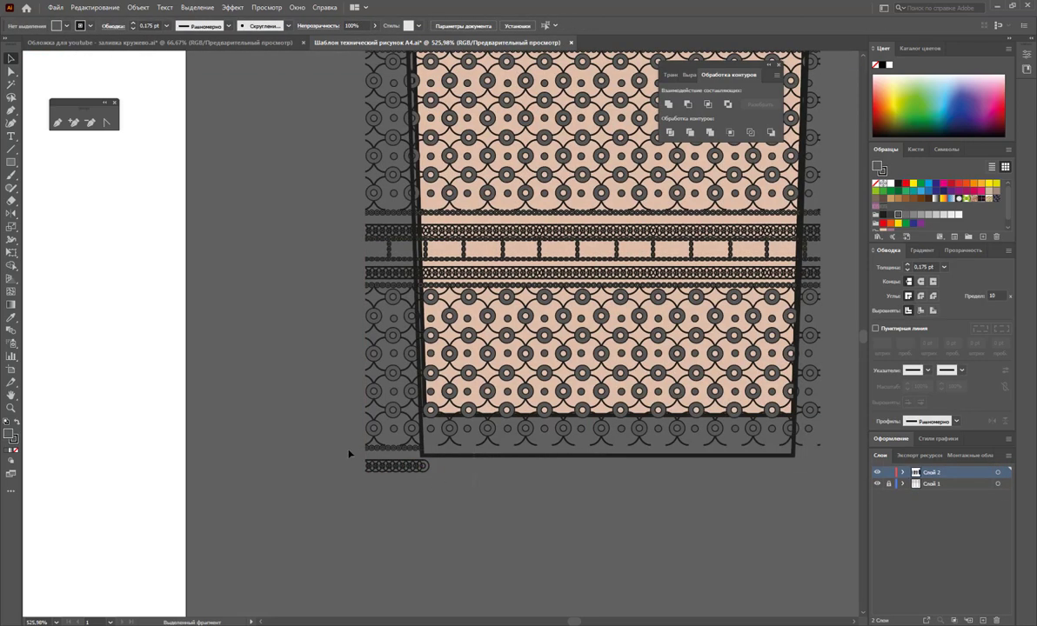
- Delete the stray chain piece below the bottom-left of the lace pattern
key("ctrl+a")
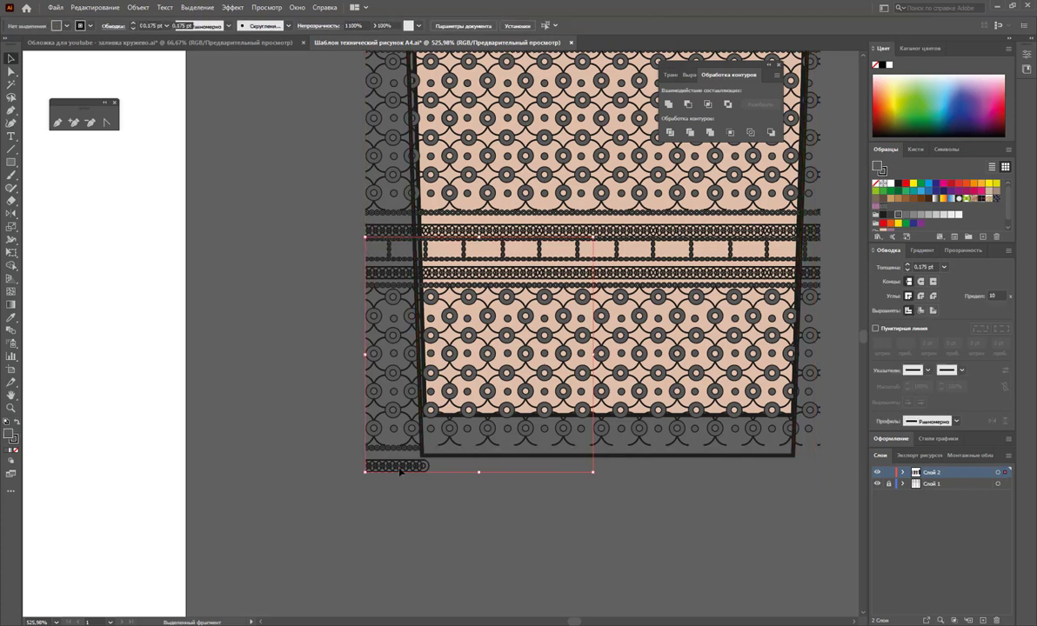
double_click(401, 472)
left_click_drag(461, 500, 304, 450)
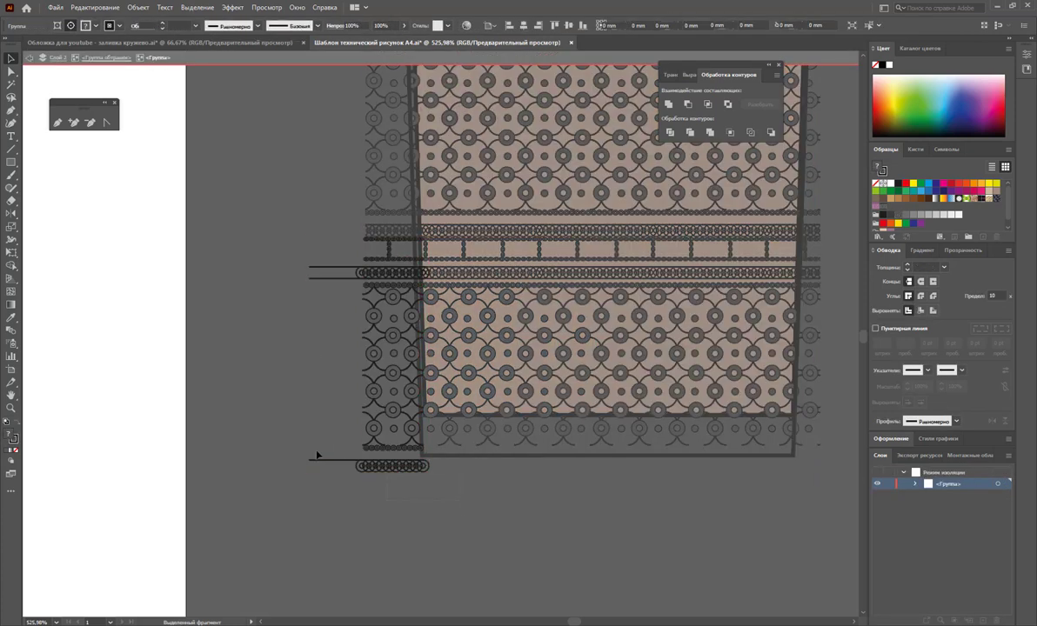
key("Delete")
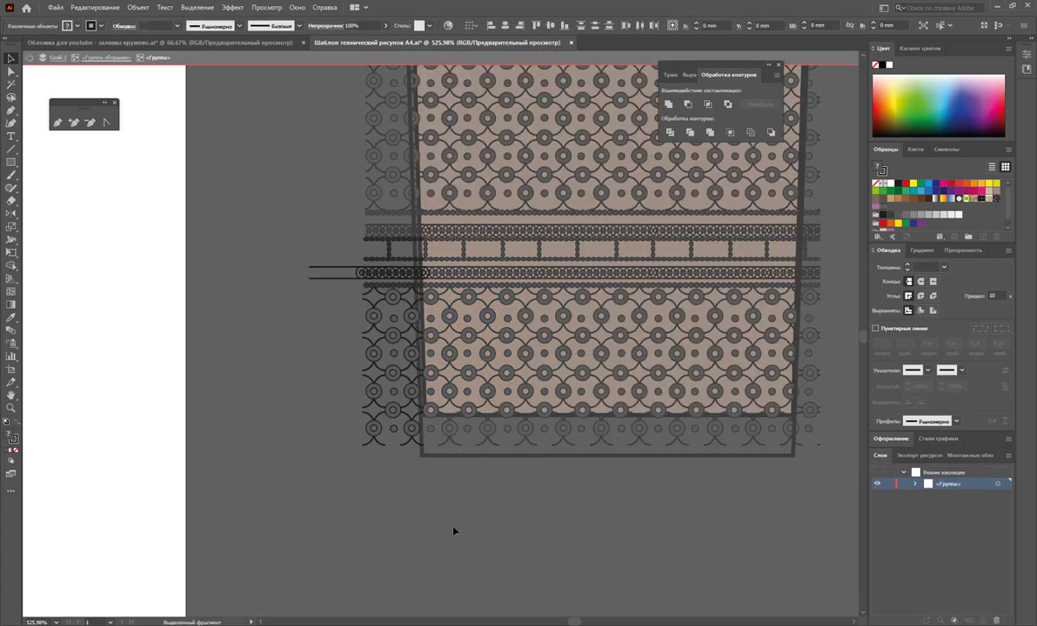
key("Escape")
- Zoom out to show both dresses and select the lace band above the neckline
key("z")
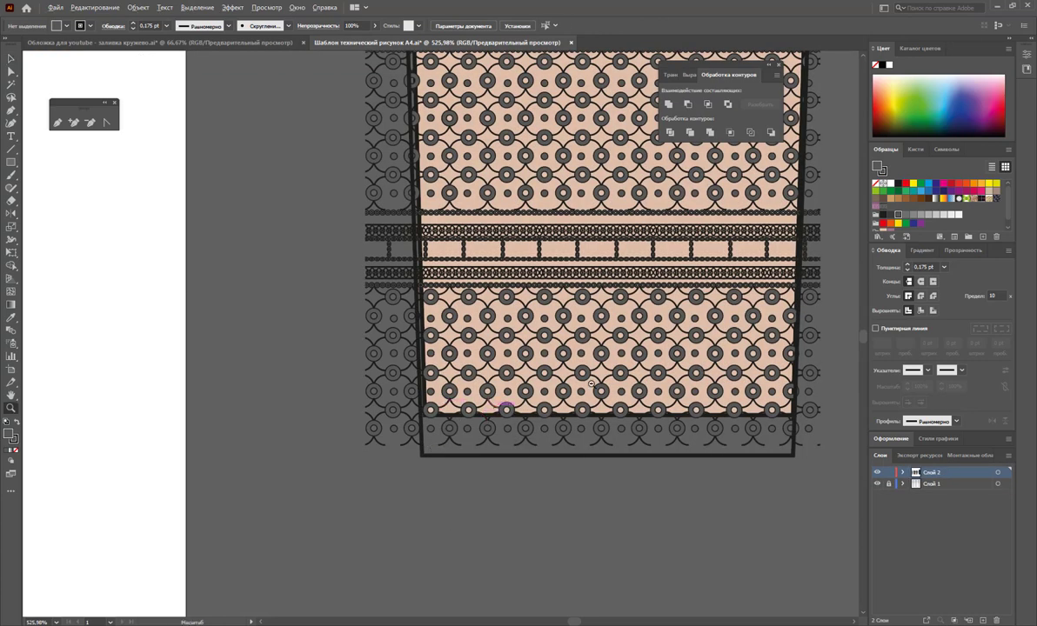
left_click(487, 348, "alt")
left_click(411, 311, "alt")
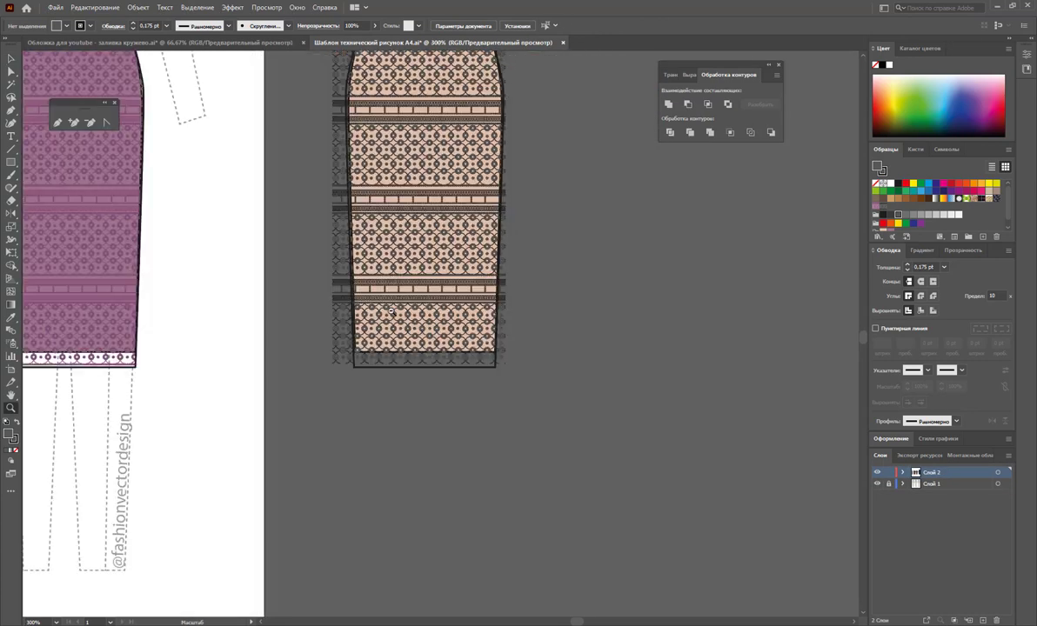
left_click(413, 333, "alt")
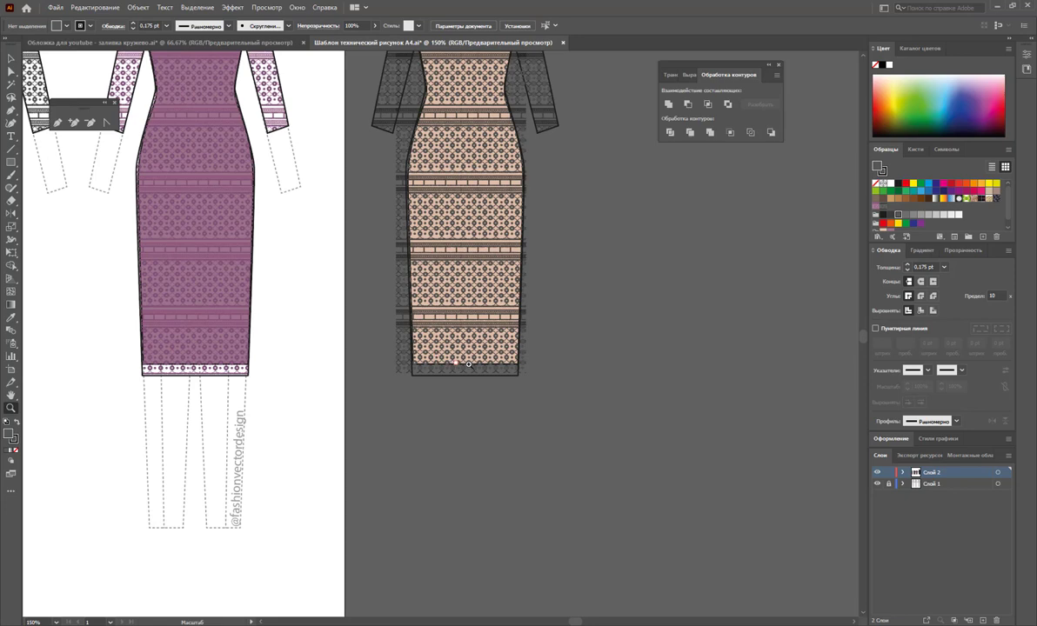
scroll(485, 349, "up", 1)
scroll(486, 349, "up", 5)
scroll(483, 349, "up", 1)
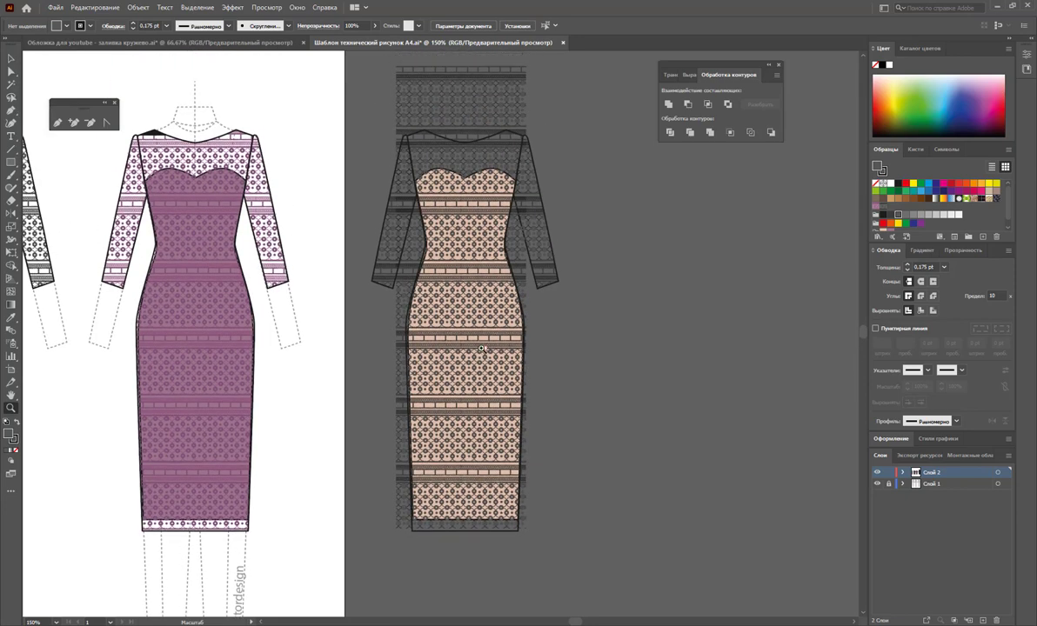
left_click(11, 59)
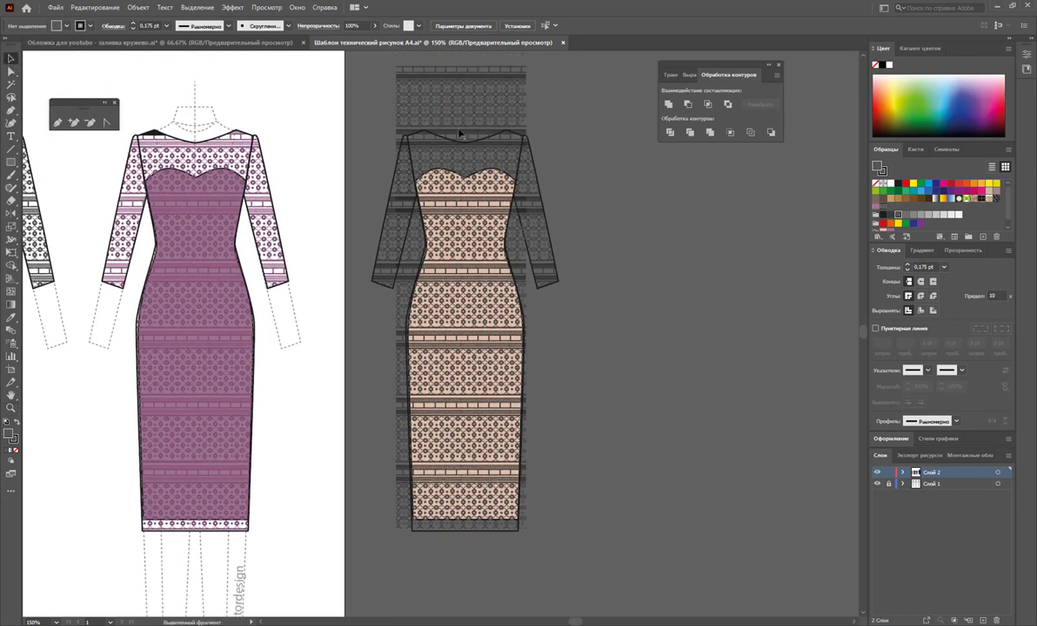
left_click_drag(470, 92, 441, 164)
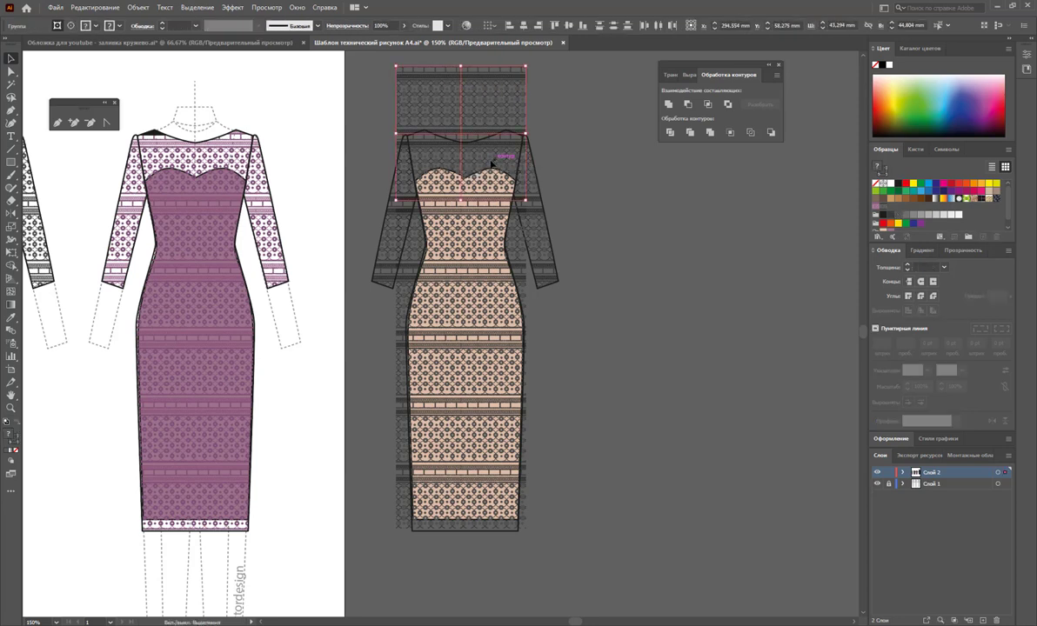
- Add the remaining dress lace and outline to the selection and make a clipping mask
mouse_move(409, 216)
left_mouse_down()
mouse_move(491, 301)
mouse_move(446, 431)
mouse_move(493, 450)
left_mouse_up()
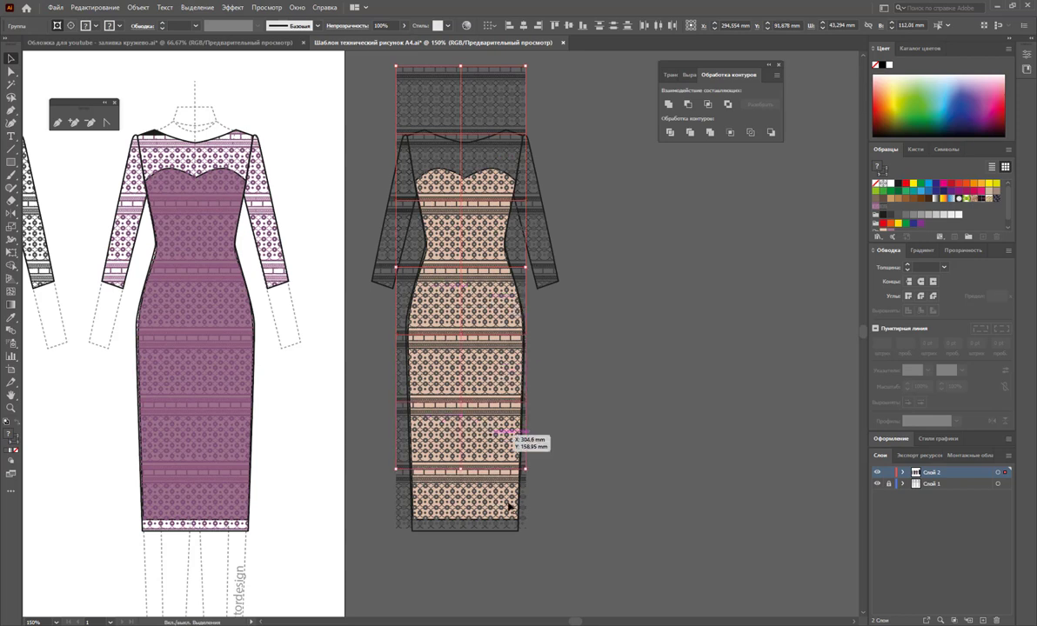
left_click_drag(510, 507, 419, 536)
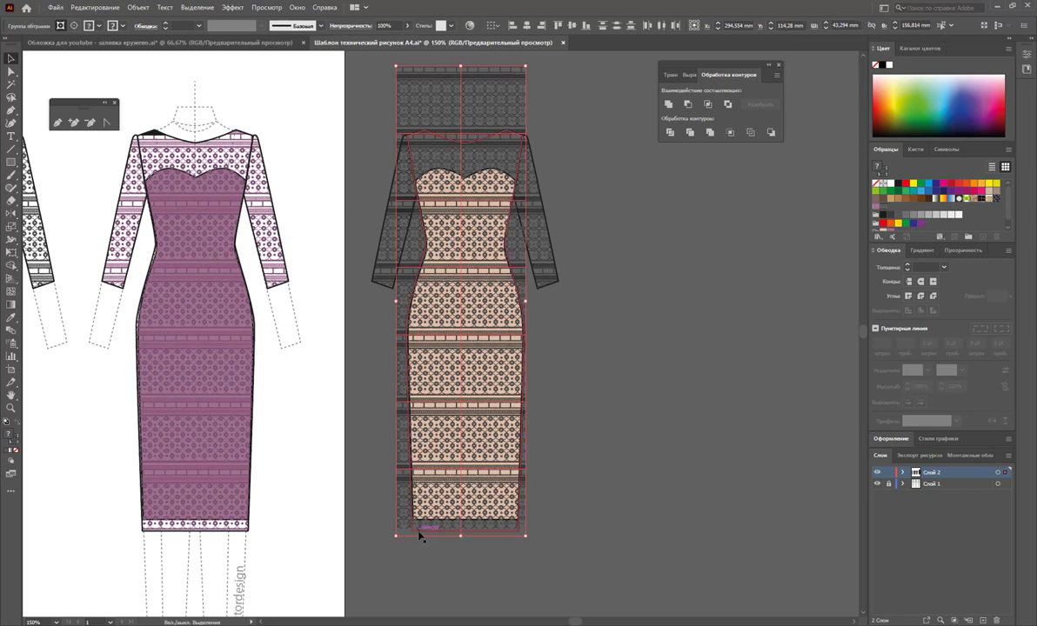
left_click_drag(442, 460, 474, 408)
right_click(475, 406)
left_click(591, 499)
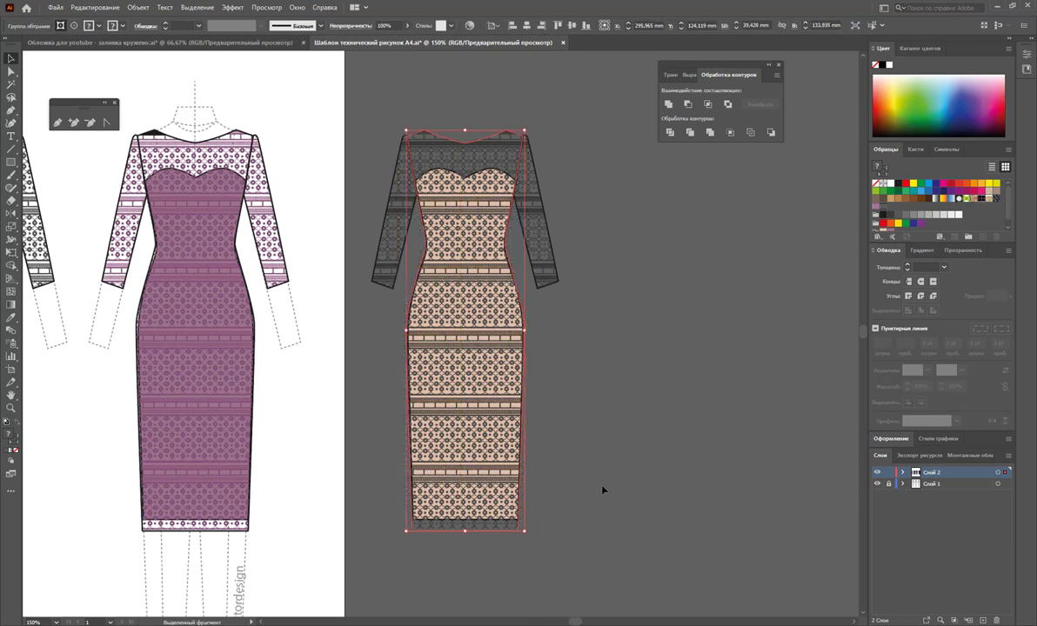
left_click(601, 501)
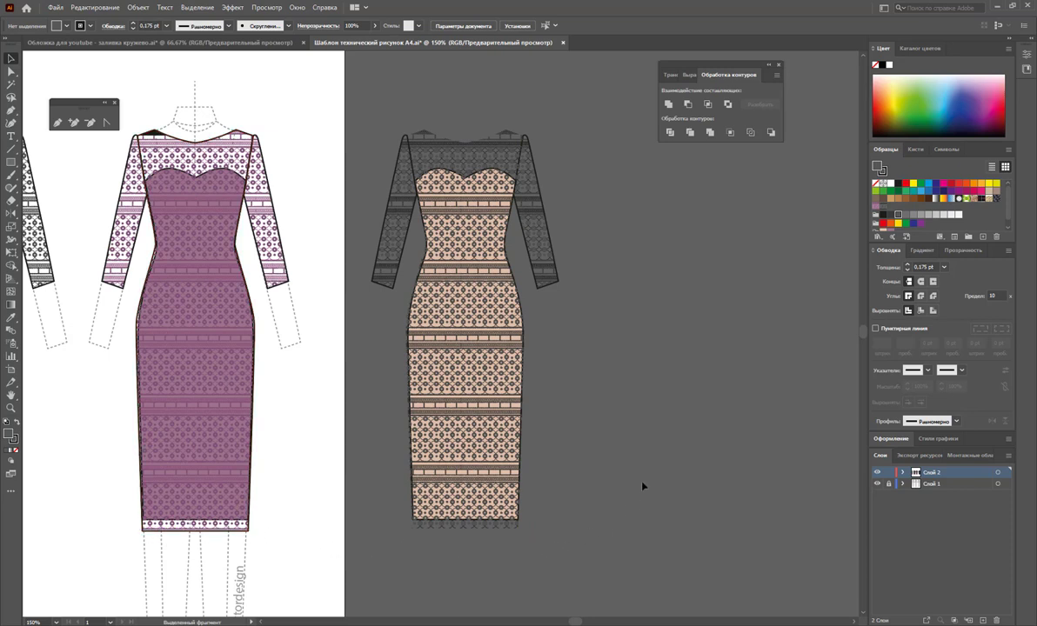
- Select the copied dress's right sleeve and zoom in on the bodice and sleeves
left_click(548, 259)
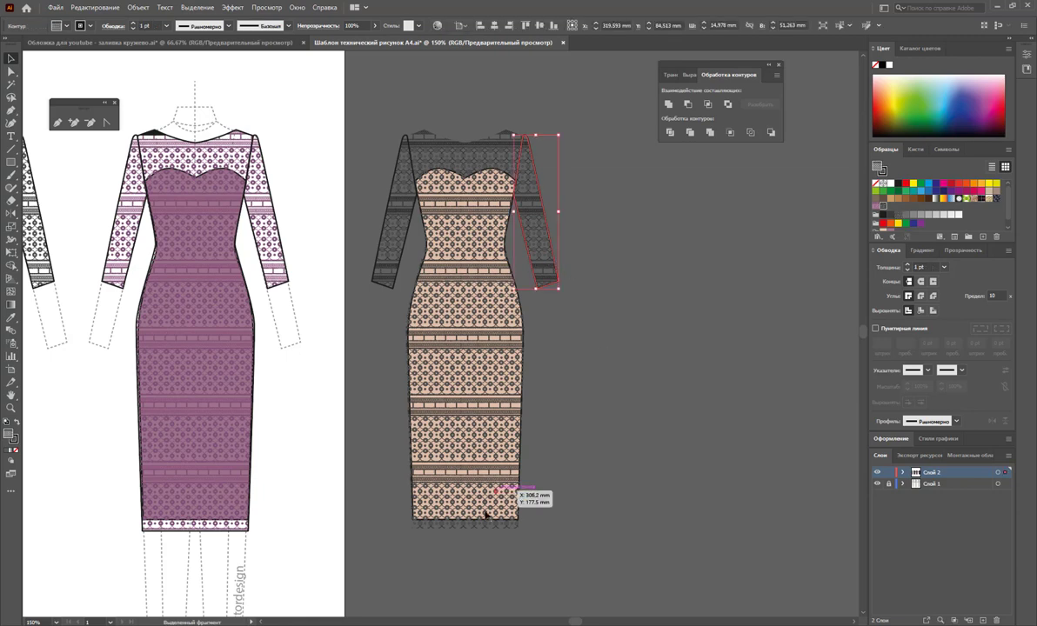
left_click(11, 408)
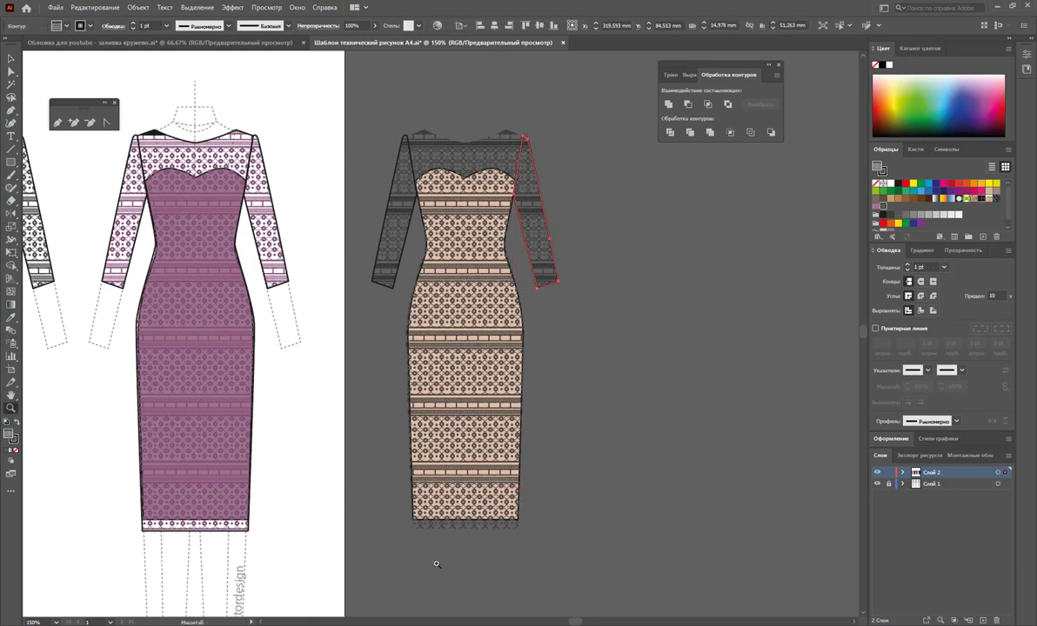
mouse_move(434, 556)
left_mouse_down()
mouse_move(592, 565)
mouse_move(522, 561)
left_mouse_up()
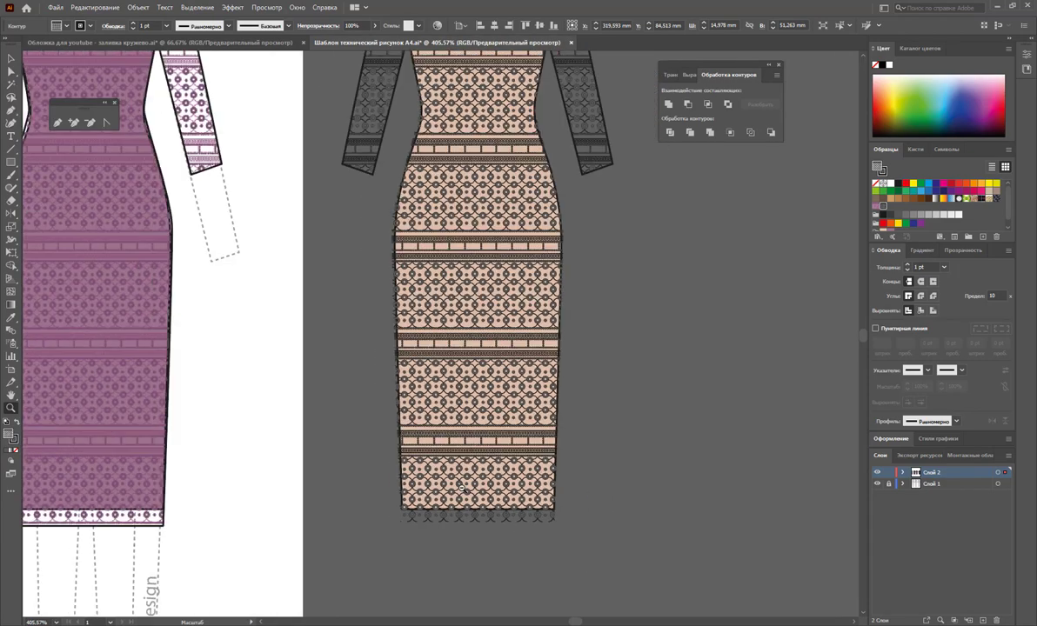
mouse_move(602, 180)
left_mouse_down()
mouse_move(724, 293)
mouse_move(648, 296)
mouse_move(247, 83)
left_mouse_up()
left_click(14, 58)
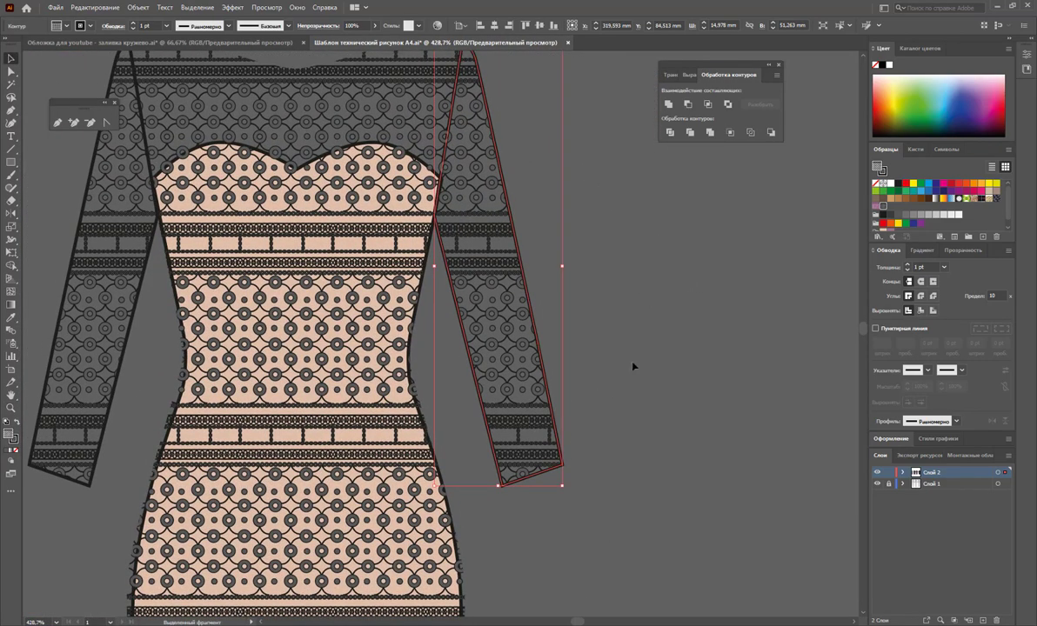
scroll(632, 366, "up", 1)
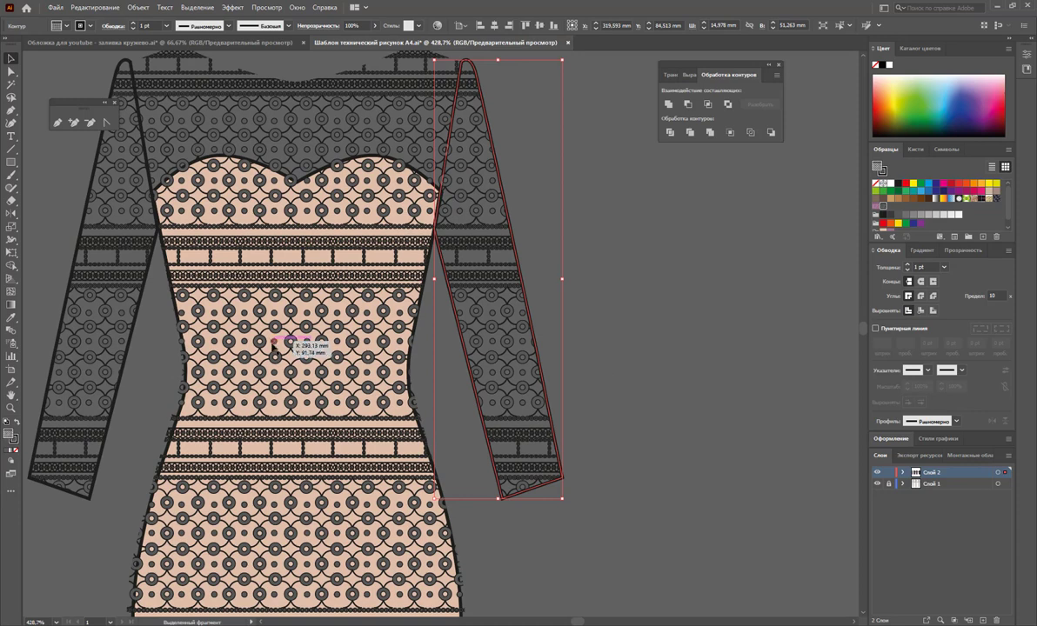
- Rotate the sleeve's lace pattern 24° with Transform Objects turned off
left_click(11, 214)
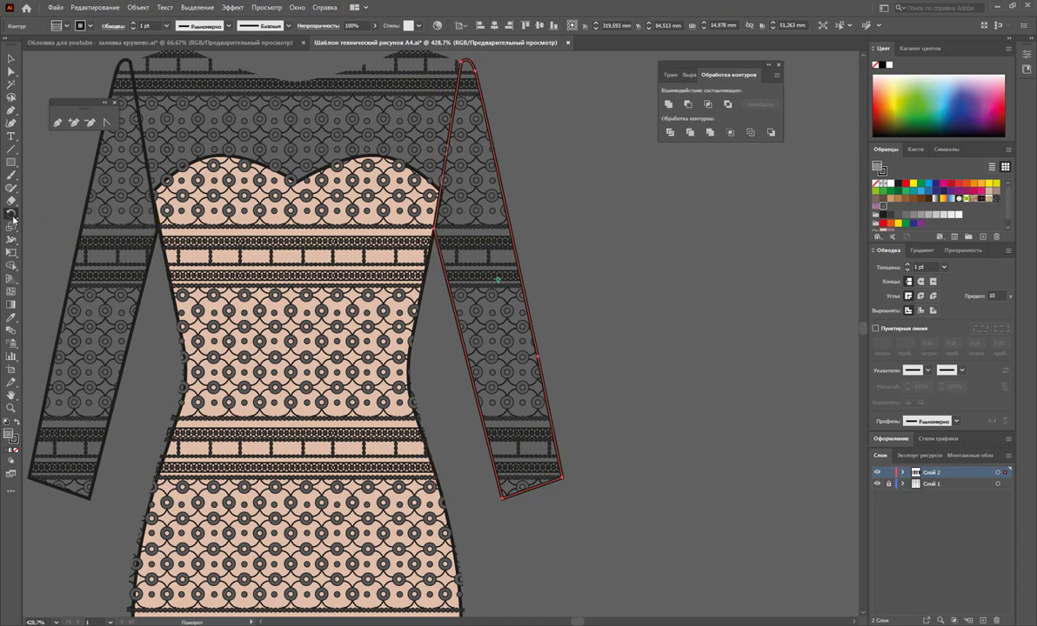
left_click(483, 285, "alt")
left_click_drag(522, 253, 708, 224)
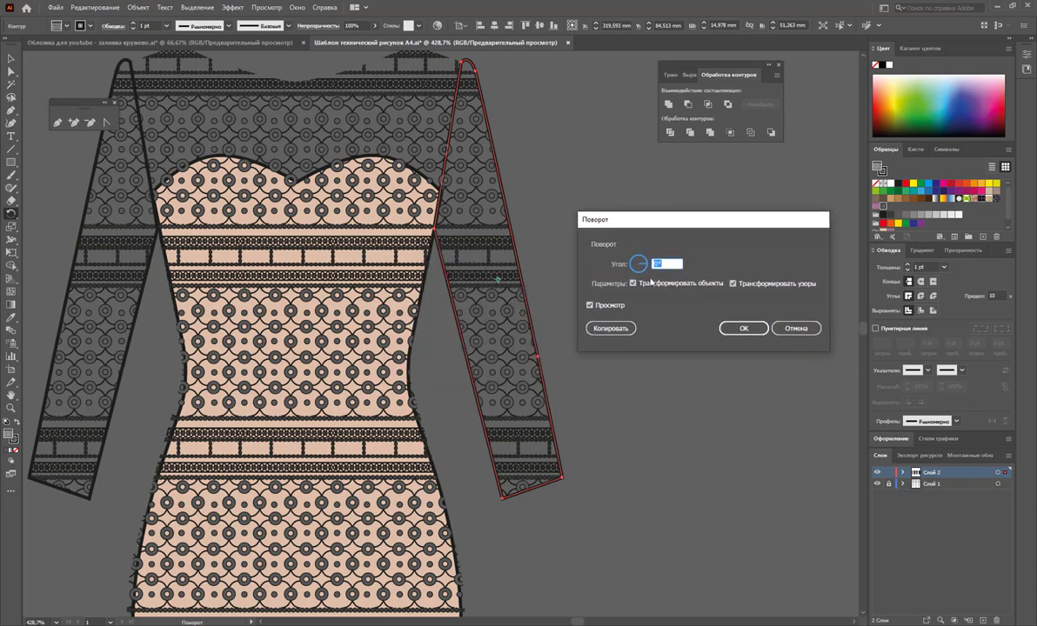
left_click(633, 284)
left_click(643, 263)
key("Tab")
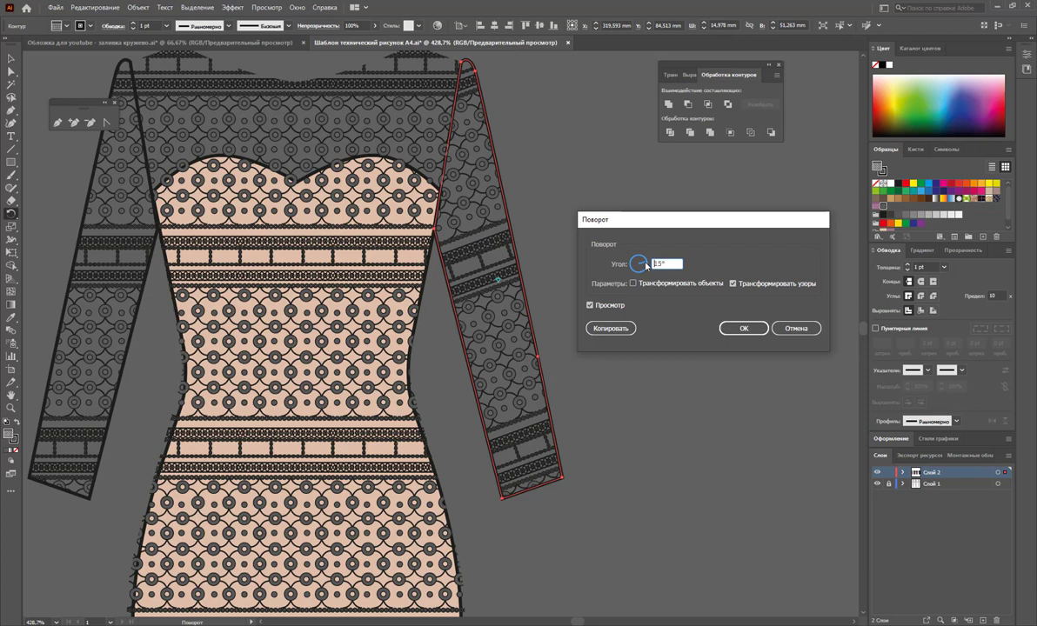
left_click(645, 265)
key("Tab")
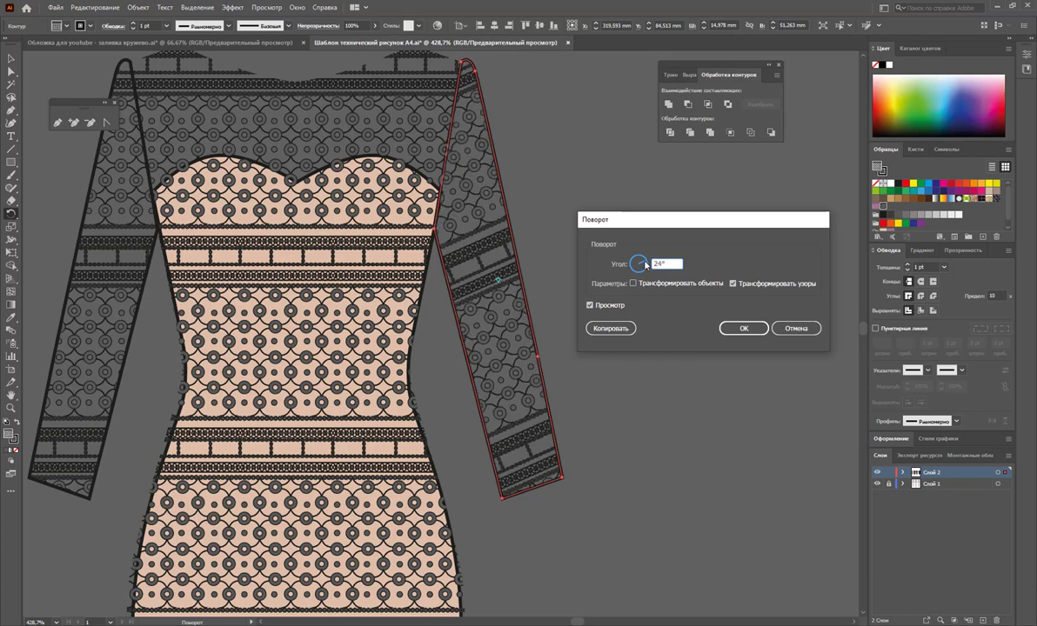
left_click(646, 265)
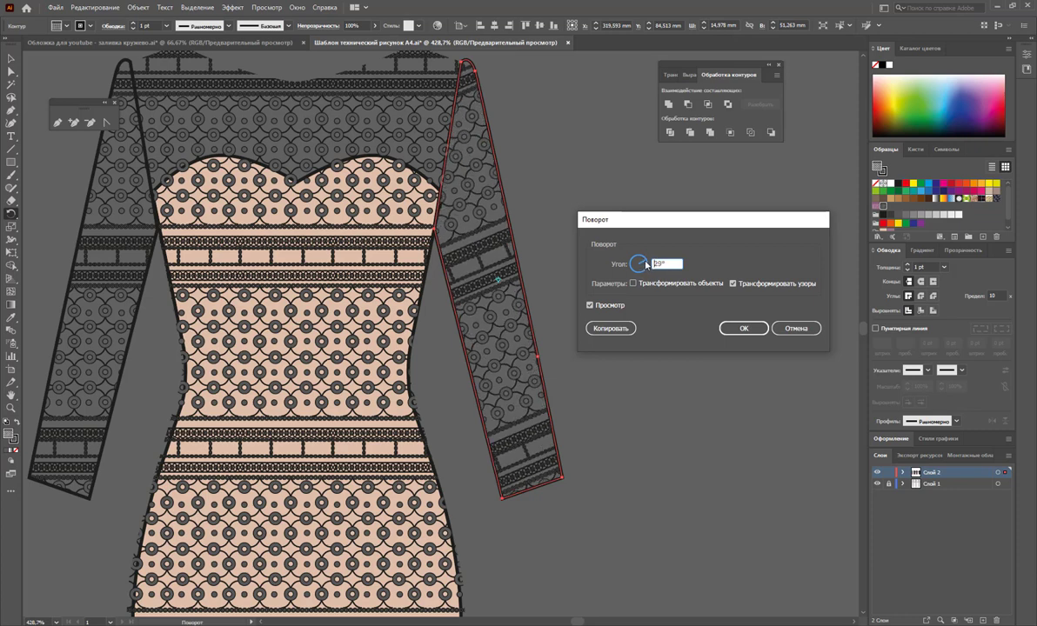
left_click(645, 264)
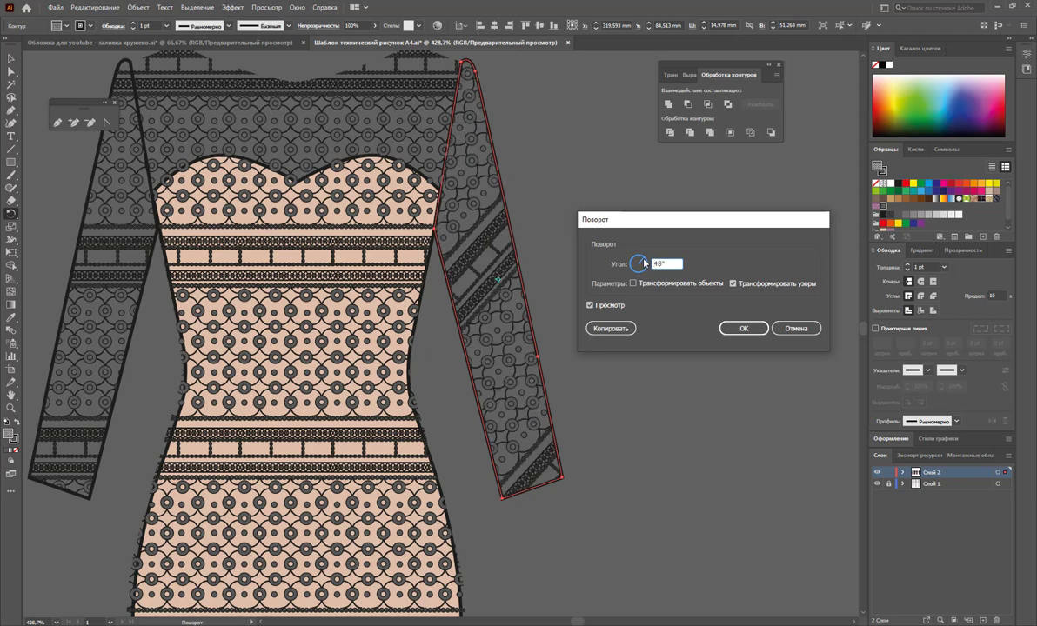
left_click_drag(644, 263, 646, 266)
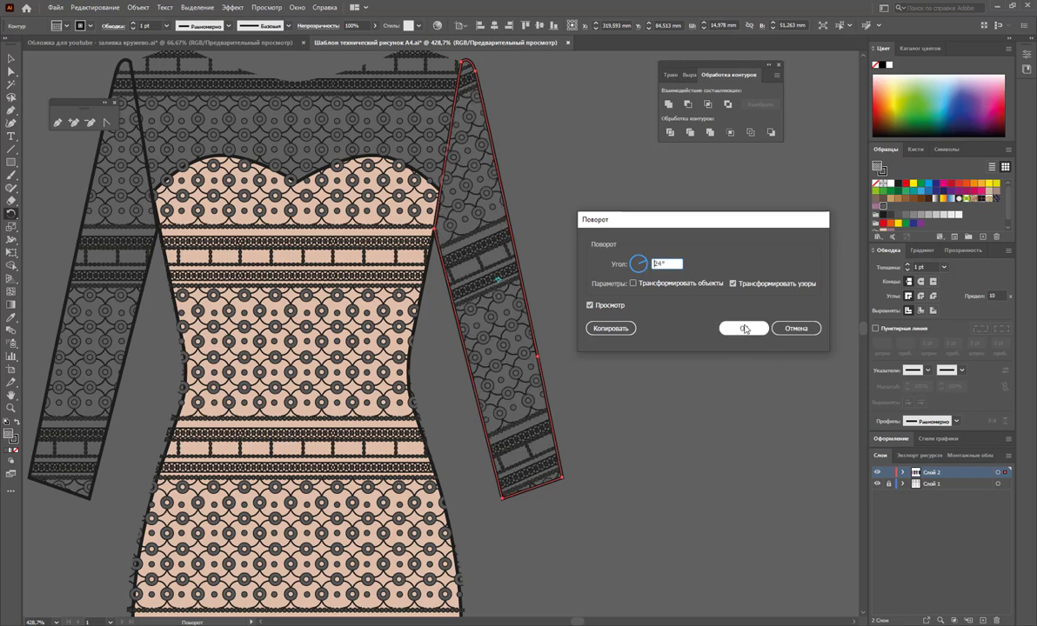
left_click(738, 329)
- Expand the rotated sleeve's lace fill via Object > Expand
left_click(12, 59)
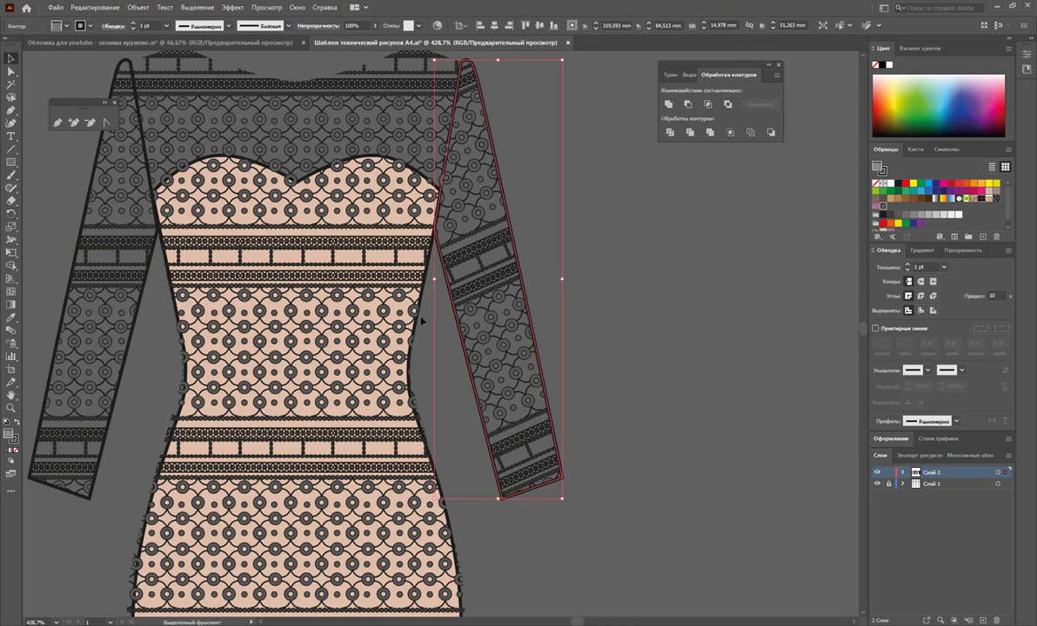
right_click(477, 305)
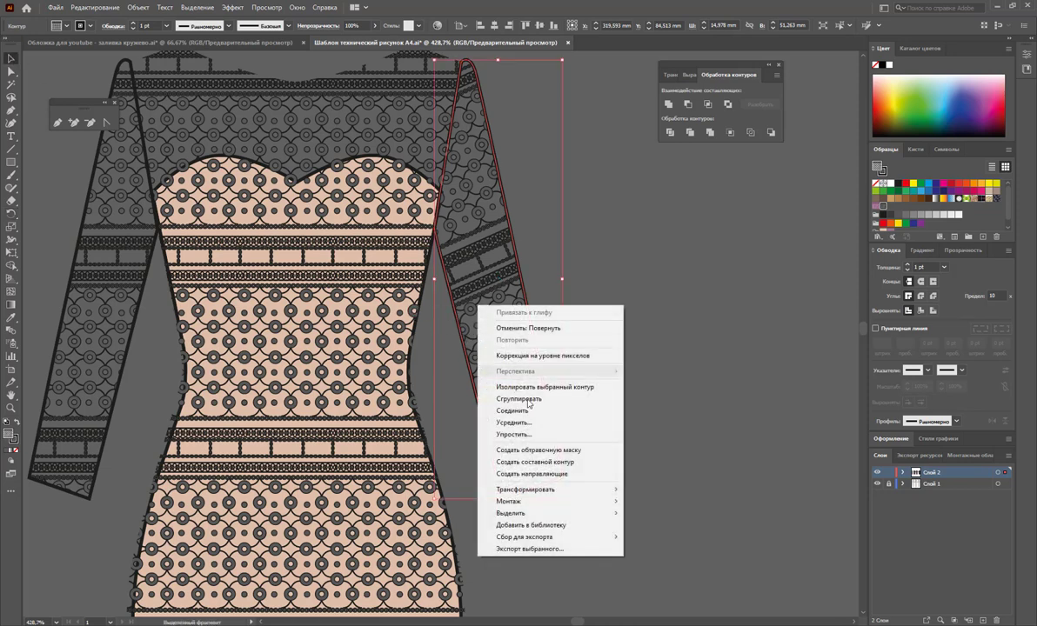
left_click(715, 409)
left_click(487, 261)
left_click(140, 13)
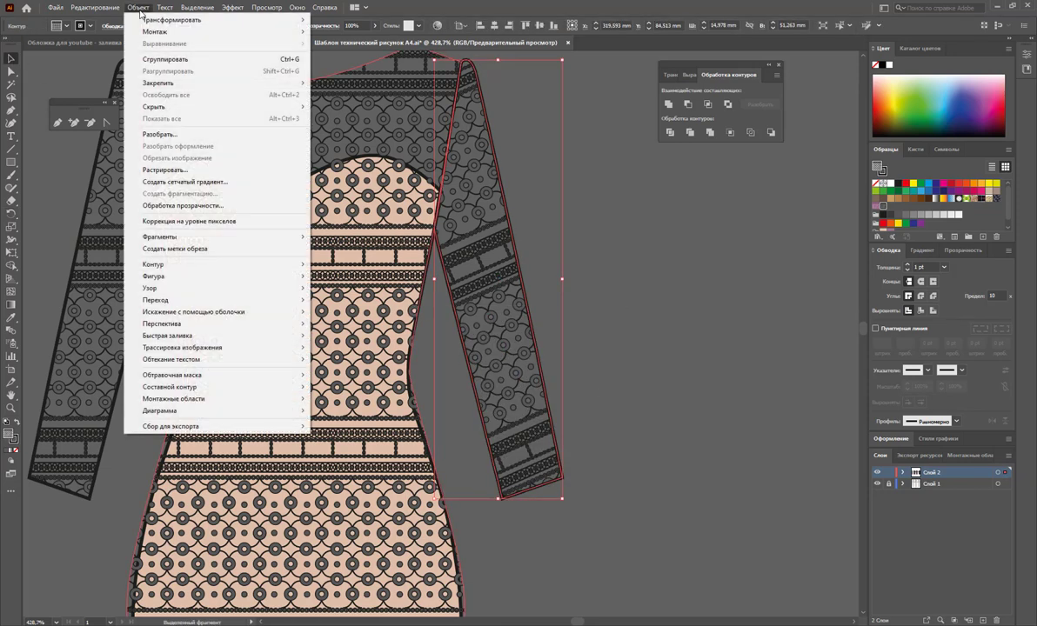
left_click(157, 130)
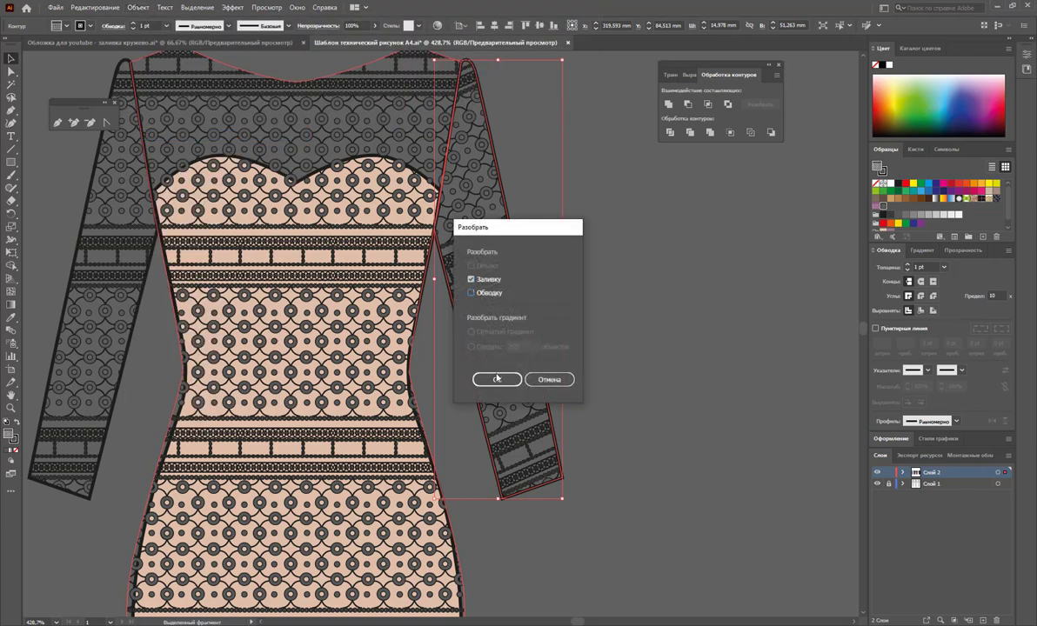
left_click(496, 379)
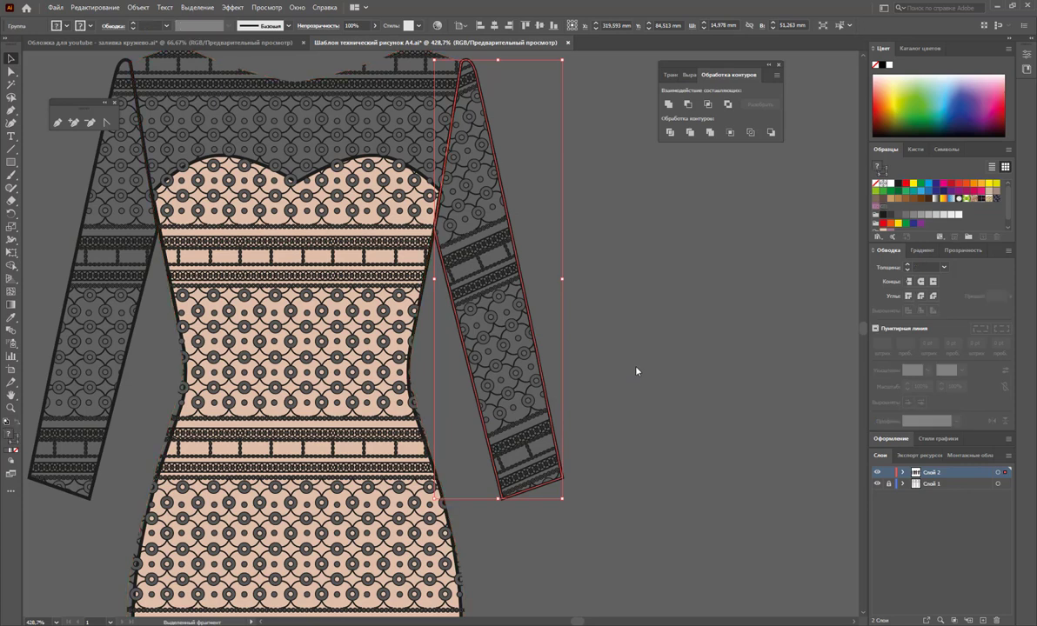
- Ungroup the expanded sleeve lace twice, then clear the selection
right_click(515, 337)
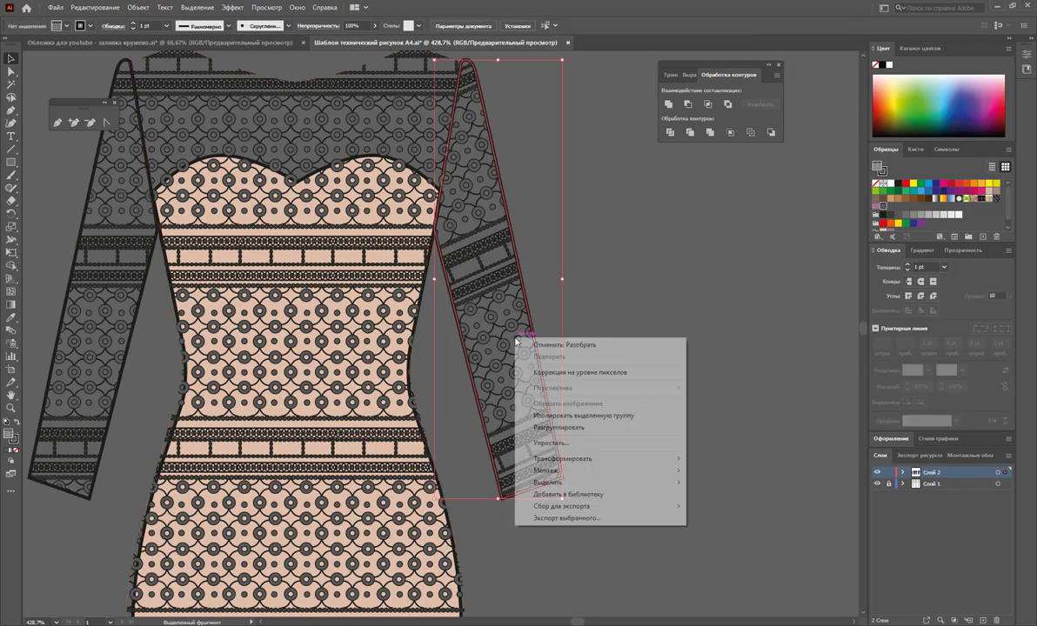
left_click(558, 427)
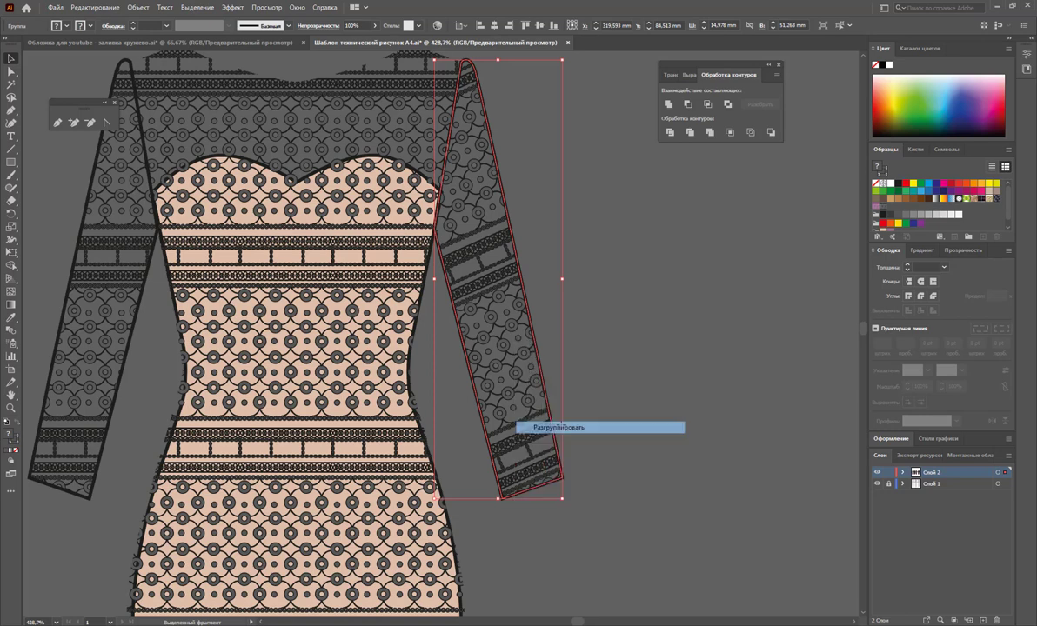
right_click(506, 344)
left_click(557, 422)
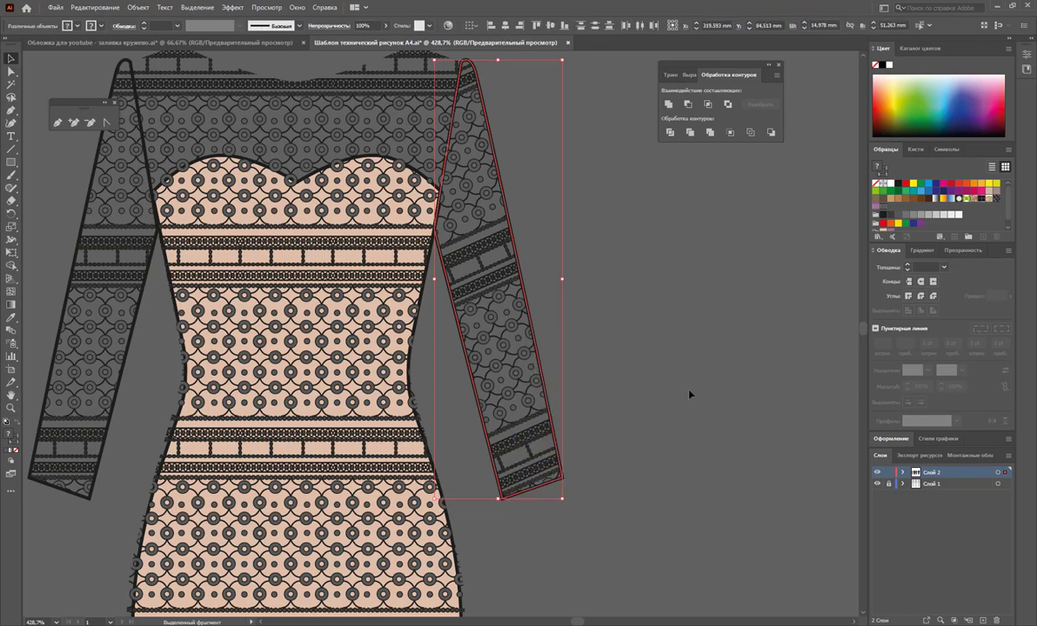
left_click(690, 393)
left_click(529, 370)
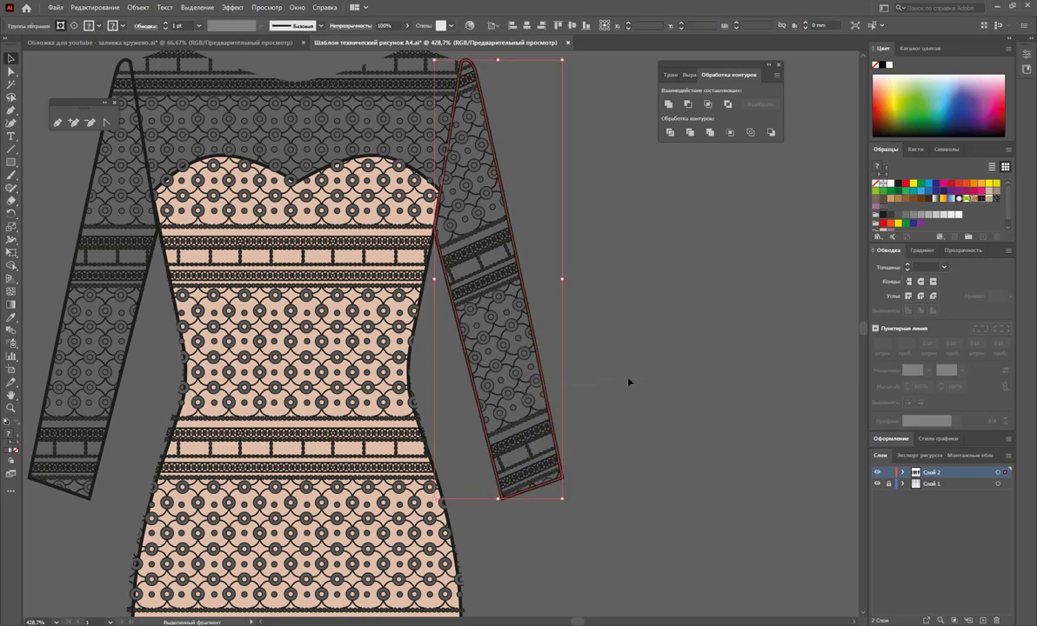
left_click(591, 403)
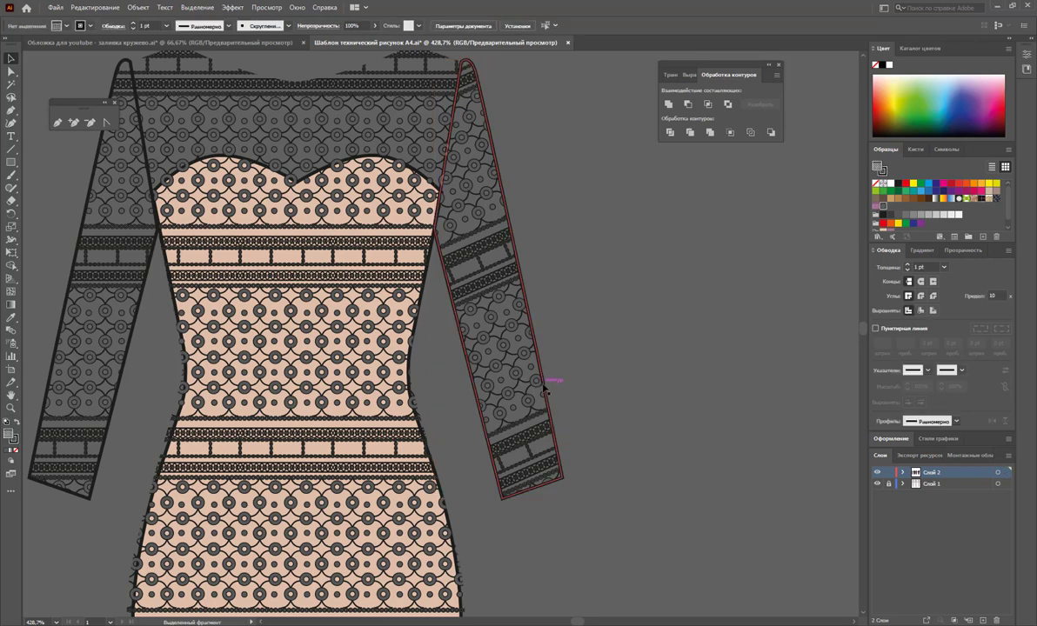
- Try a clipping mask on the sleeve lace, undo it, and re-clip the rotated lace with Ctrl+7
left_click_drag(544, 389, 513, 405)
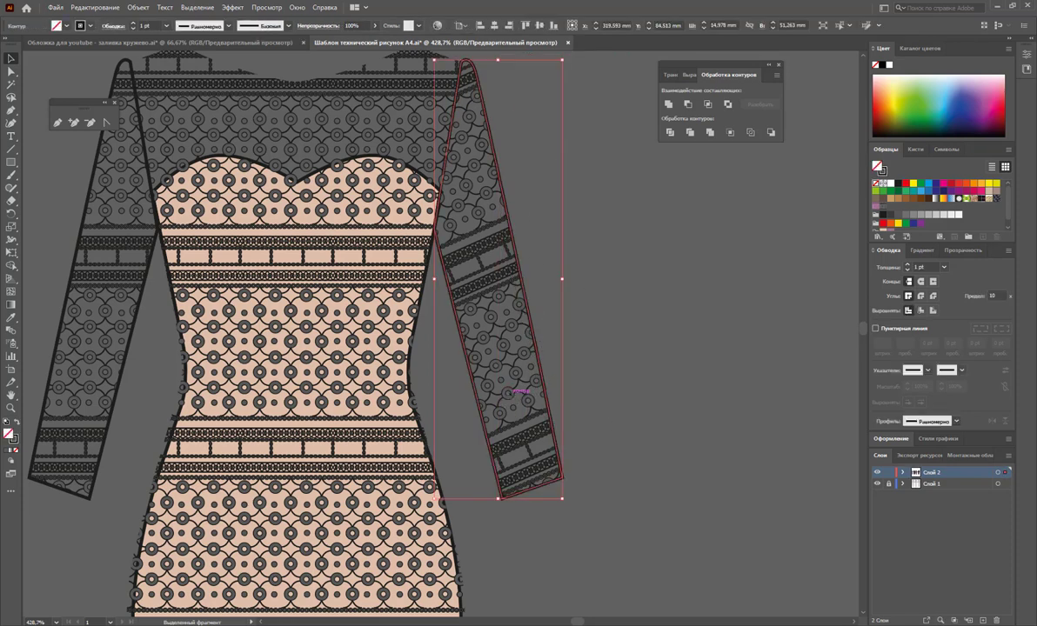
right_click(514, 402)
left_click(578, 486)
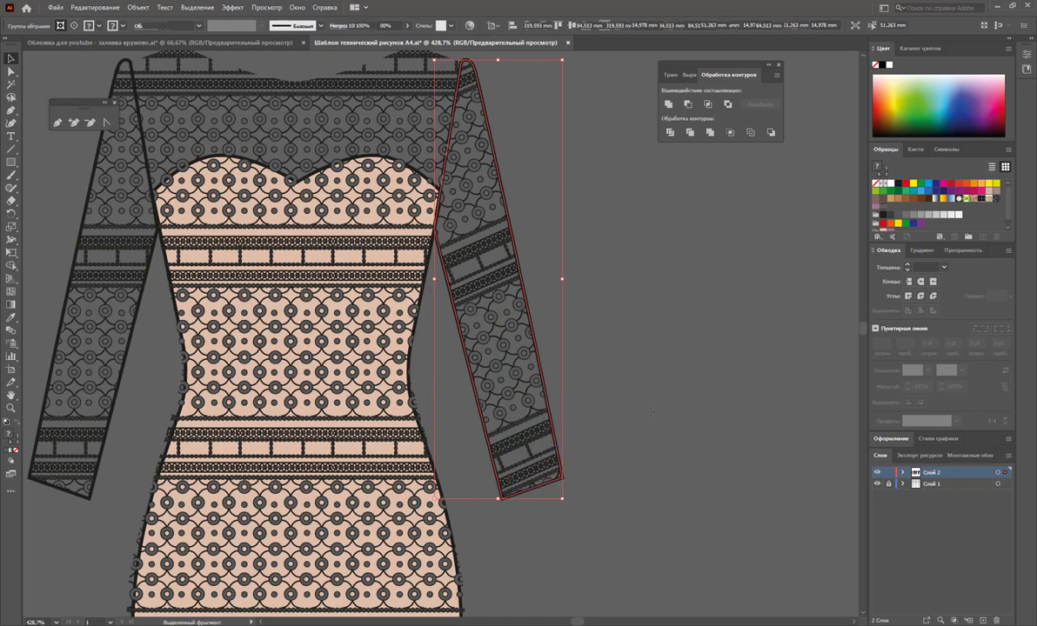
key("ctrl+z")
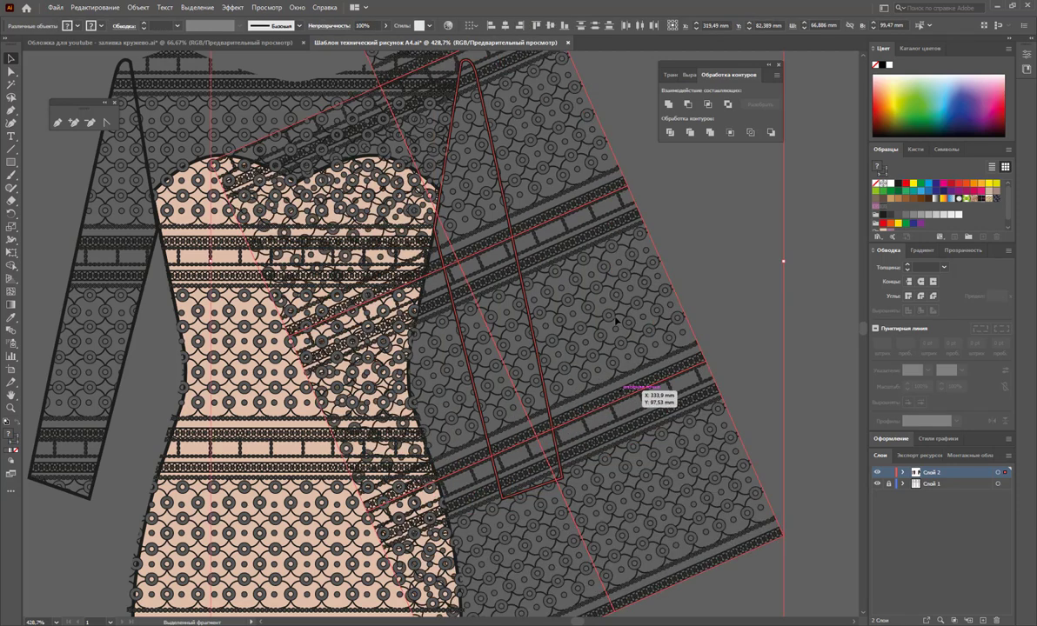
scroll(616, 322, "down", 1)
scroll(588, 315, "down", 1)
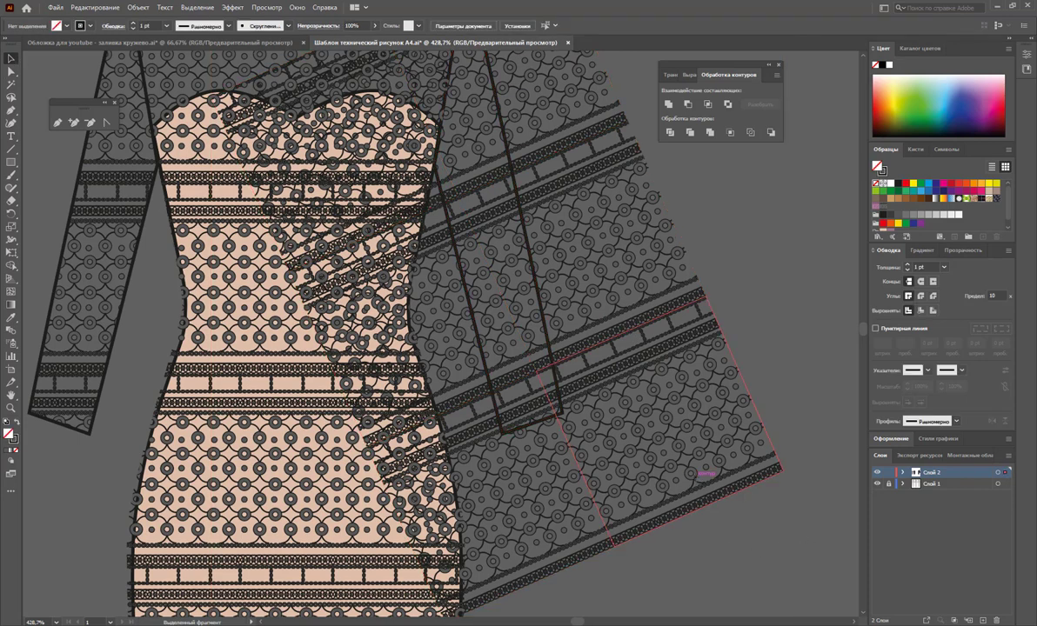
key("ctrl+7")
- Remove the lace piece over the dress's lower right and select the sleeve lace group
left_click(642, 502)
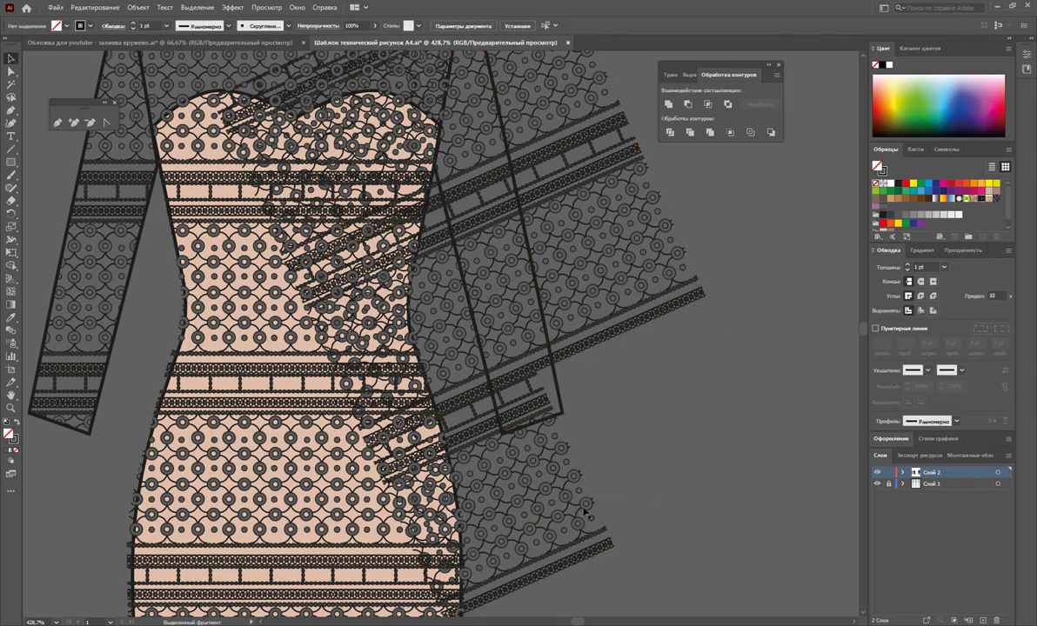
left_click(585, 509)
key("ctrl+7")
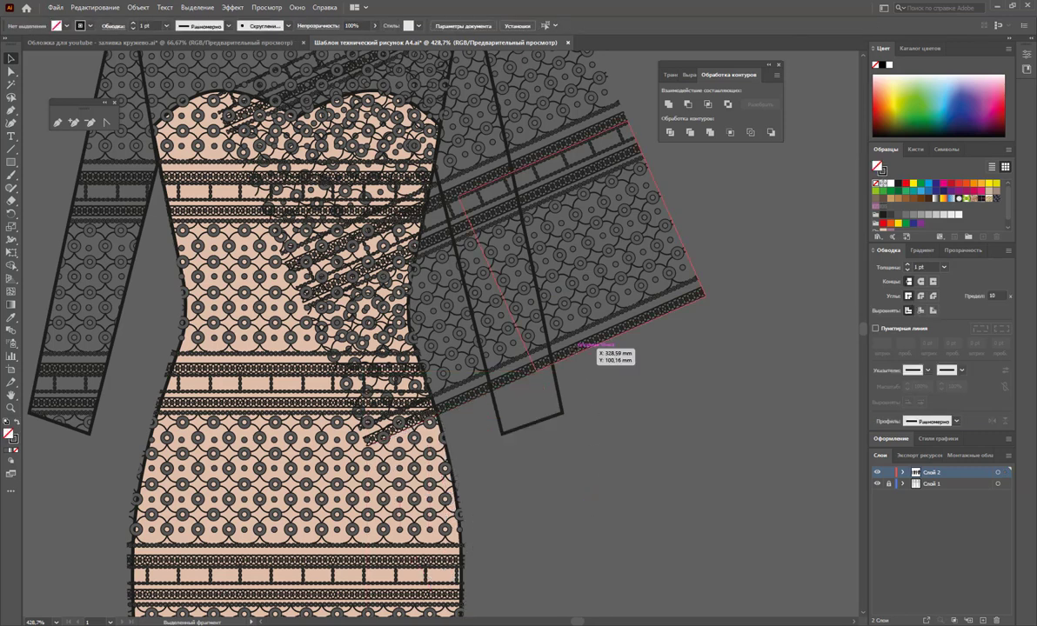
left_click(586, 350)
- Isolate the sleeve lace group and pick the small strip fragments below the sleeve
double_click(576, 348)
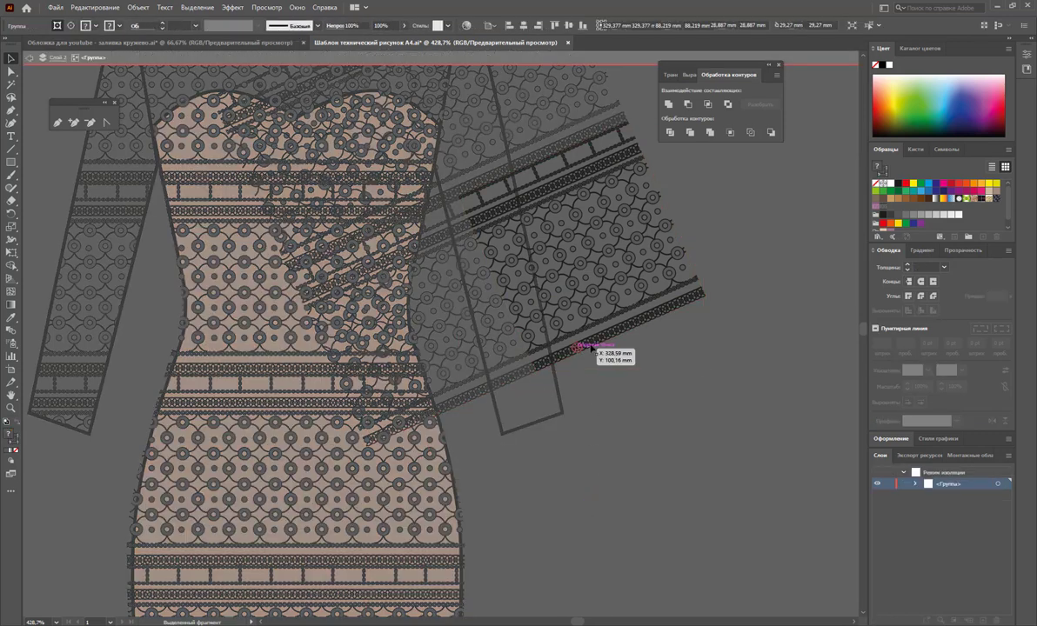
left_click(542, 370)
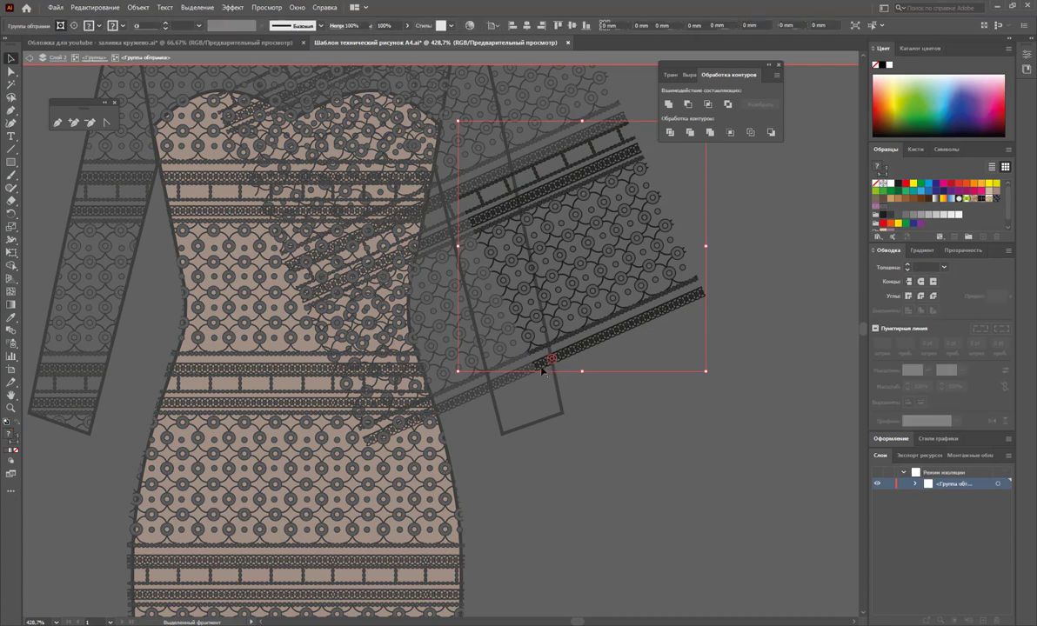
left_click(548, 365)
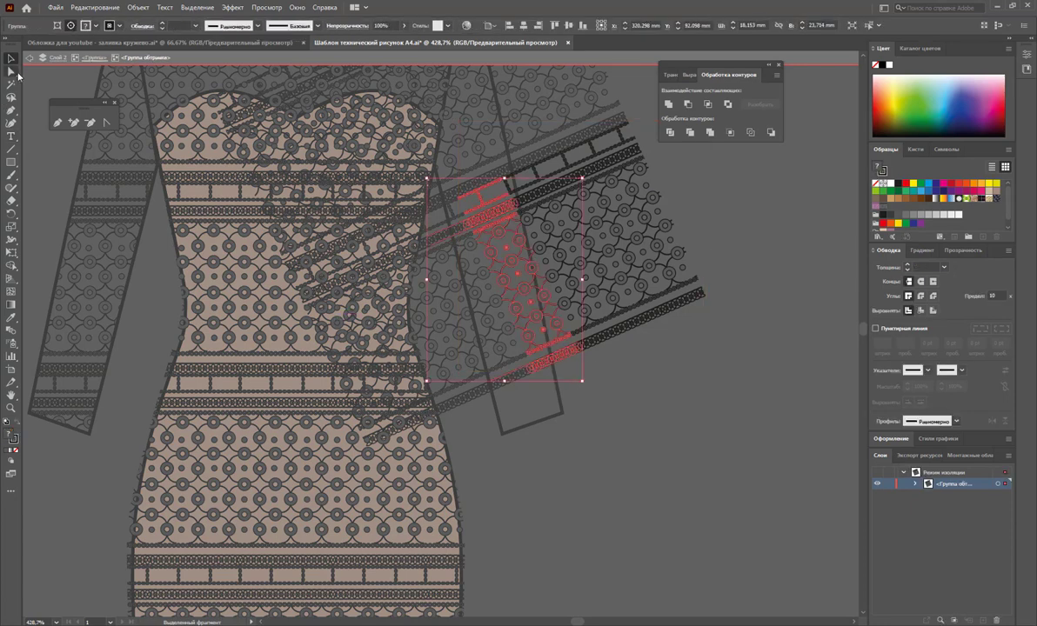
left_click(604, 405)
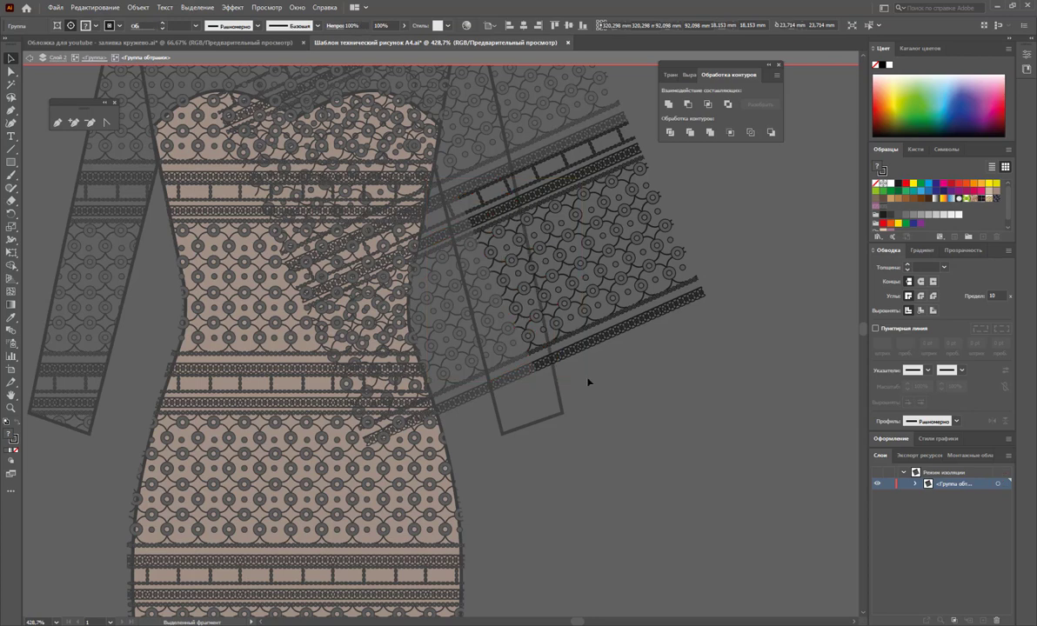
left_click(533, 360)
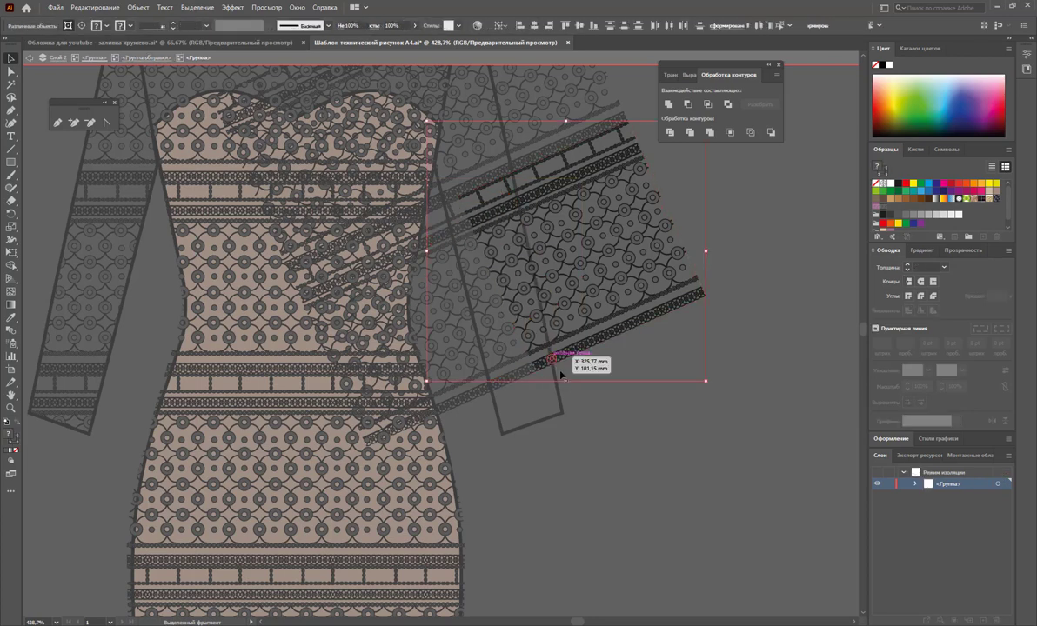
left_click(603, 396)
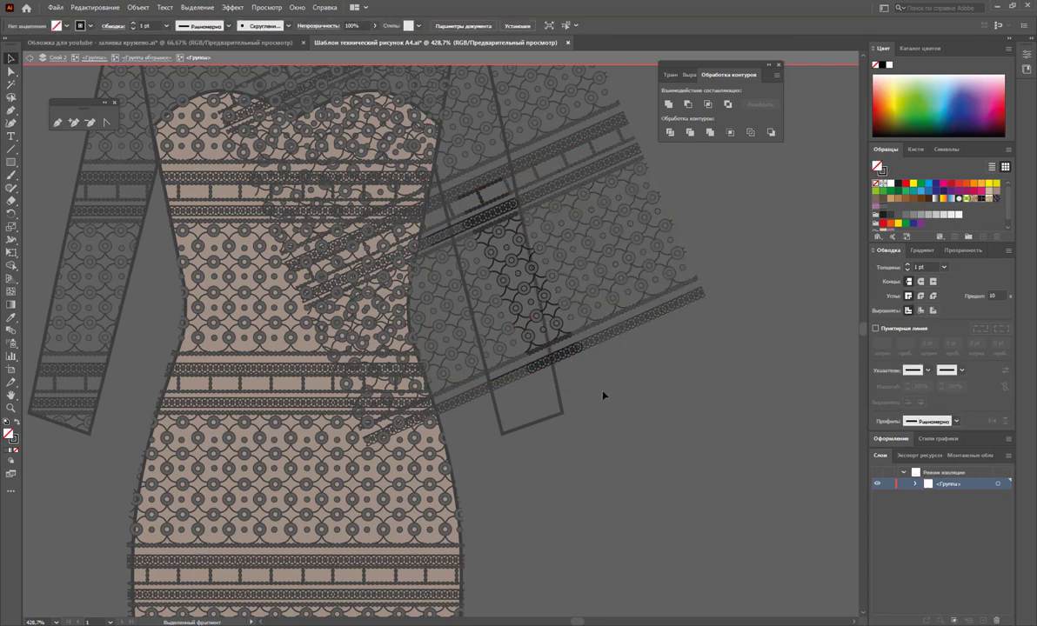
left_click(529, 360)
left_click(561, 348)
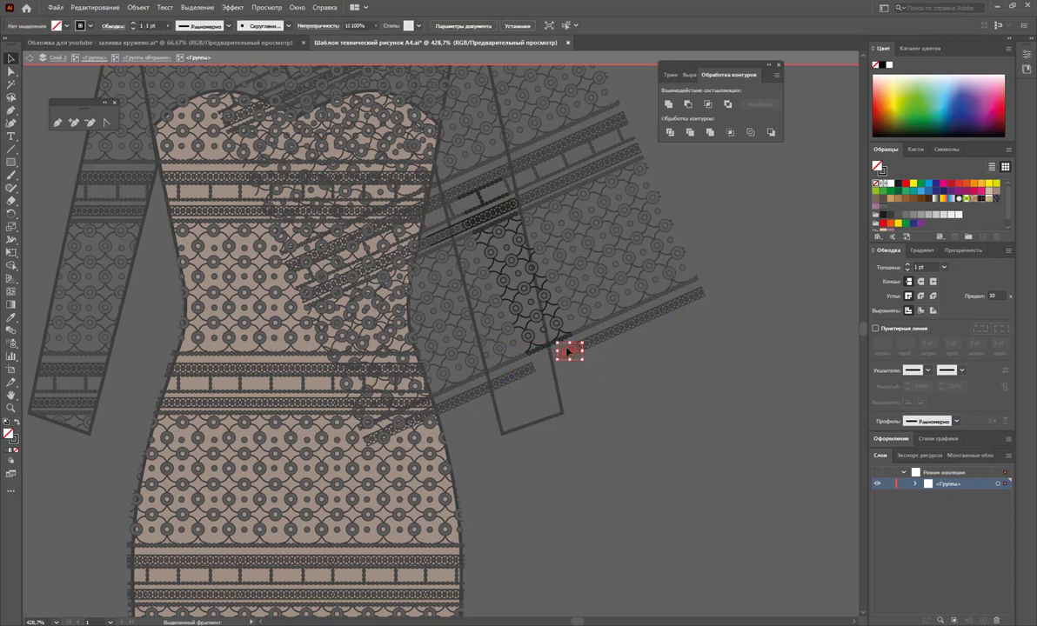
left_click_drag(568, 352, 569, 353)
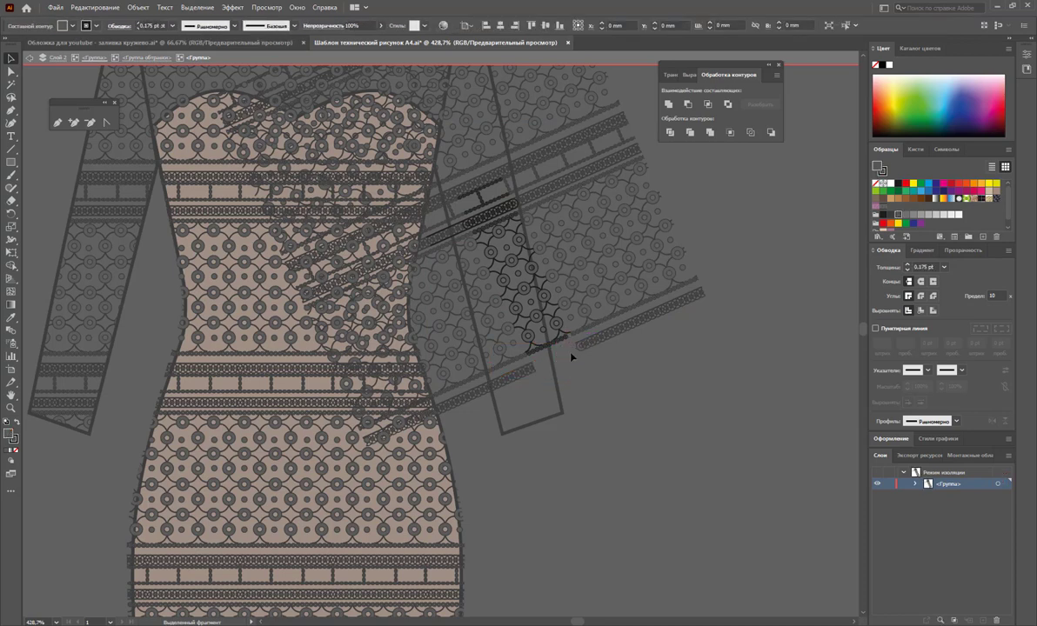
left_click(572, 357)
mouse_move(554, 334)
left_mouse_down()
mouse_move(559, 348)
mouse_move(528, 355)
mouse_move(551, 341)
left_mouse_up()
- Re-isolate the lace group and select the strip pieces and fragments at the sleeve's bottom edge
double_click(578, 391)
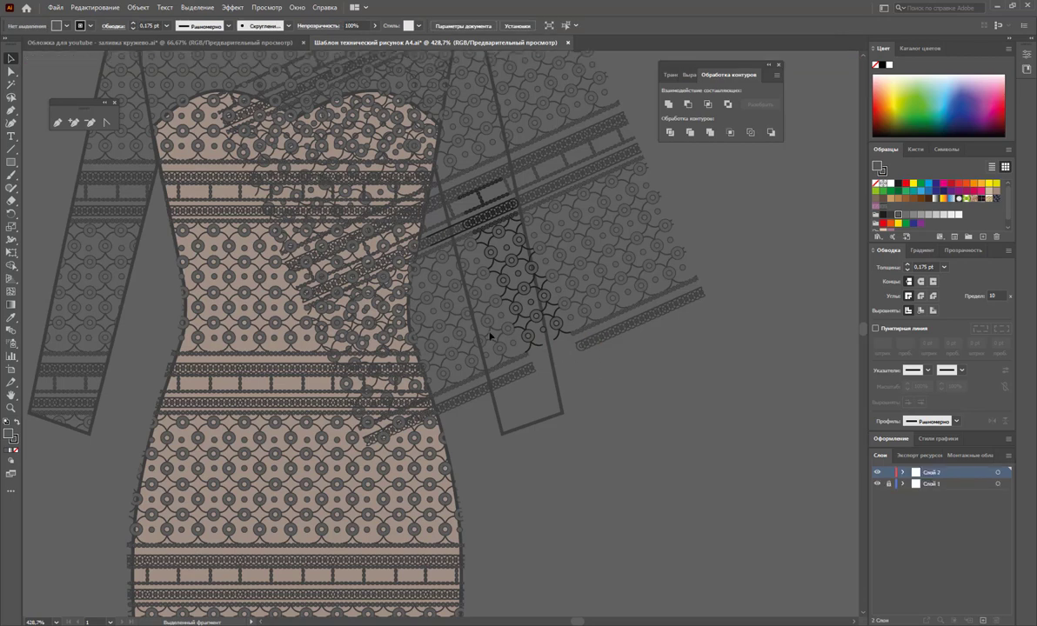
double_click(518, 379)
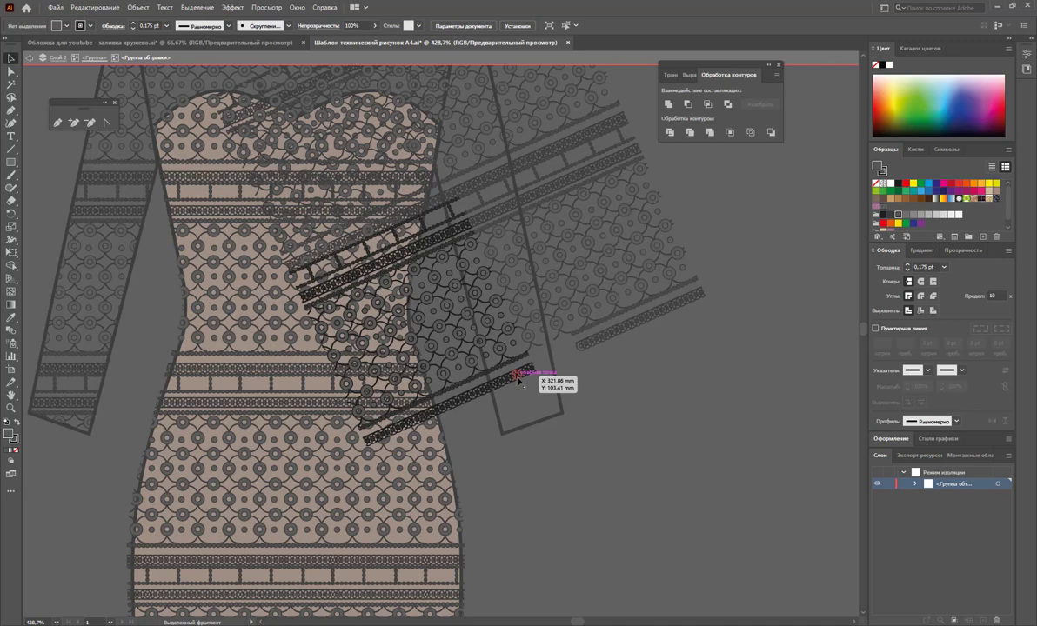
left_click(519, 379)
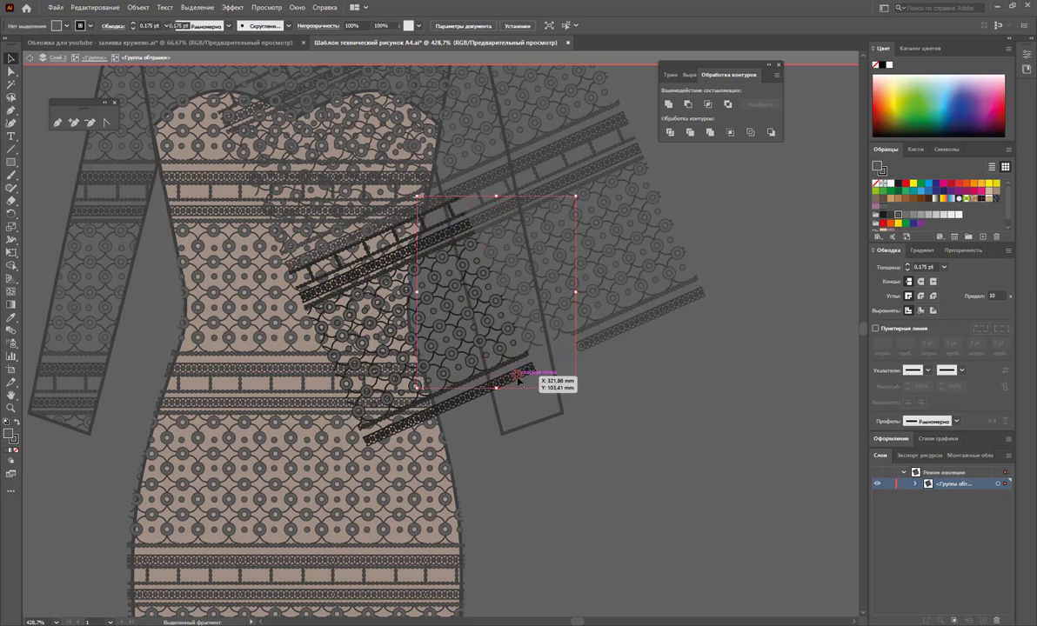
left_click(565, 416)
left_click_drag(470, 335, 553, 396)
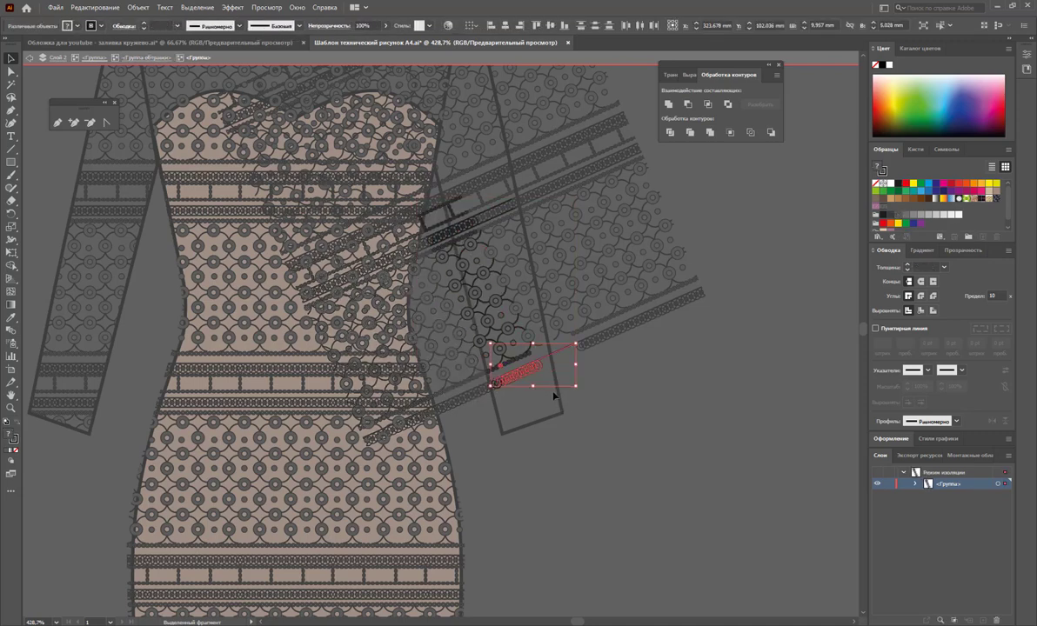
left_click(498, 381)
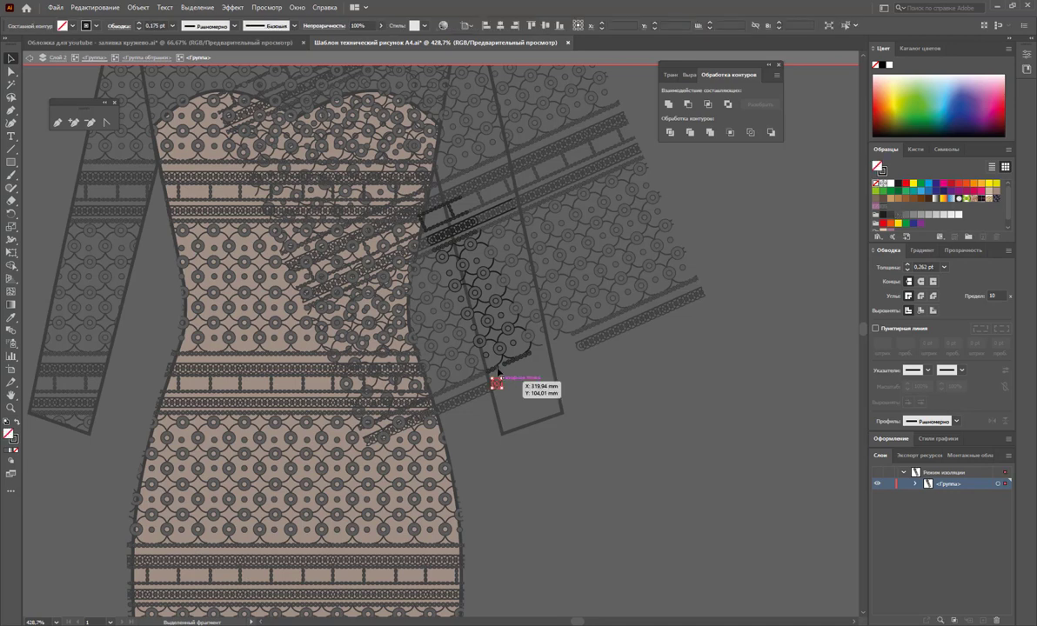
left_click(494, 371)
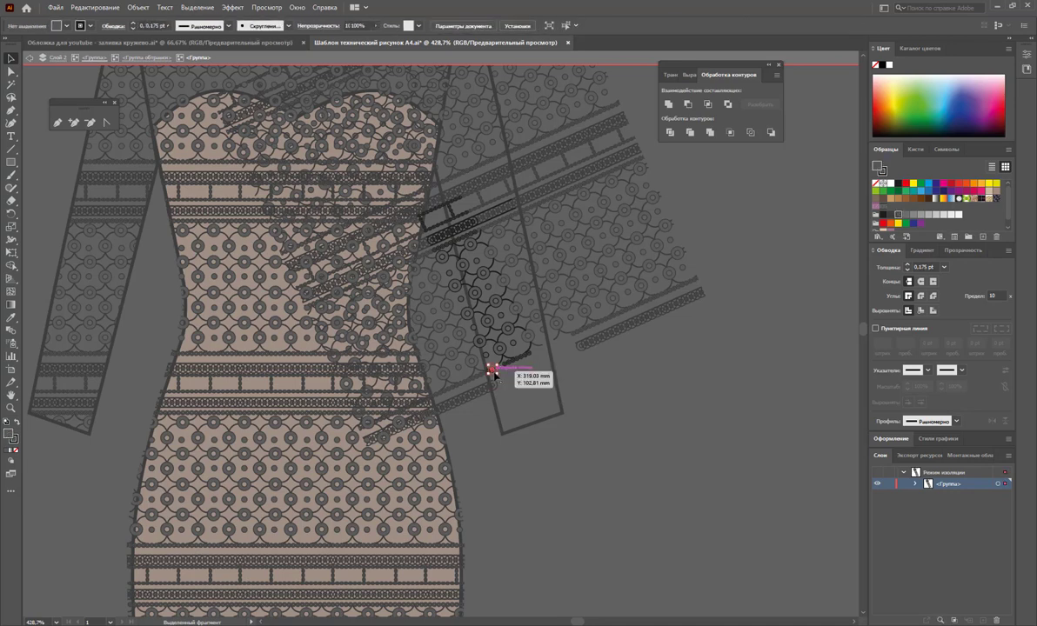
left_click(510, 369)
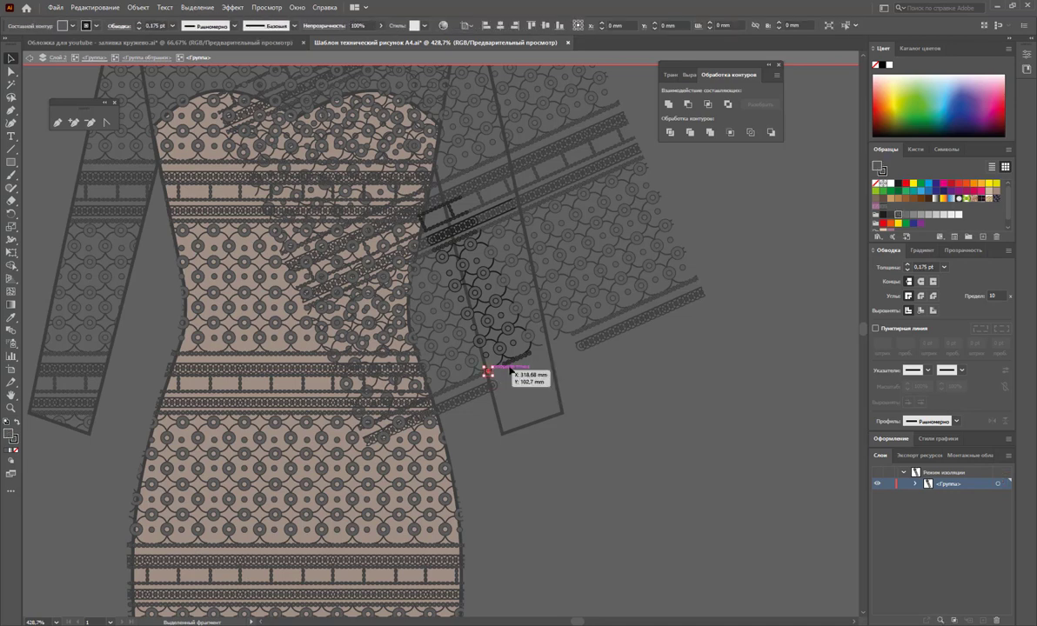
left_click(534, 375)
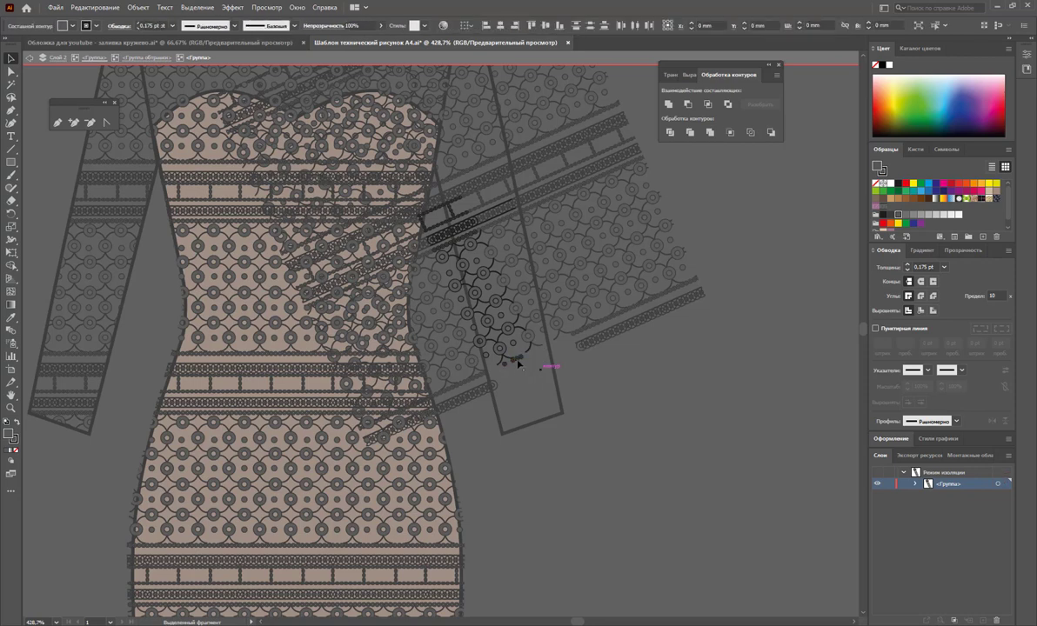
left_click(522, 362)
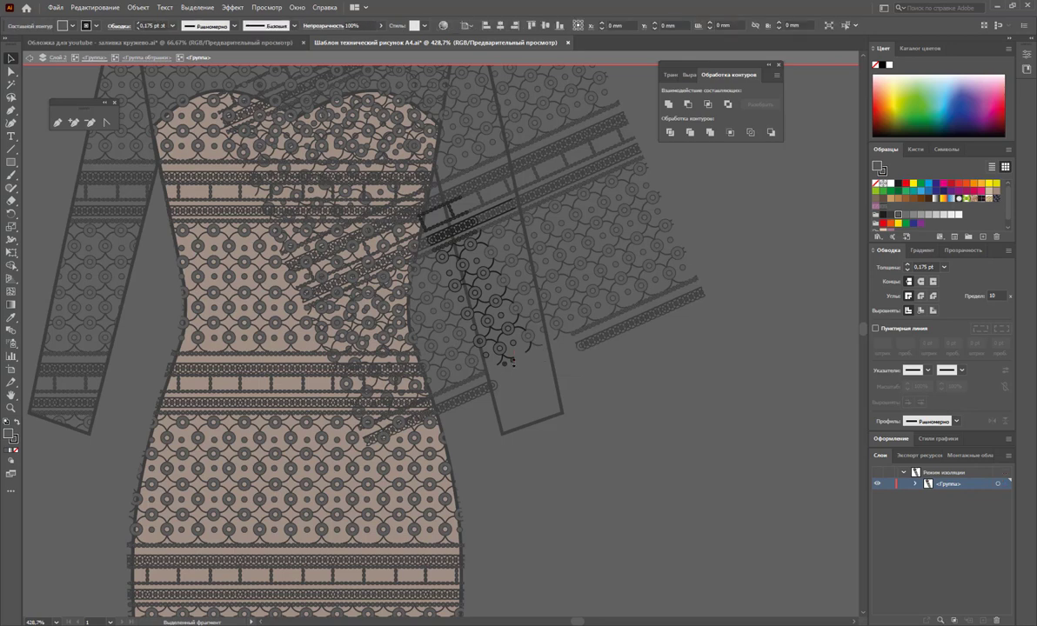
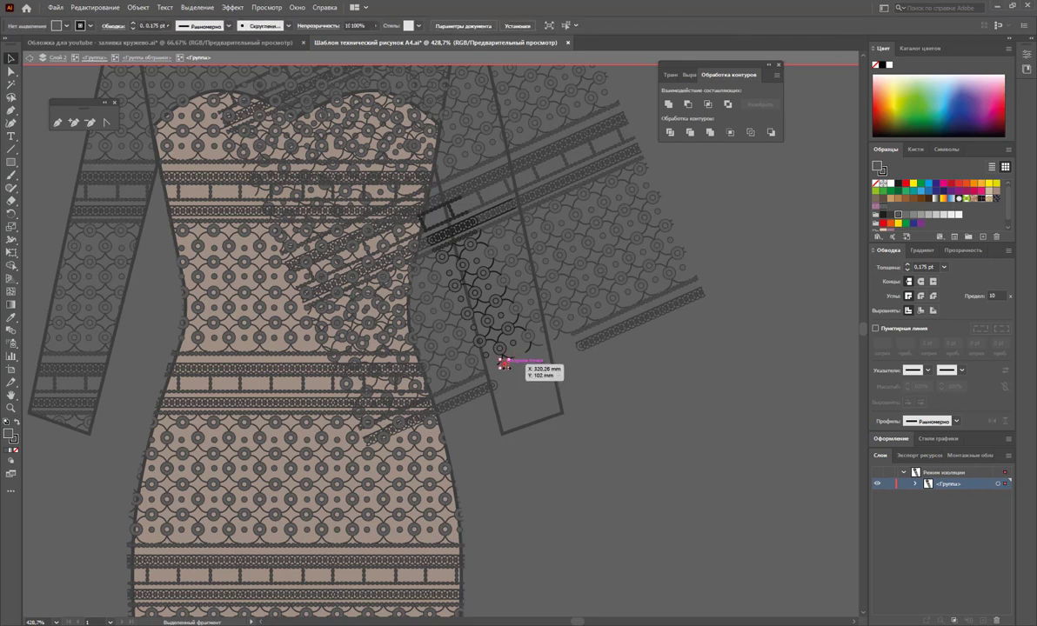
- Delete the stray lace strip overlapping the bodice below the right sleeve
double_click(477, 409)
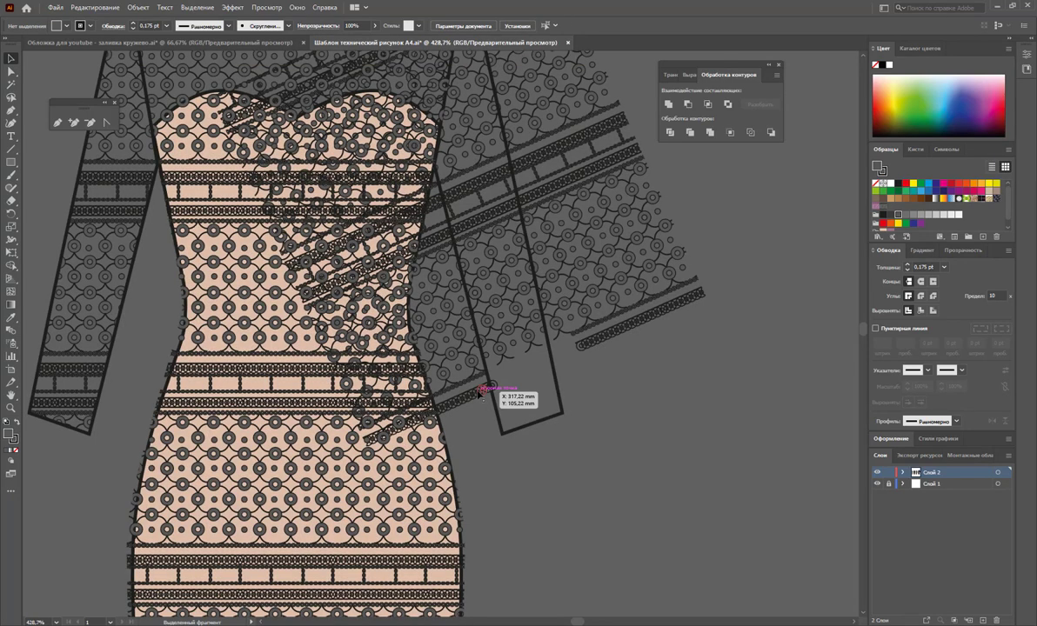
left_click(475, 399)
double_click(475, 399)
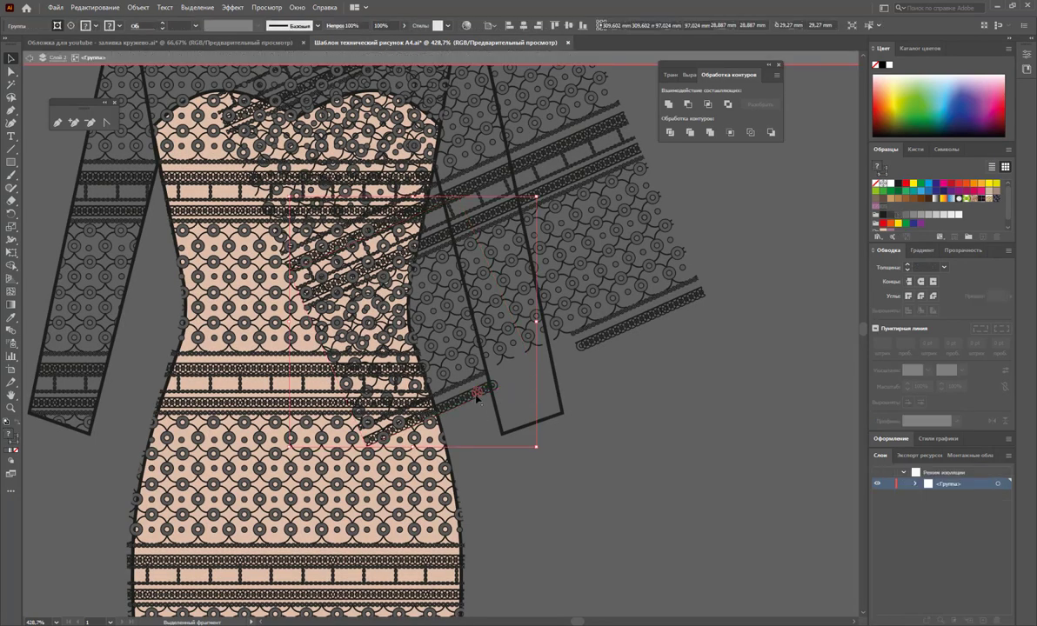
double_click(477, 399)
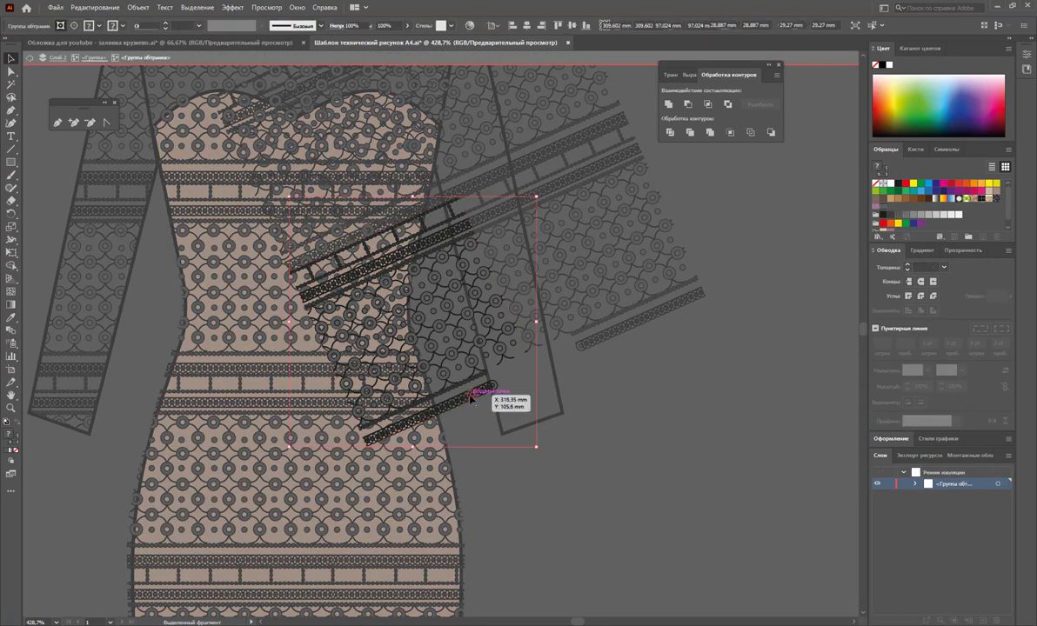
left_click(483, 394)
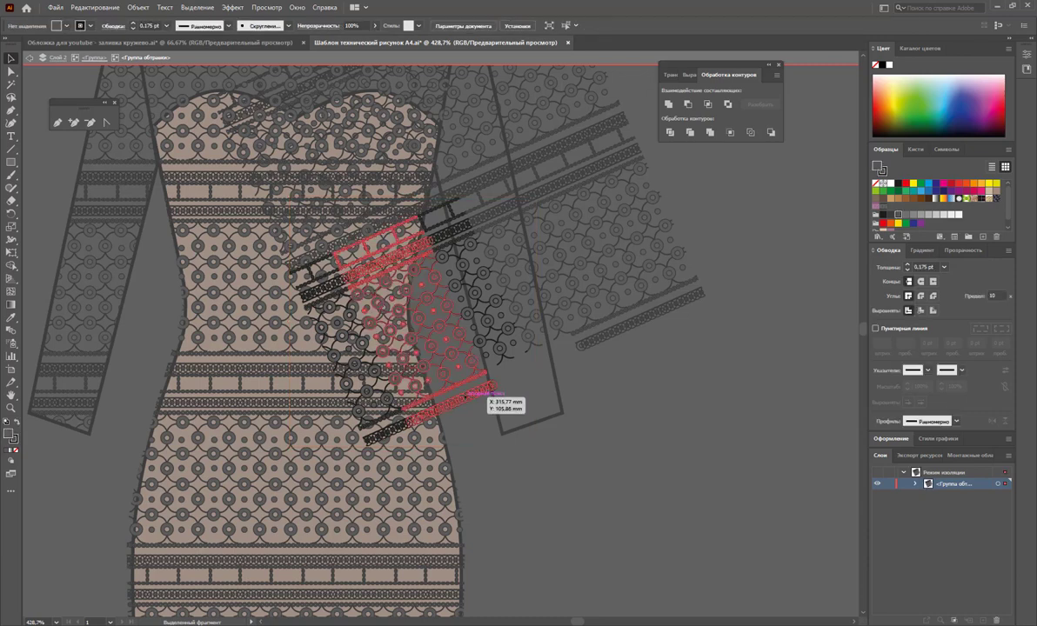
left_click_drag(484, 394, 442, 404)
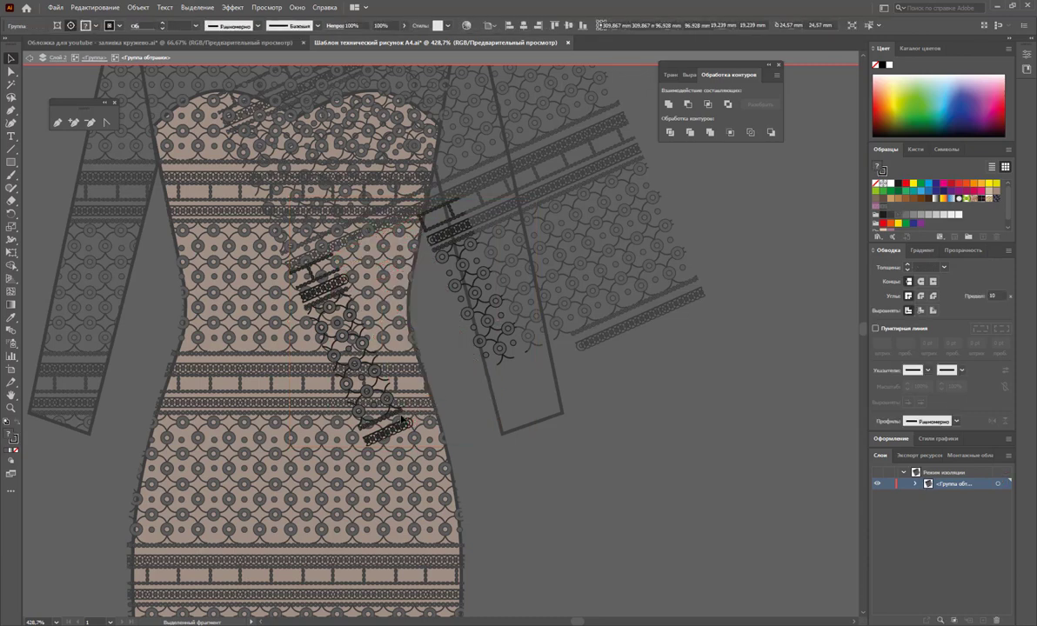
key("Delete")
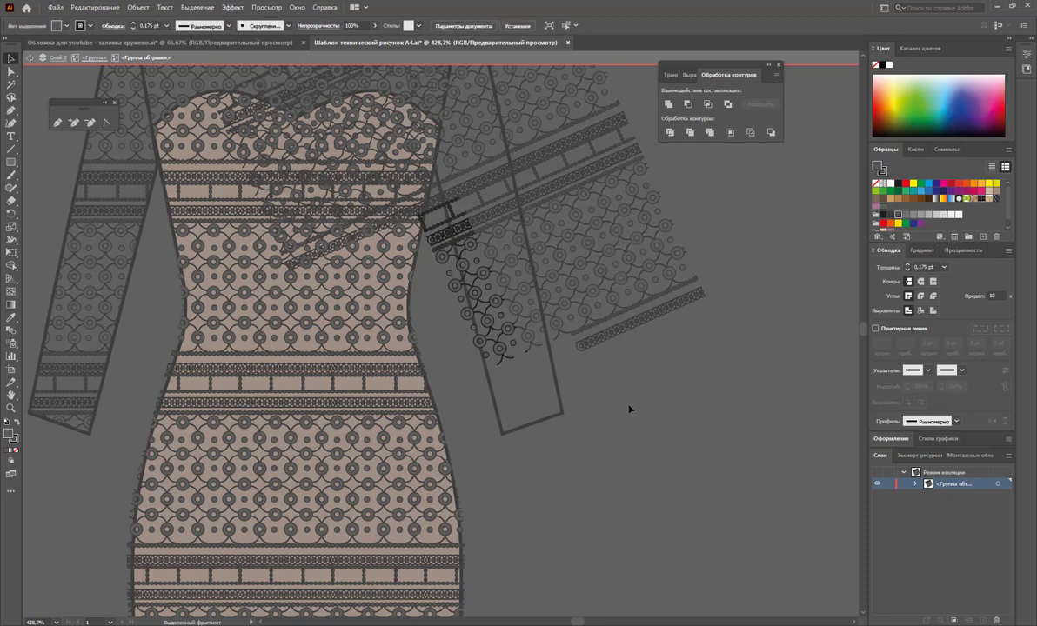
scroll(654, 406, "up", 1)
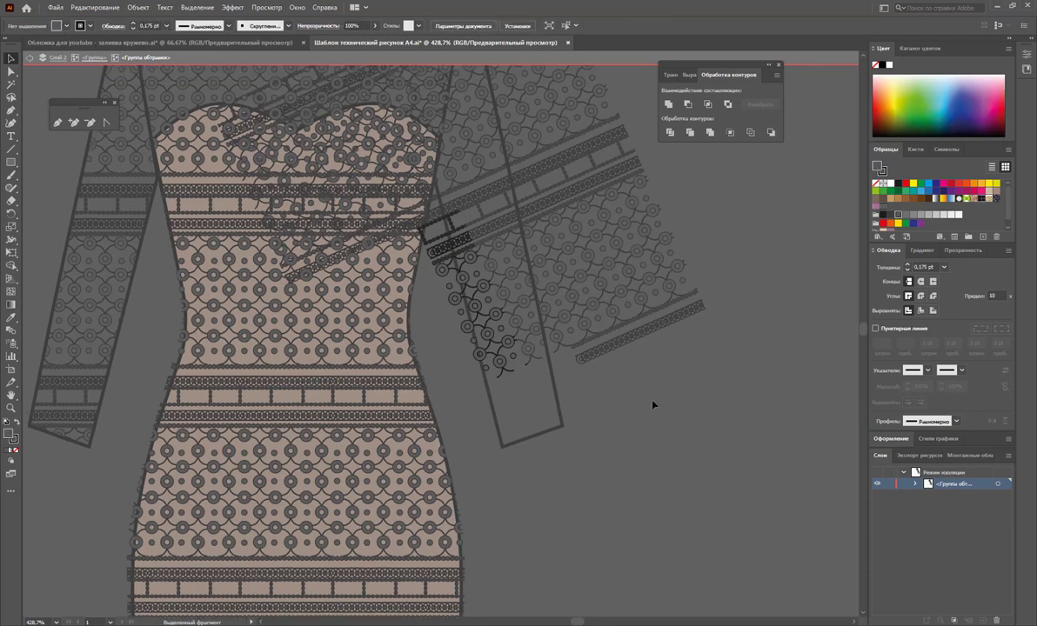
scroll(654, 406, "up", 1)
scroll(654, 407, "up", 3)
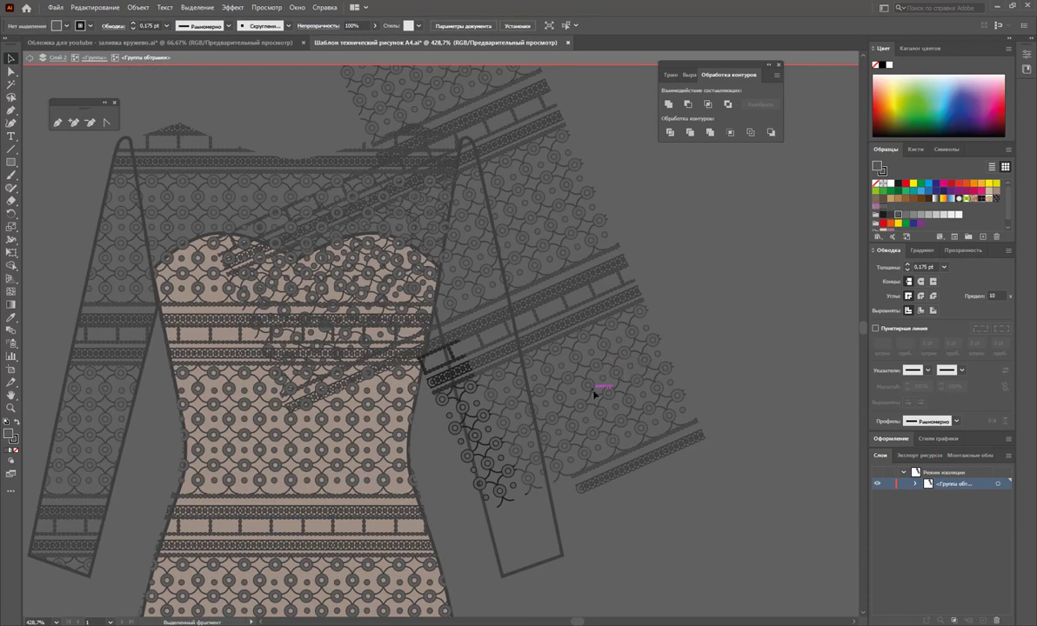
key("Escape")
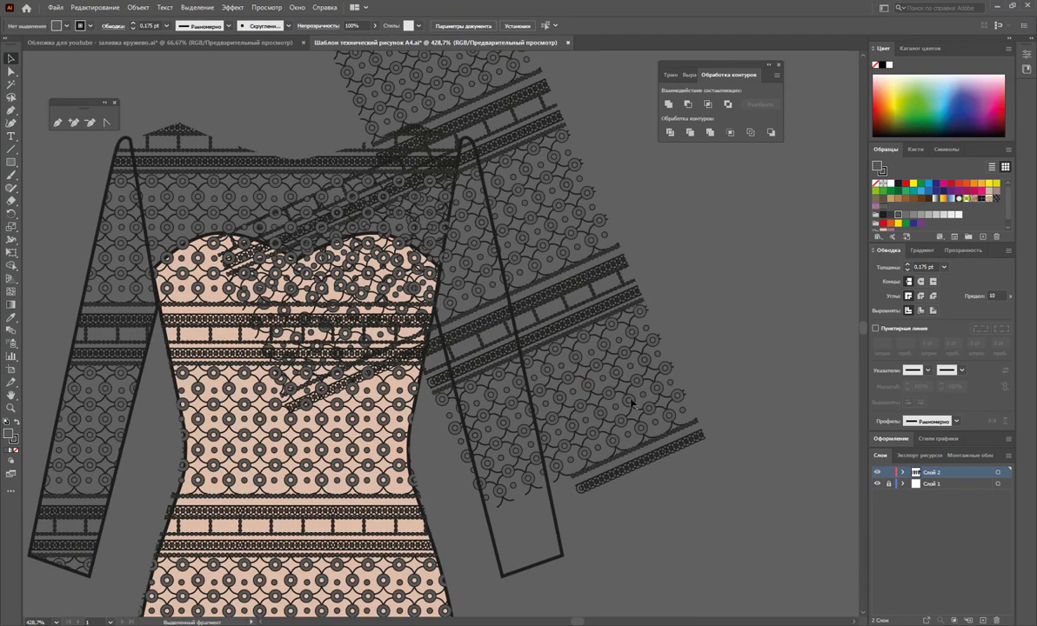
- Check the lace clipping group at the right sleeve end, then exit isolation mode
left_click(629, 403)
double_click(630, 404)
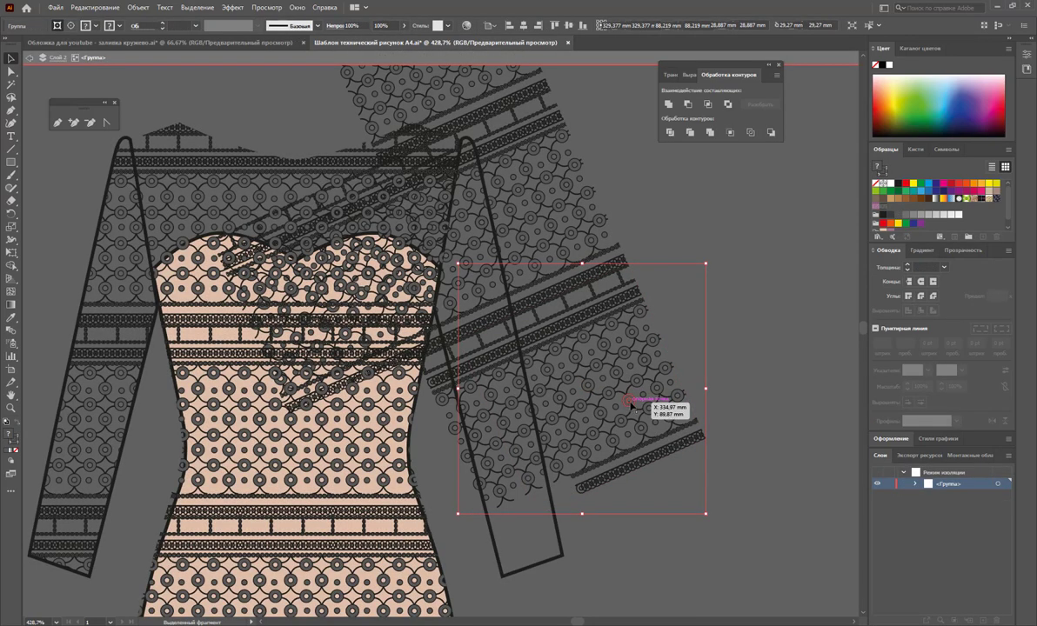
double_click(630, 404)
left_click(630, 405)
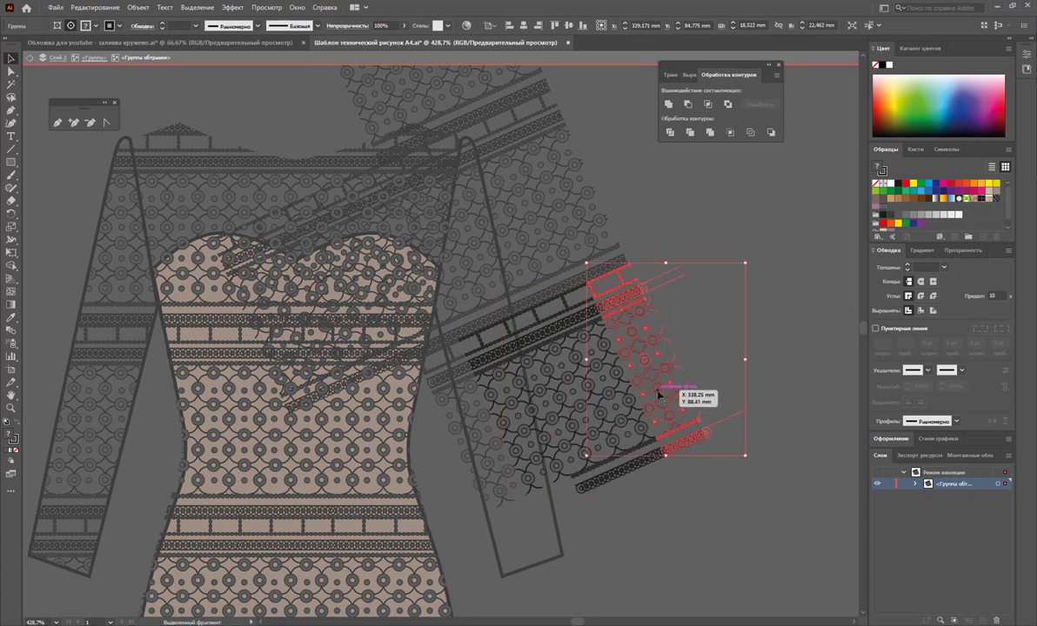
left_click(677, 362)
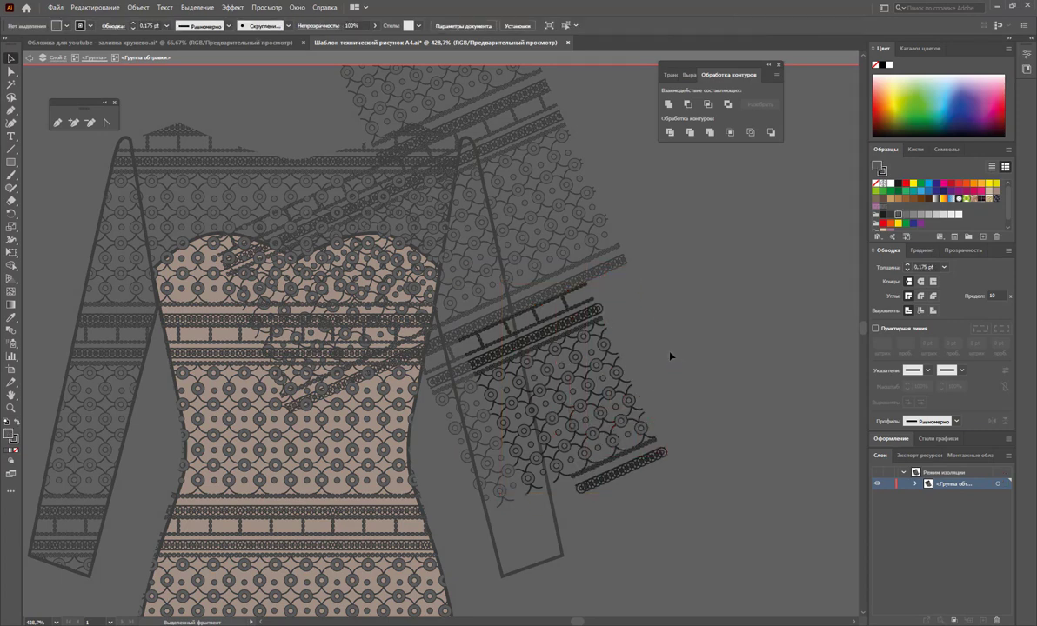
key("Escape")
key("Escape")
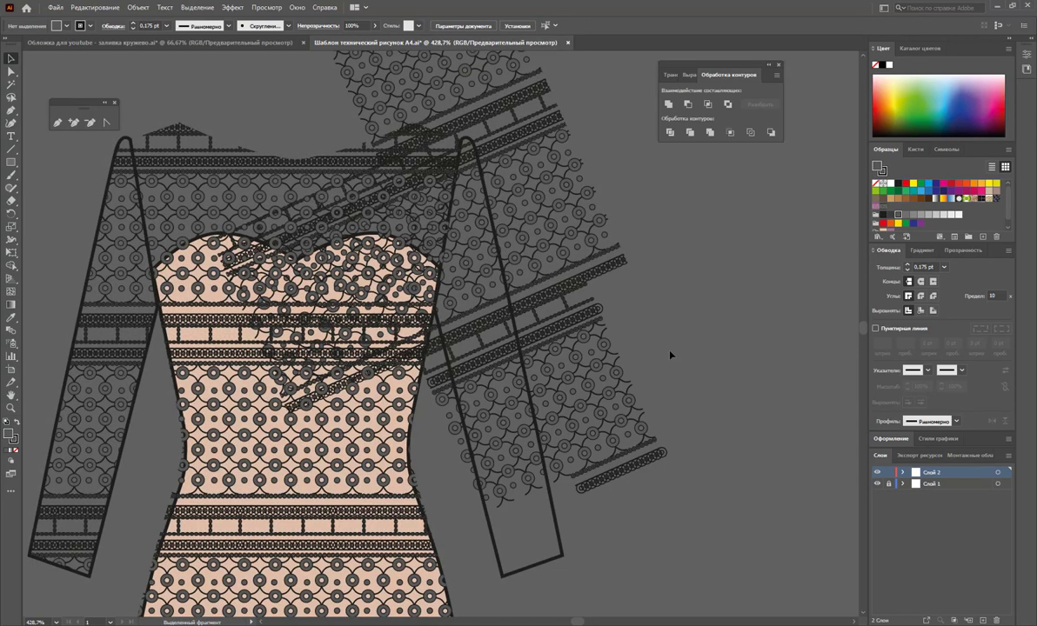
- Make a clipping mask of the selected lace strips inside the right sleeve shape
scroll(637, 228, "up", 3)
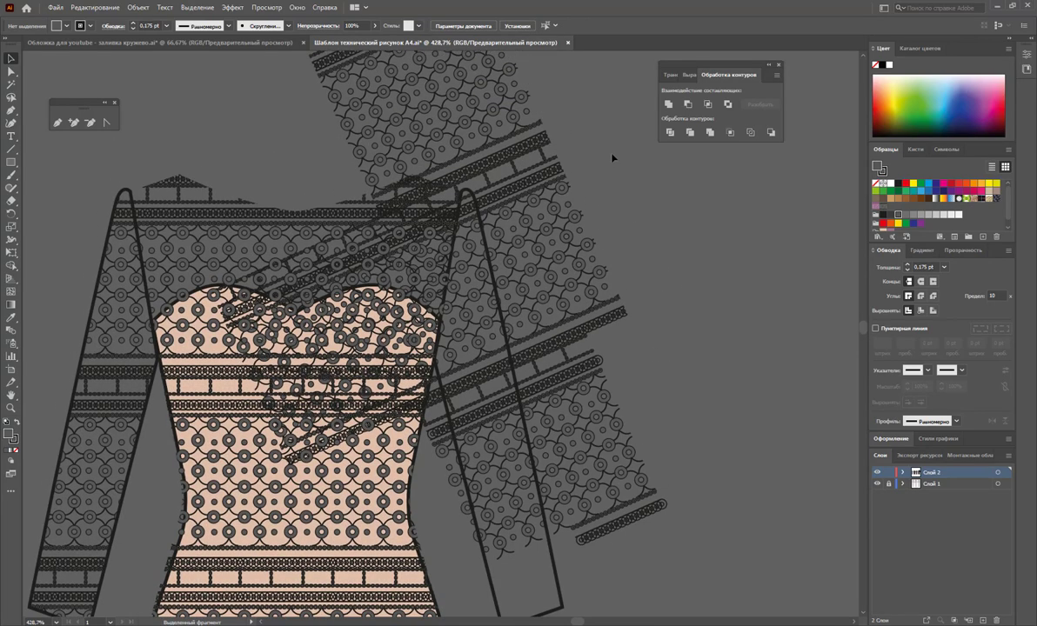
left_click_drag(495, 515, 509, 499)
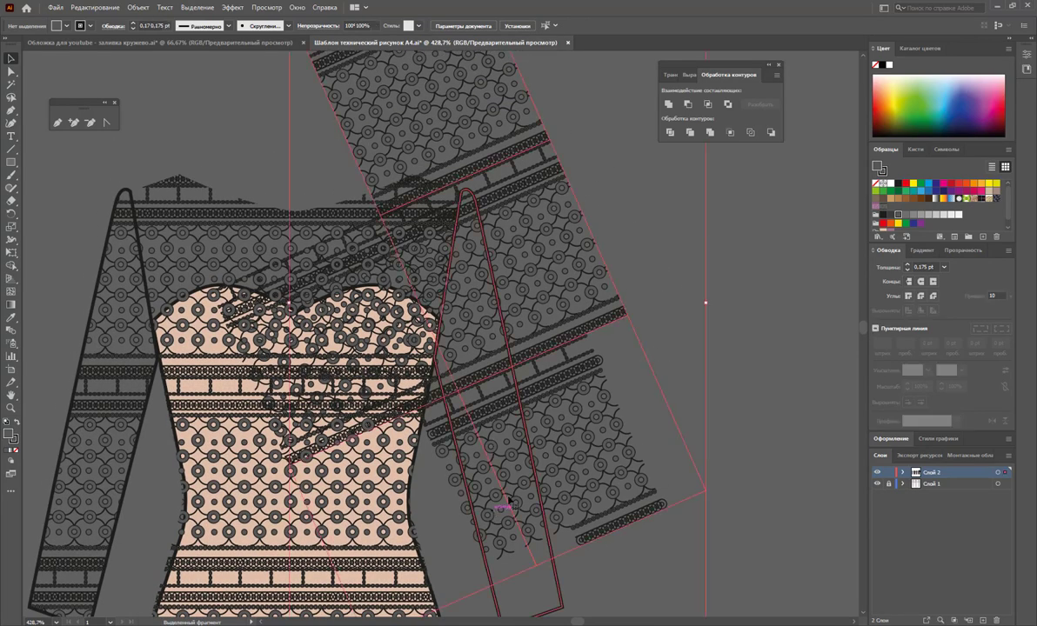
scroll(509, 500, "down", 4)
right_click(512, 444)
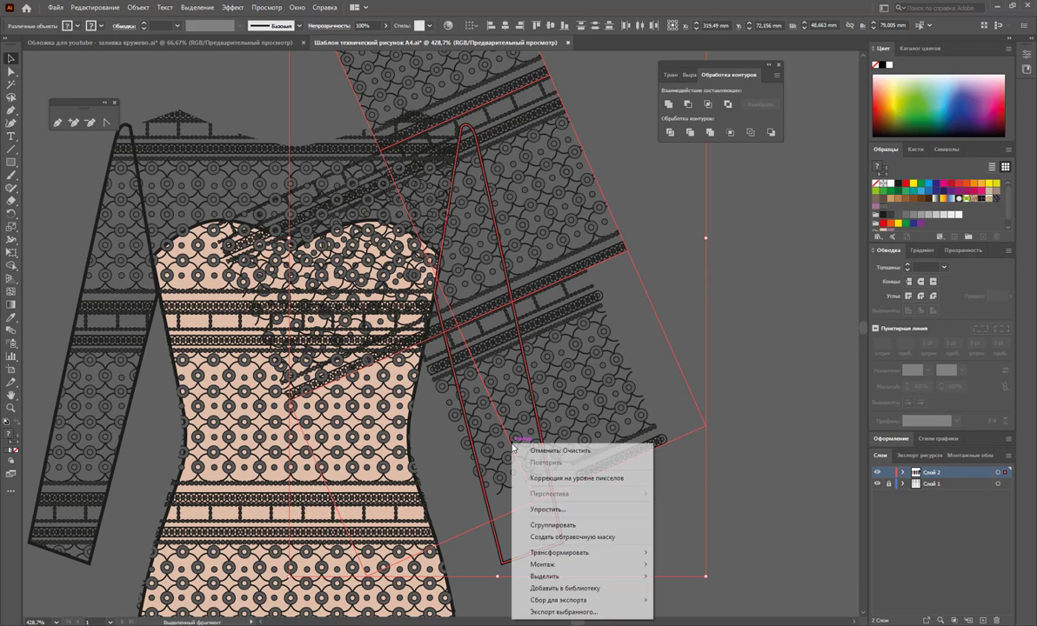
left_click(564, 537)
left_click(657, 522)
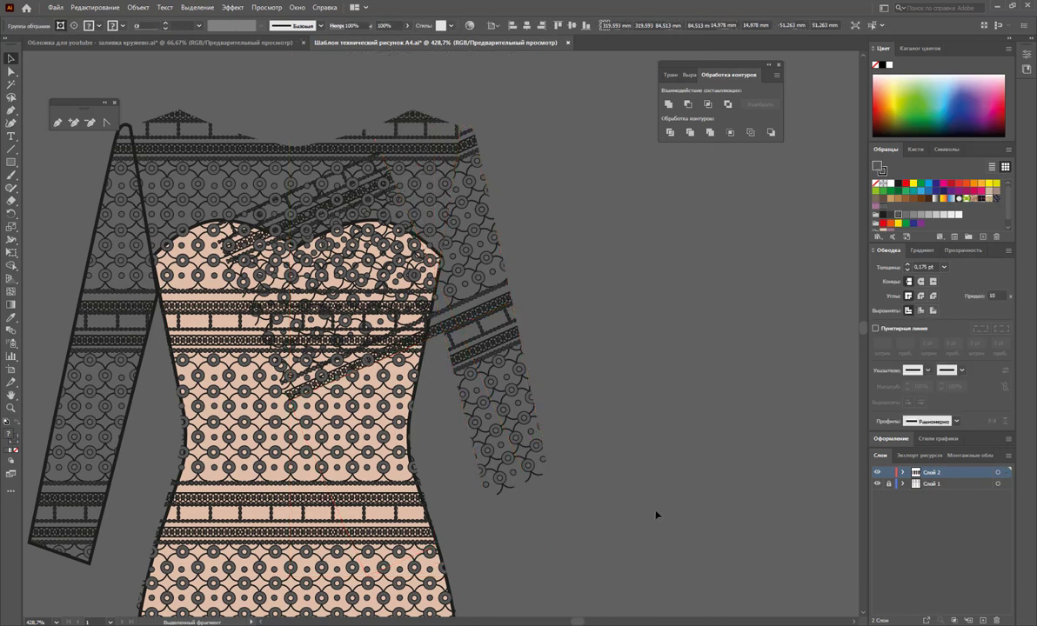
- Undo that mask and re-clip all the right sleeve's lace strips, including the missed pieces
key("a")
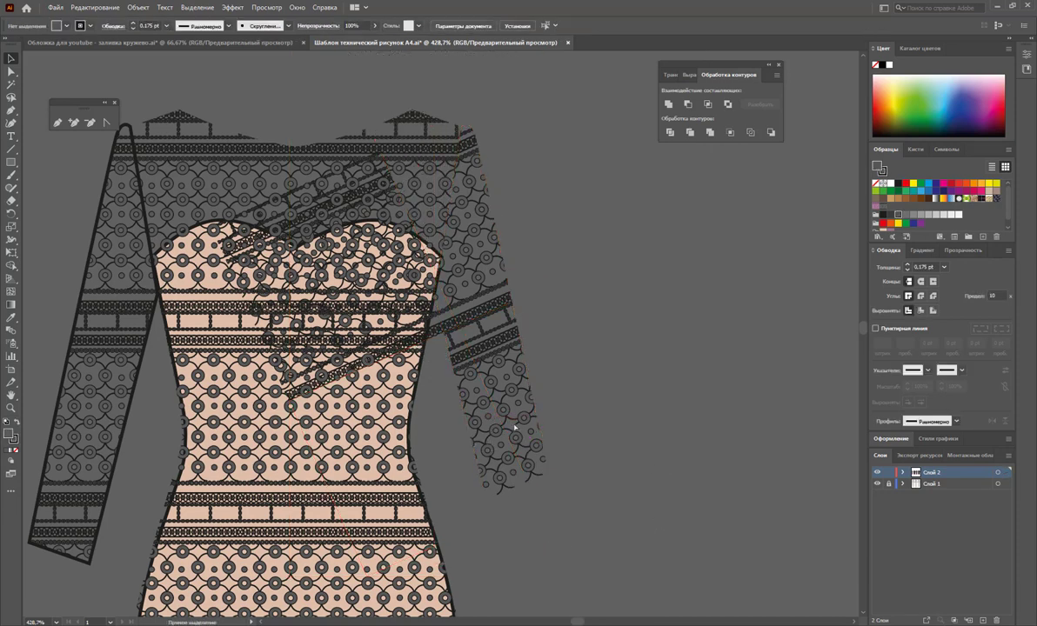
key("ctrl+z")
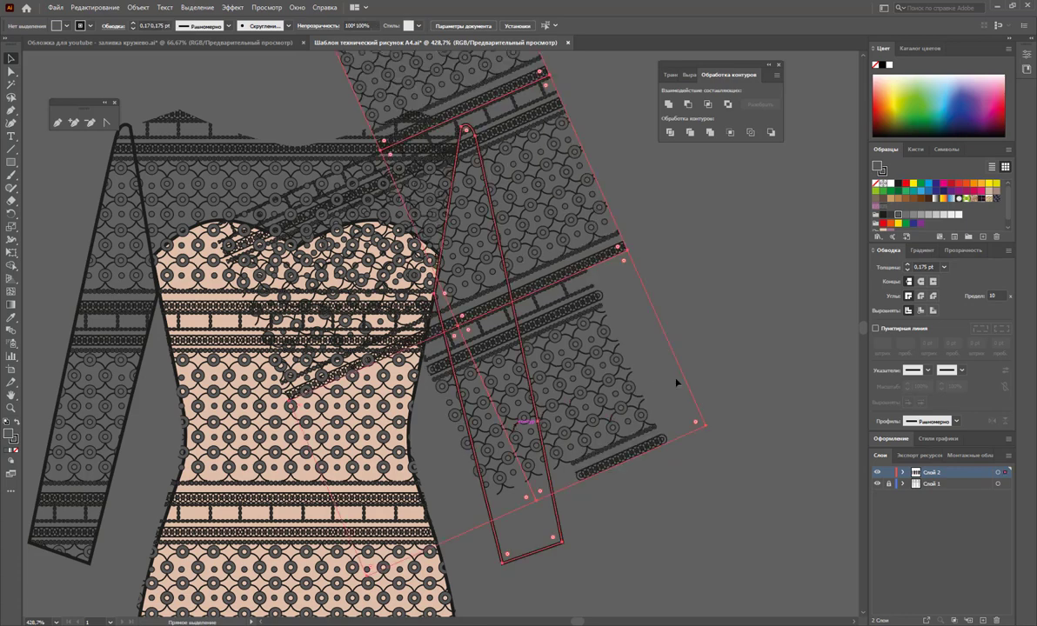
left_click(442, 328, "shift")
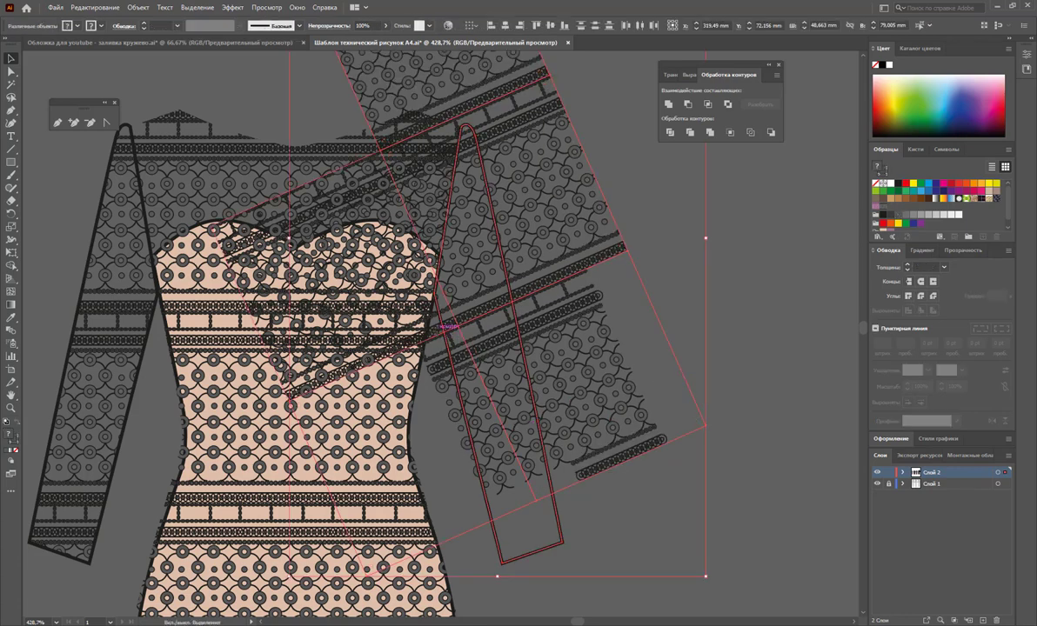
right_click(532, 336)
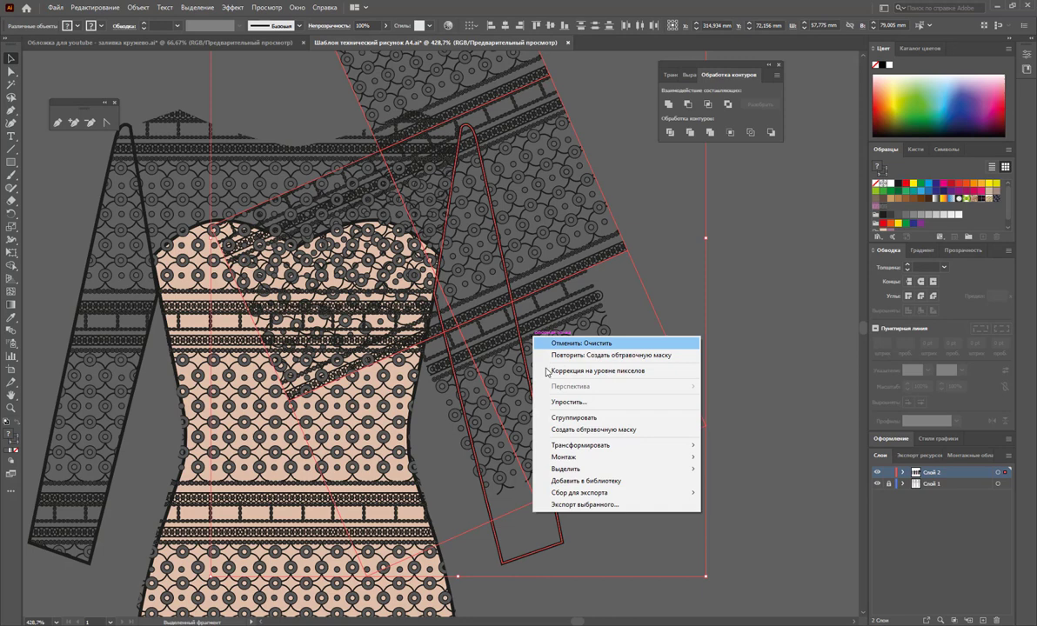
left_click(600, 430)
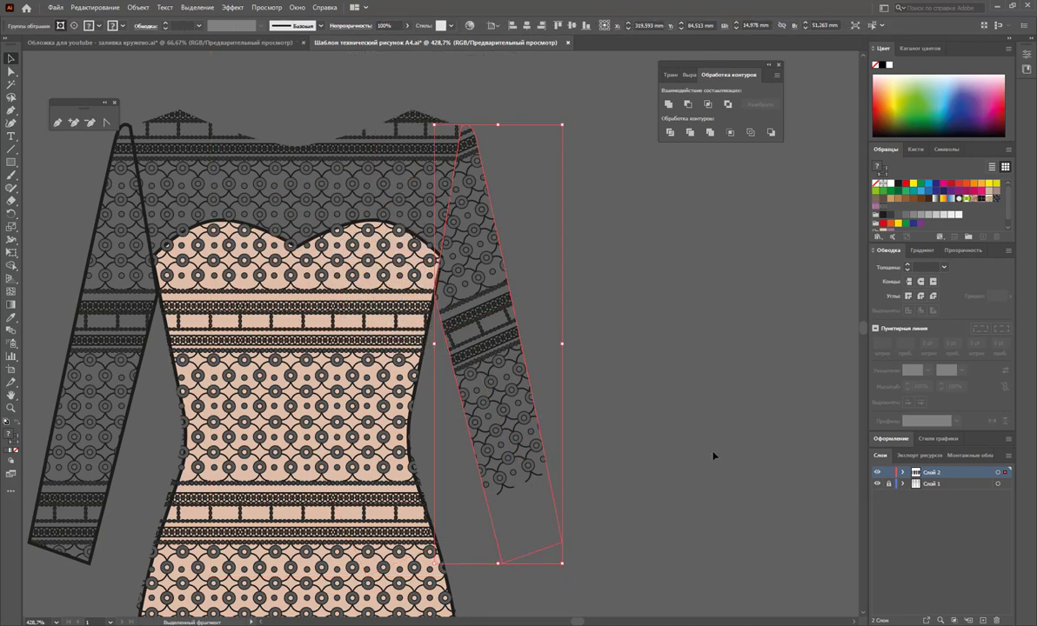
left_click(714, 455)
- Delete the old left sleeve of the dress
key("z")
left_click(334, 396)
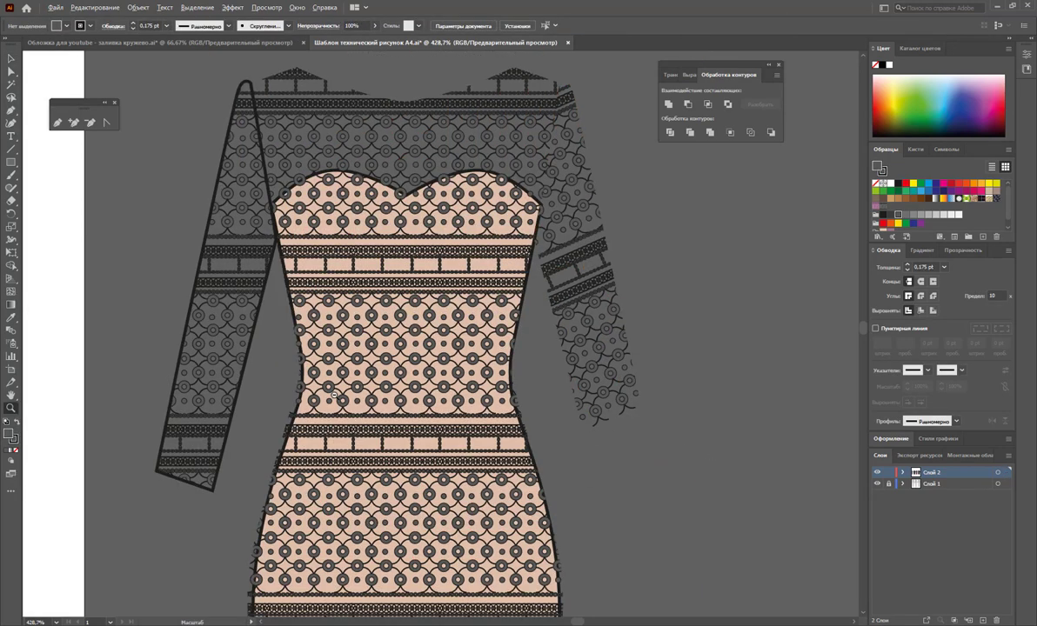
key("ctrl+minus")
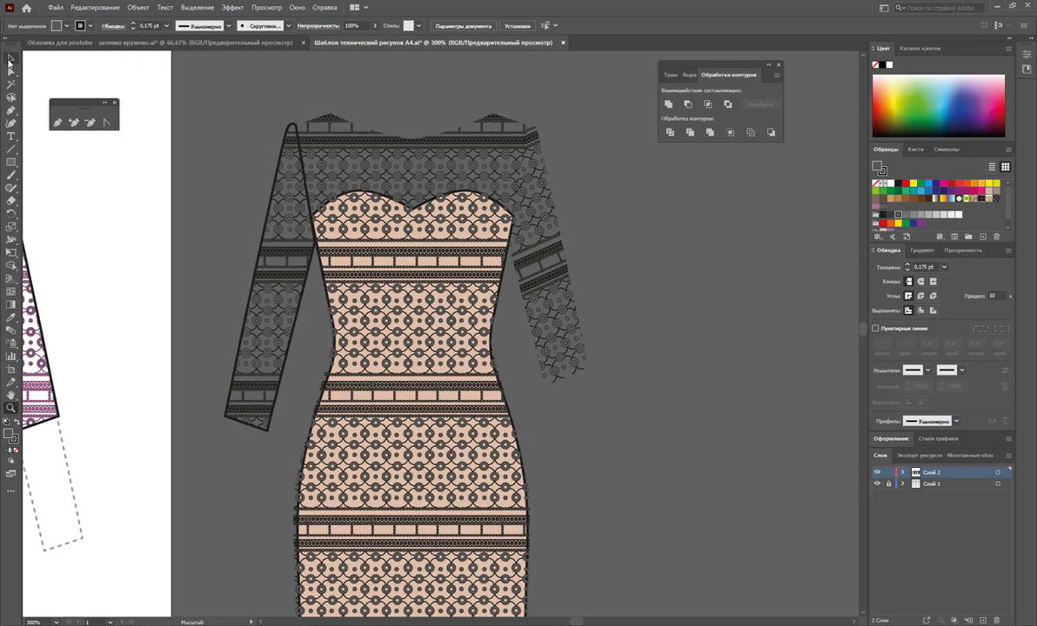
key("v")
left_click(253, 255)
key("Delete")
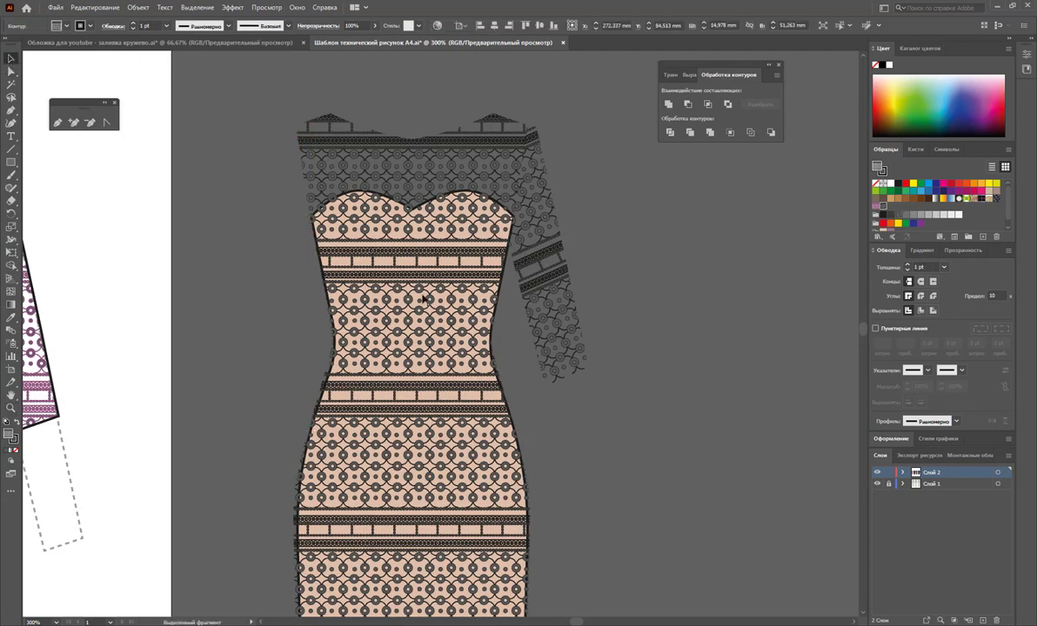
- Mirror a copy of the trimmed right sleeve onto the left side with the Reflect tool
left_click(553, 311)
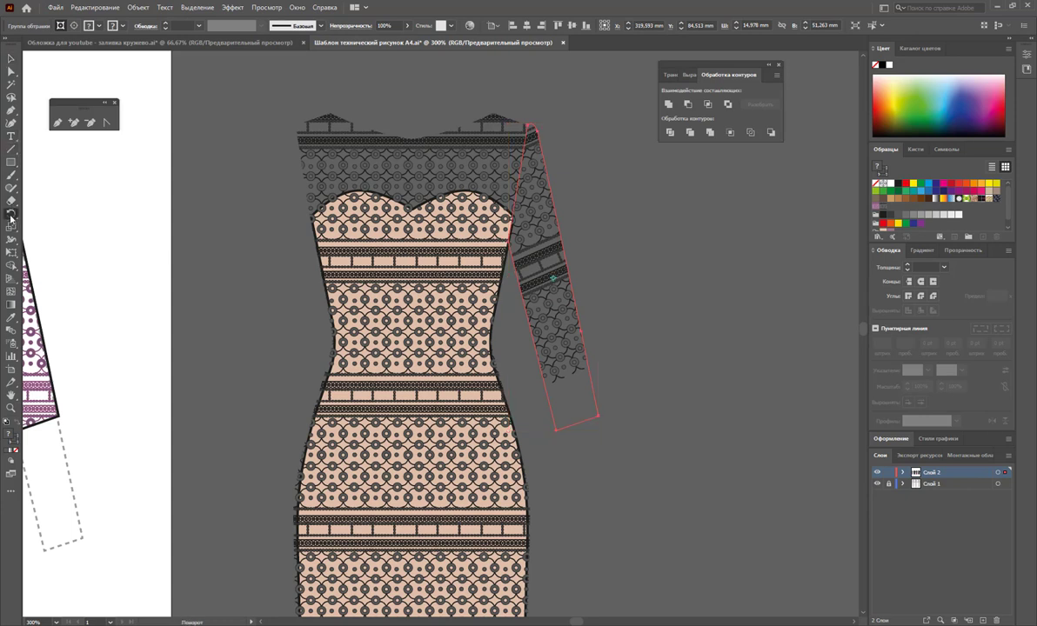
left_click_drag(11, 214, 52, 213)
mouse_move(472, 159)
left_mouse_down()
mouse_move(296, 174)
mouse_move(300, 164)
left_mouse_up()
key("alt")
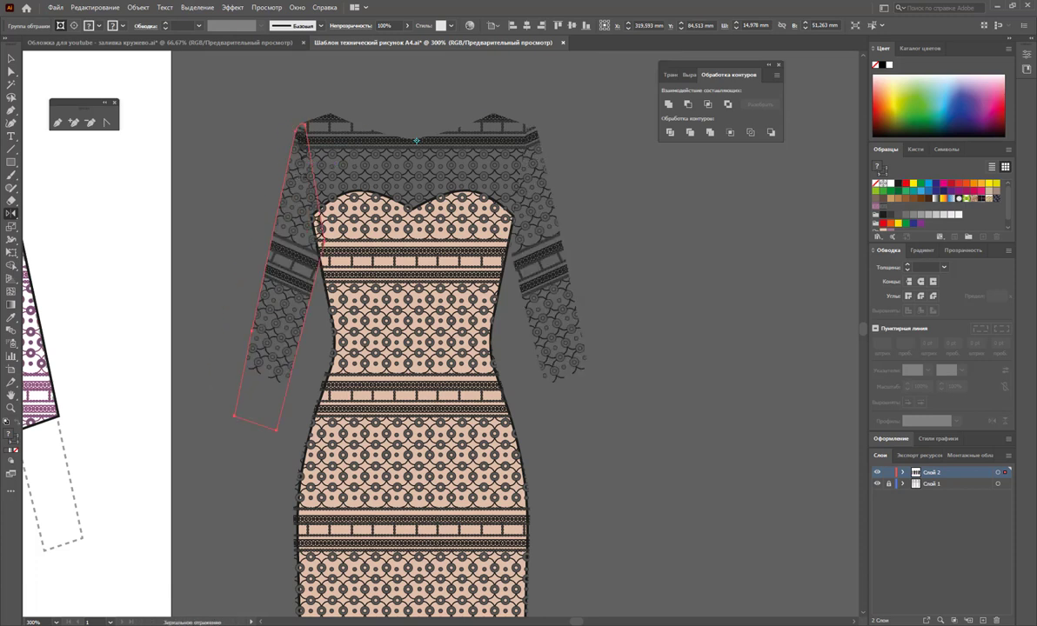
key("Left")
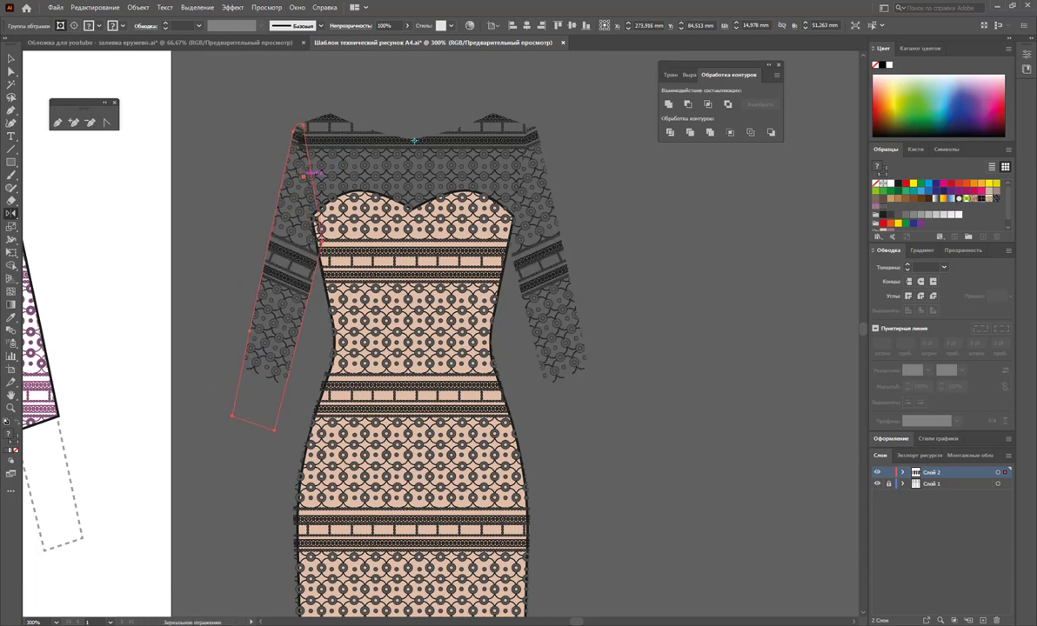
key("Left")
key("Left")
key("Right")
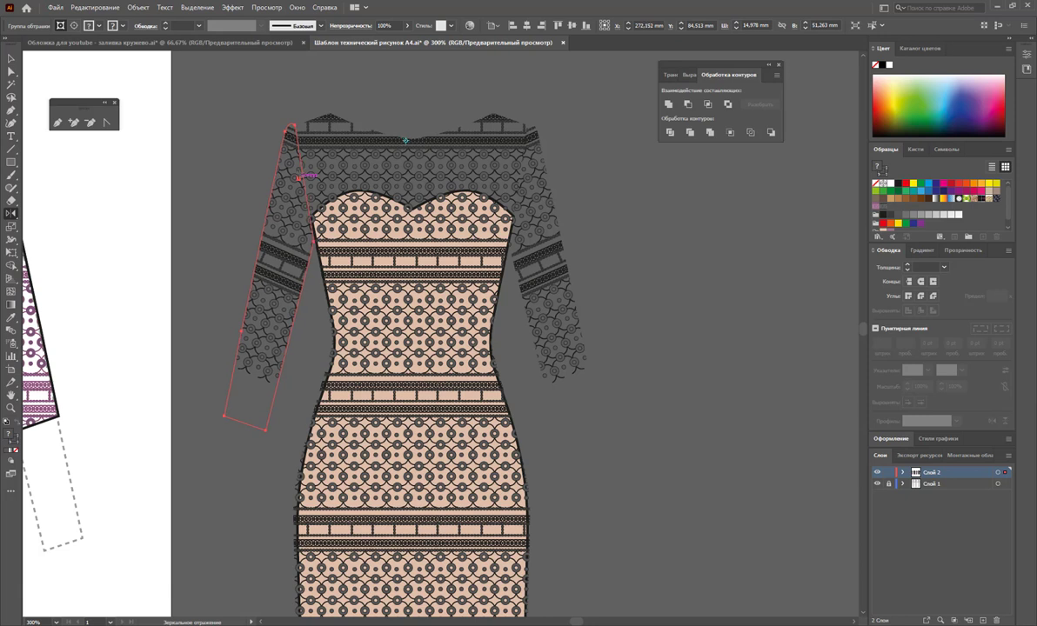
key("Right")
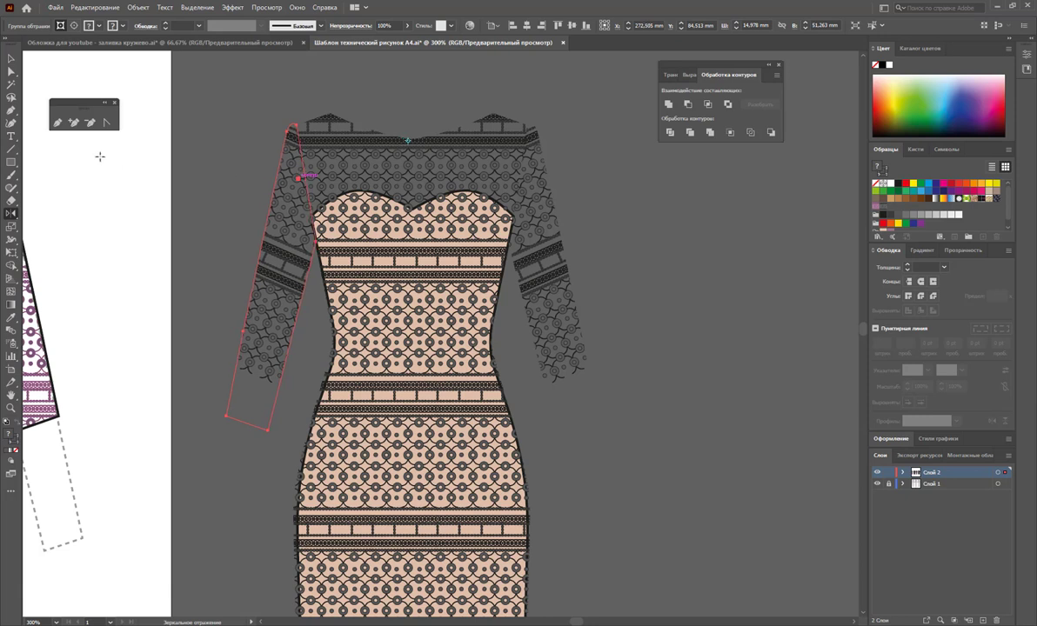
- Fit the mirrored sleeve against the left shoulder and zoom out
left_click(10, 58)
left_click_drag(228, 154, 242, 165)
left_click(419, 442, "alt")
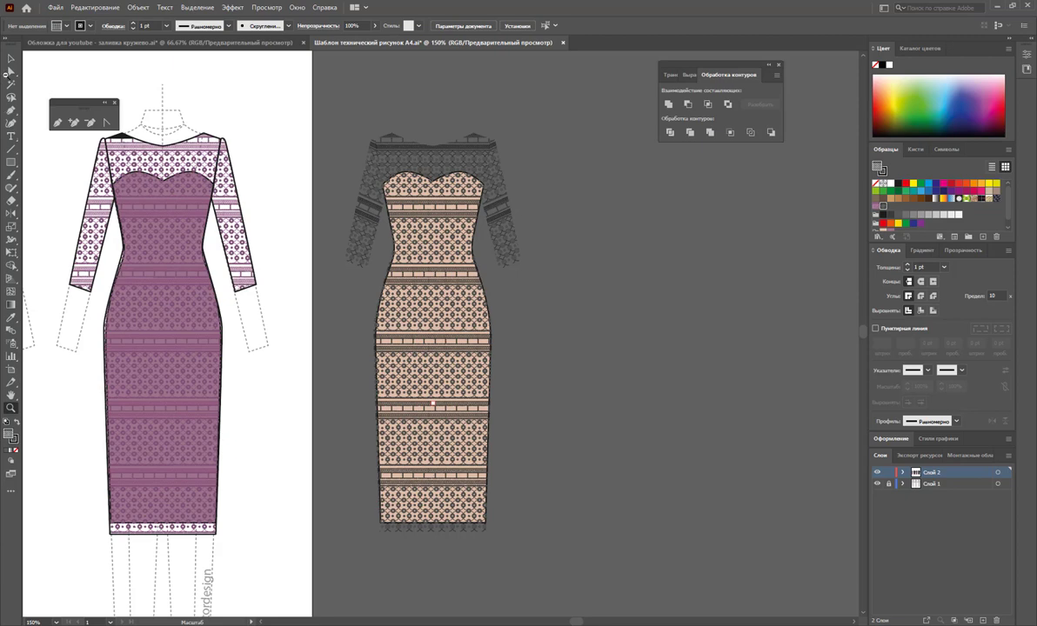
- Alt-drag a copy of the long-sleeved lace dress to the right of the off-shoulder dress
key("ctrl+1")
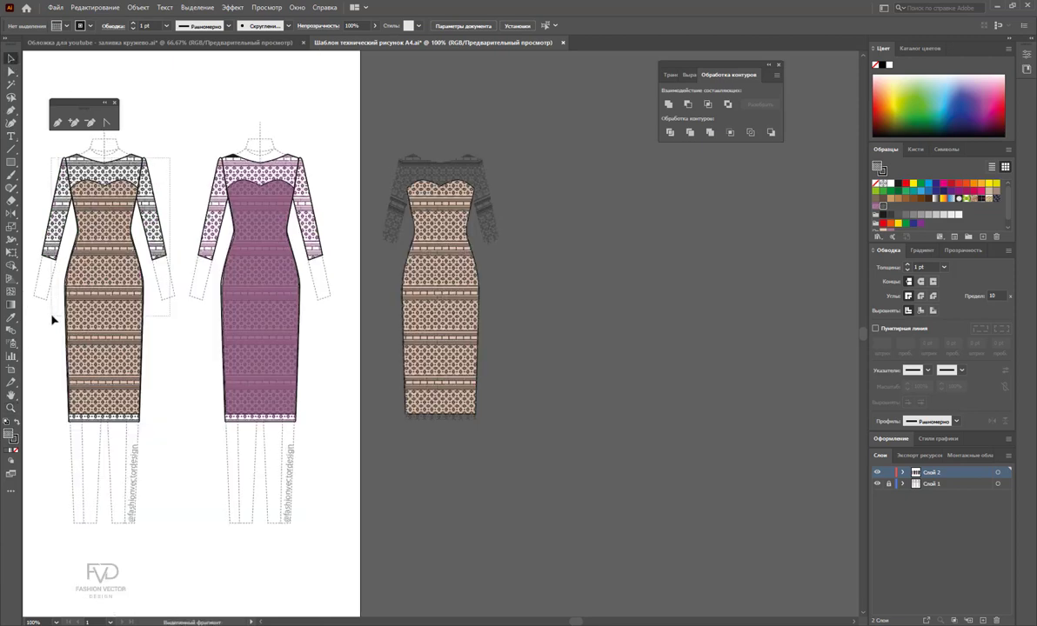
left_click(102, 323)
left_click_drag(152, 318, 570, 321)
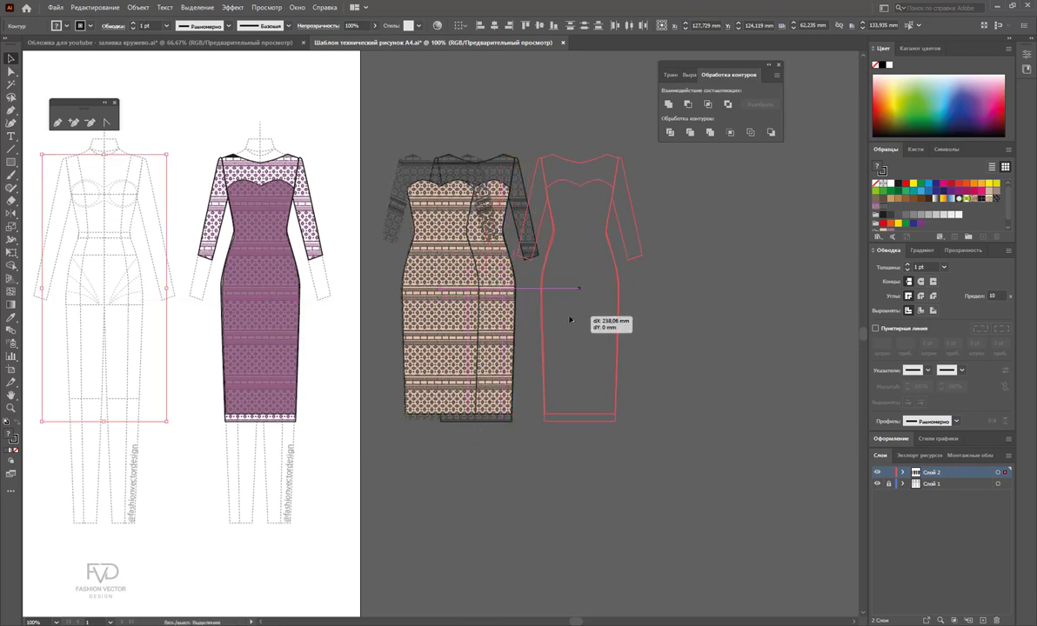
left_click_drag(630, 328, 631, 331)
left_click(684, 337)
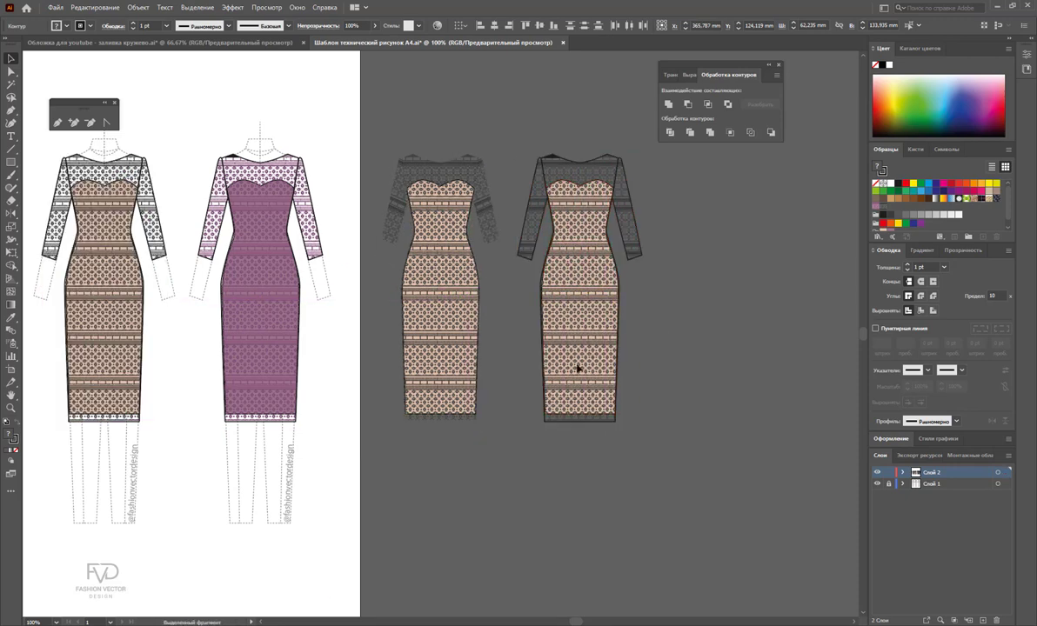
- Draw an artboard around both lace dresses, zoom in on it, and move the floating panel aside
left_click(10, 372)
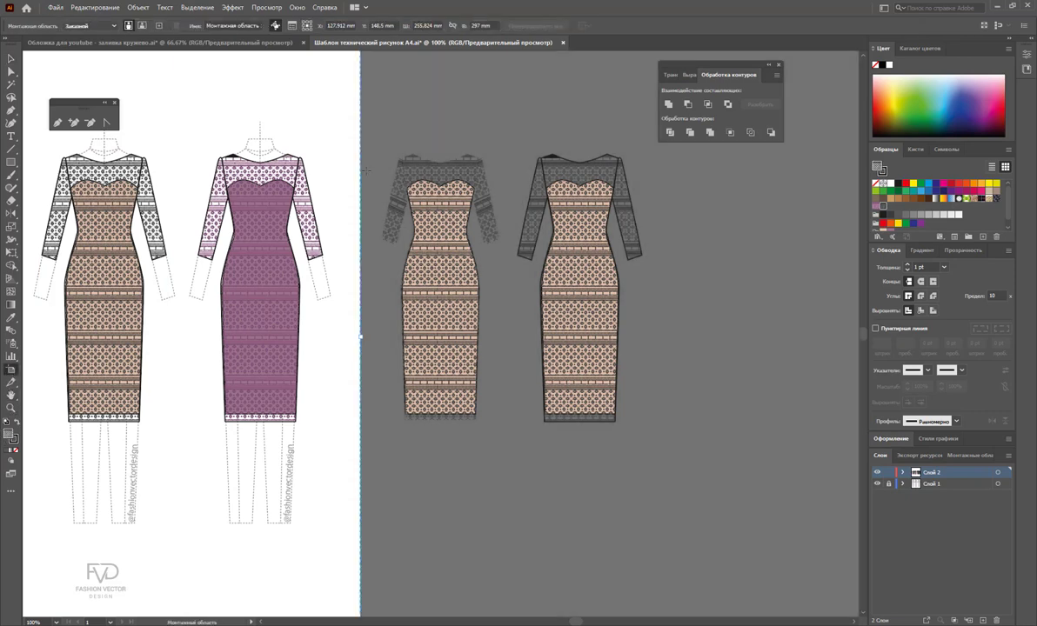
mouse_move(375, 139)
left_mouse_down()
mouse_move(671, 433)
mouse_move(658, 438)
left_mouse_up()
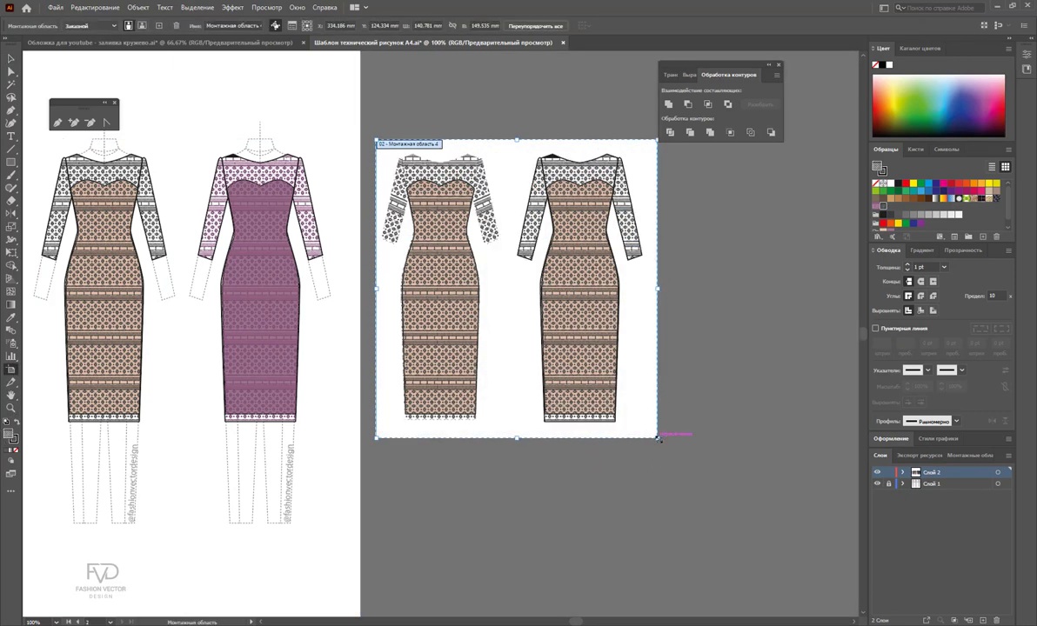
left_click(11, 407)
left_click_drag(504, 289, 557, 320)
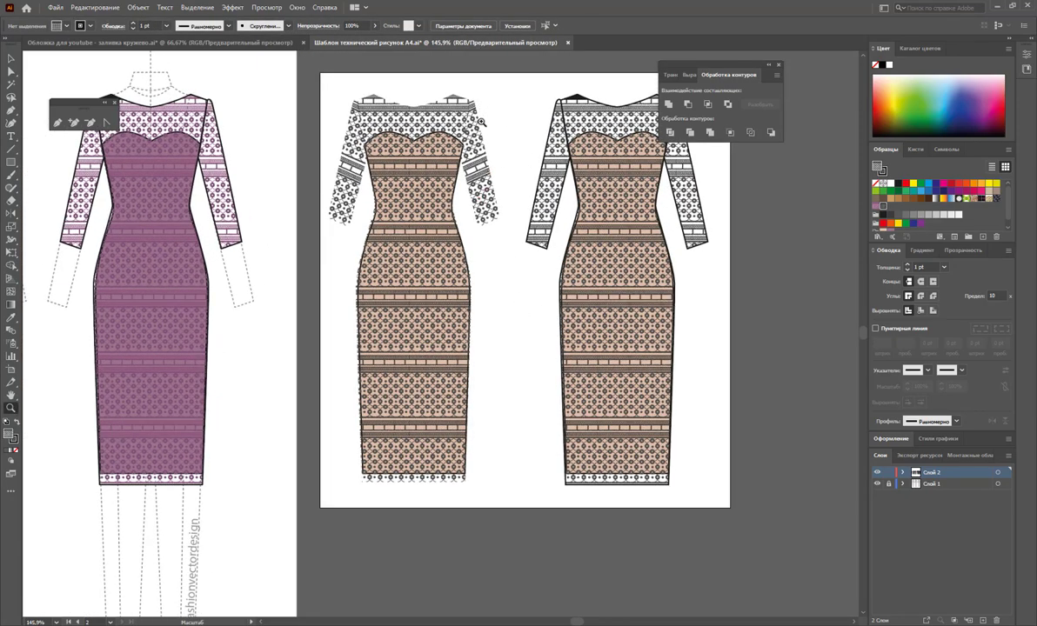
scroll(663, 209, "up", 1)
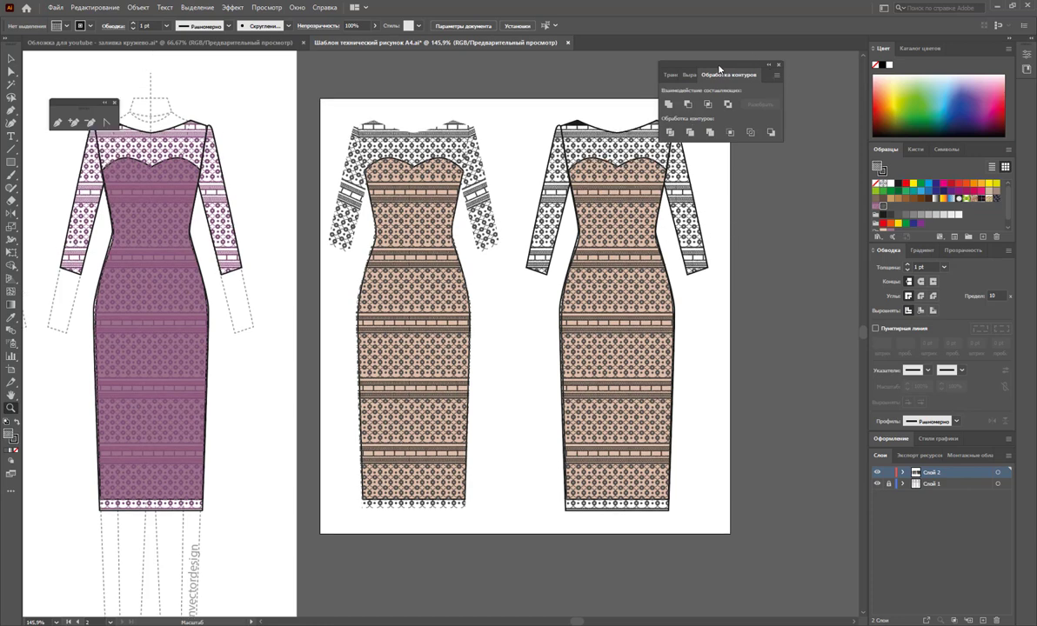
left_click_drag(720, 69, 774, 76)
- Alt-drag a copy of the right dress's lace onto the left dress and set its fill to None
key("v")
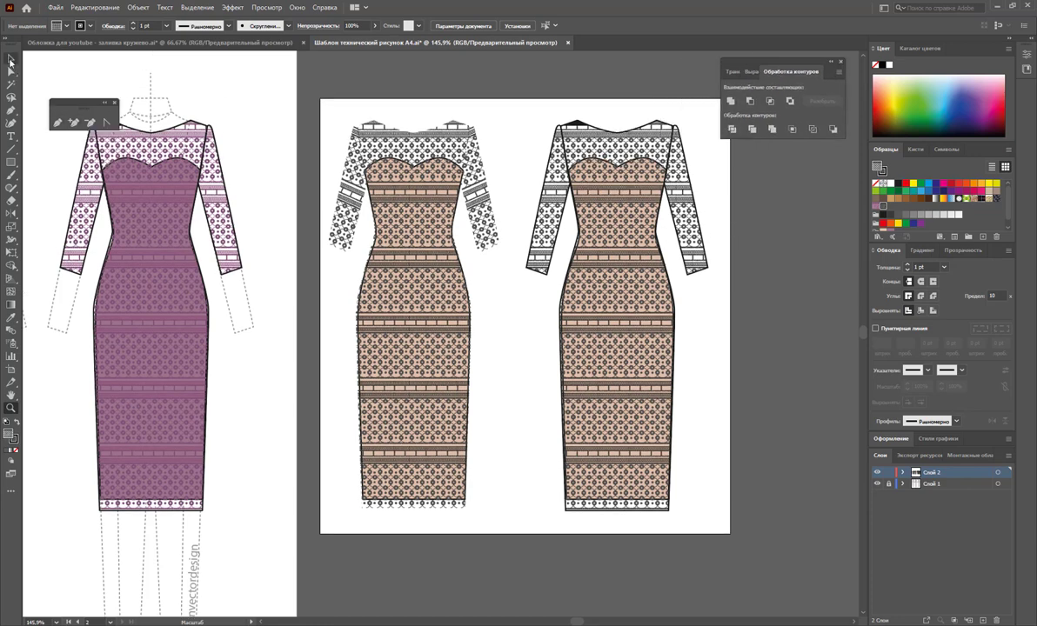
left_click(567, 144)
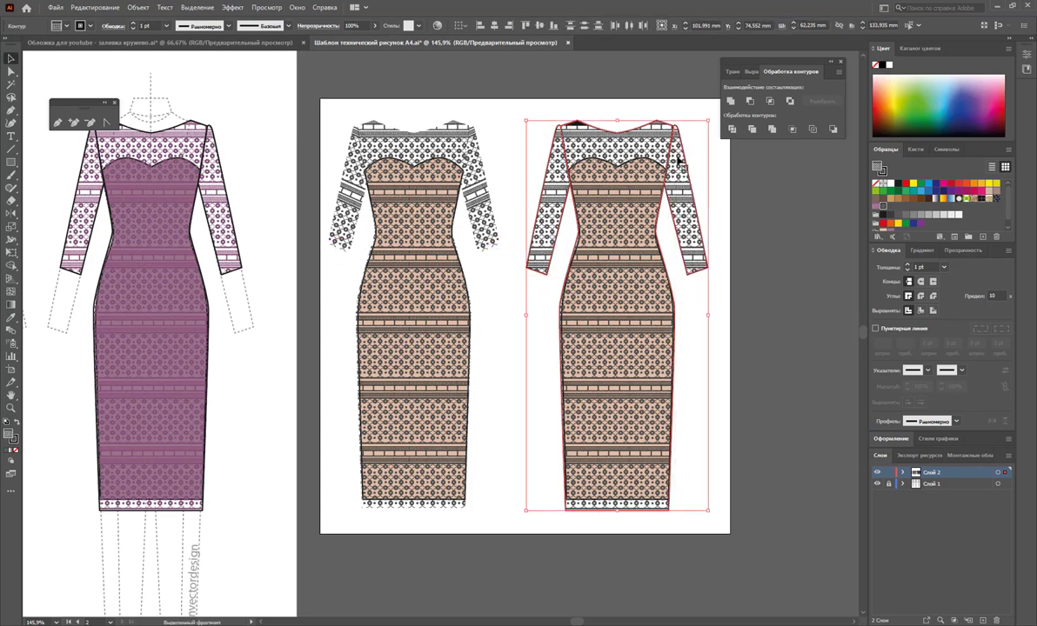
mouse_move(679, 160)
left_mouse_down()
mouse_move(469, 161)
mouse_move(489, 158)
left_mouse_up()
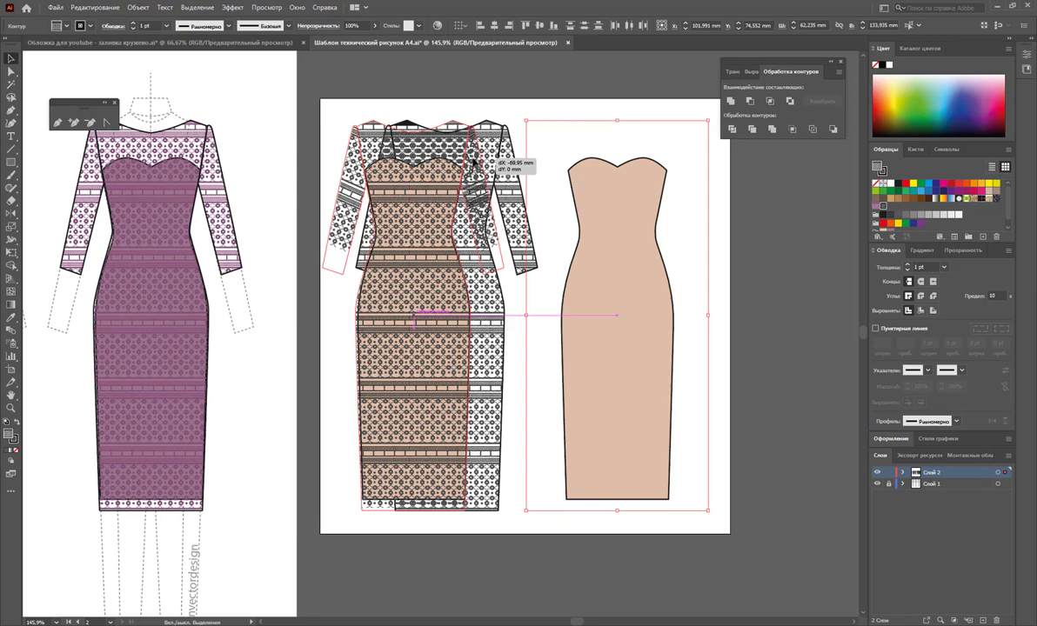
left_click_drag(474, 161, 448, 178)
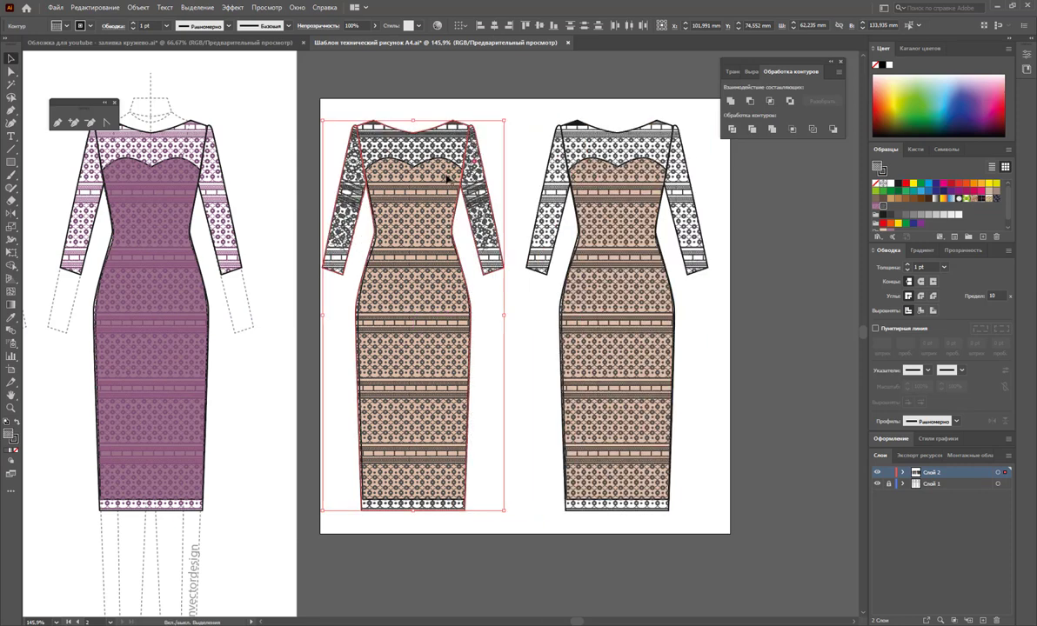
left_click(15, 453)
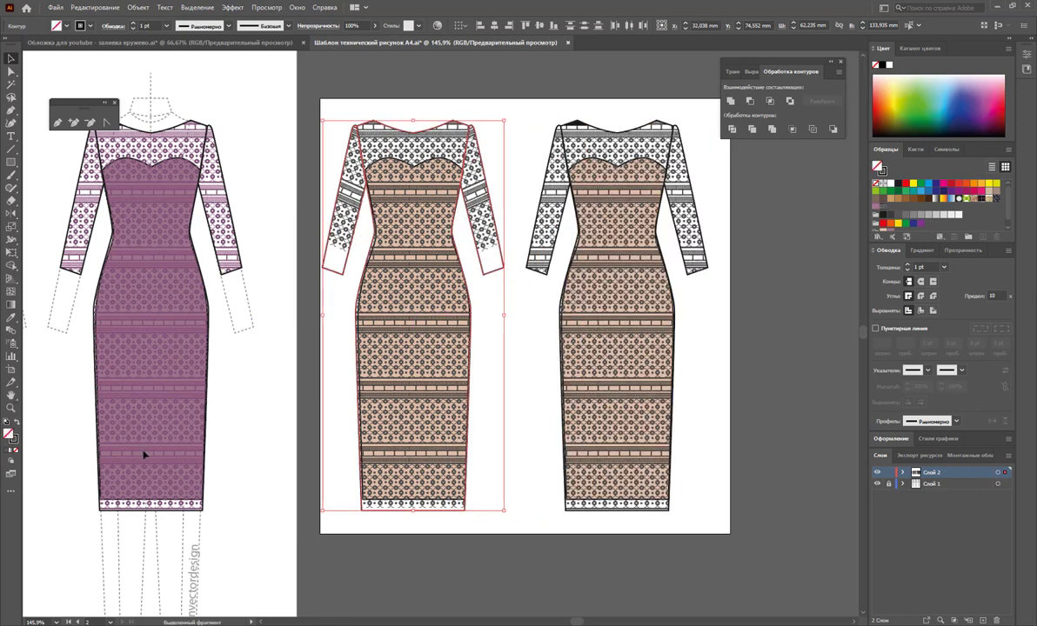
- Nudge the left dress's lace group one step to the right
left_click(525, 329)
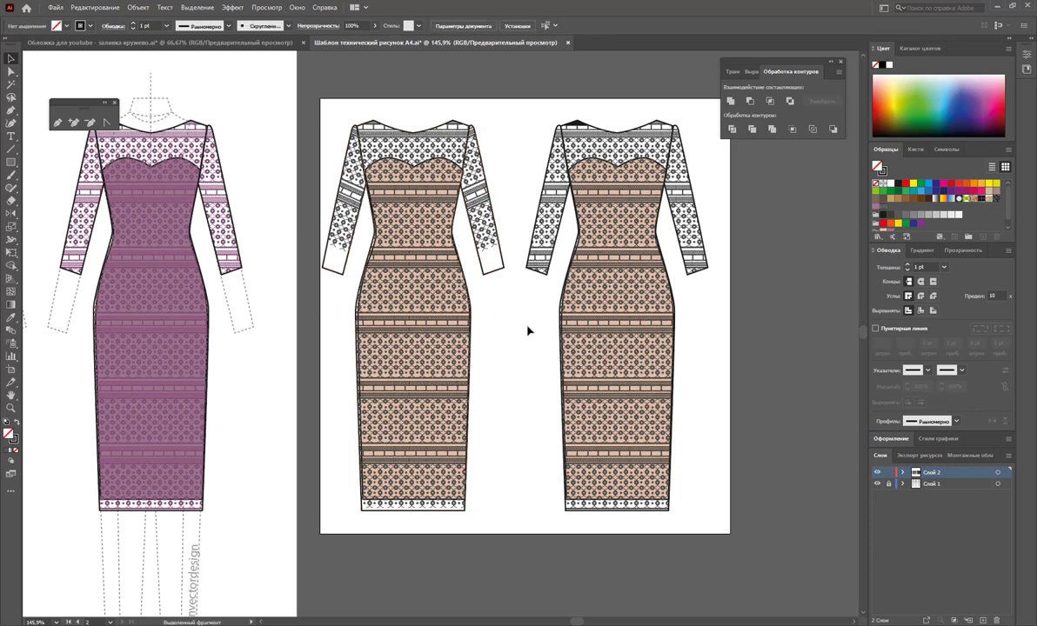
left_click(466, 513)
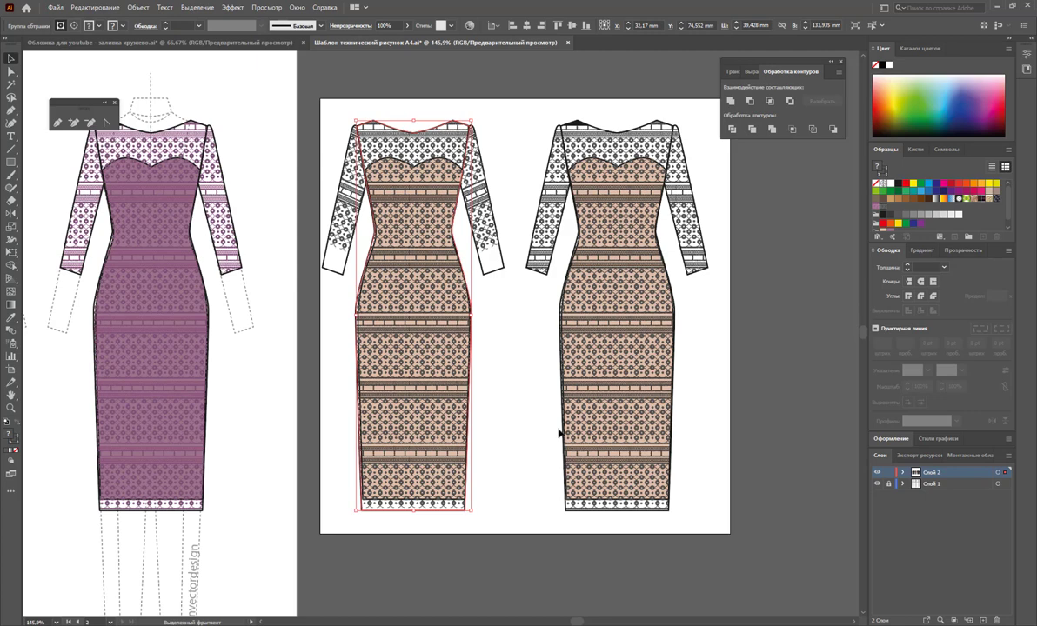
key("Right")
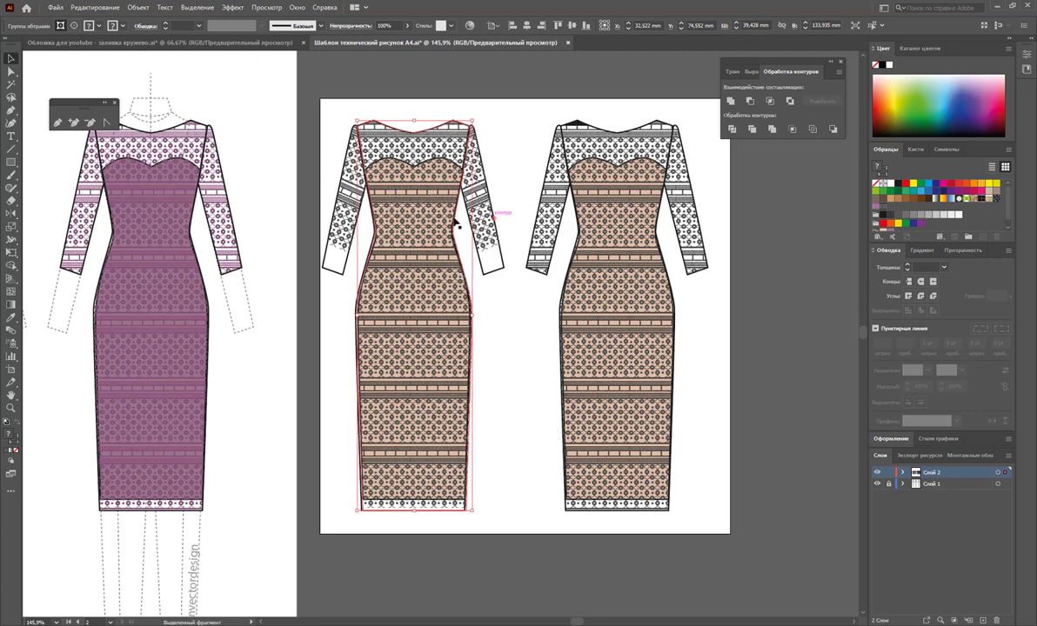
- Select both lace sleeves of the left dress together
left_click(344, 209)
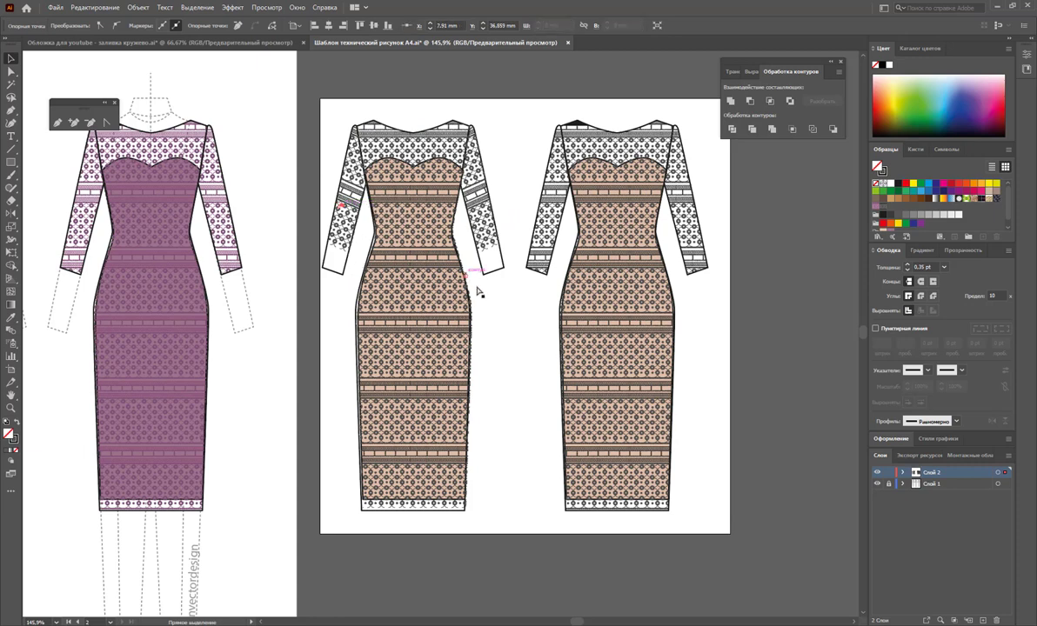
key("v")
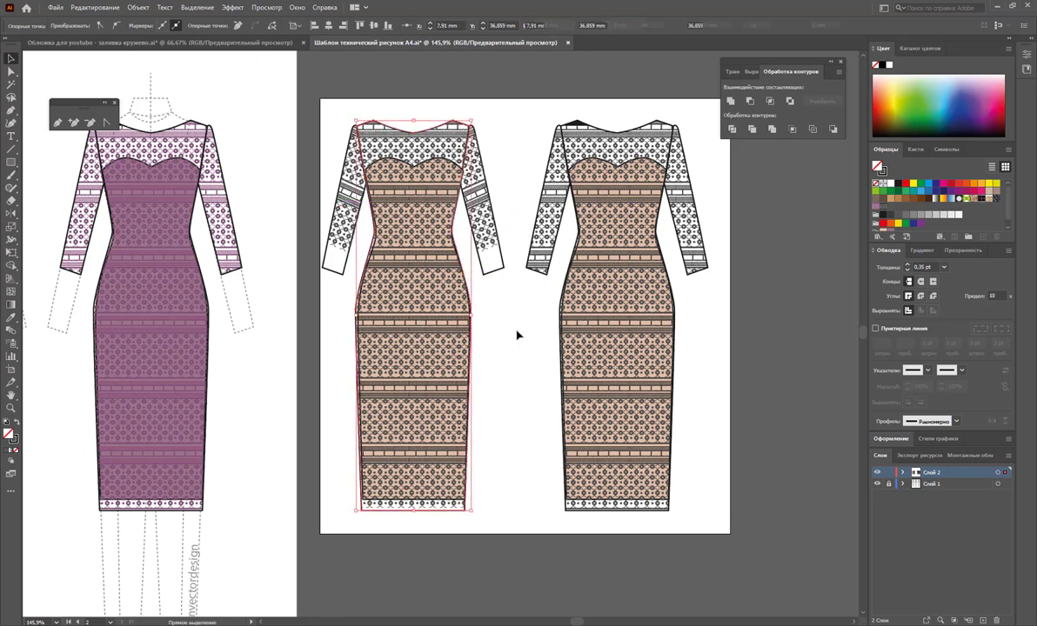
left_click(485, 228, "shift")
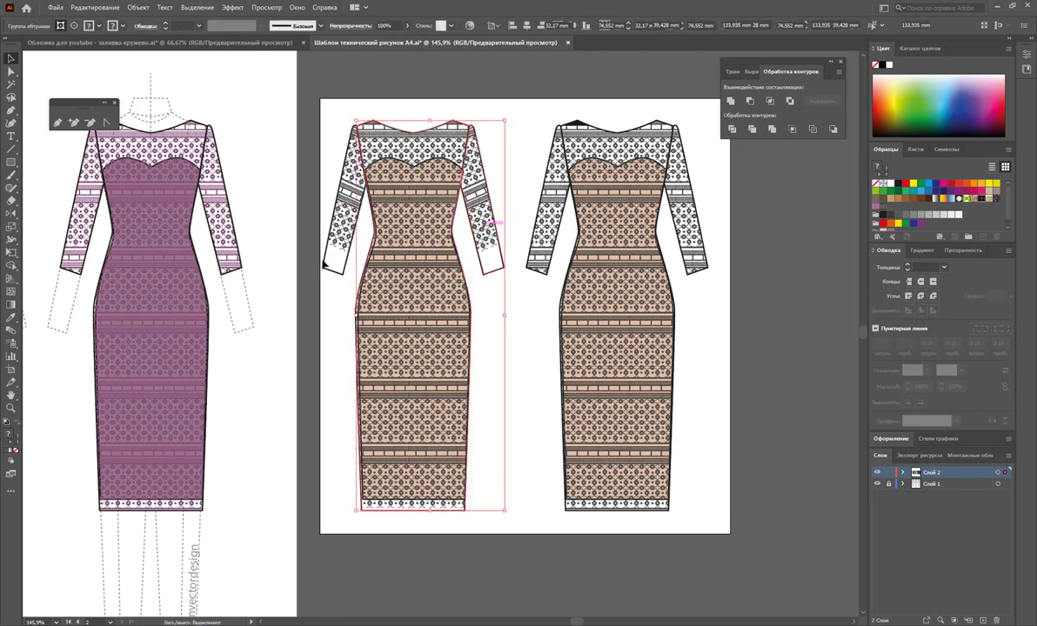
left_click(493, 275)
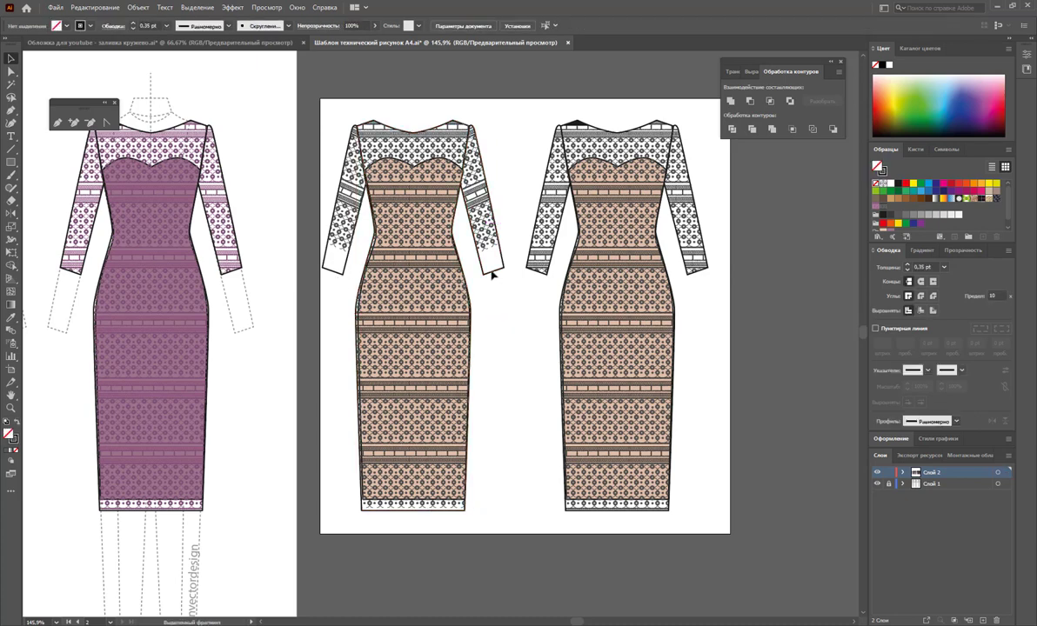
left_click(485, 263)
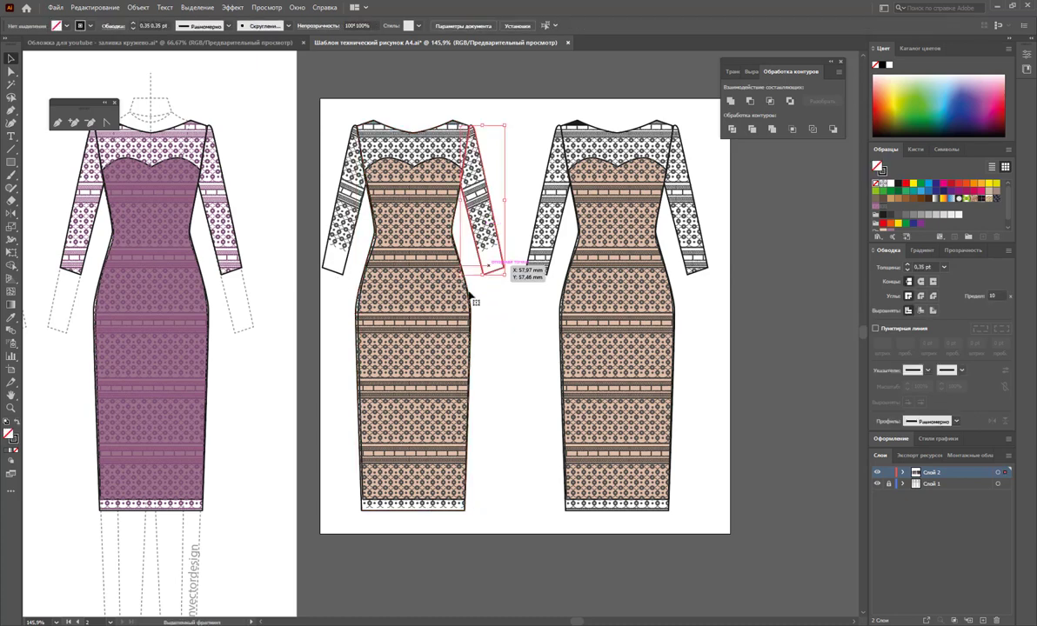
left_click(324, 268, "shift")
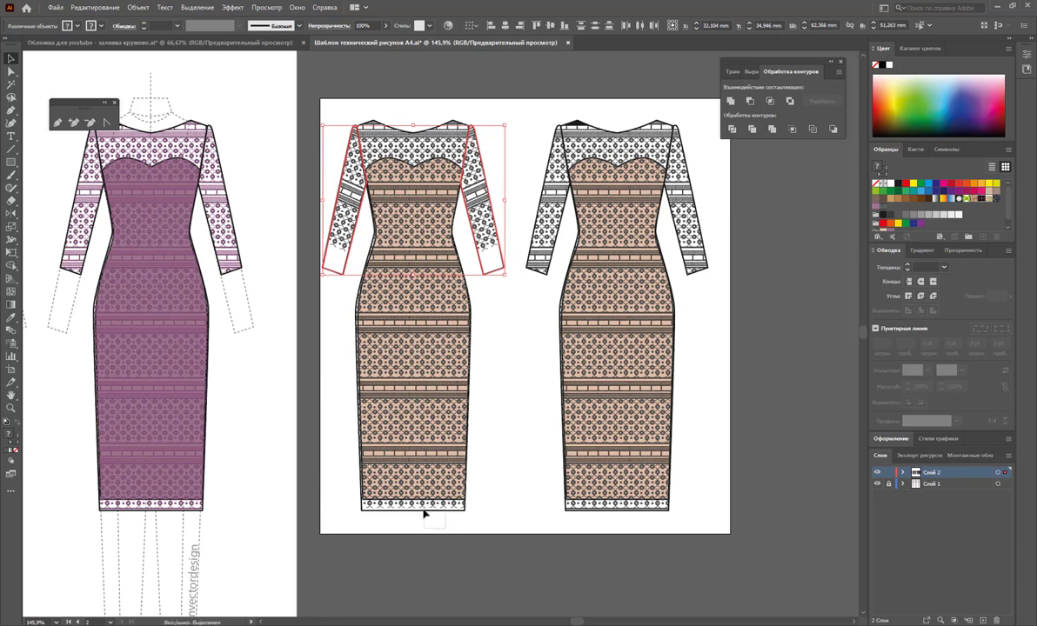
left_click(425, 511, "shift")
left_click(941, 269)
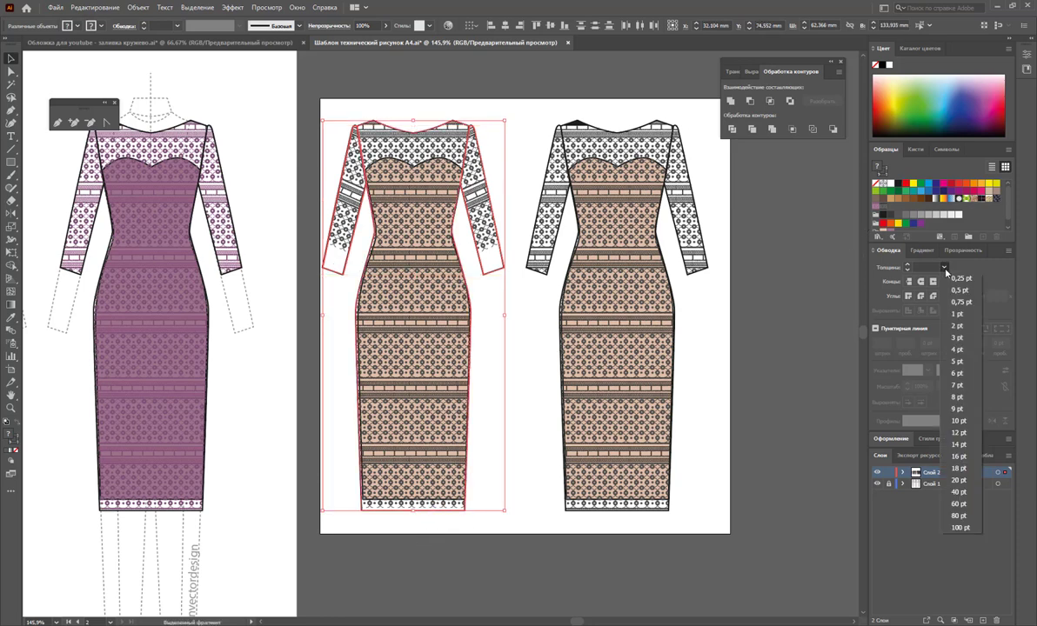
left_click(891, 270)
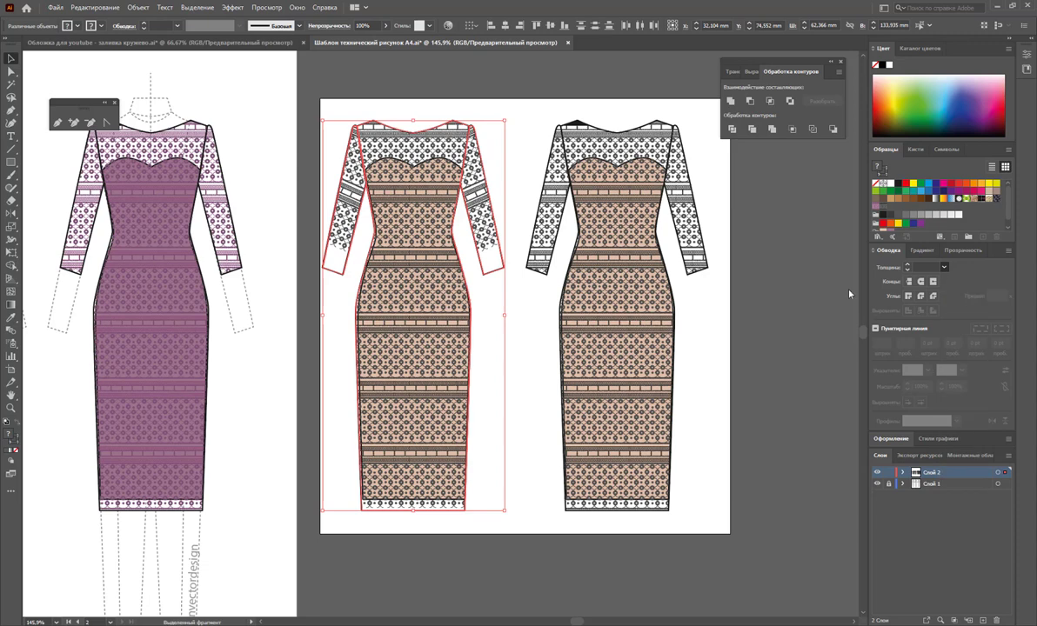
left_click(523, 327)
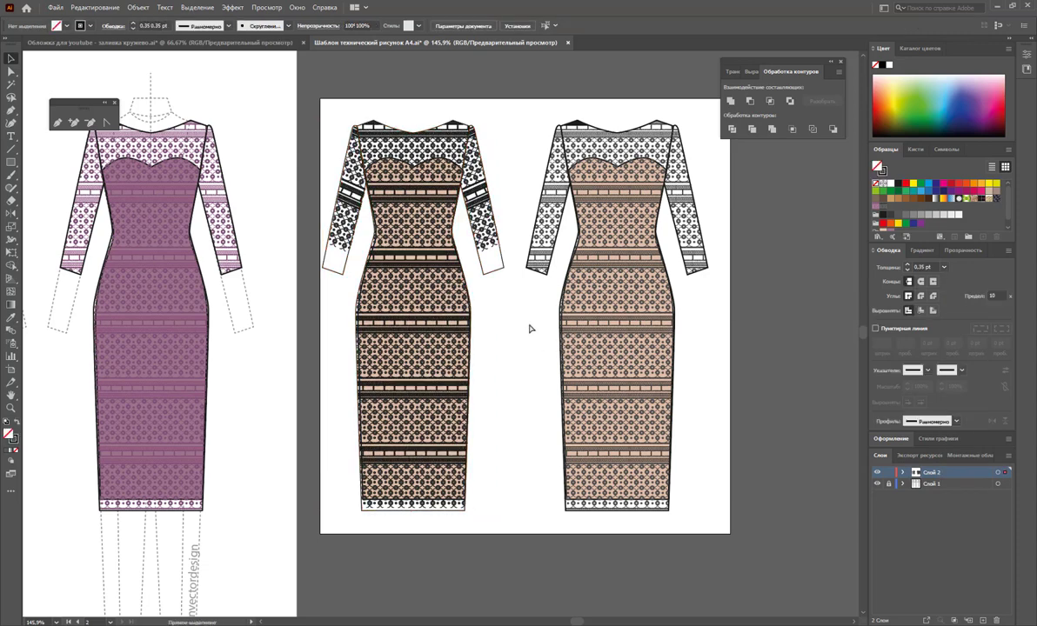
key("ctrl+z")
left_click(493, 305)
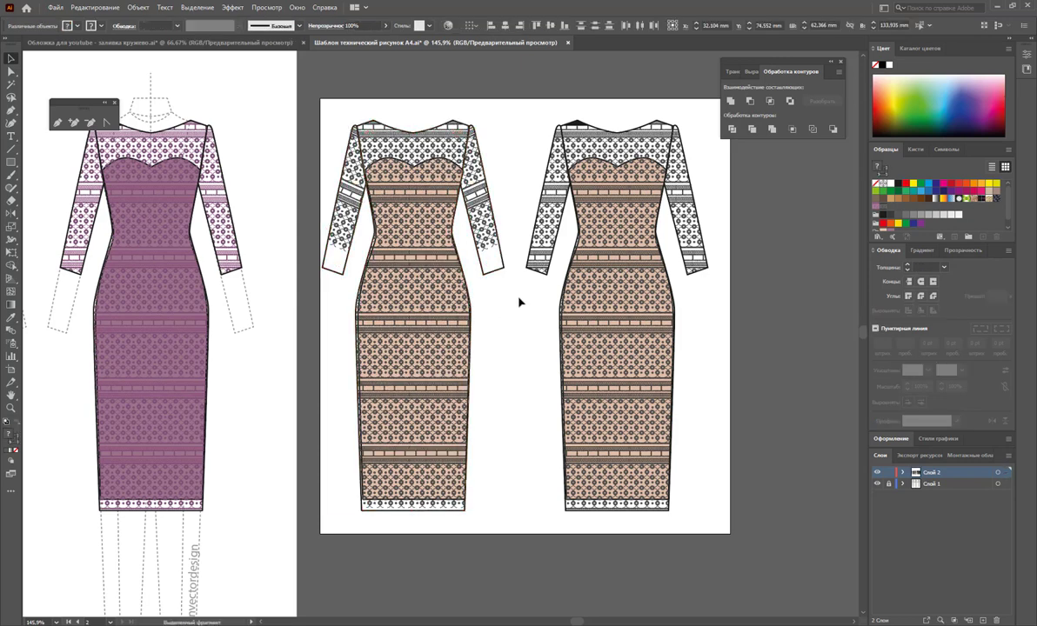
left_click(489, 267)
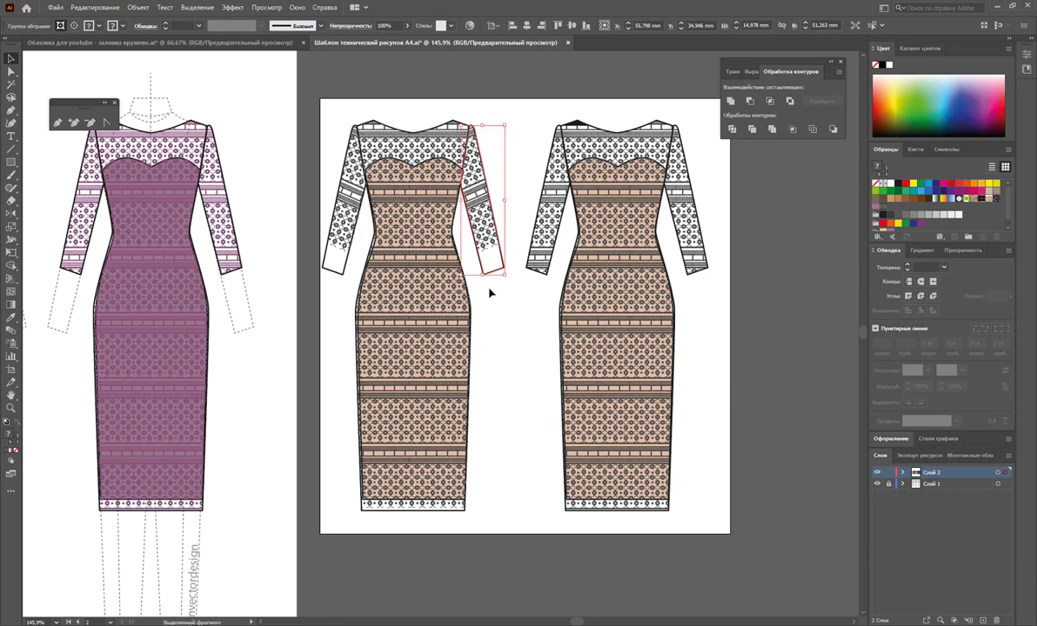
left_click(439, 234, "shift")
left_click(327, 242, "shift")
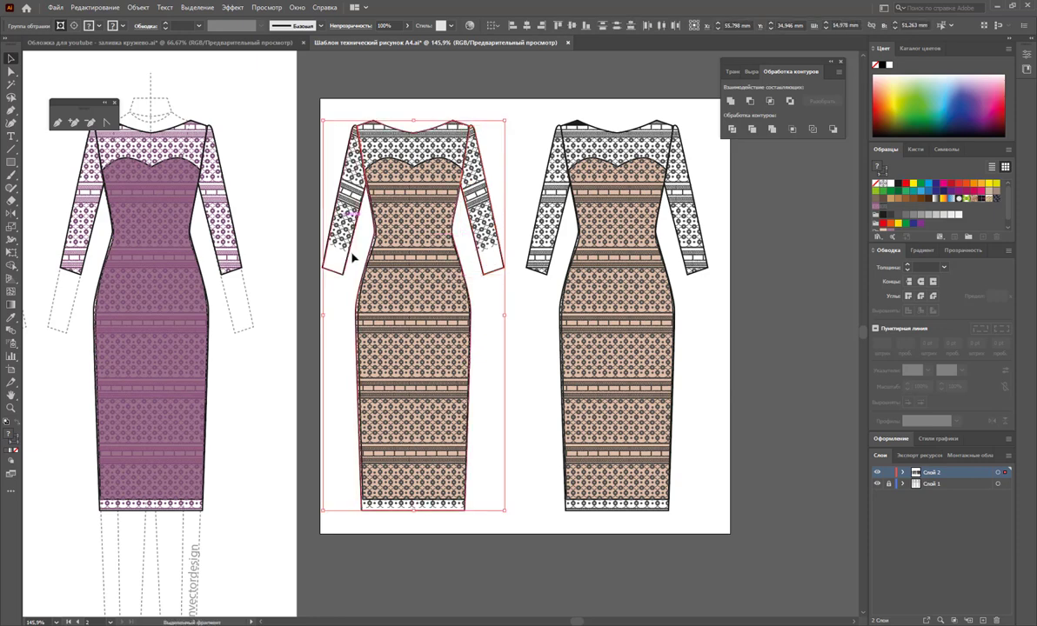
- Send the left dress's beige body to the back, behind its lace pattern
right_click(415, 220)
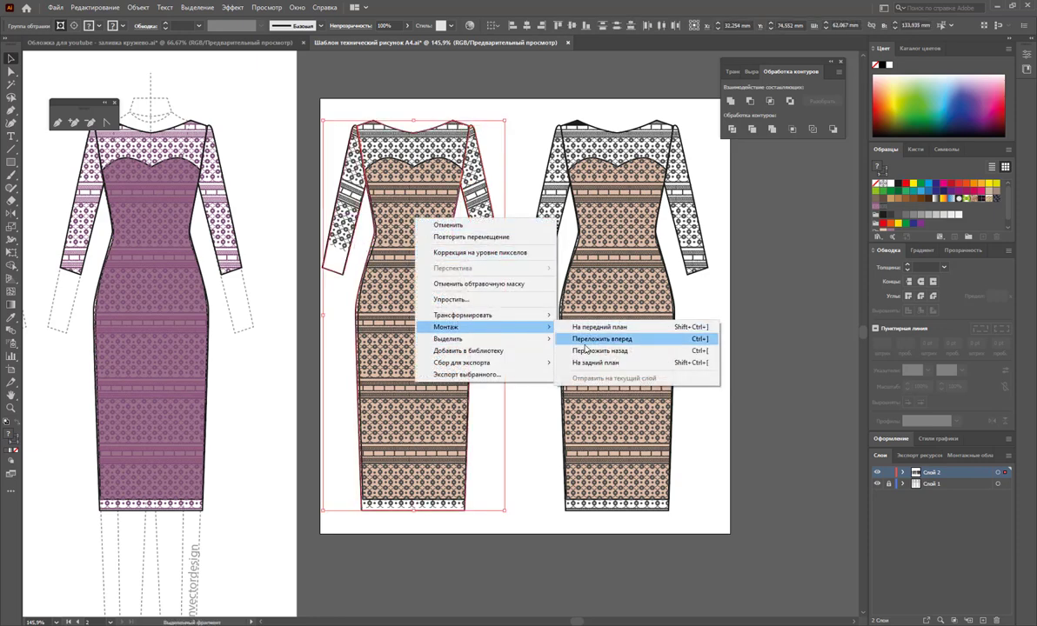
left_click(514, 346)
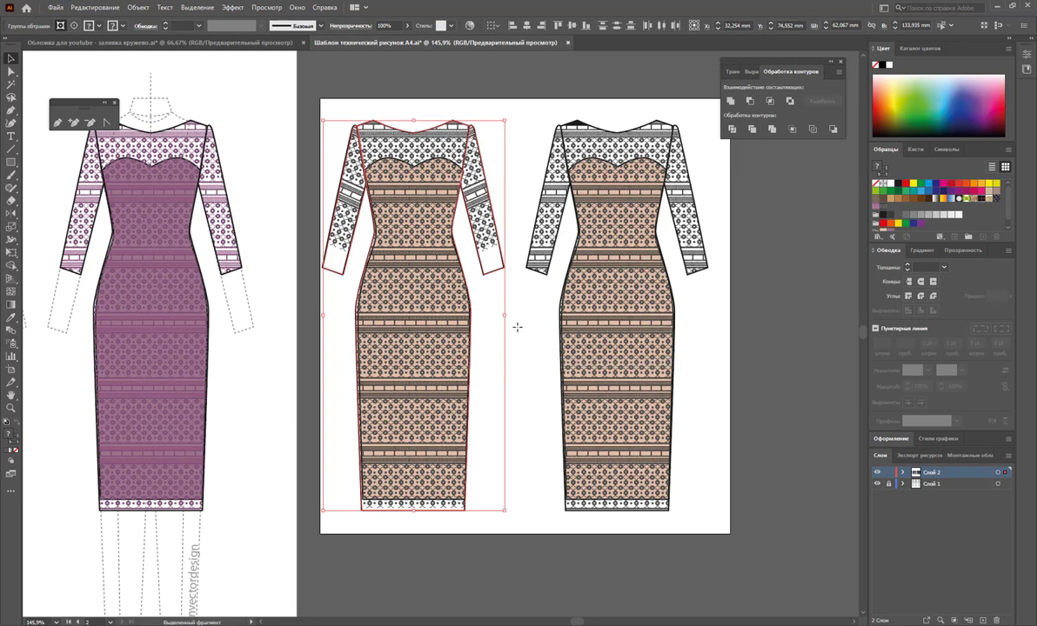
left_click(514, 331)
left_click(493, 266)
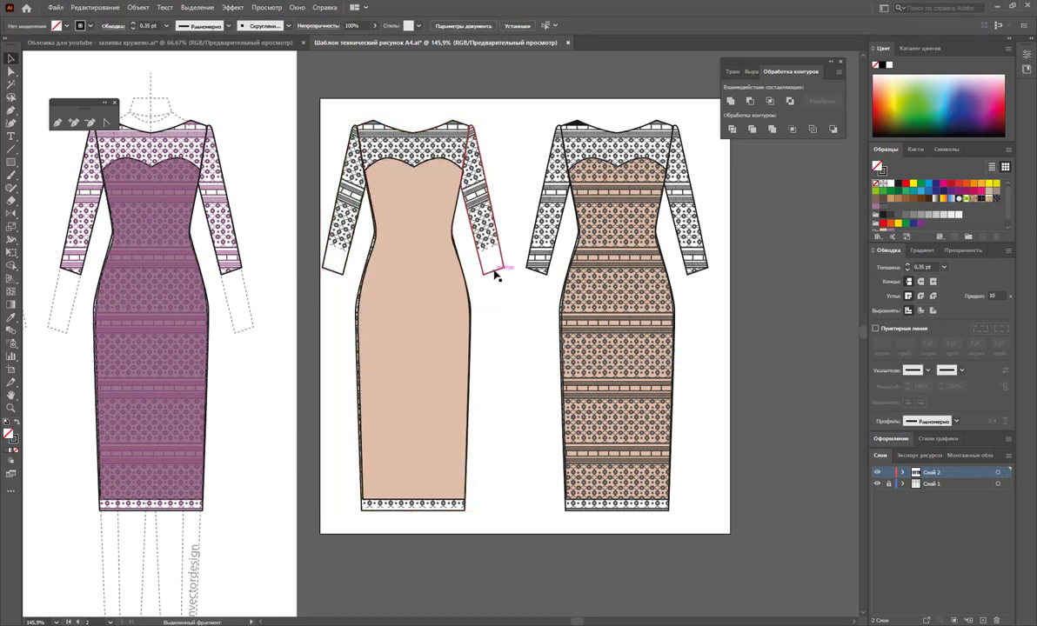
left_click(441, 285, "shift")
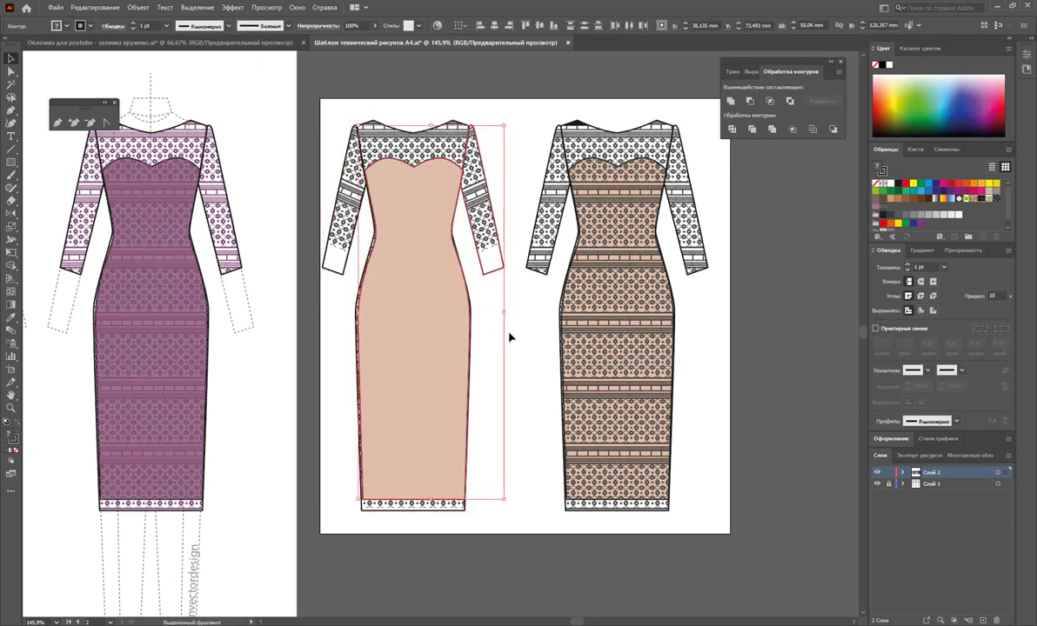
left_click(481, 315)
right_click(444, 287)
mouse_move(476, 478)
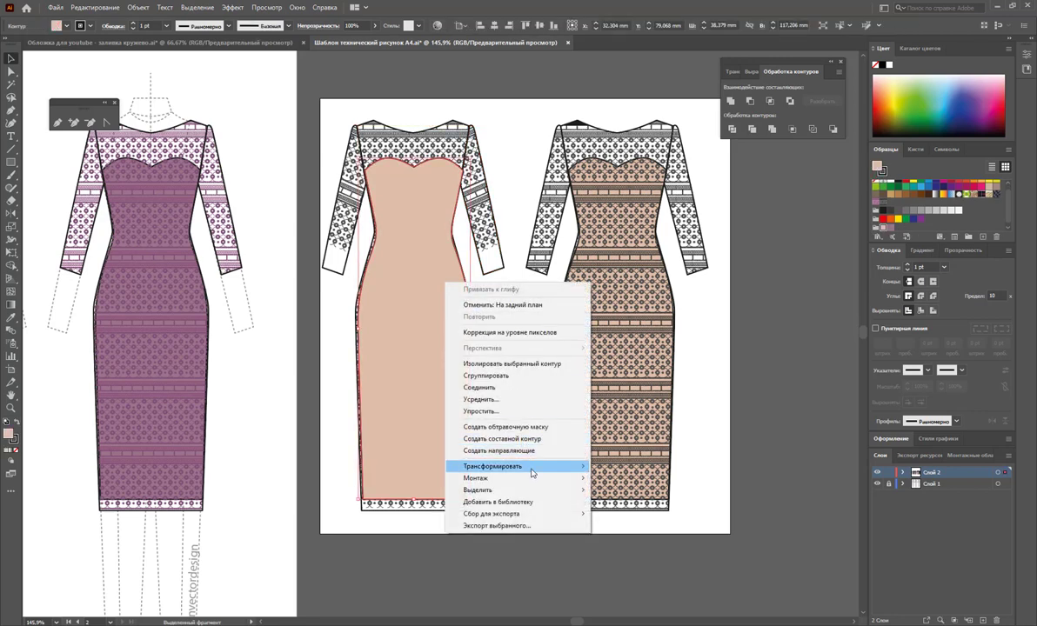
left_click(628, 513)
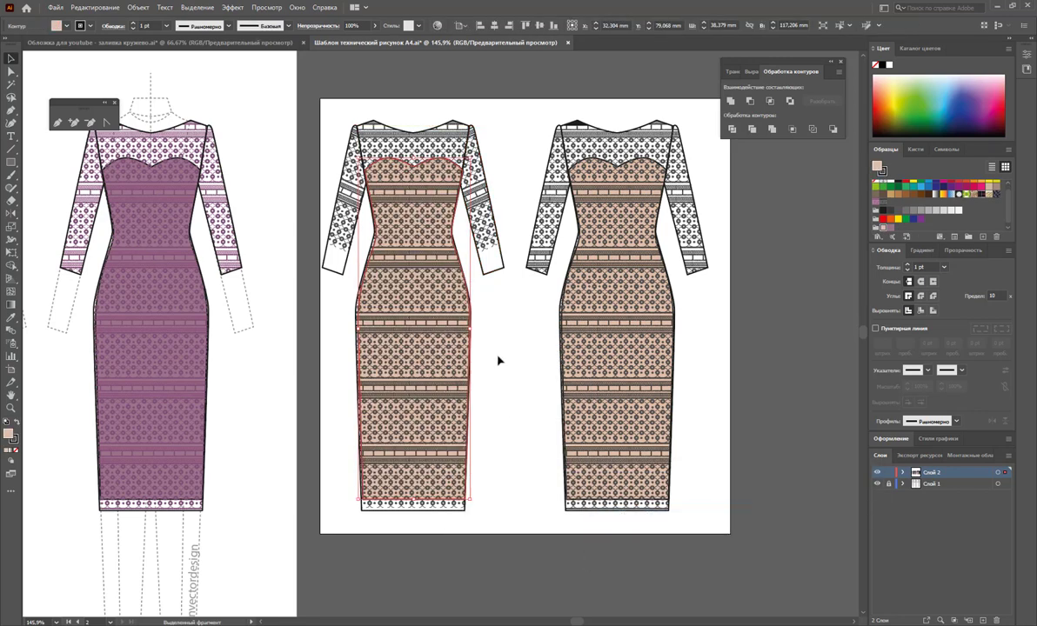
- Select the left dress's sleeve and body, check the stroke weight, and deselect
left_click(488, 272)
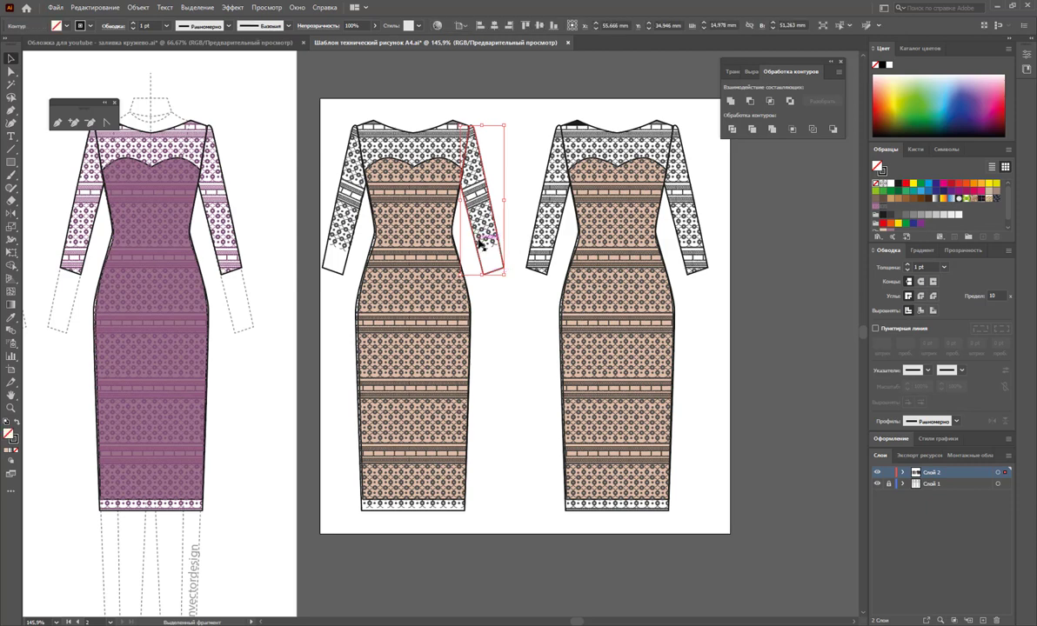
left_click(357, 313, "shift")
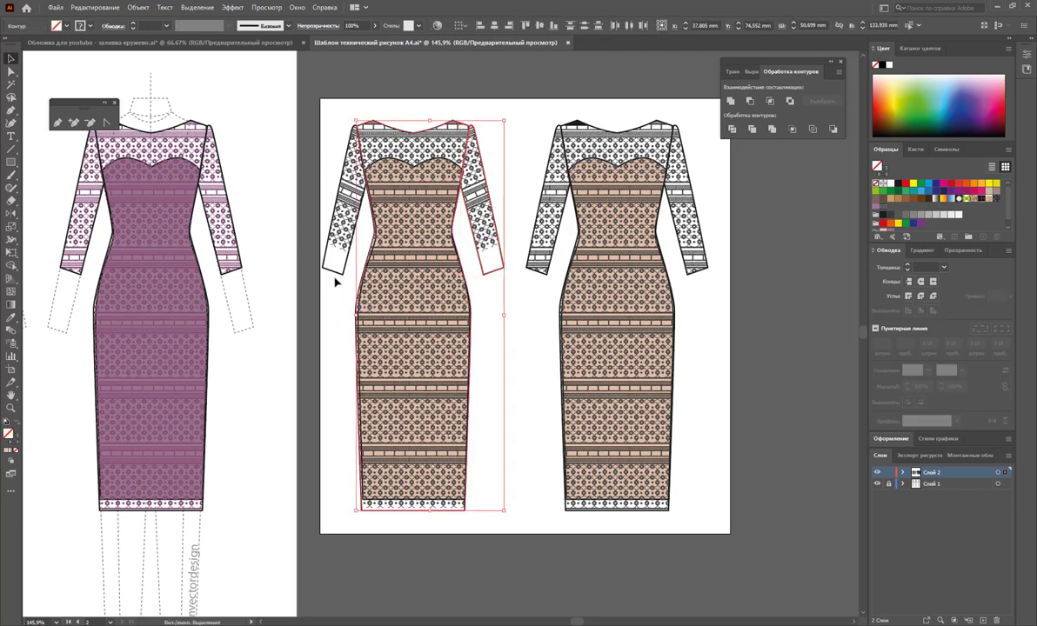
left_click(336, 277, "shift")
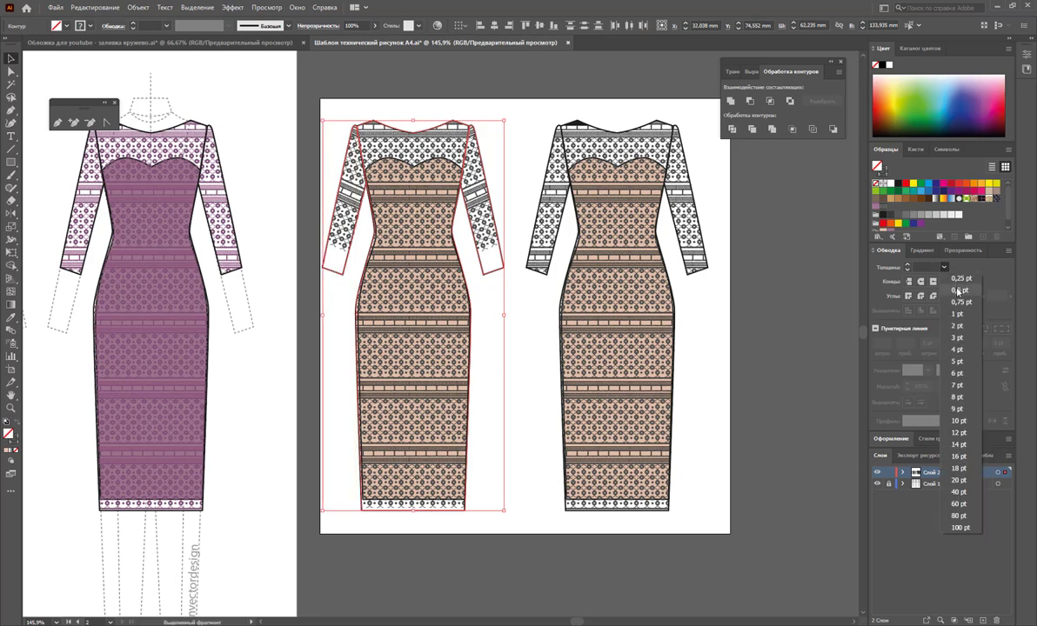
left_click(726, 265)
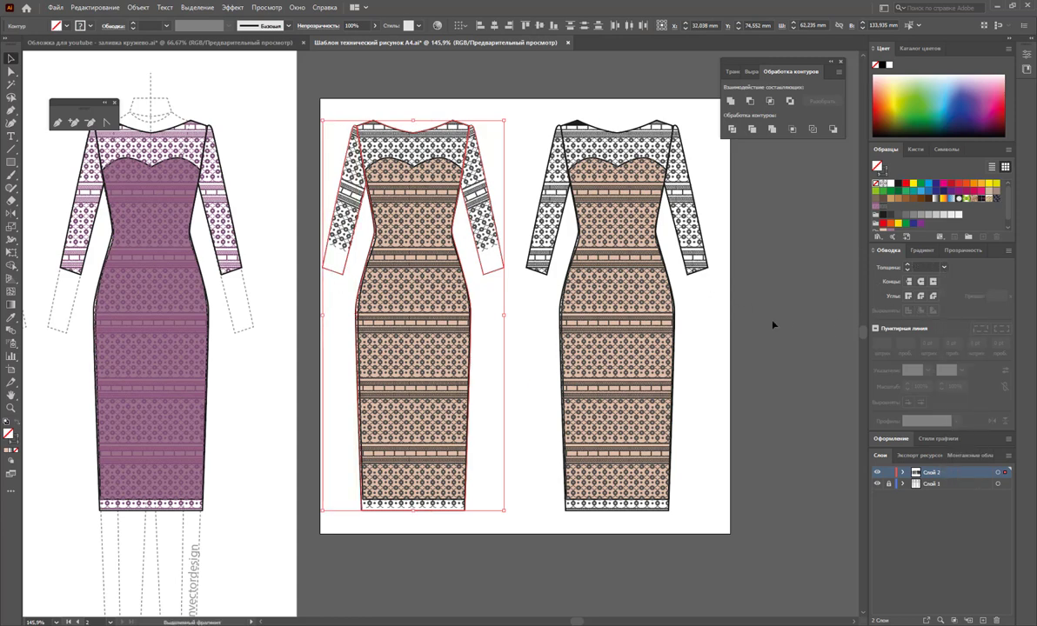
left_click(546, 299)
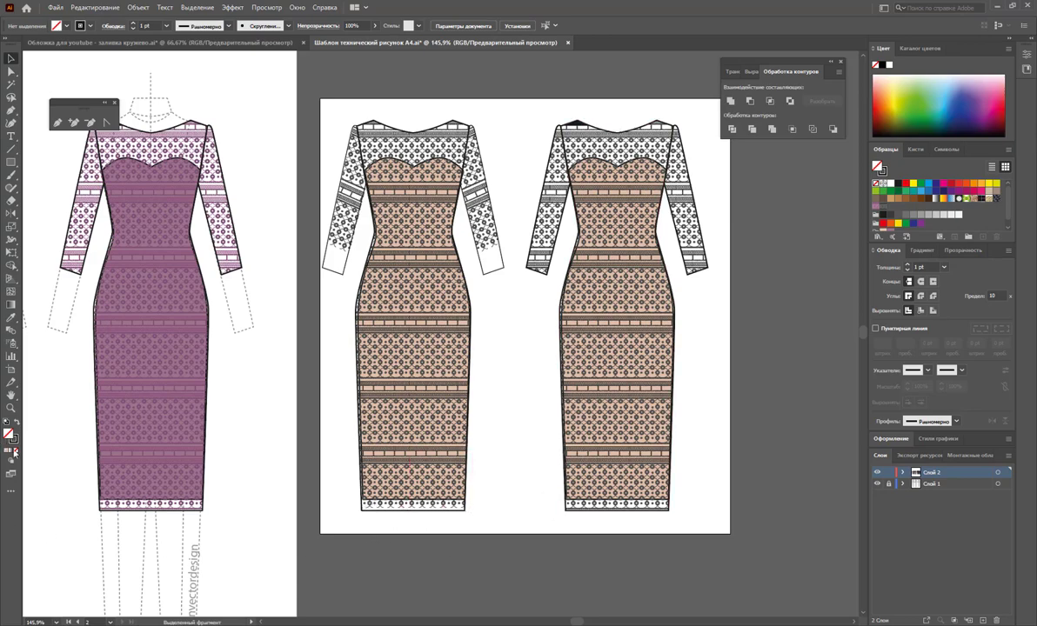
- Zoom into the left dress hem and cut its outline at both hem-band corners with Scissors
left_click(10, 408)
left_click_drag(402, 478, 590, 536)
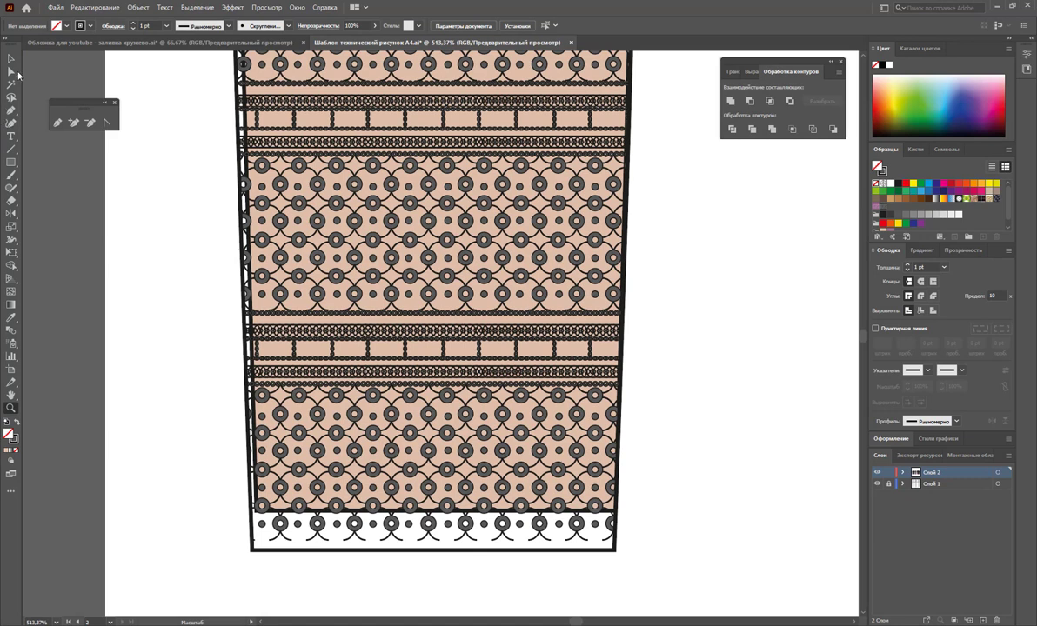
left_click(10, 71)
left_click(340, 550)
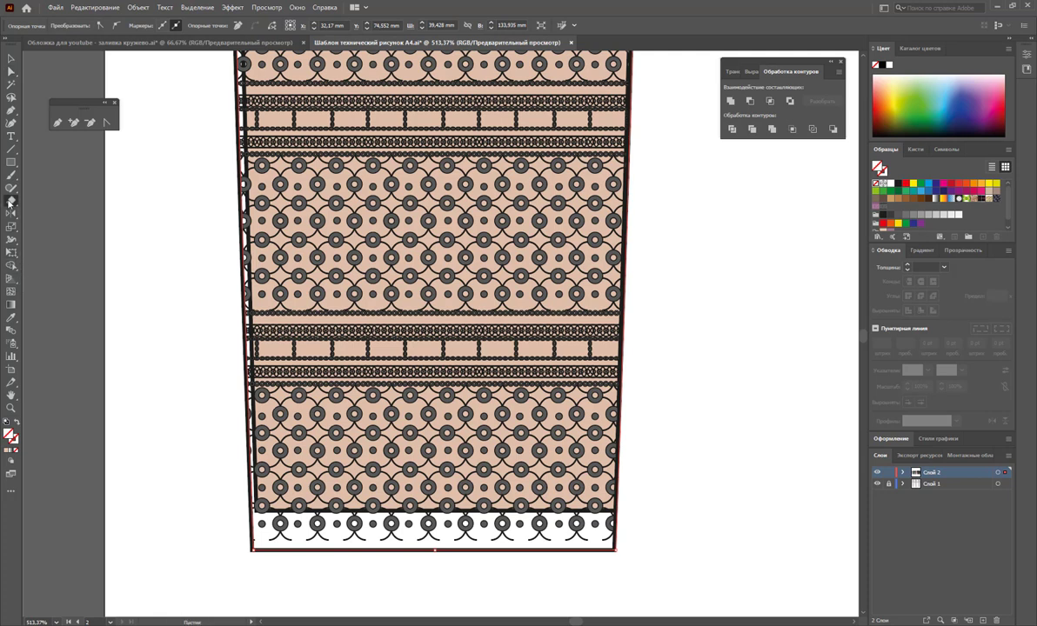
left_click_drag(11, 200, 74, 209)
left_click(253, 511)
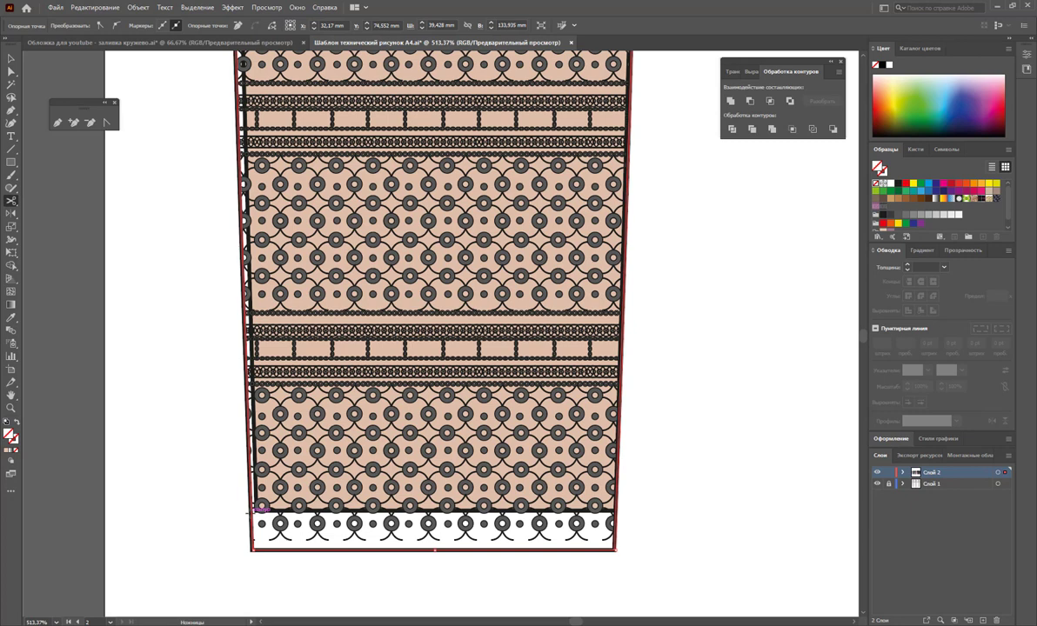
left_click(255, 511)
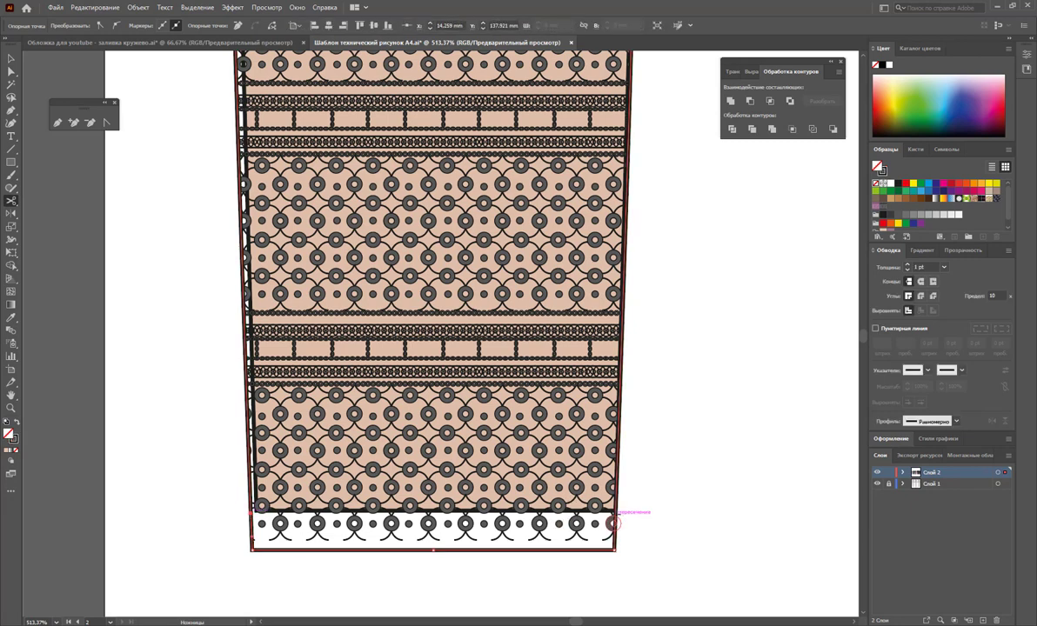
left_click(616, 511)
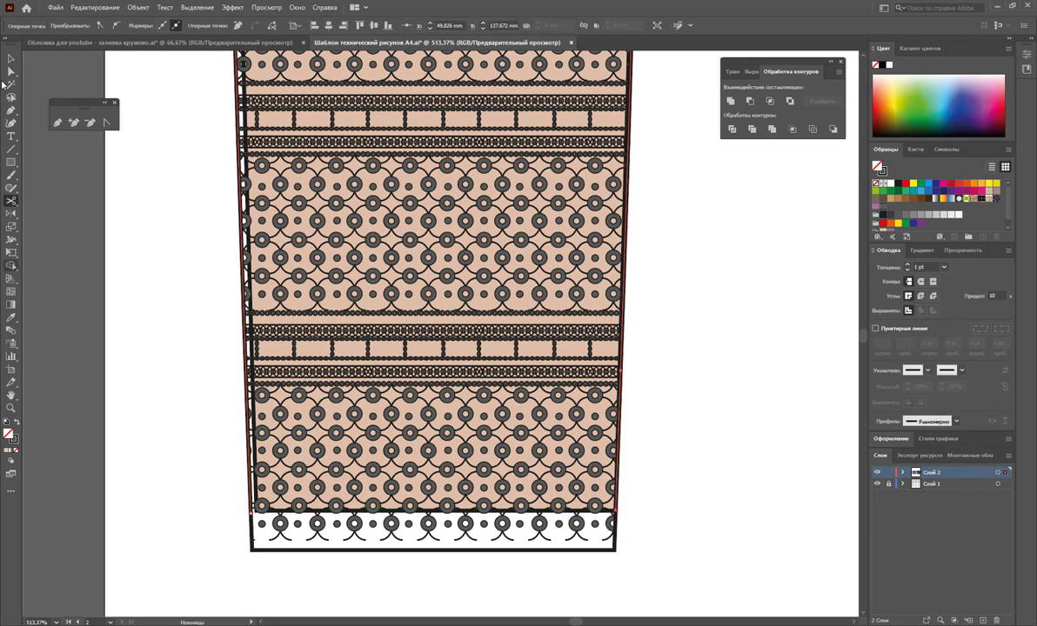
- Adjust the cut outline's bottom edge and select the white hem strip
key("a")
left_click(364, 551)
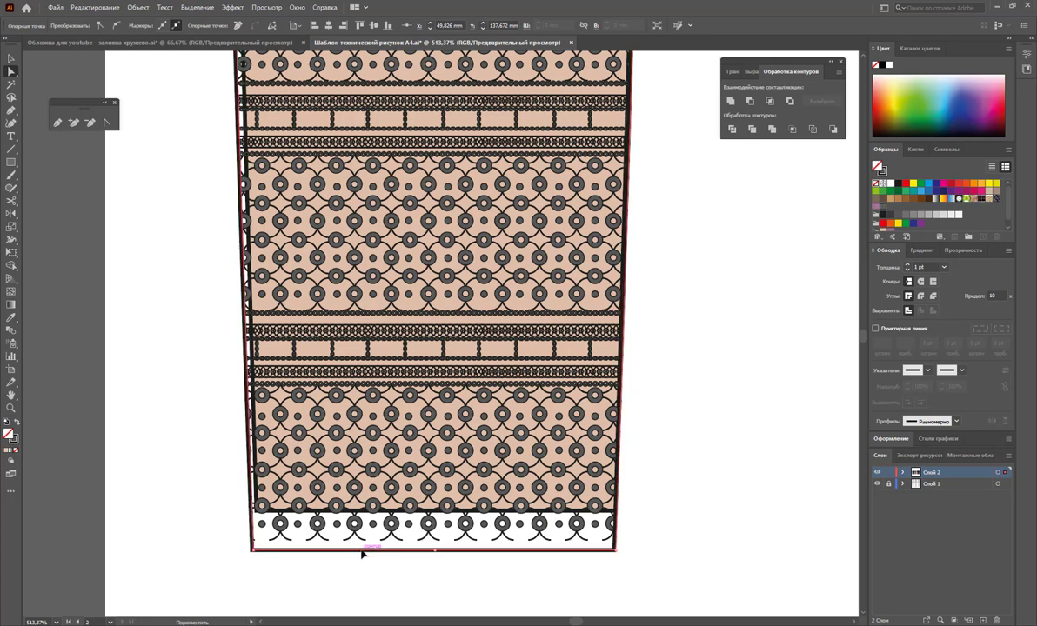
mouse_move(363, 553)
left_mouse_down()
mouse_move(374, 592)
mouse_move(364, 551)
left_mouse_up()
left_click(11, 58)
left_click(252, 546)
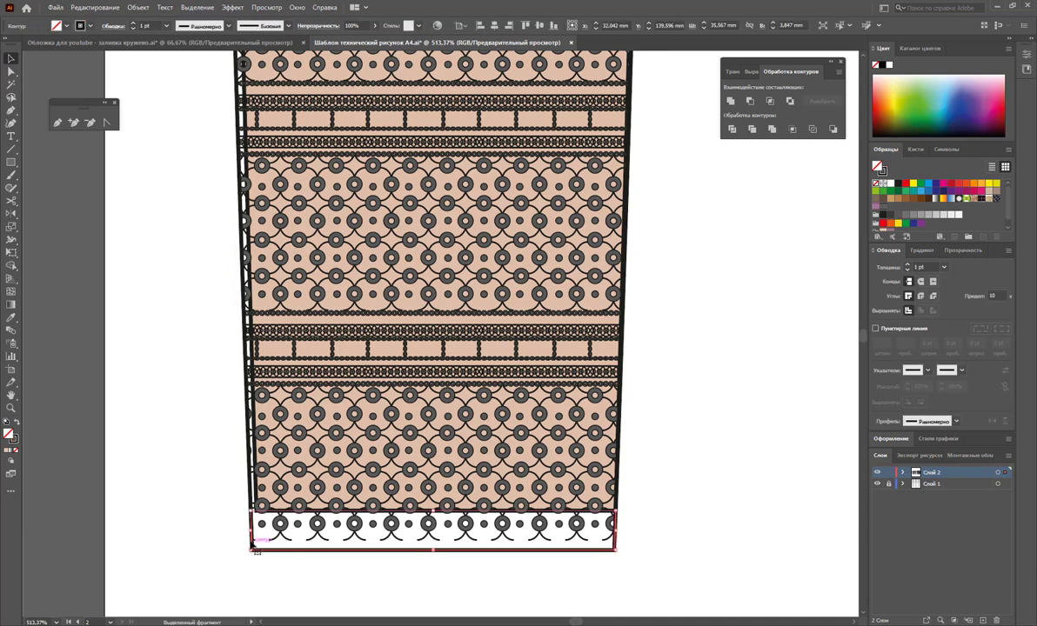
- Try moving the white hem strip down, then undo the move
left_click_drag(257, 550, 260, 597)
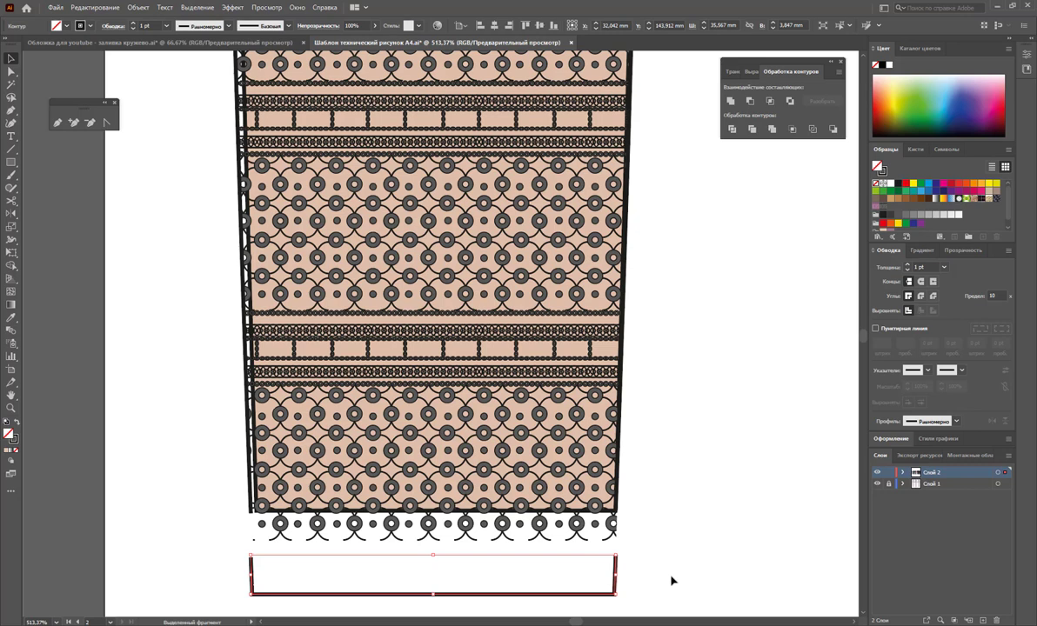
left_click(672, 581)
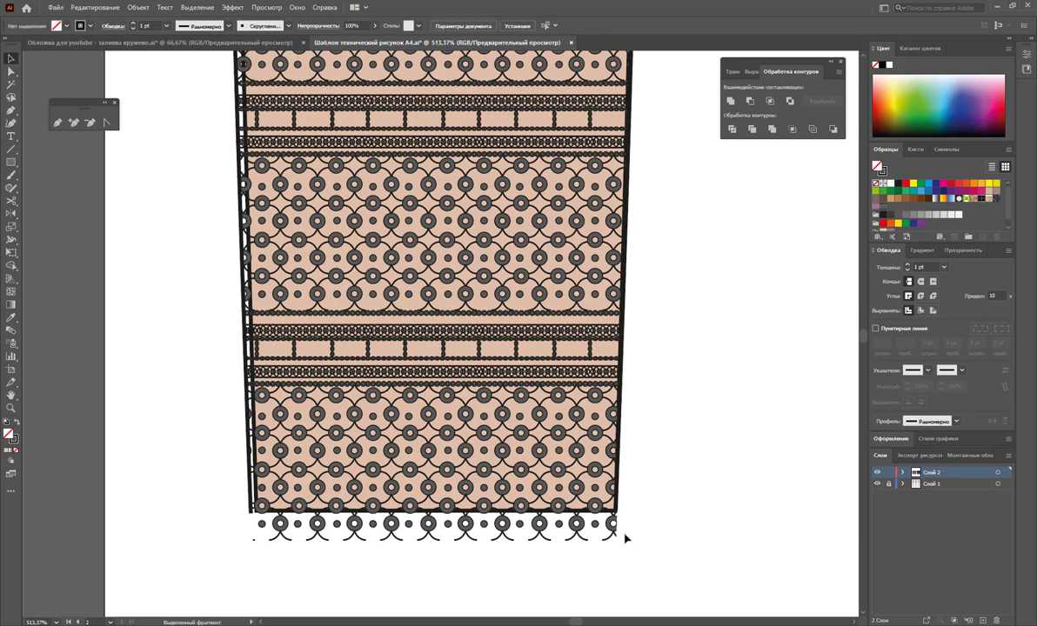
key("ctrl+z")
key("ctrl+z")
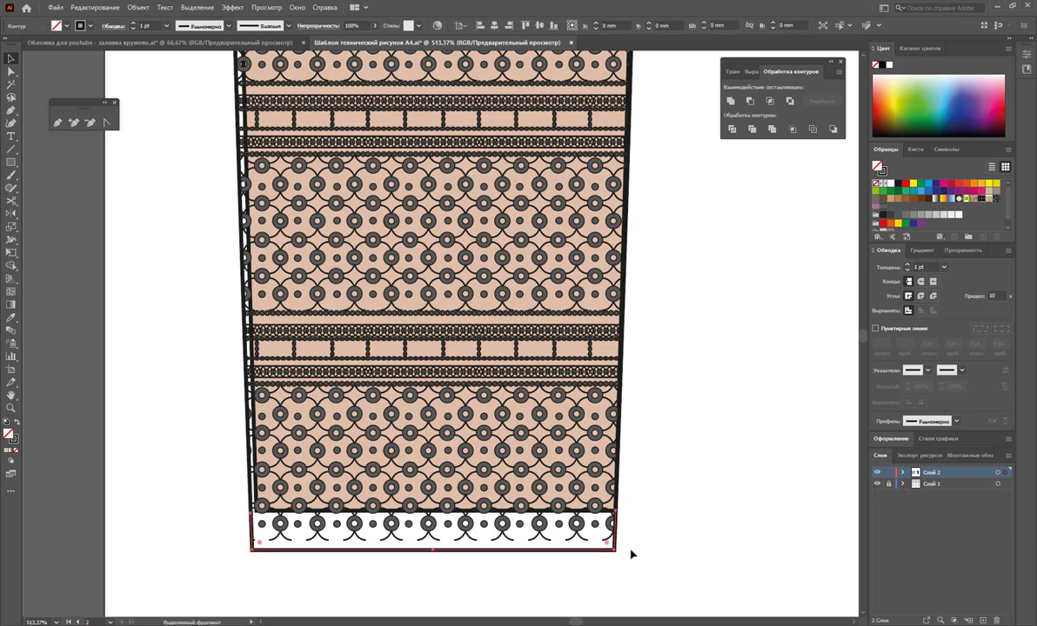
key("ctrl+z")
key("ctrl+z")
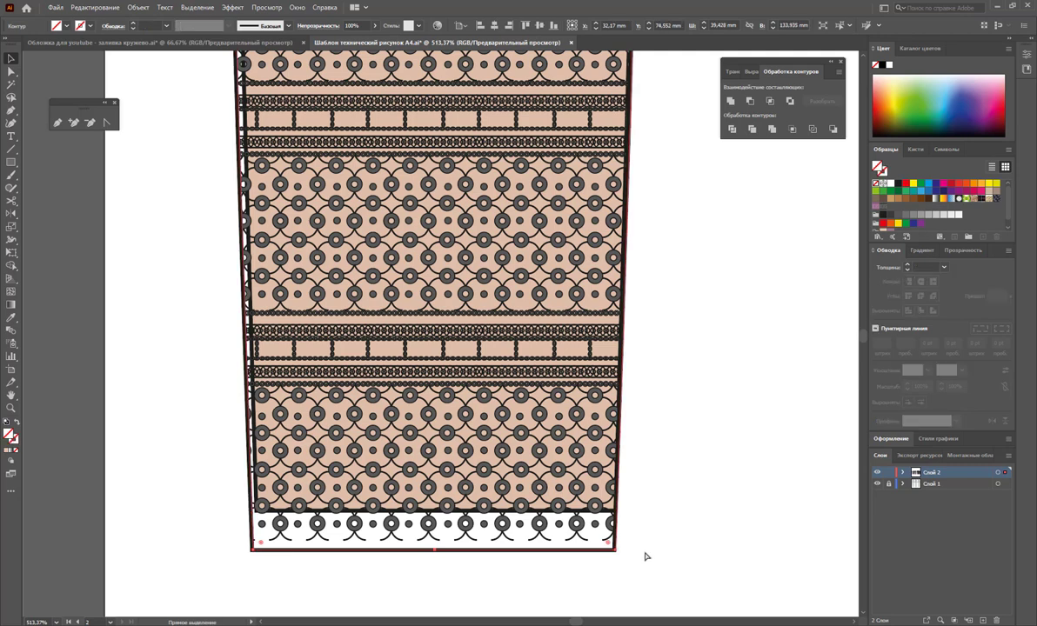
left_click_drag(400, 322, 644, 561)
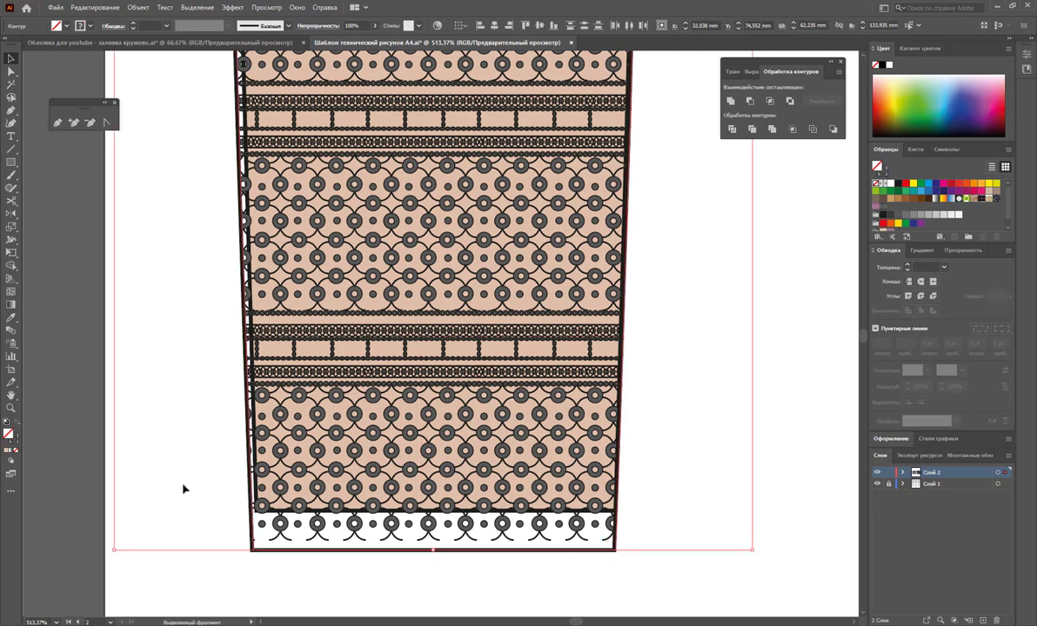
left_click(227, 538)
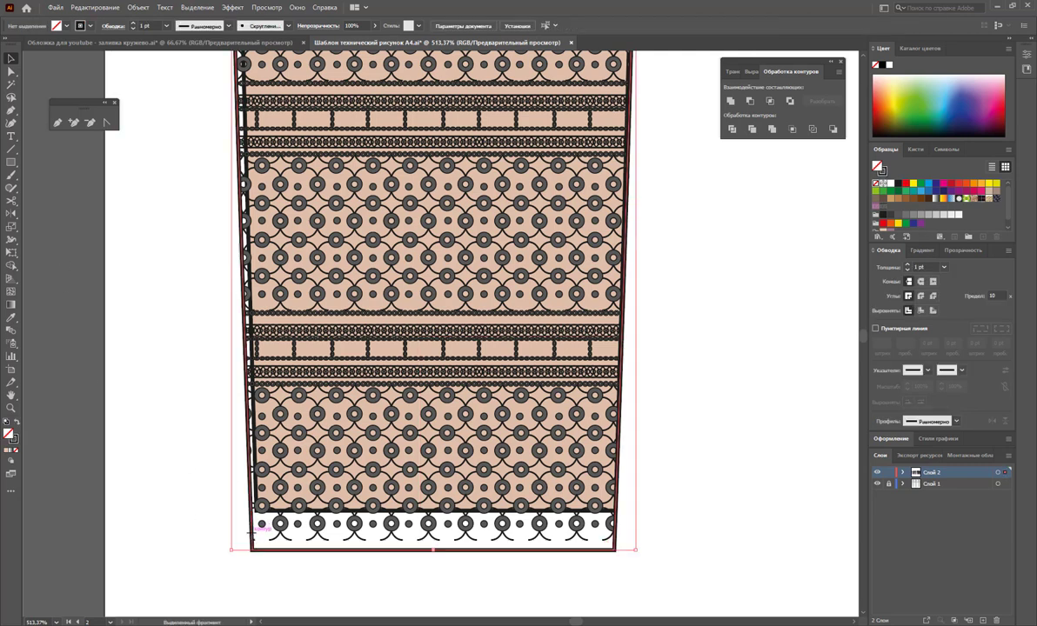
- Cut the dress outline at the hem's bottom-left and bottom-right corners
left_click(253, 528)
left_click(12, 201)
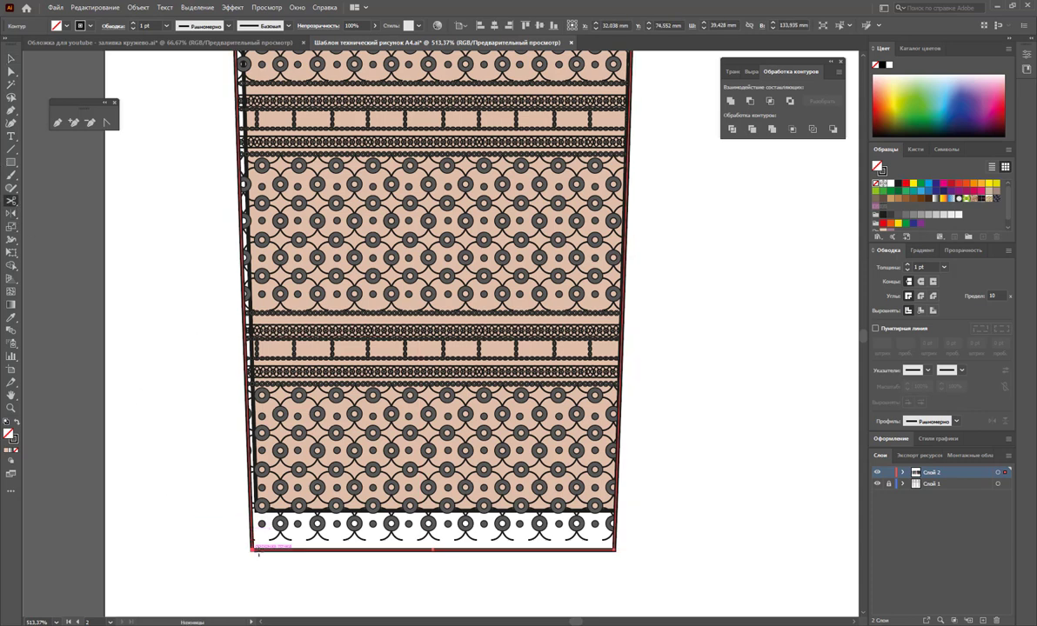
left_click(248, 534)
left_click(615, 537)
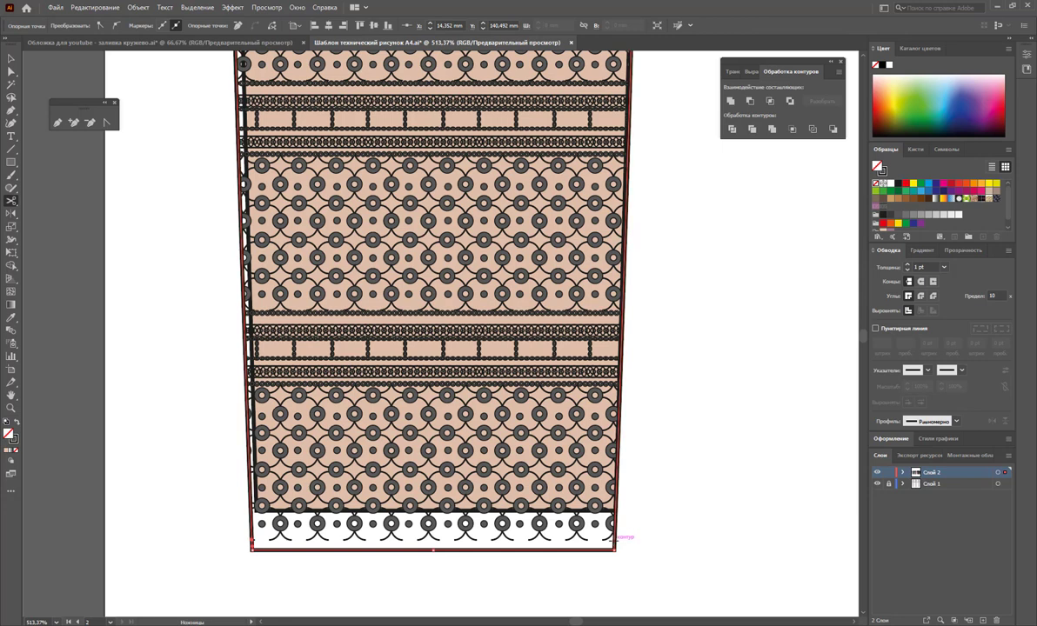
- Delete the separated bottom edge of the outline beneath the hem band
left_click(11, 72)
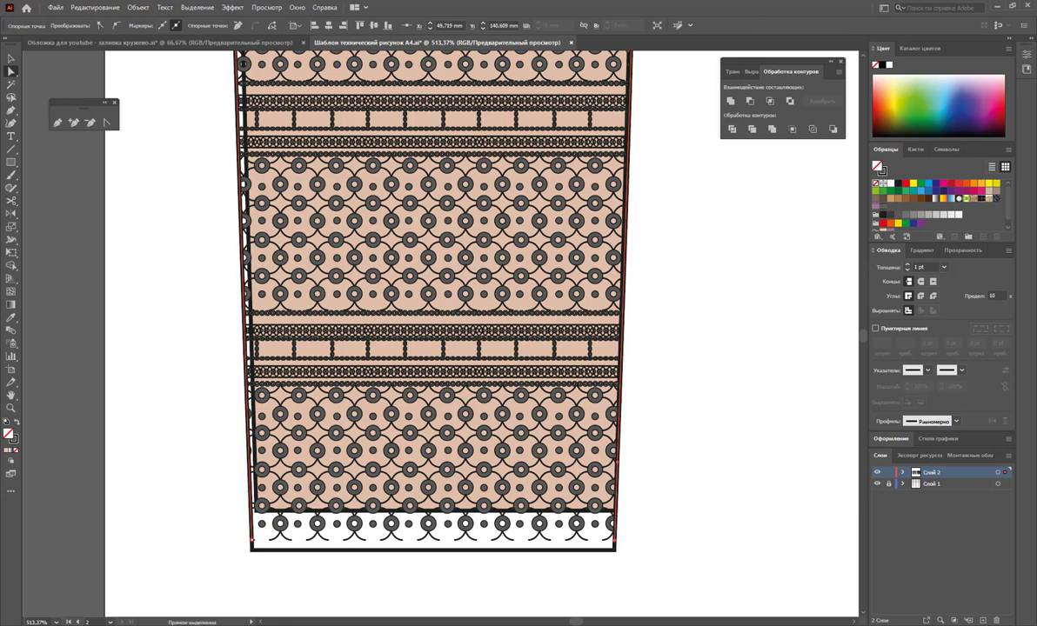
left_click(426, 552)
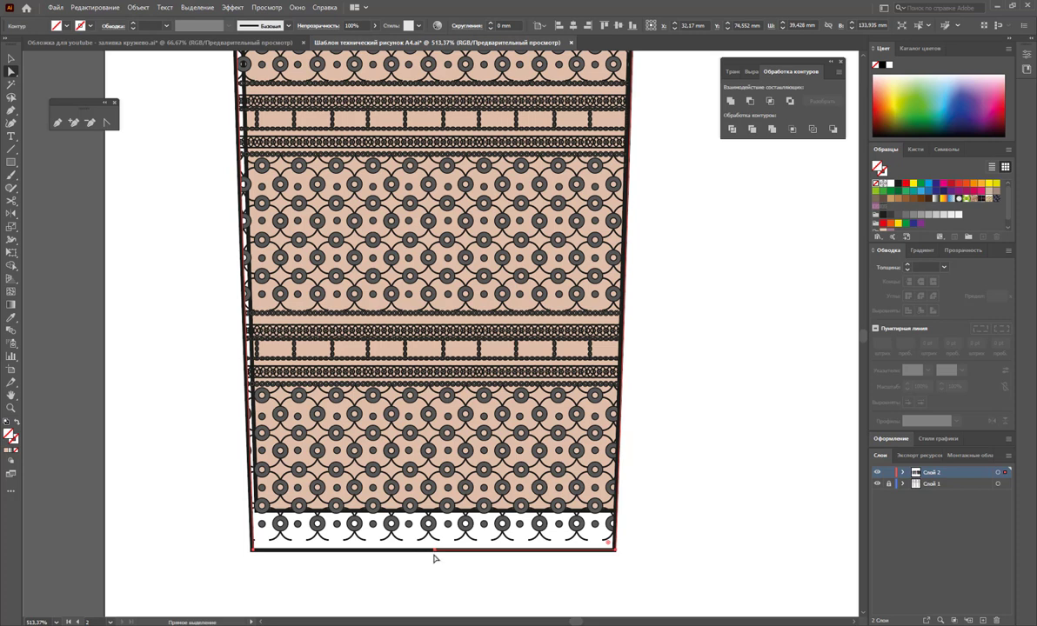
left_click(435, 559)
left_click(417, 553)
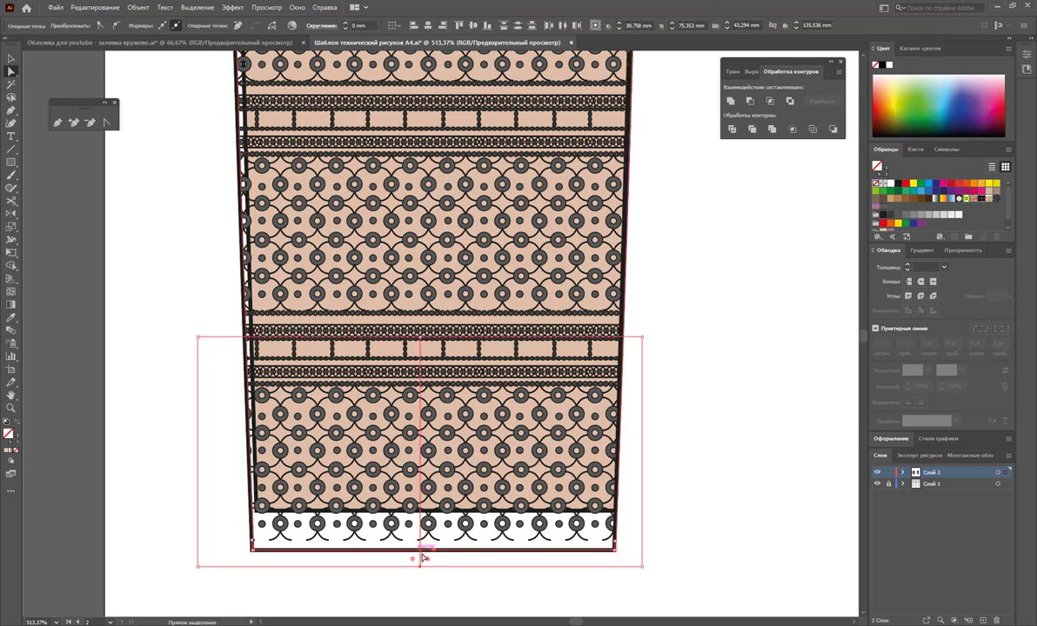
left_click(465, 566)
left_click(466, 554)
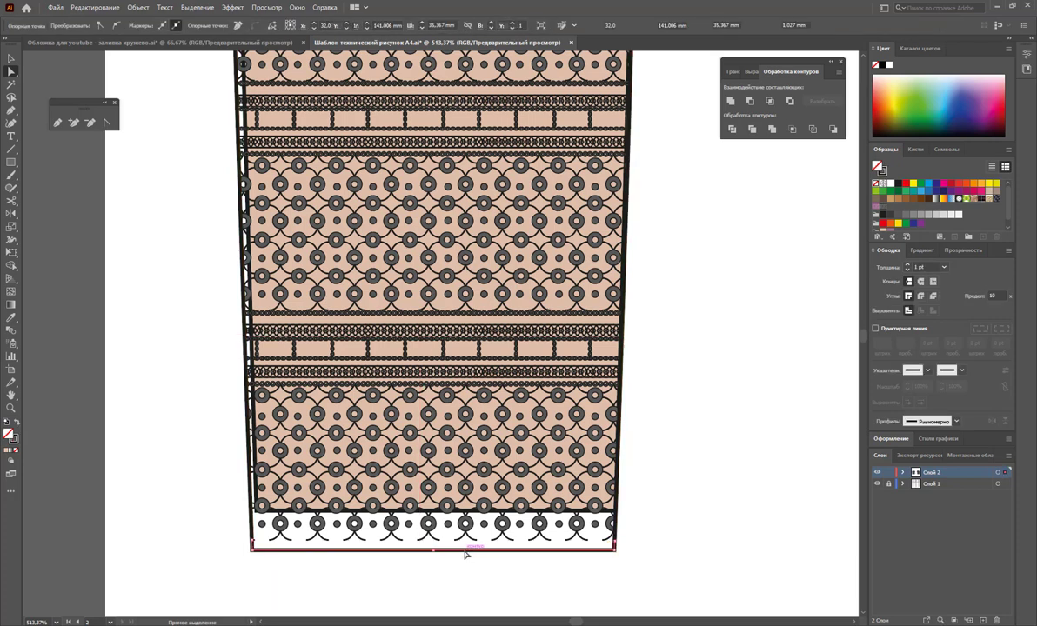
key("Delete")
key("Delete")
- Cut the right sleeve above the wrist with the Scissors tool and delete the cuff piece
scroll(619, 417, "up", 3)
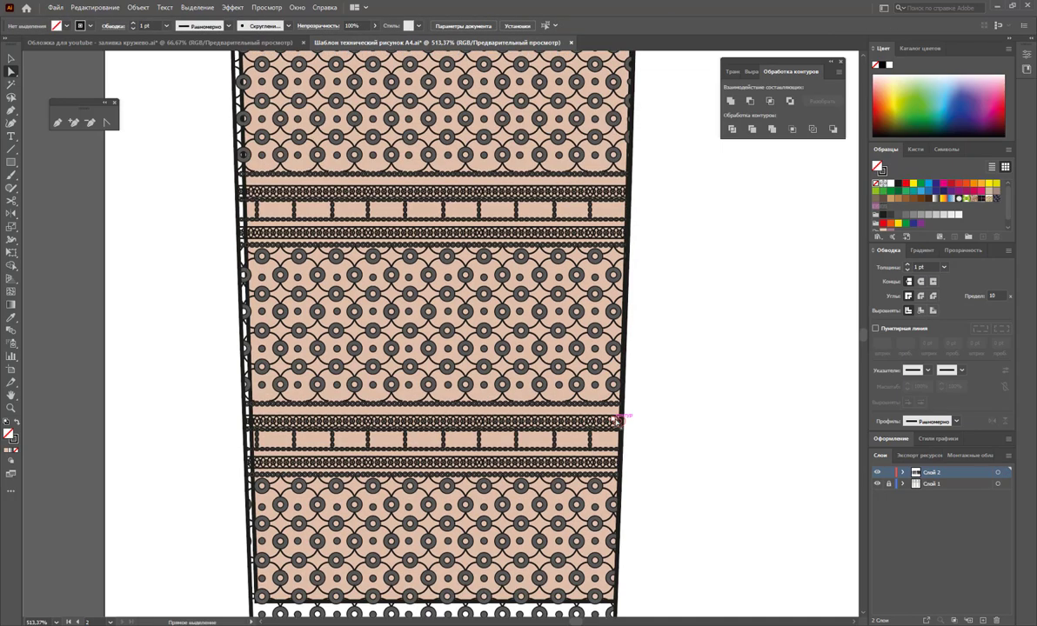
scroll(620, 418, "up", 5)
scroll(632, 433, "up", 5)
scroll(641, 455, "up", 5)
scroll(641, 460, "up", 4)
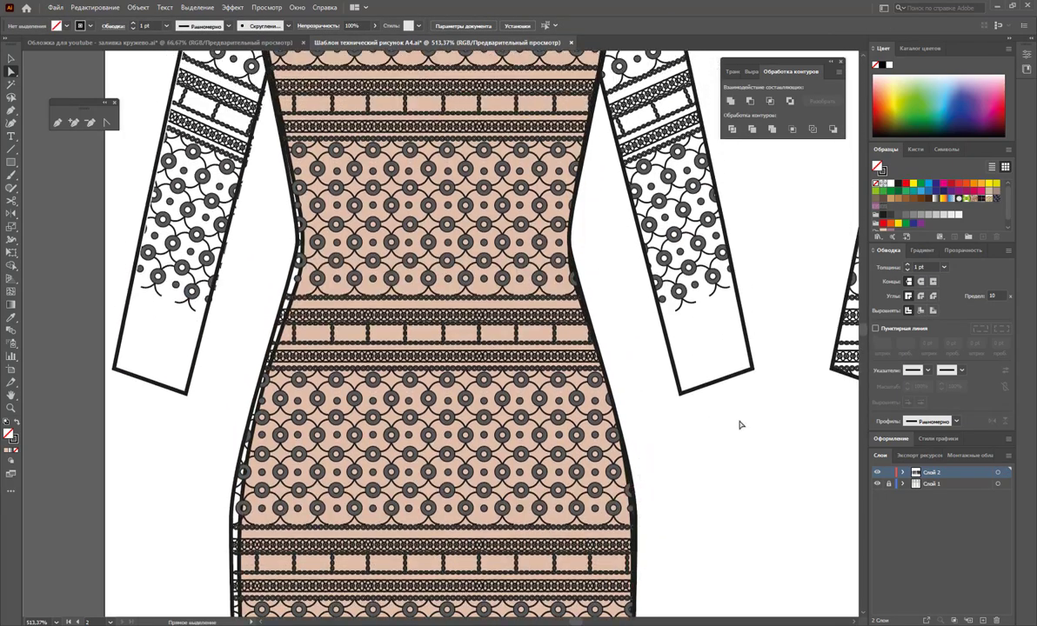
scroll(696, 400, "up", 2)
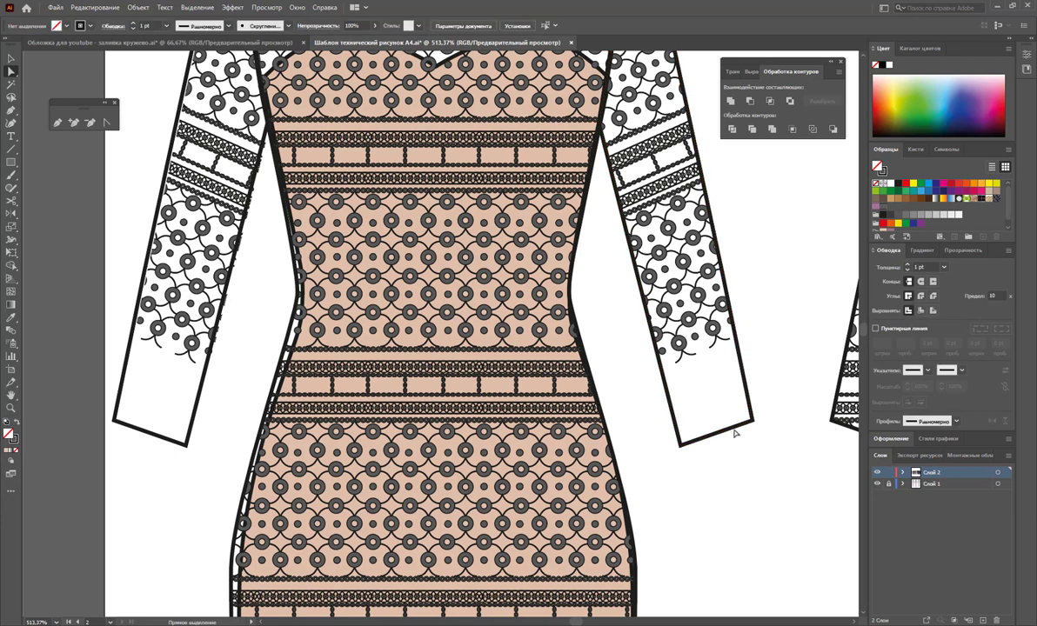
left_click(671, 408)
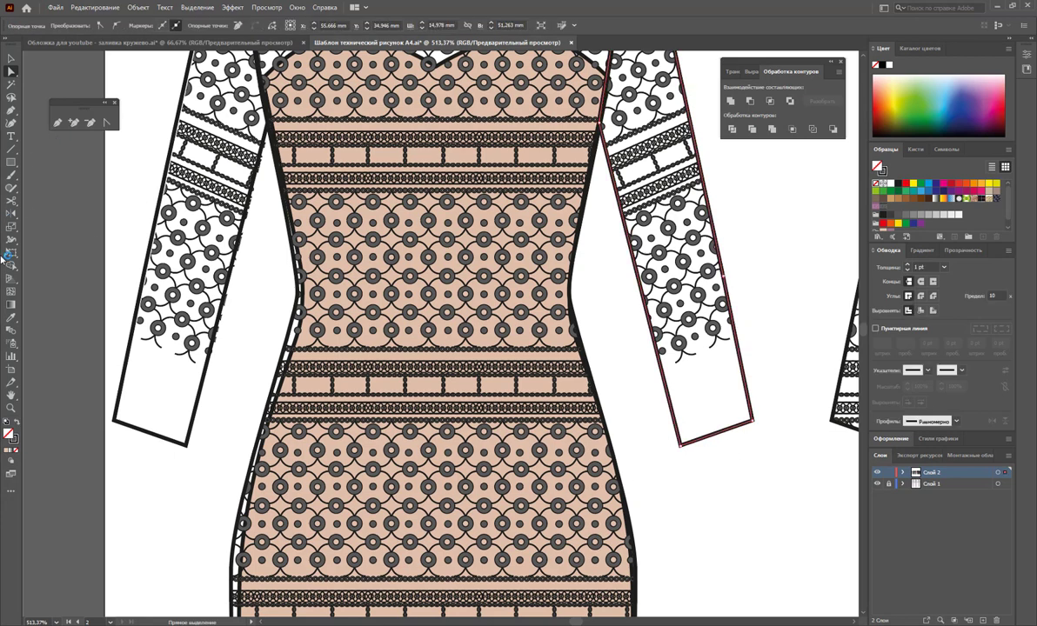
left_click(11, 201)
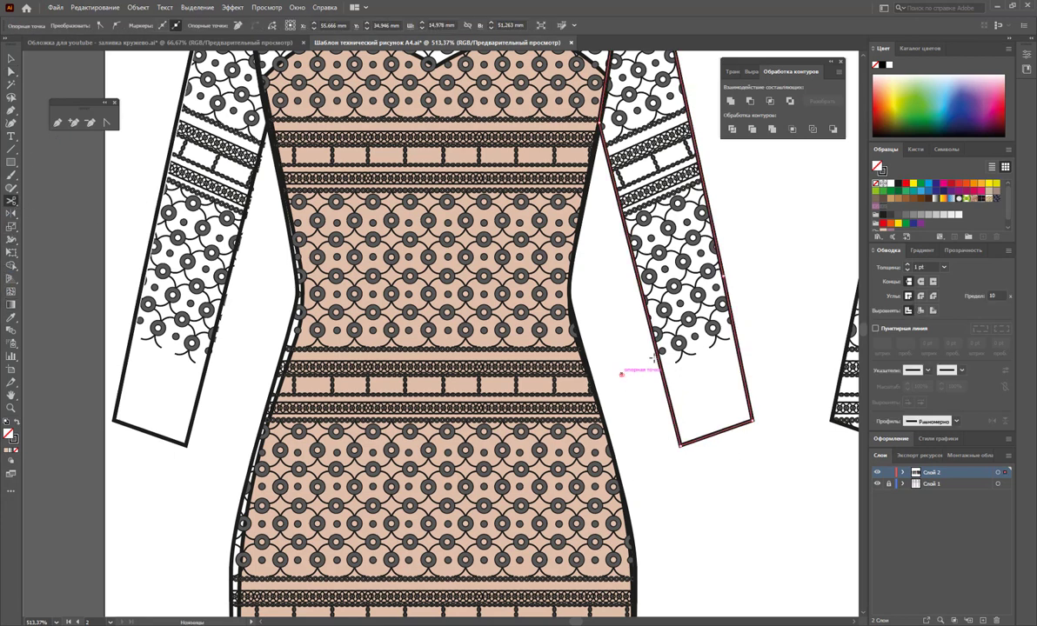
left_click(658, 354)
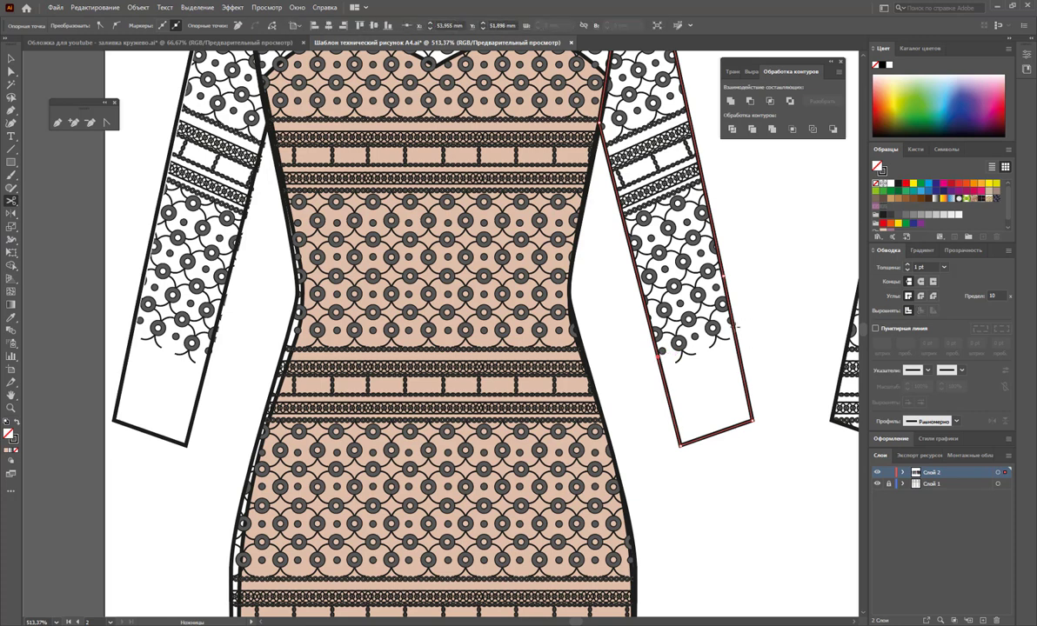
left_click(736, 328)
key("v")
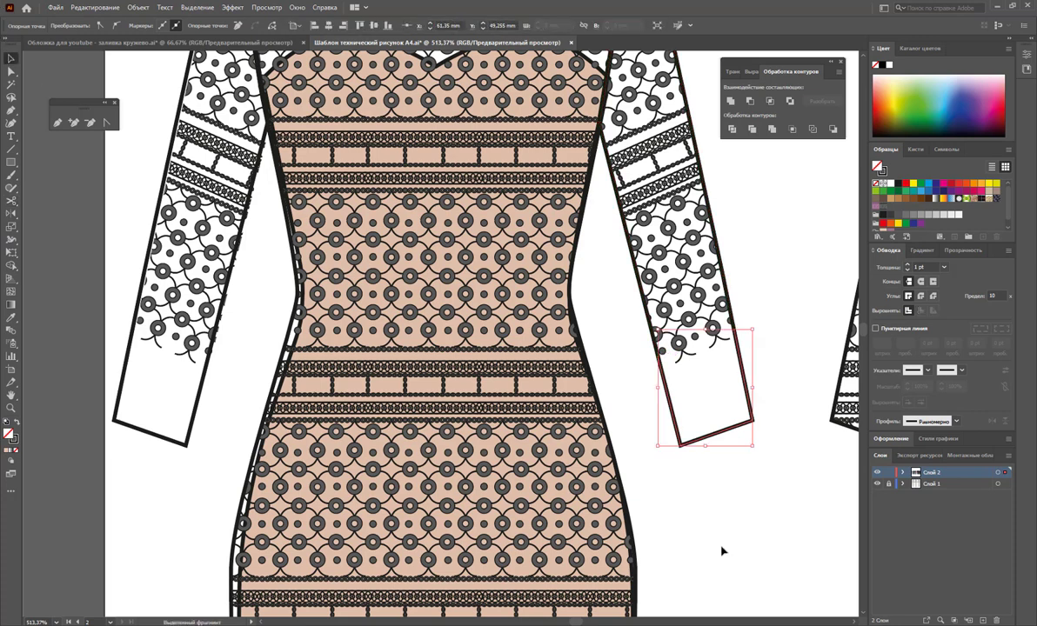
left_click_drag(723, 436, 738, 520)
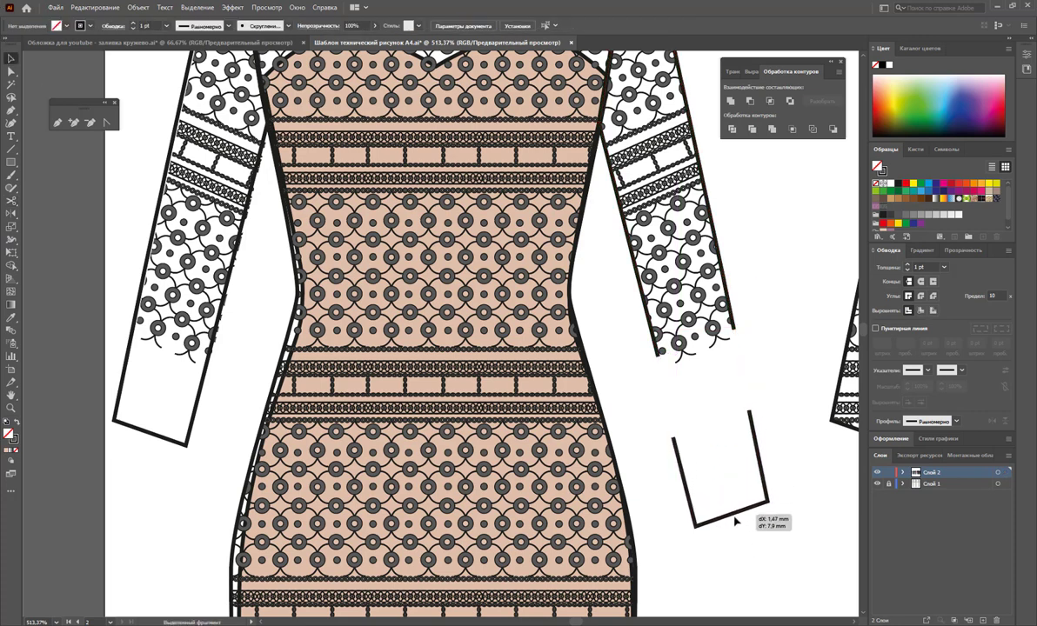
key("Delete")
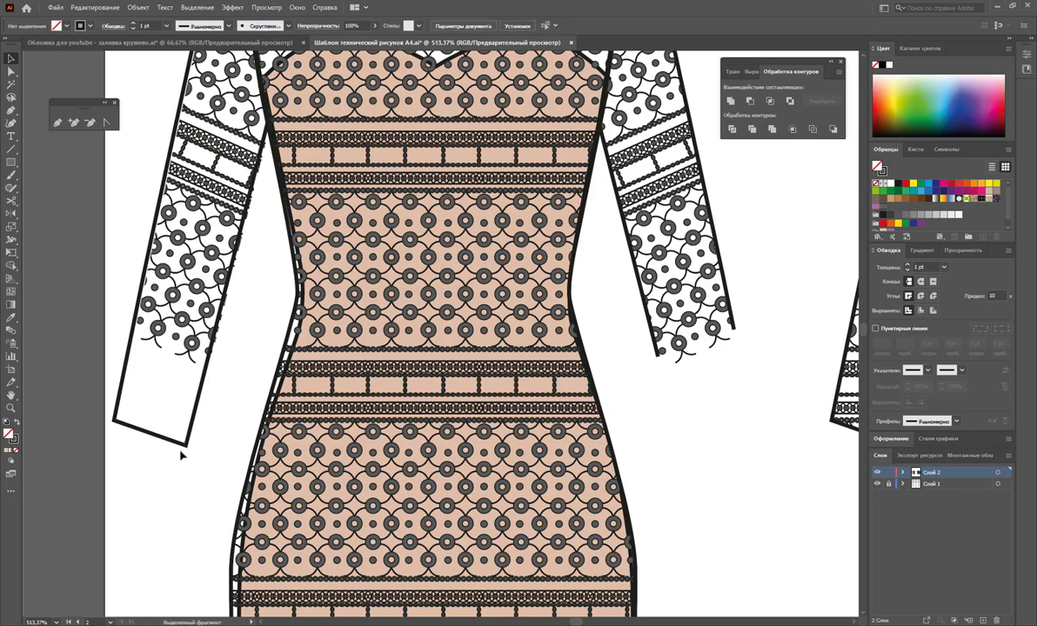
- Cut both edges of the left sleeve with the Scissors tool and delete the detached cuff end
left_click(185, 441)
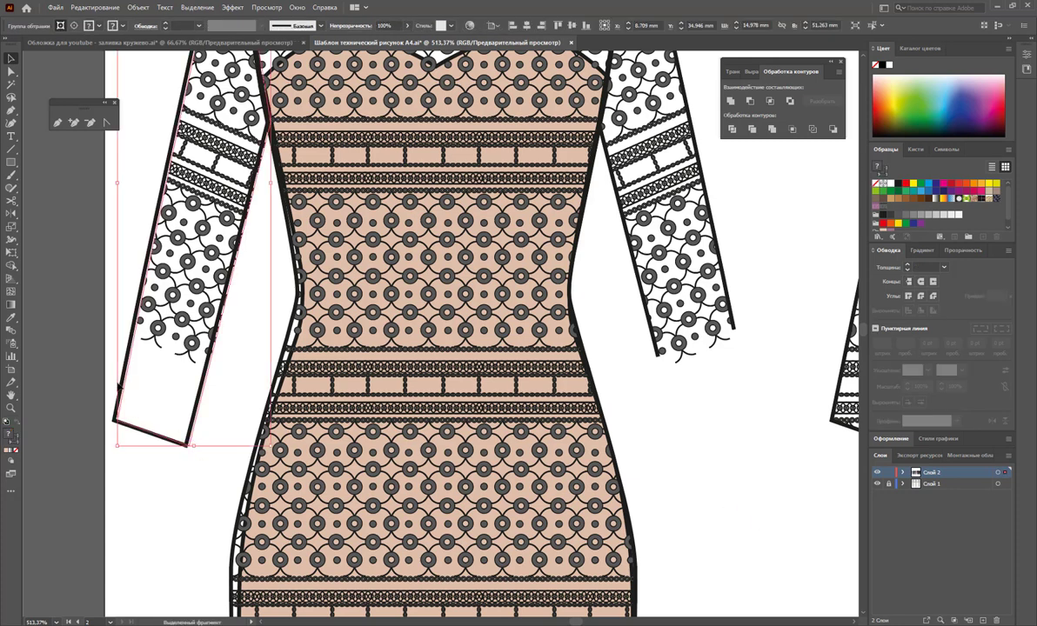
left_click(10, 200)
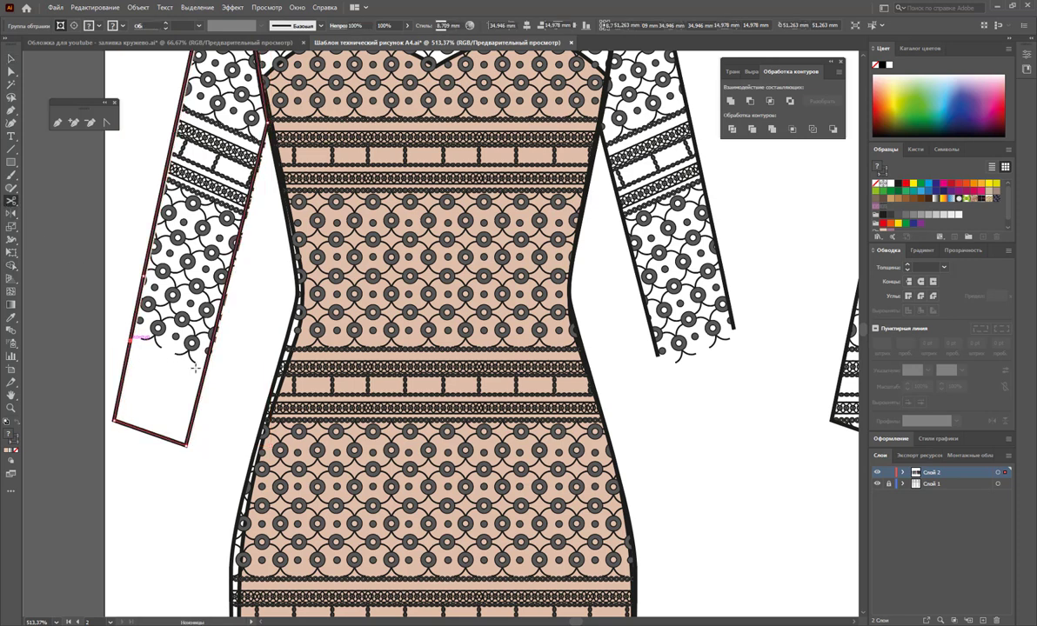
left_click(141, 338)
left_click(201, 365)
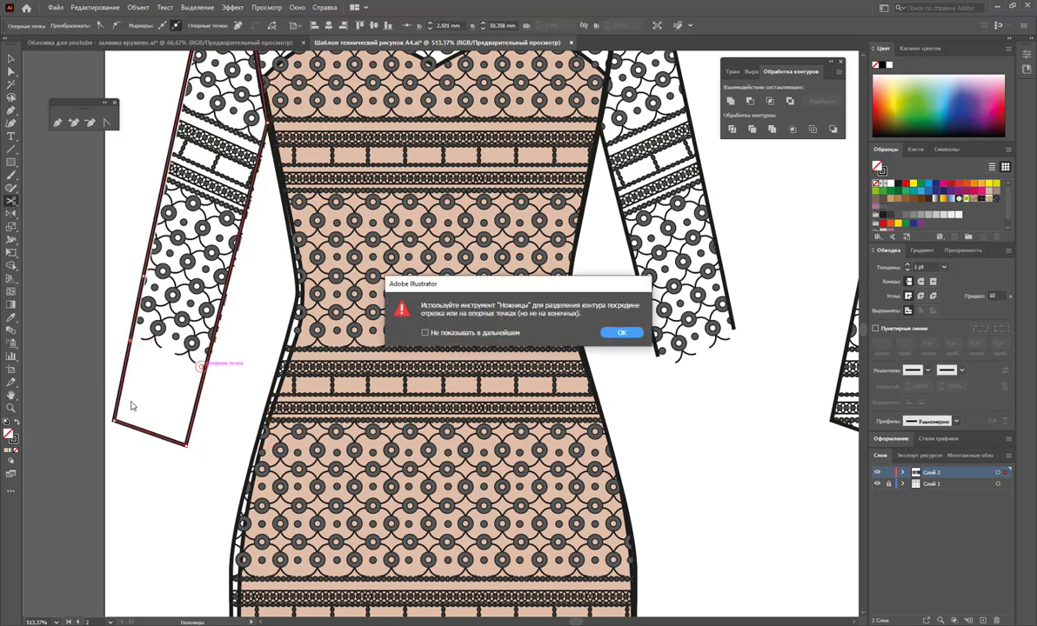
key("Return")
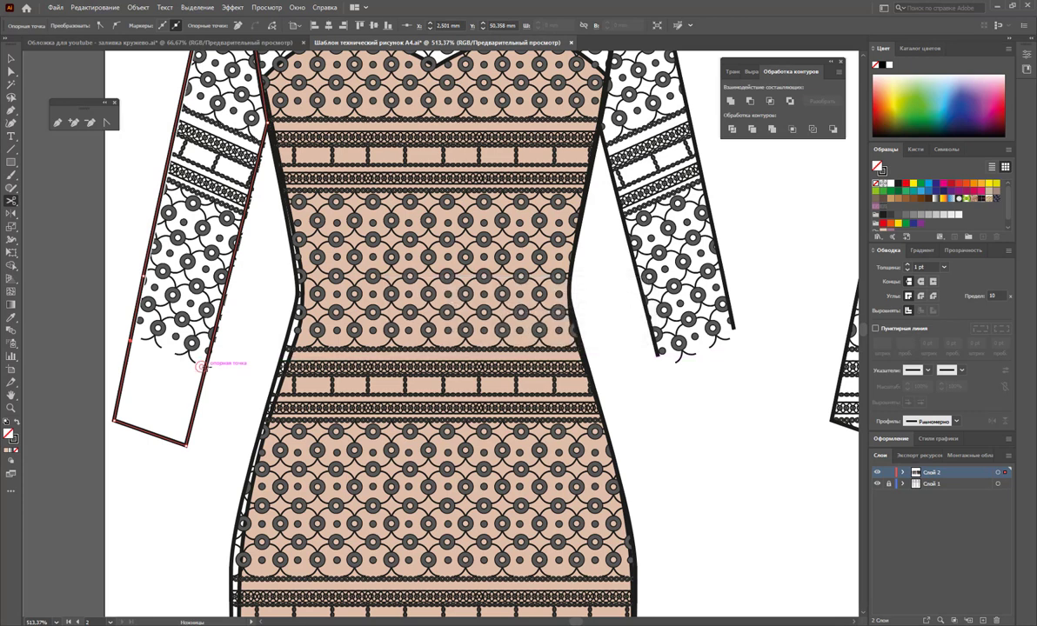
left_click(205, 368)
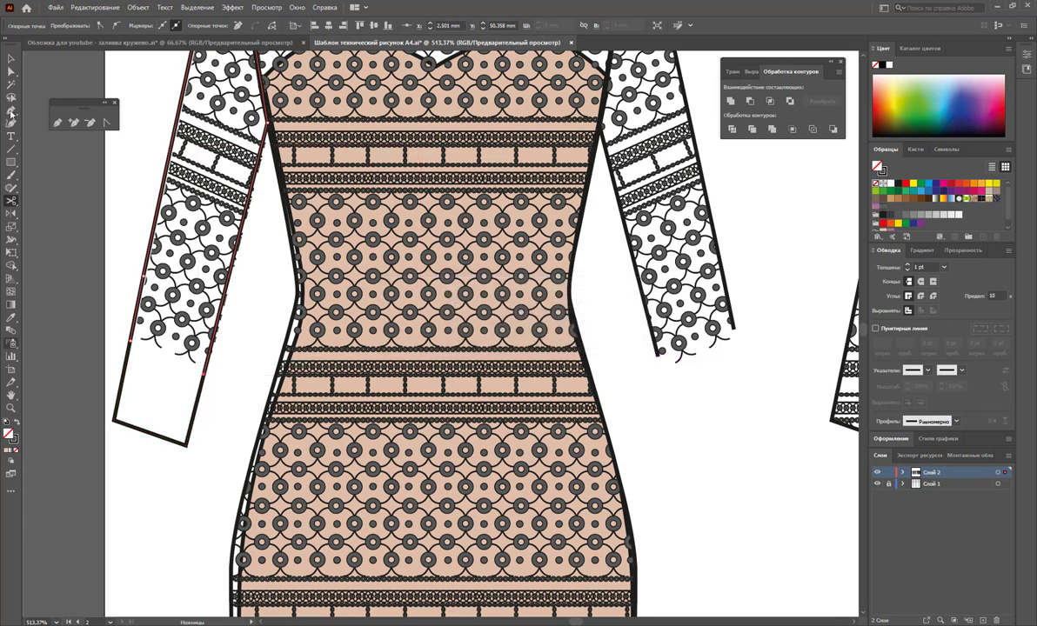
left_click(11, 59)
left_click(162, 444)
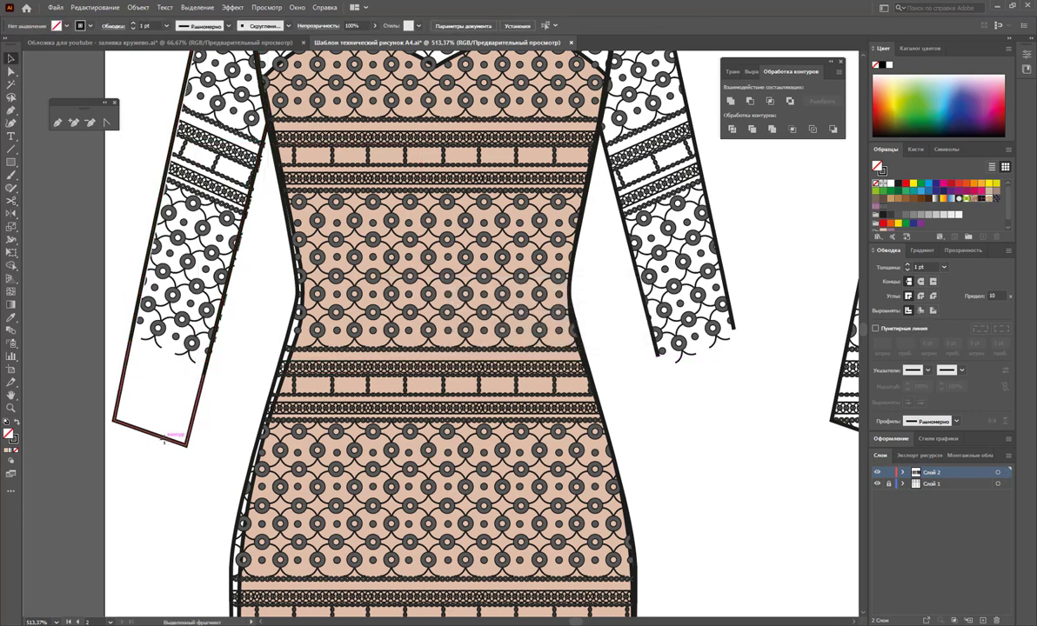
key("Delete")
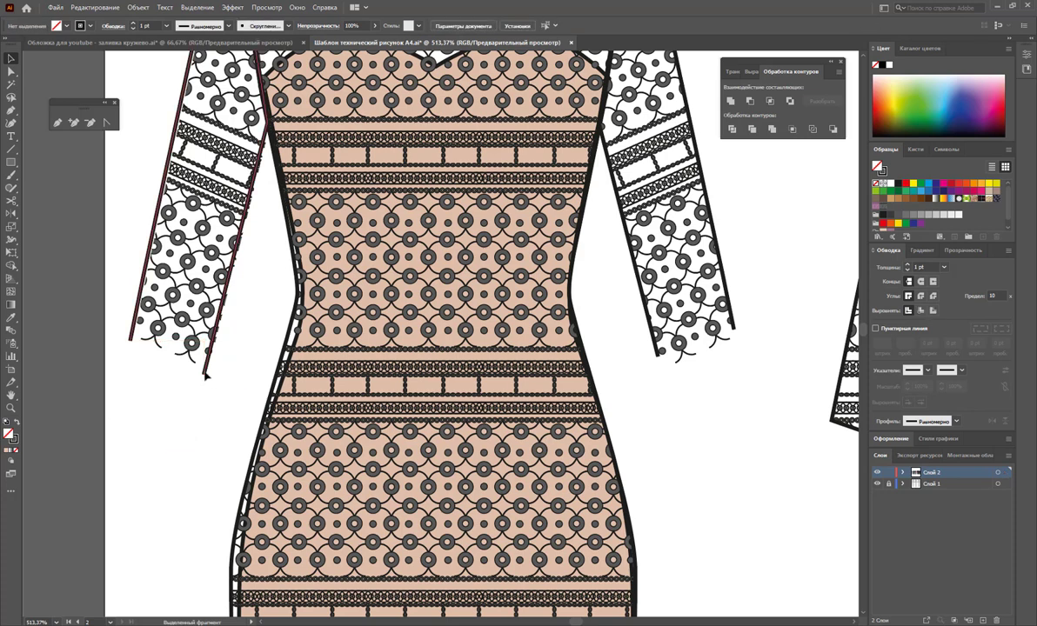
- Give the left sleeve, right sleeve and dress body outlines a 0.5 pt stroke
left_click(207, 374)
left_click(735, 332, "shift")
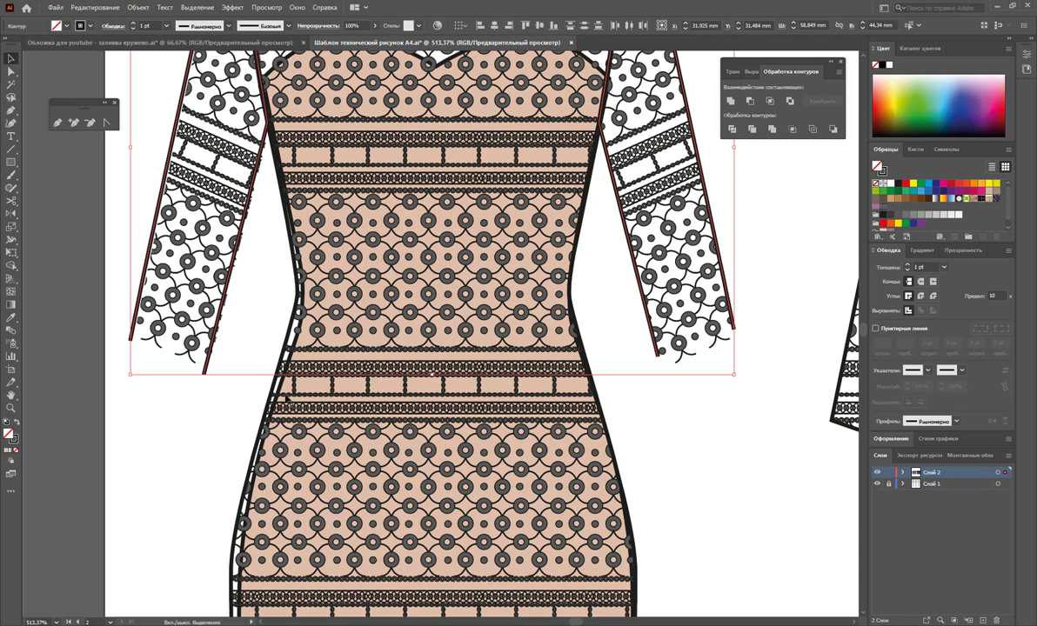
left_click_drag(739, 337, 246, 409)
left_click(298, 331, "shift")
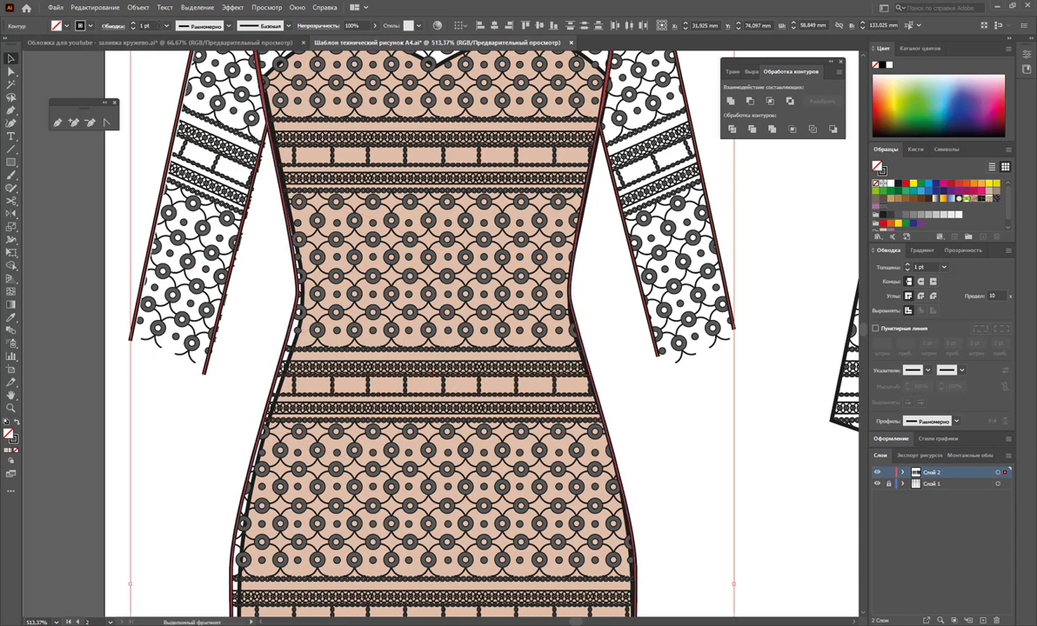
left_click(167, 26)
left_click(177, 48)
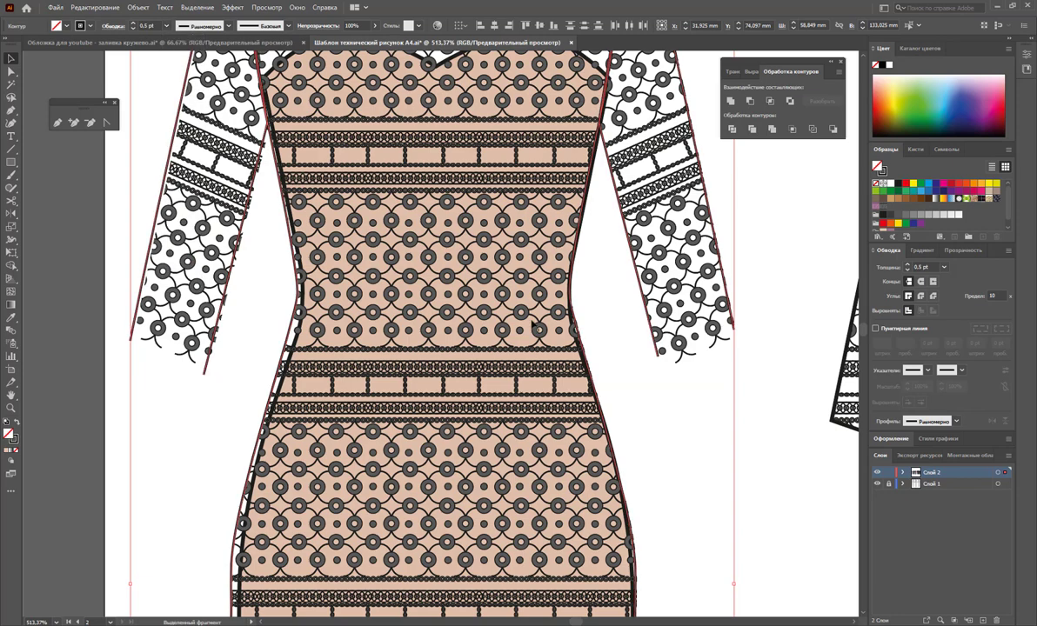
left_click(601, 337)
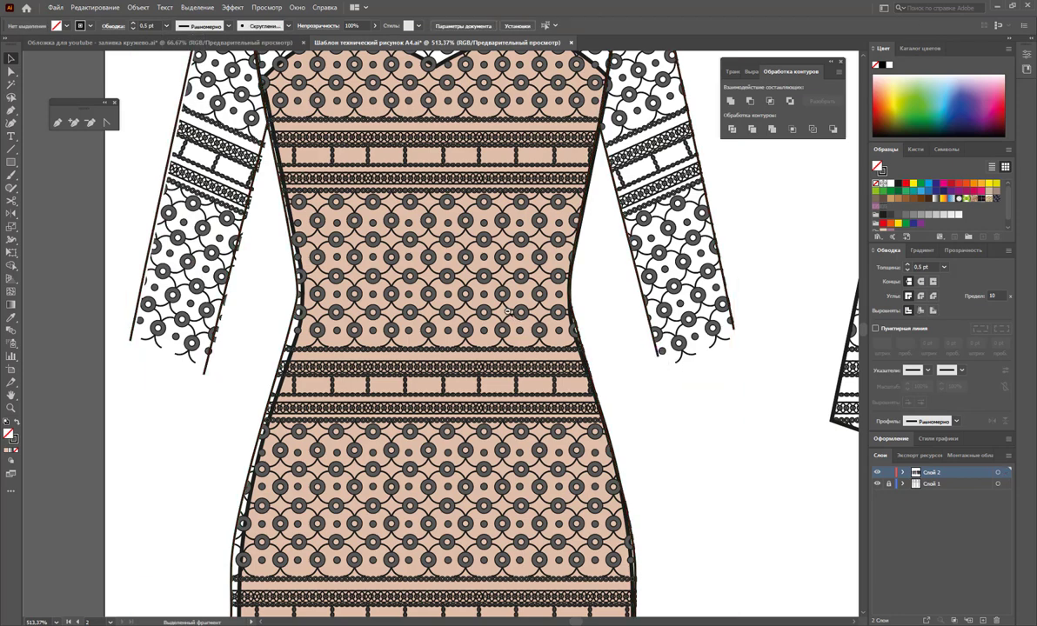
- Select the first dress's body outline and slightly adjust its width
scroll(507, 310, "down", 1)
scroll(424, 365, "down", 1)
scroll(403, 313, "down", 1)
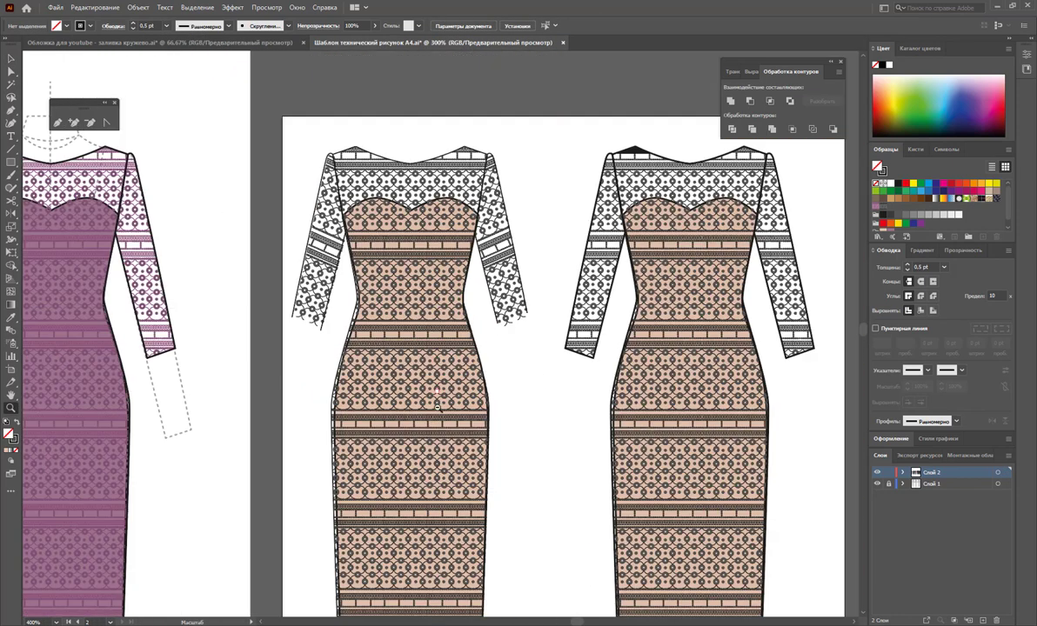
scroll(439, 404, "down", 1)
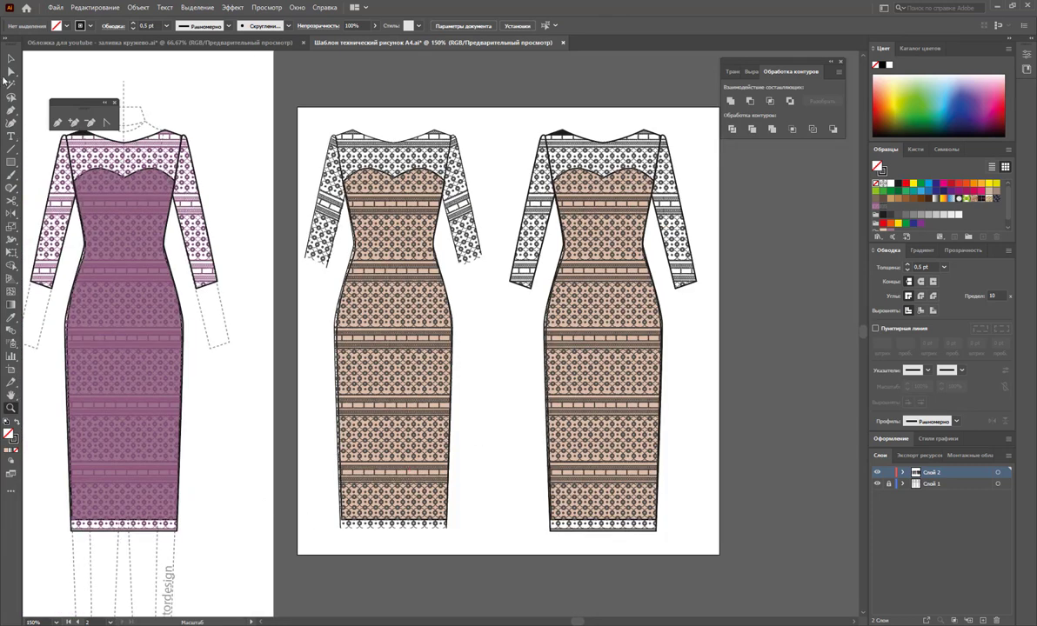
left_click(11, 56)
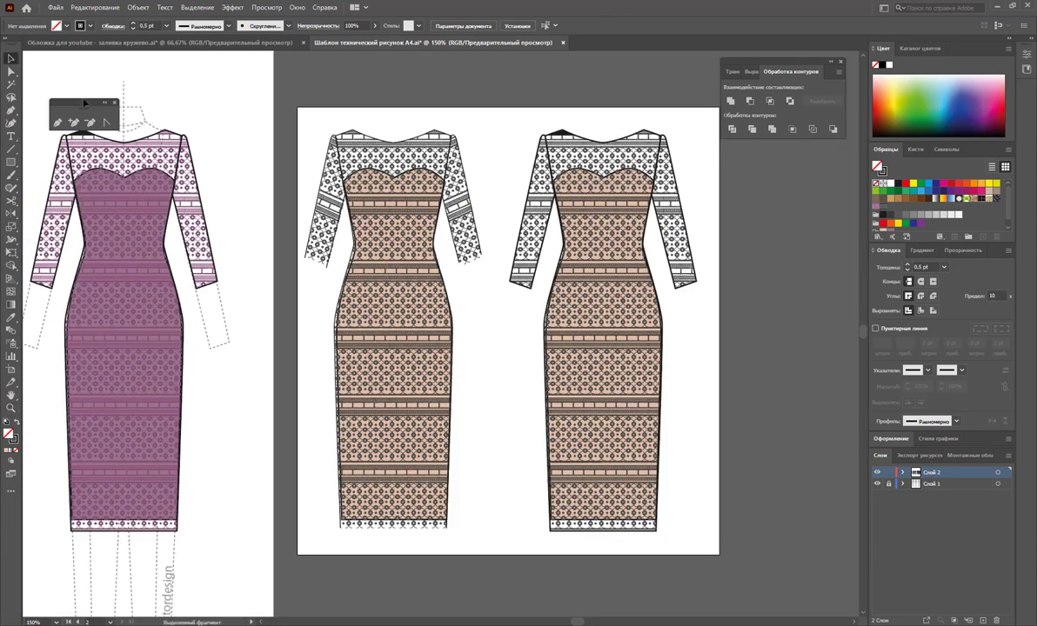
left_click(454, 213)
left_click(408, 147)
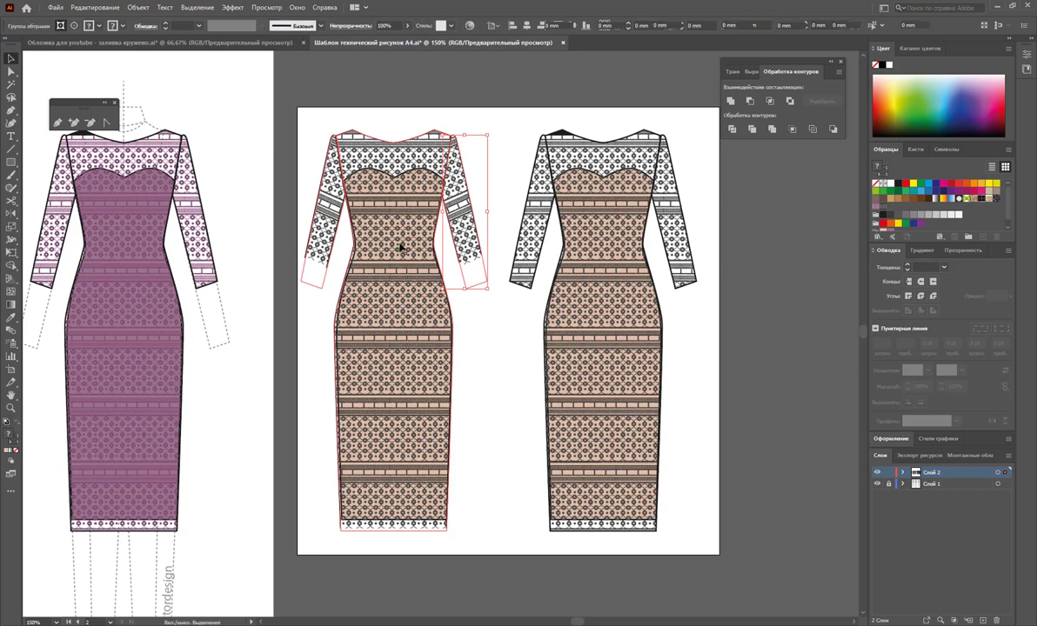
left_click(334, 251)
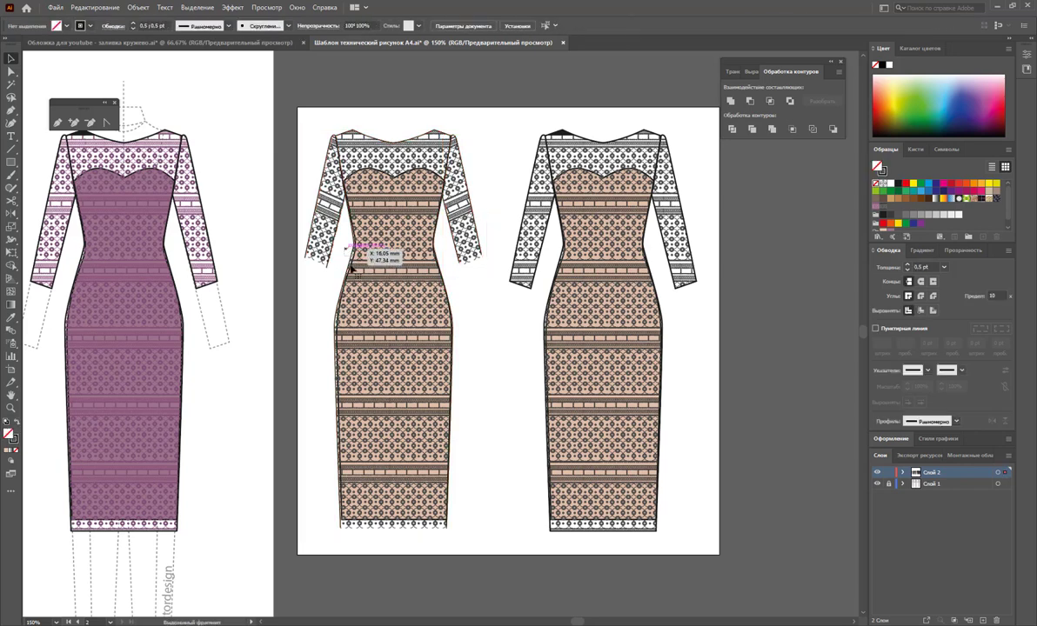
left_click(347, 239)
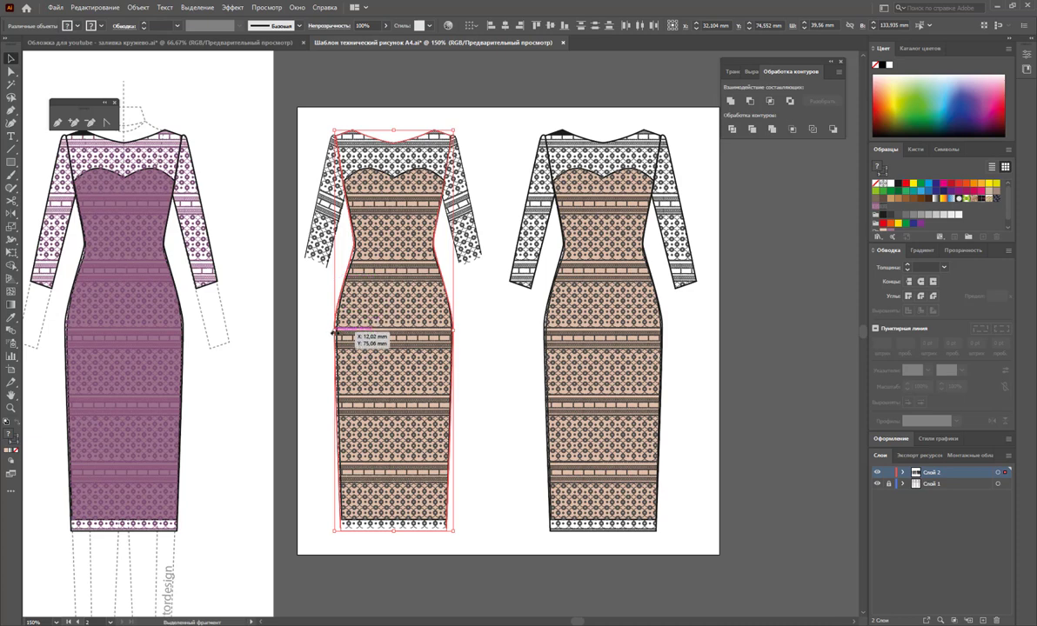
left_click_drag(334, 336, 334, 332)
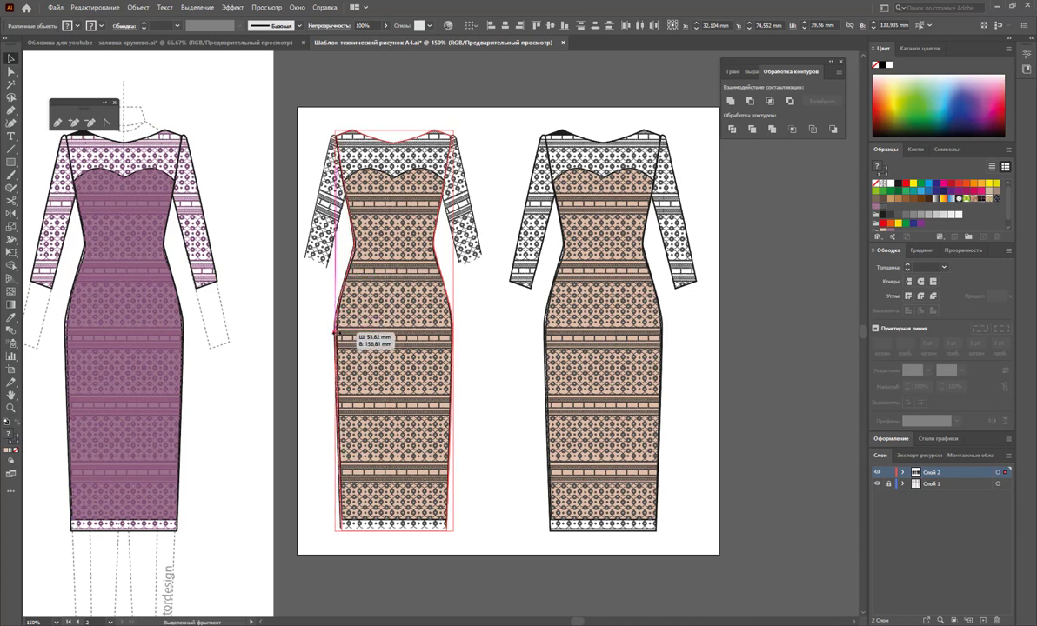
- Marquee-select the entire second dress and delete it
left_click(504, 357)
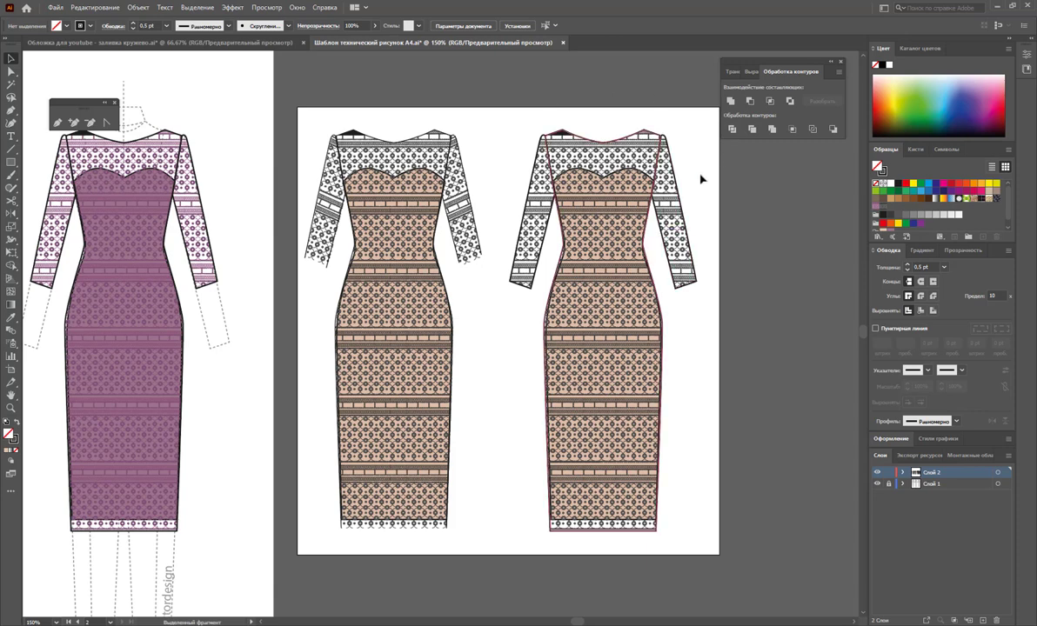
mouse_move(708, 118)
left_mouse_down()
mouse_move(492, 549)
mouse_move(505, 549)
left_mouse_up()
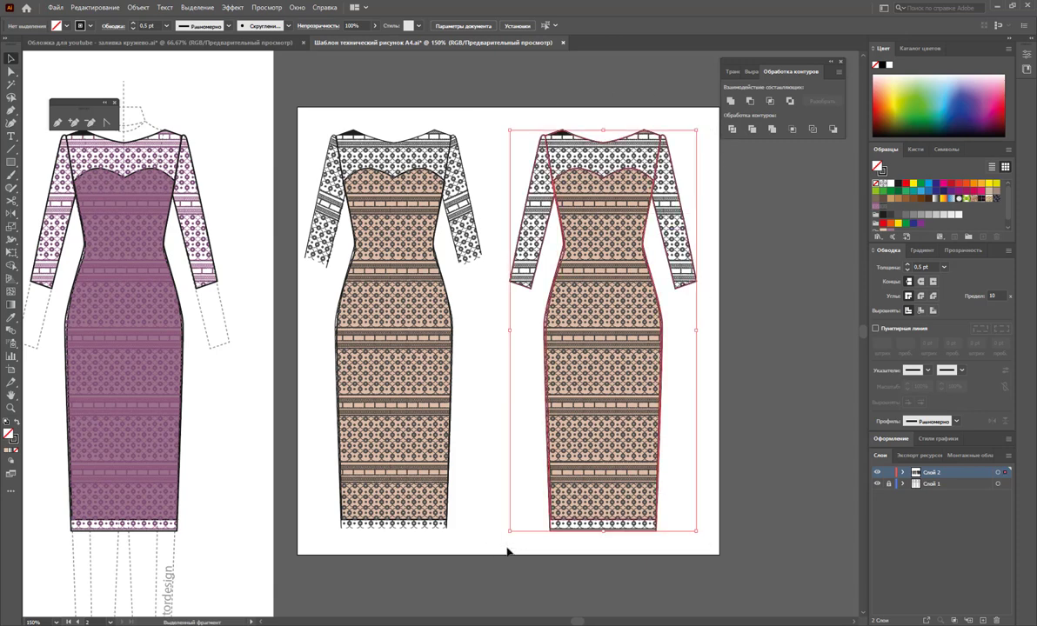
key("Delete")
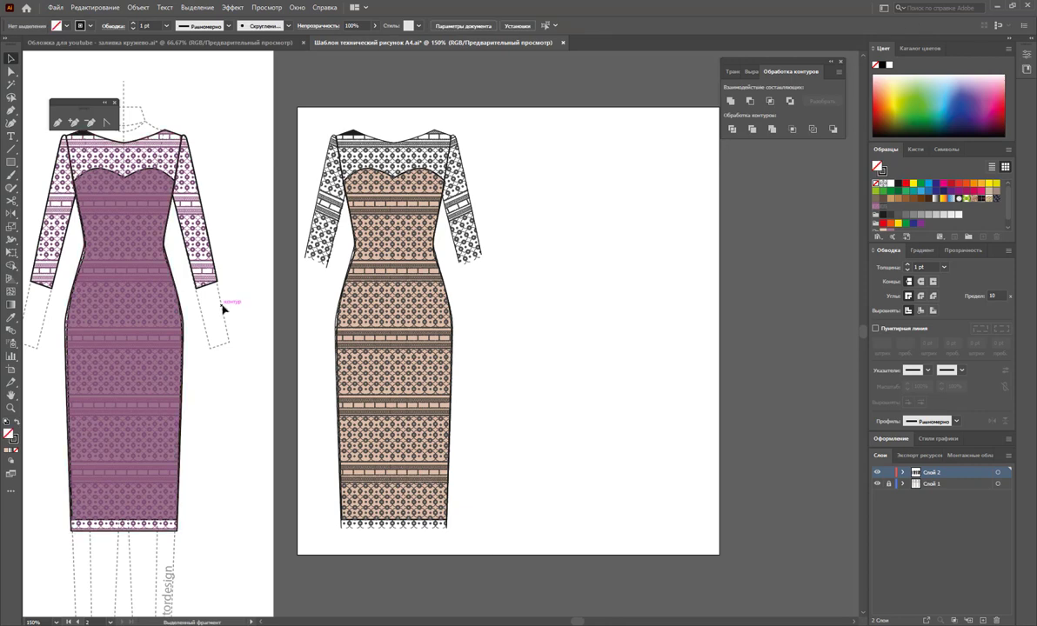
- Alt-drag a copy of the left-artboard dress onto the A4 artboard beside the first view
key("z")
left_click(361, 348, "alt")
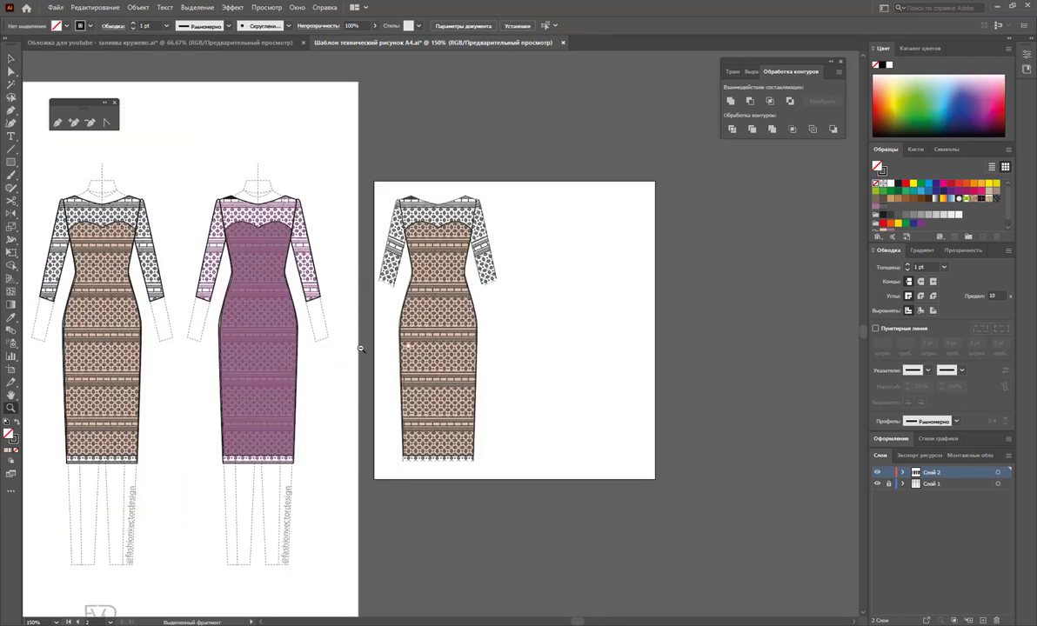
left_click(12, 58)
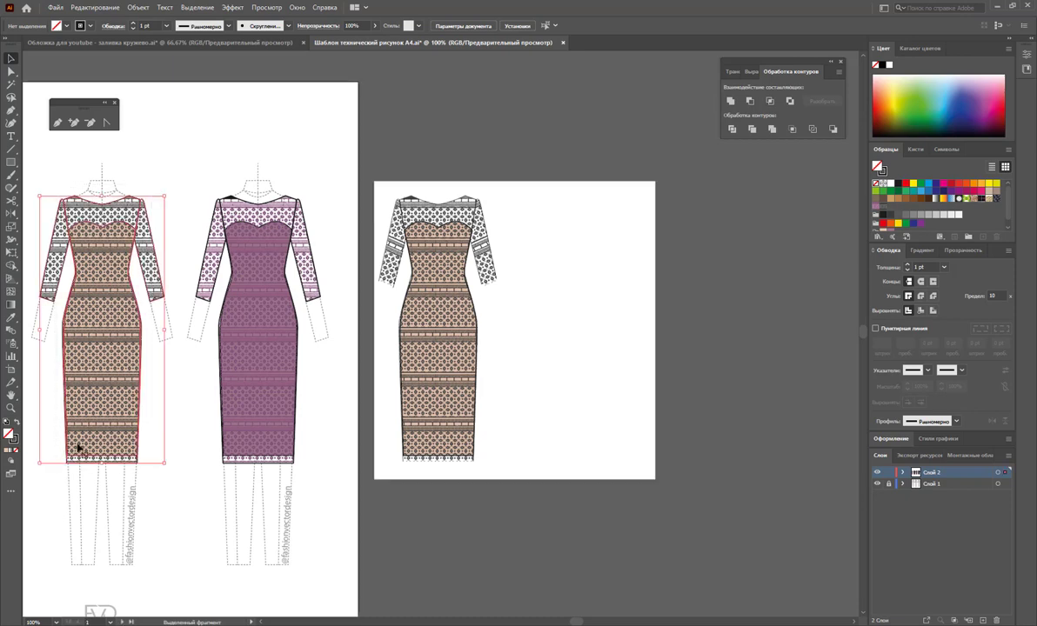
left_click(85, 345)
left_click_drag(85, 345, 533, 346)
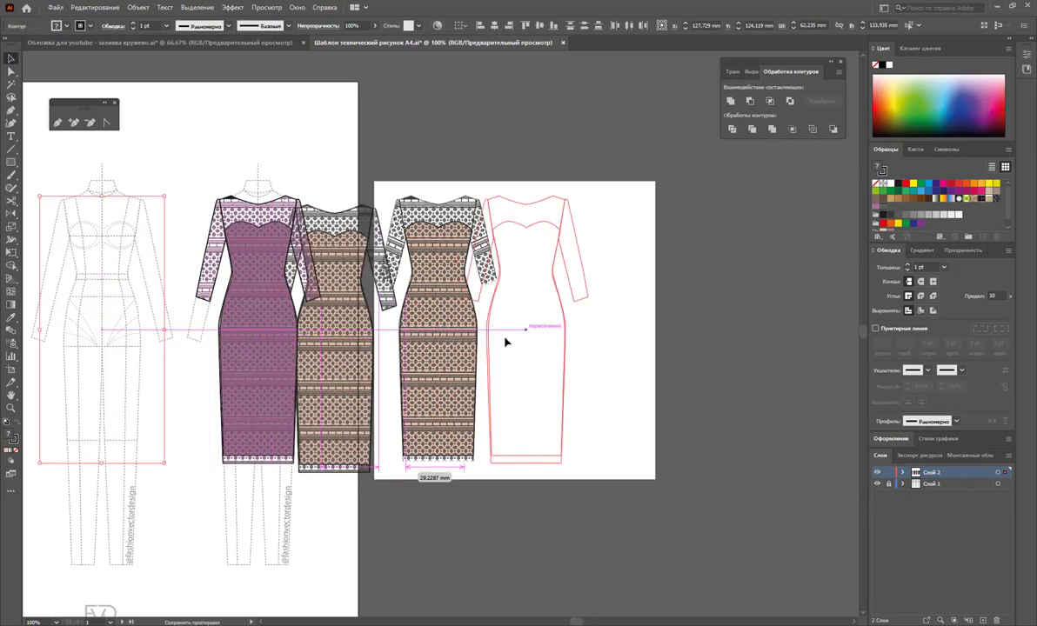
left_click_drag(533, 346, 549, 349)
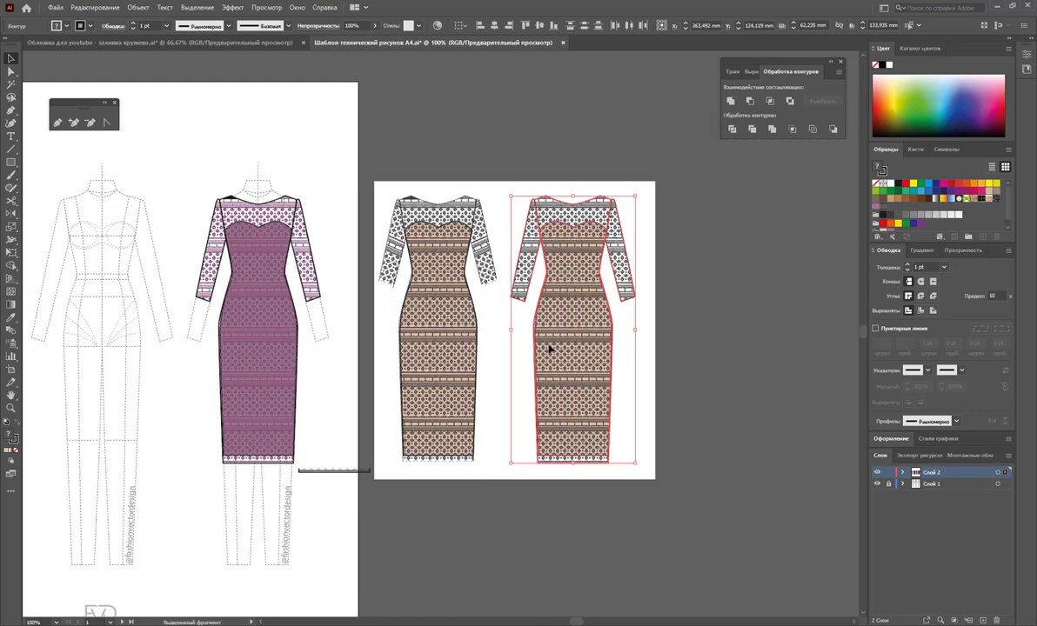
key("ctrl+z")
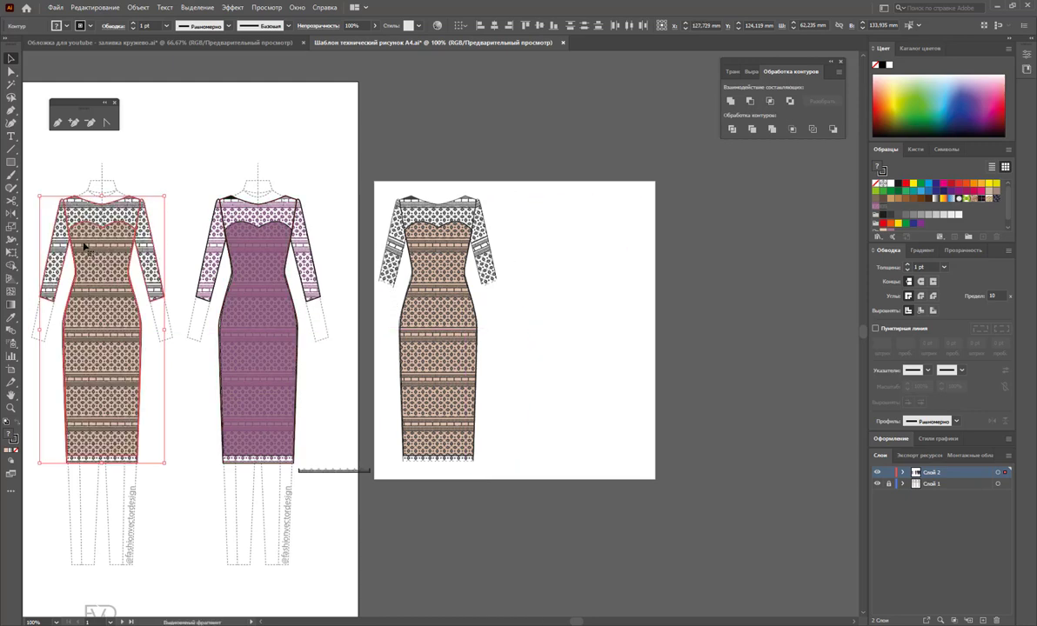
left_click_drag(86, 239, 565, 278)
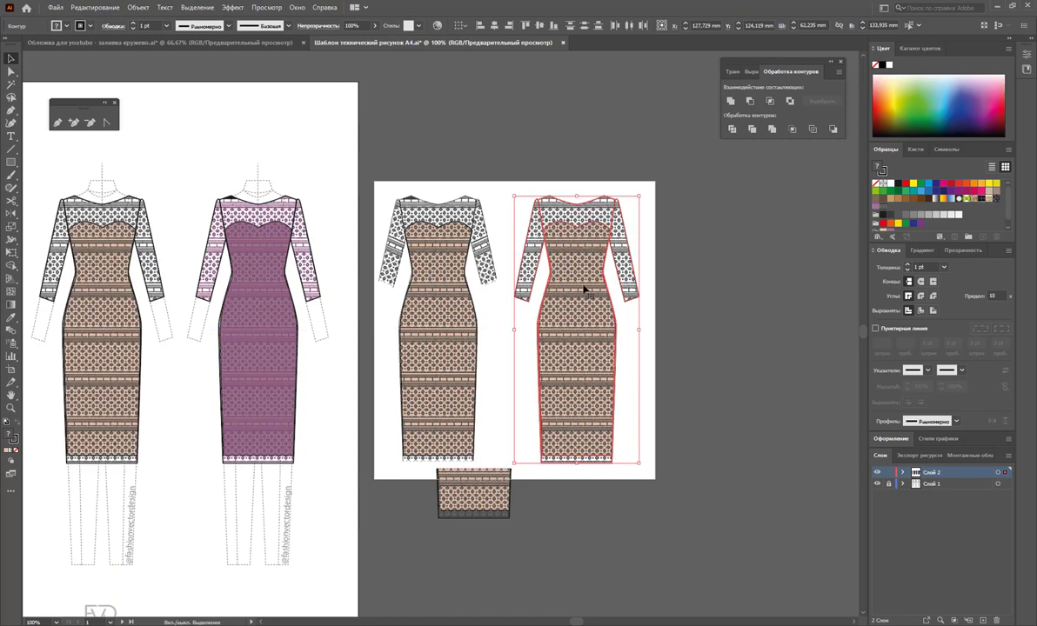
- Deselect and zoom in on the two dress views
left_click(720, 307)
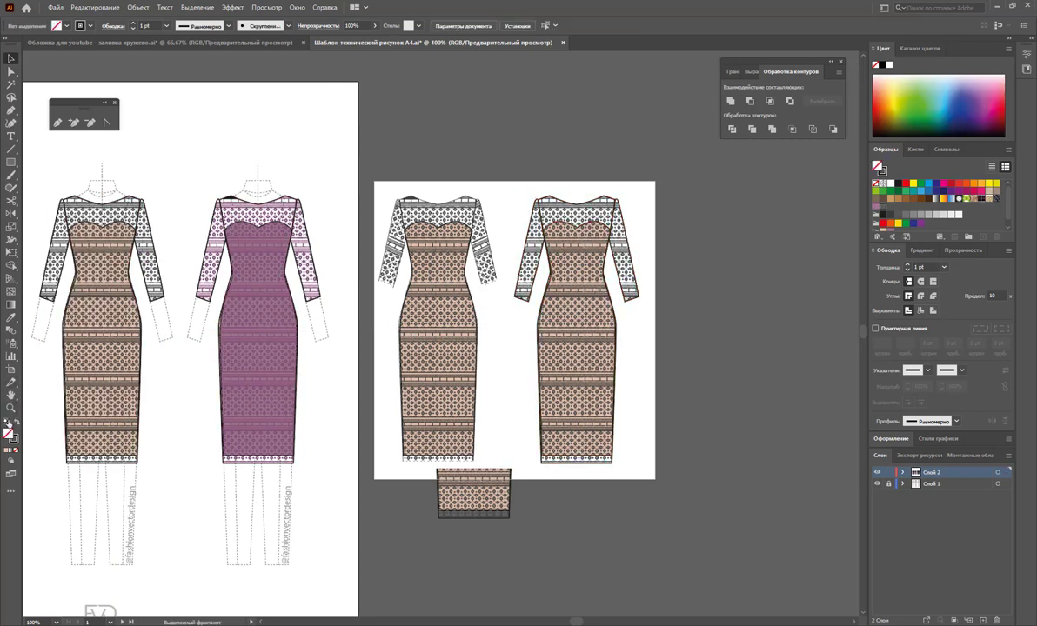
left_click(12, 408)
mouse_move(536, 341)
left_mouse_down()
mouse_move(466, 296)
mouse_move(528, 345)
left_mouse_up()
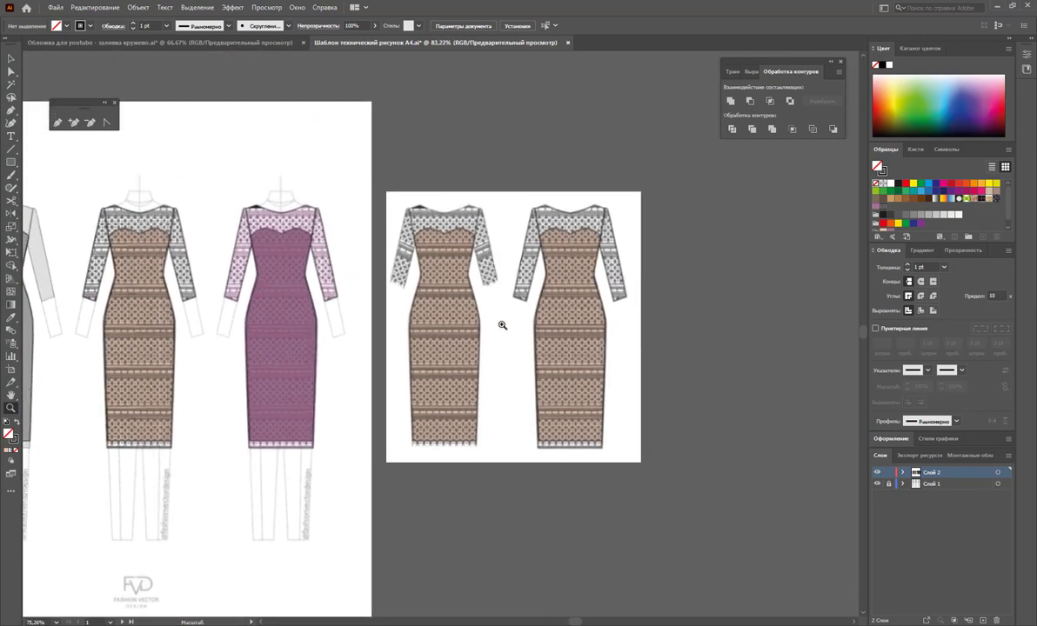